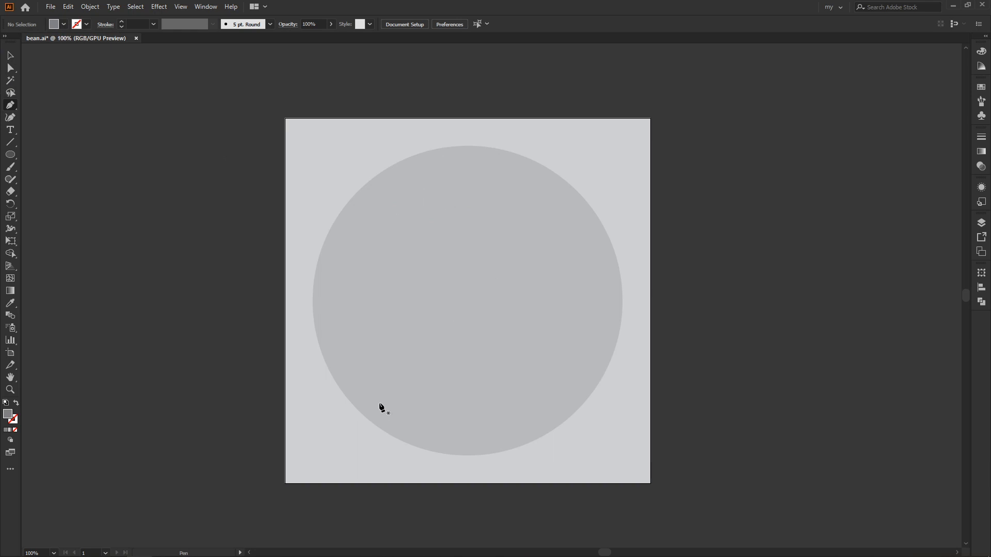
Draw a closed wavy bean pod outline with the Pen tool diagonally across the grey circle, with a curved stem at its upper end.
click(377, 426)
drag(408, 409, 422, 400)
drag(483, 324, 527, 302)
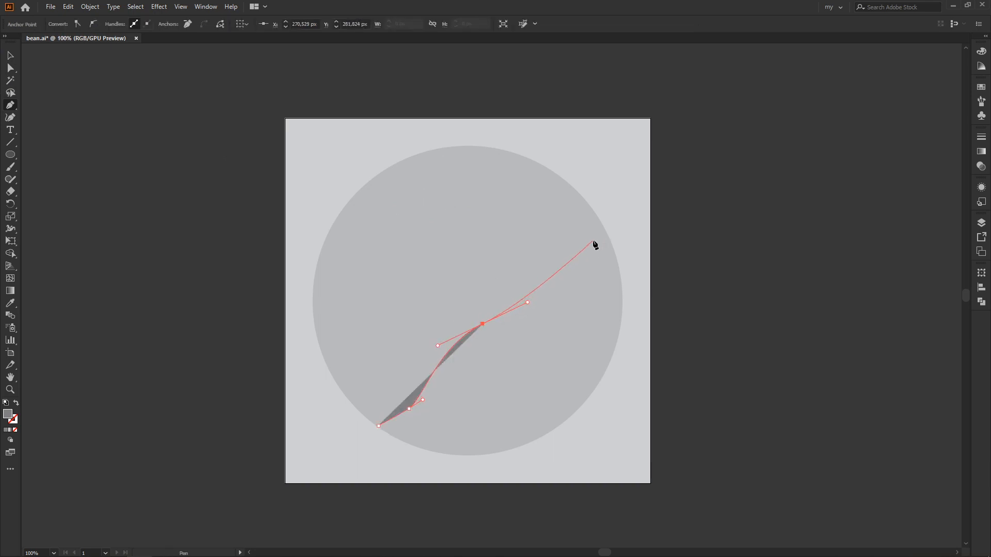
drag(592, 241, 597, 220)
click(617, 259)
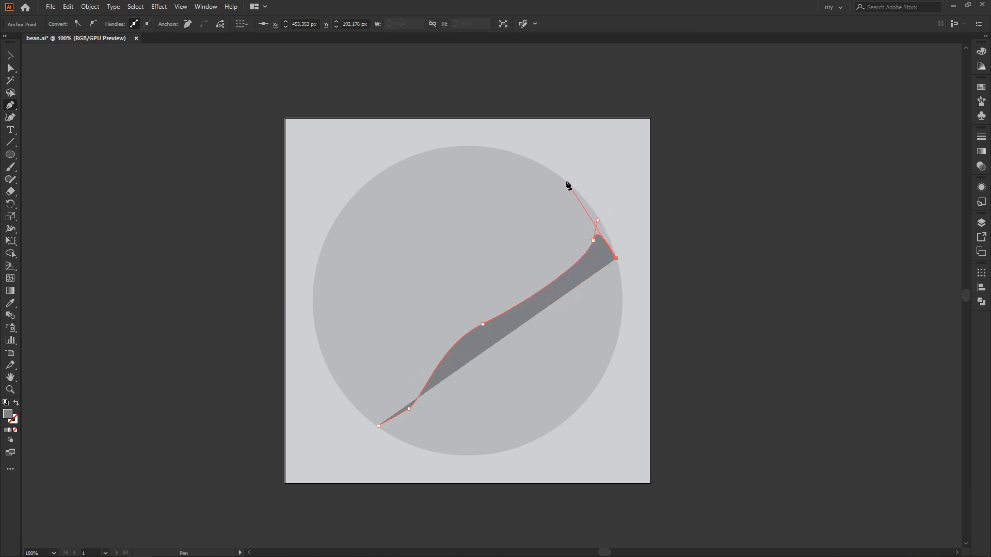
drag(560, 177, 500, 220)
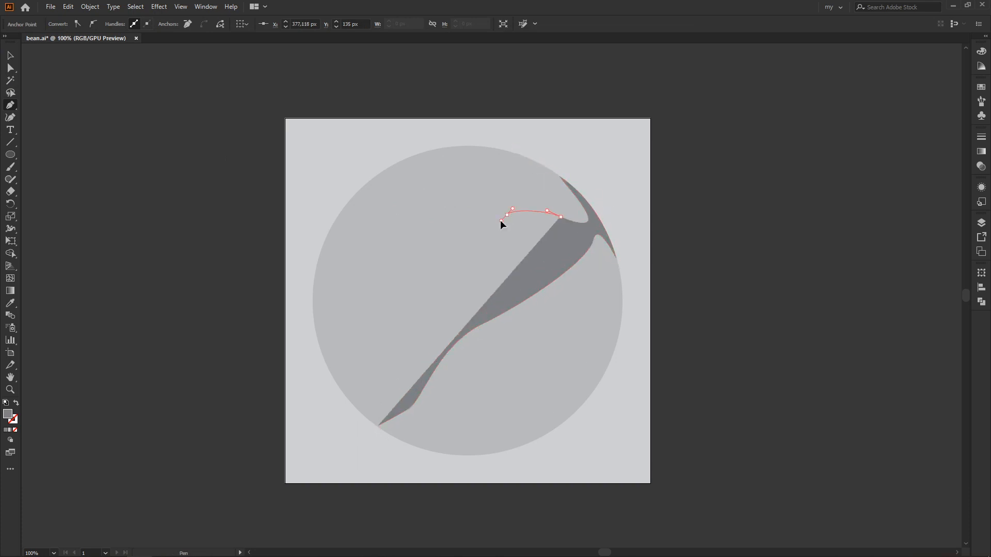
drag(446, 240, 432, 256)
drag(381, 291, 348, 386)
drag(375, 403, 380, 410)
click(378, 426)
key(v)
click(727, 247)
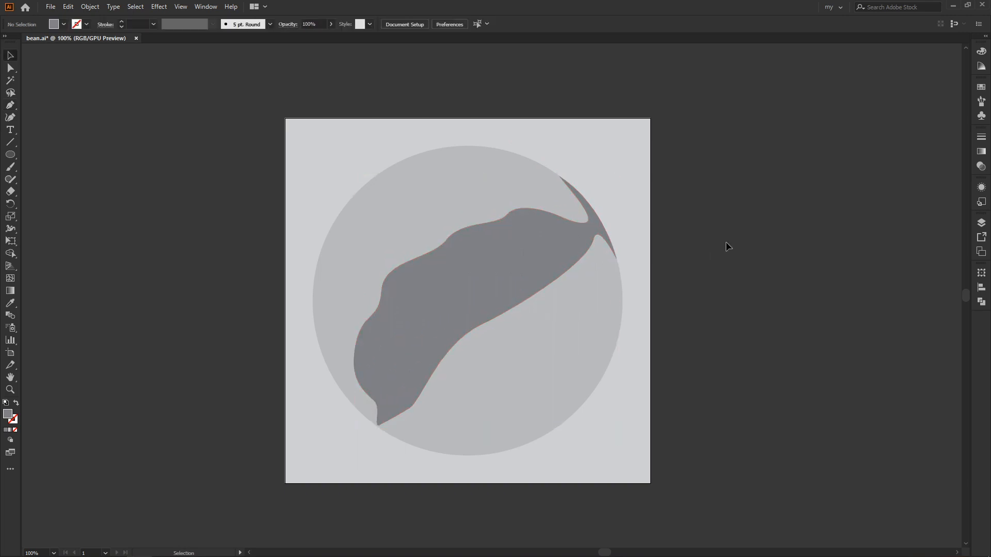
Adjust the curve handles along the pod's upper edge to make its bumps fuller and smoother.
click(451, 259)
key(a)
click(381, 291)
drag(382, 262, 396, 243)
click(447, 240)
click(507, 215)
drag(518, 202, 525, 200)
key(v)
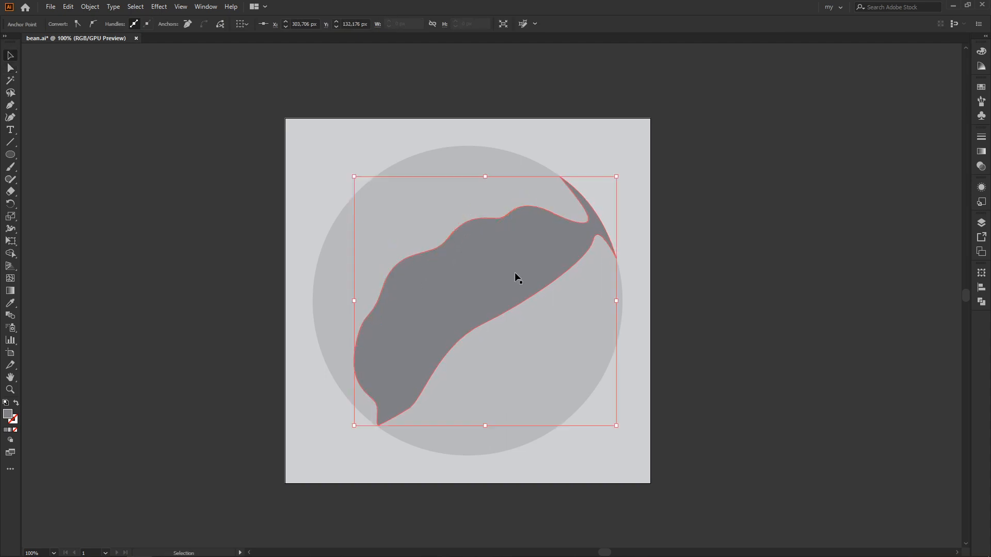
click(718, 236)
Isolate the pod path and reposition the anchor points along its lower-left and upper edges to smooth the contour.
double_click(428, 334)
key(a)
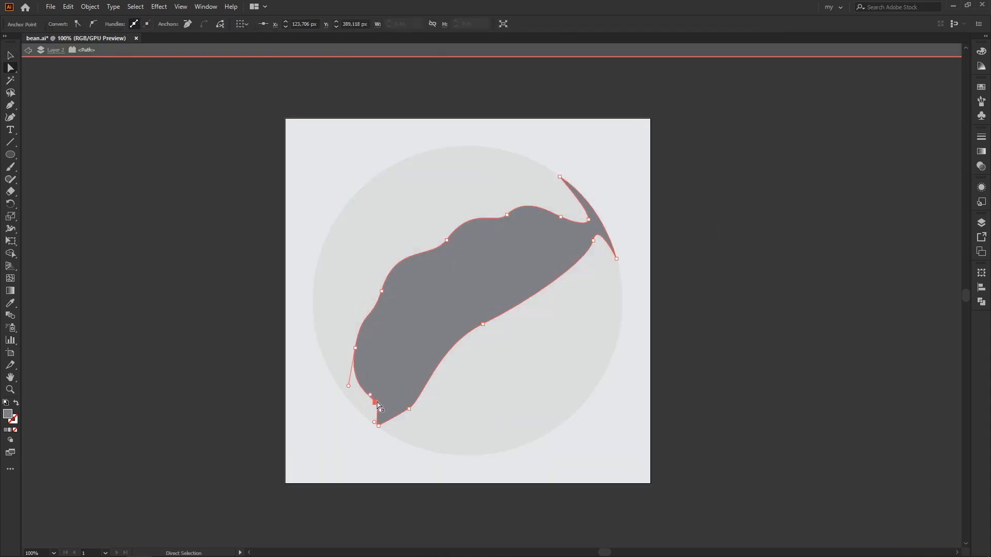
click(371, 409)
click(353, 354)
drag(353, 355, 351, 358)
drag(381, 291, 373, 303)
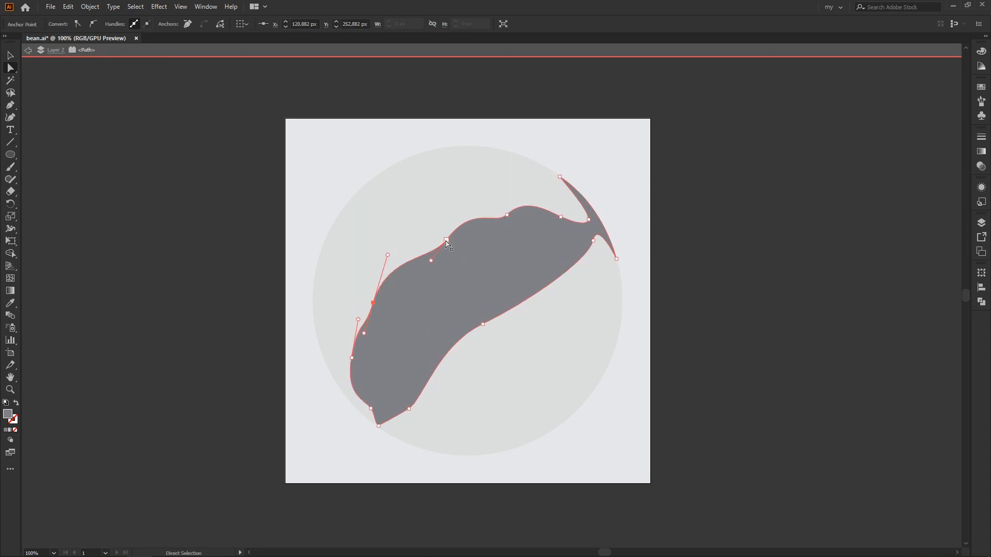
drag(446, 240, 443, 239)
drag(374, 302, 380, 300)
key(v)
click(677, 269)
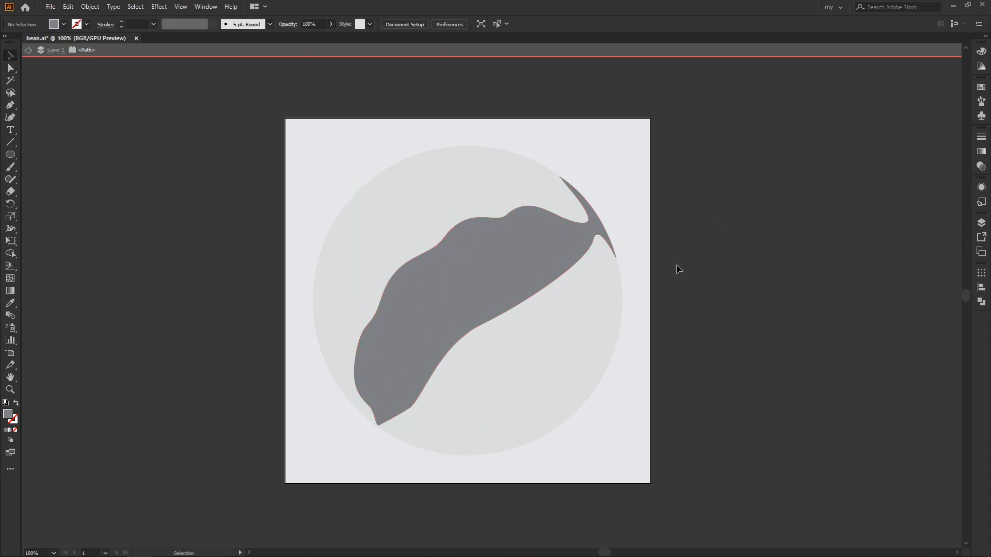
Bend the short straight segment at the pod's bottom tip into a rounded curve and exit isolation mode.
click(400, 391)
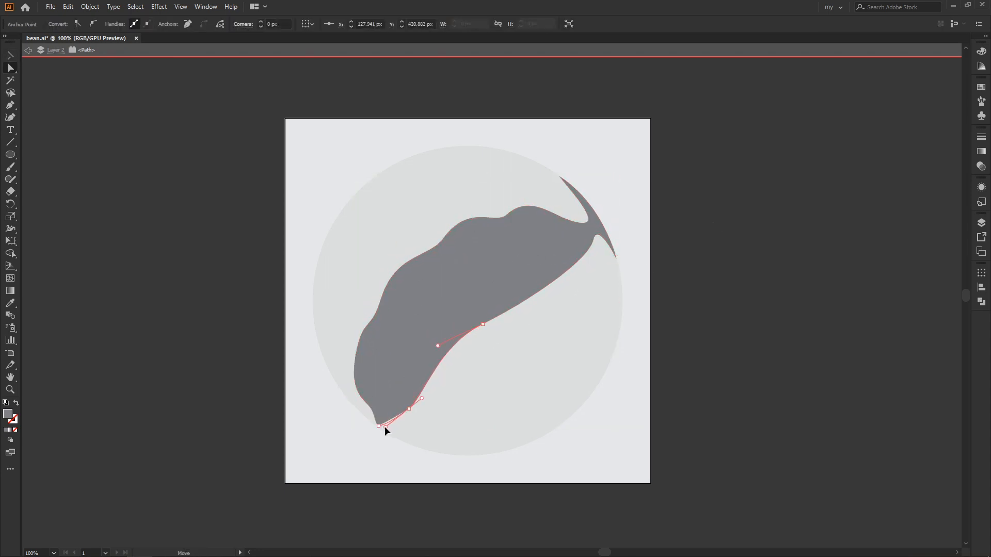
click(575, 330)
click(488, 286)
key(Escape)
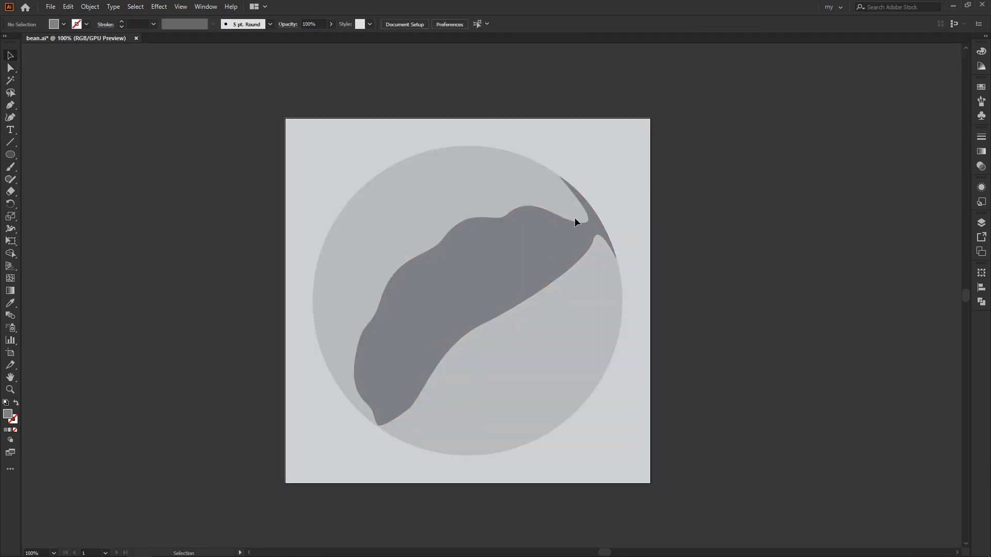
Fill the pod with green 5B9350.
click(574, 221)
double_click(8, 414)
click(392, 426)
click(303, 391)
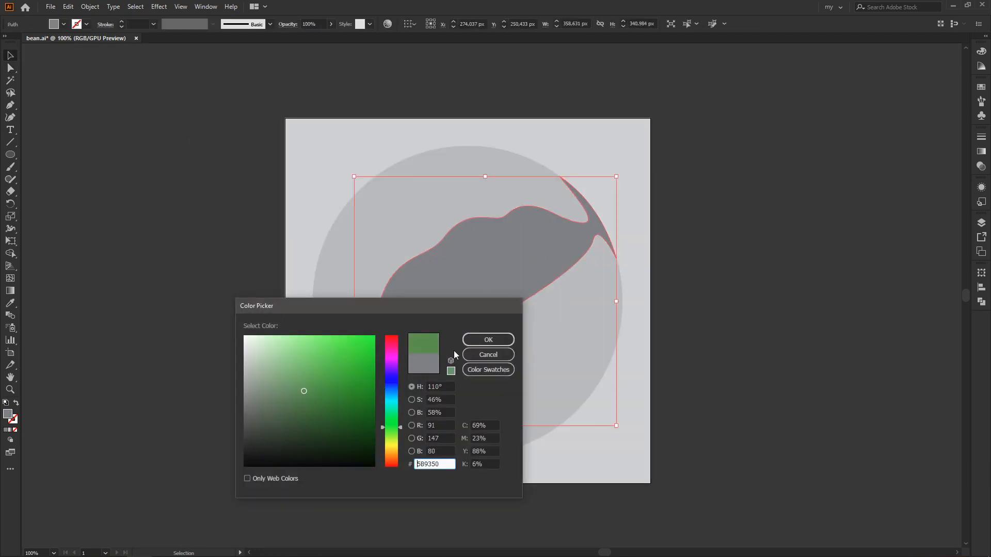
click(476, 342)
click(699, 234)
Refine the curve handle of the anchor on the pod's lower-left edge.
key(a)
click(355, 355)
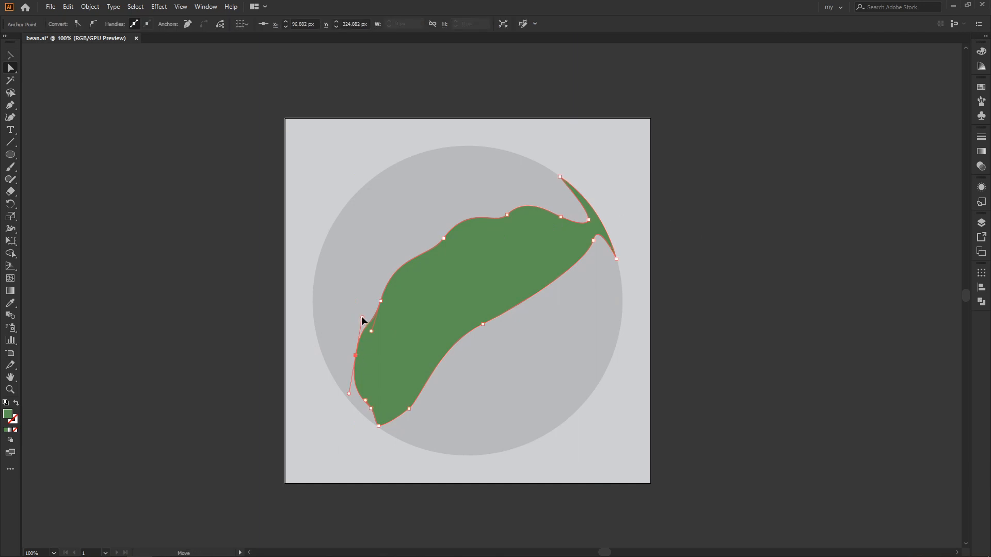
key(v)
click(653, 278)
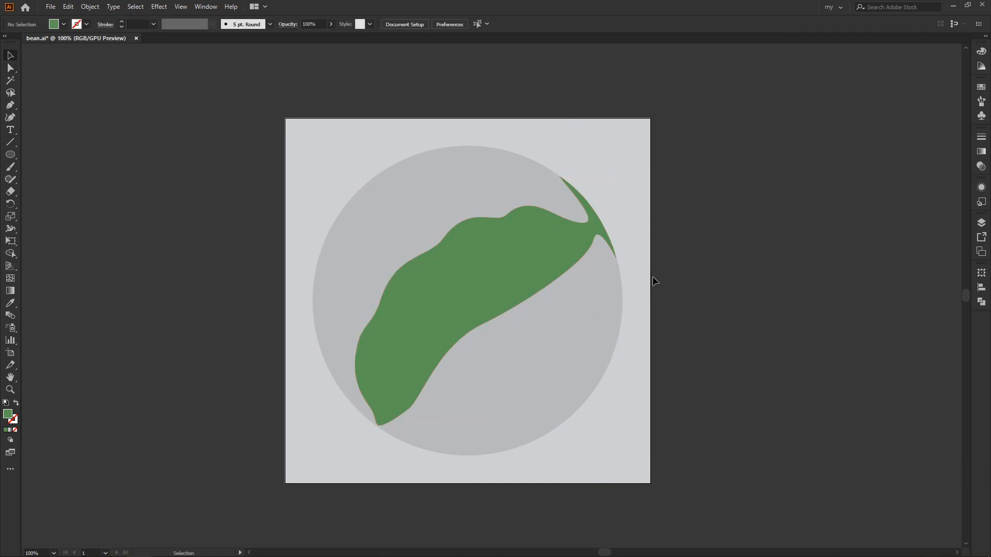
Duplicate the pod slightly up and to the left of the original, and fill the copy with a darker green.
click(500, 287)
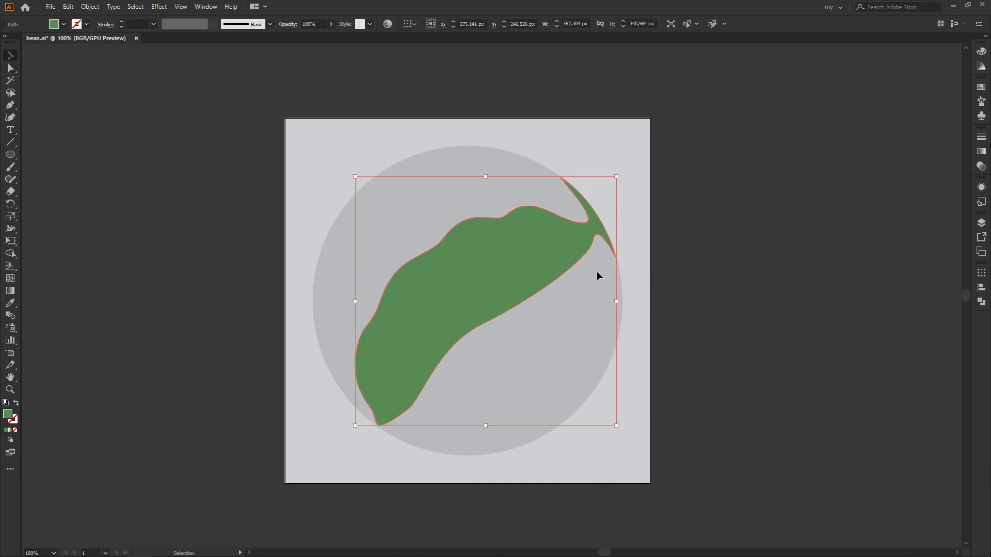
drag(484, 291, 466, 272)
double_click(7, 414)
click(309, 407)
click(489, 339)
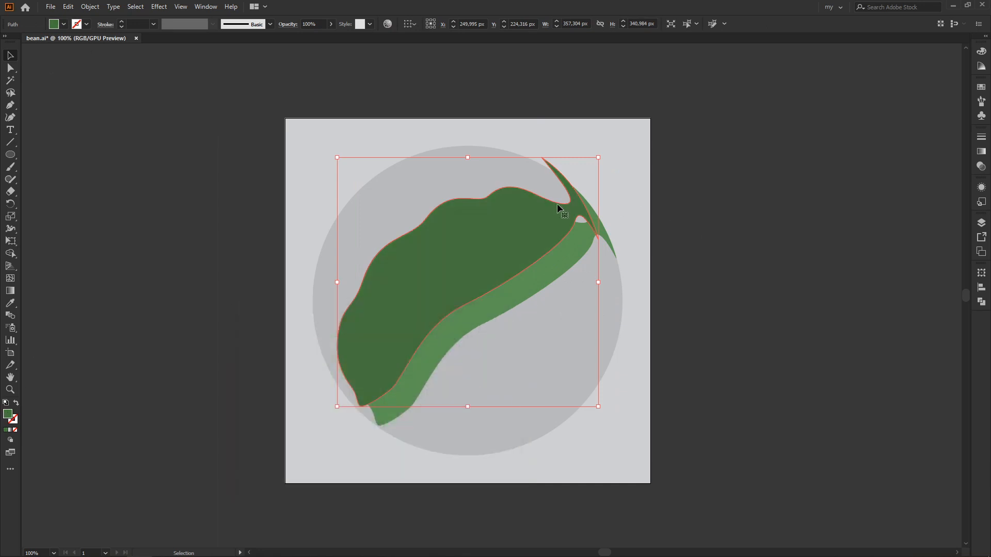
Delete the stem anchor points from the dark green copy and close its open end.
key(a)
drag(541, 158, 575, 222)
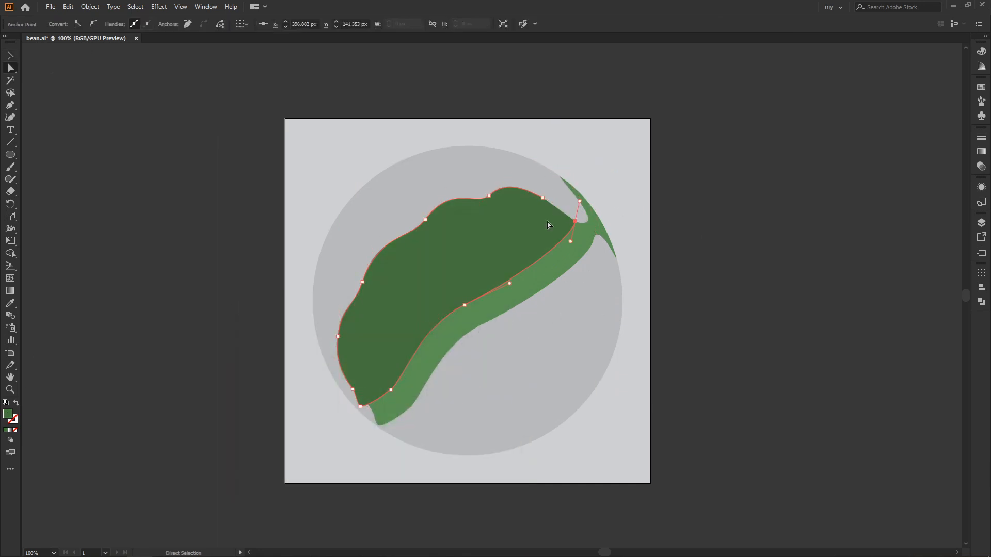
key(v)
key(p)
key(v)
Send the dark pod behind the light one and rotate and move it so its end meets the stem.
key(ctrl+bracketleft)
drag(579, 181, 601, 212)
drag(411, 228, 401, 212)
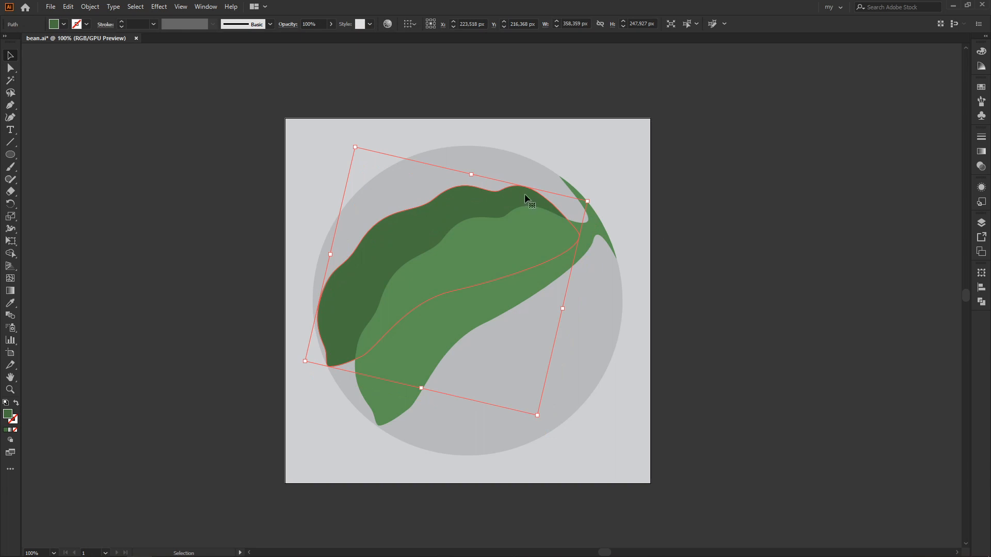
drag(590, 199, 621, 208)
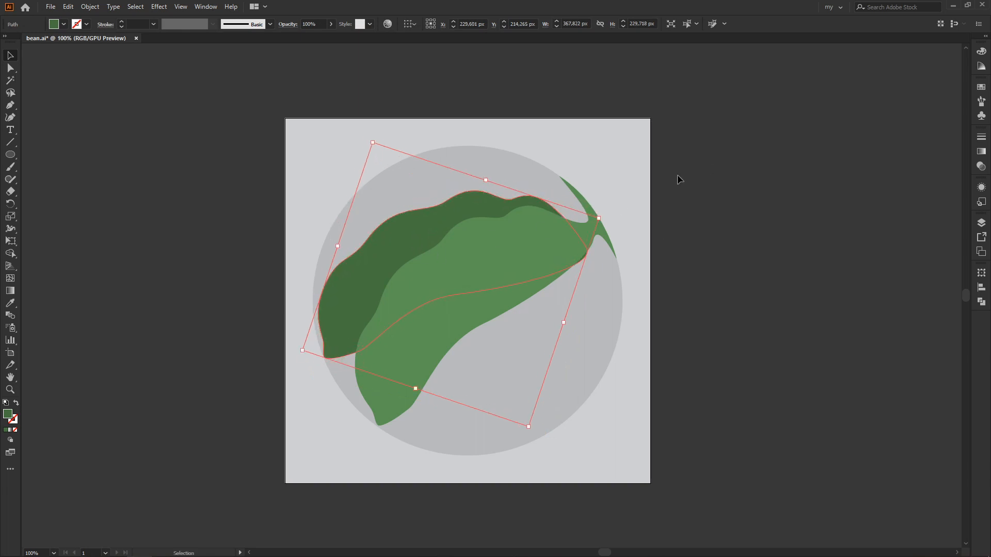
Reshape the anchors at the dark pod's stem end so that it tucks behind the light pod.
key(a)
click(583, 225)
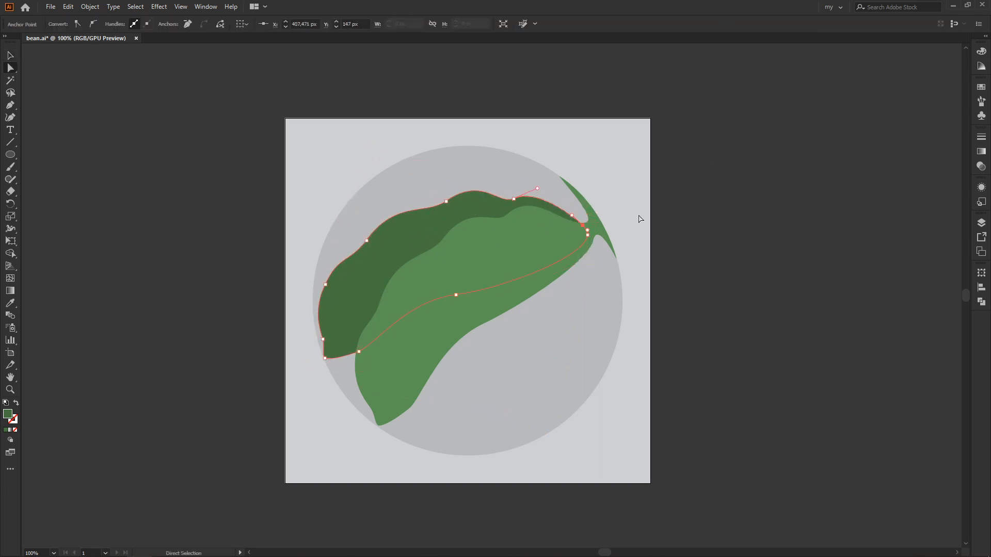
key(v)
click(706, 194)
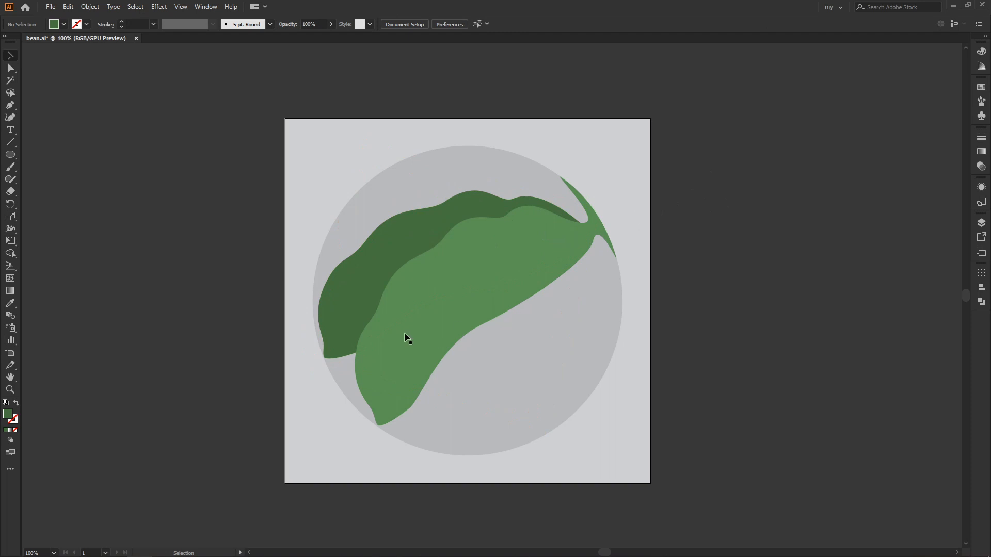
Draw a large dark green pod along the circle's lower-right edge up to the stem and send it behind the light pod.
key(p)
click(407, 443)
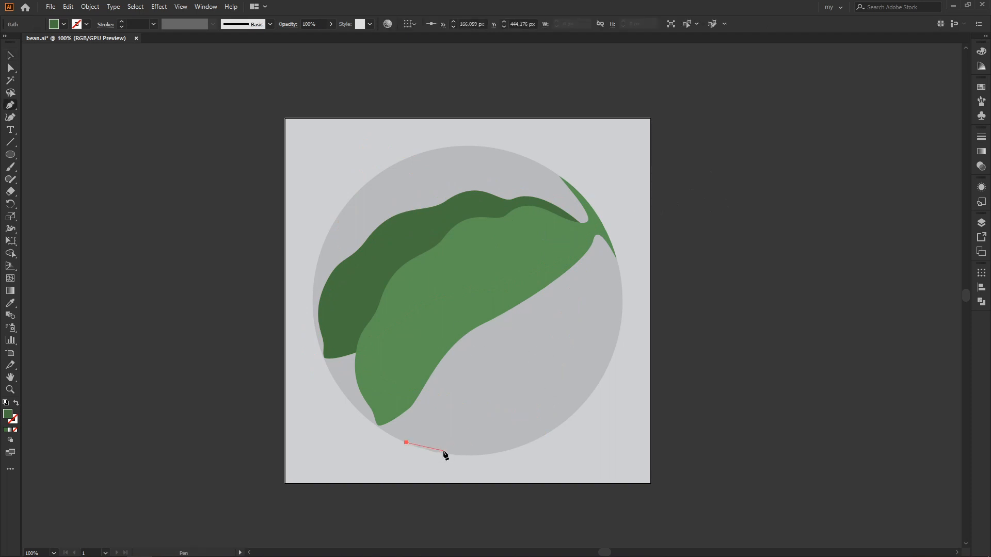
drag(444, 451, 458, 456)
drag(576, 413, 630, 362)
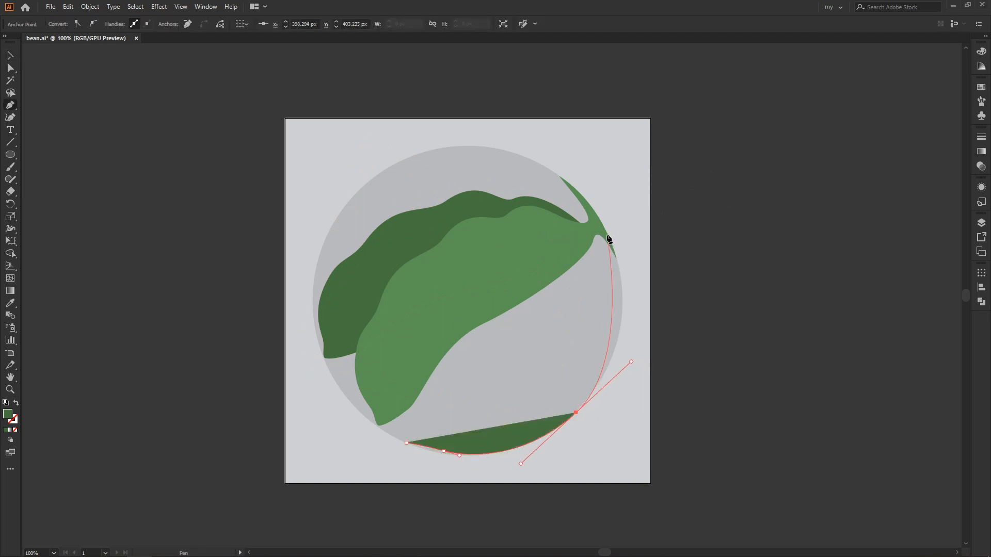
drag(608, 235, 584, 189)
drag(601, 232, 588, 289)
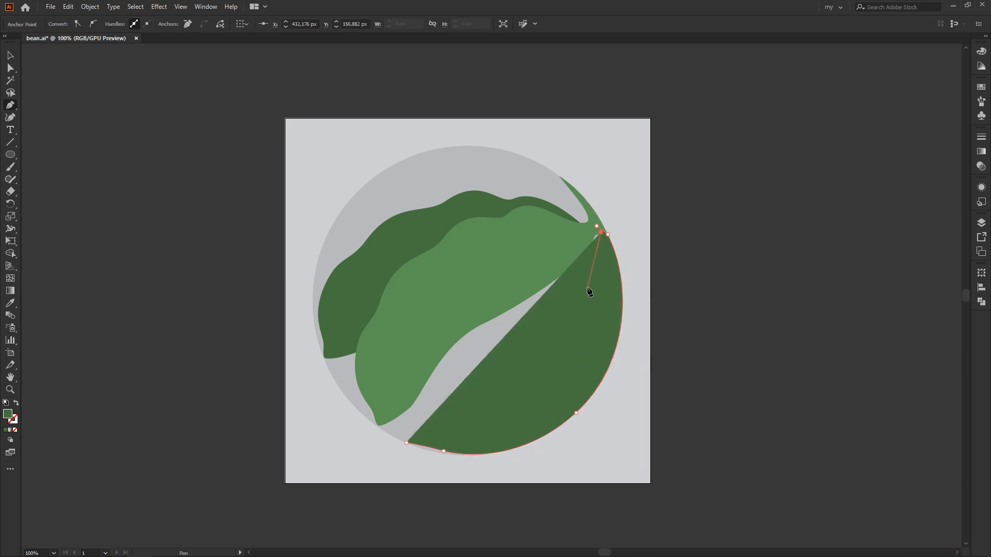
drag(515, 299, 476, 292)
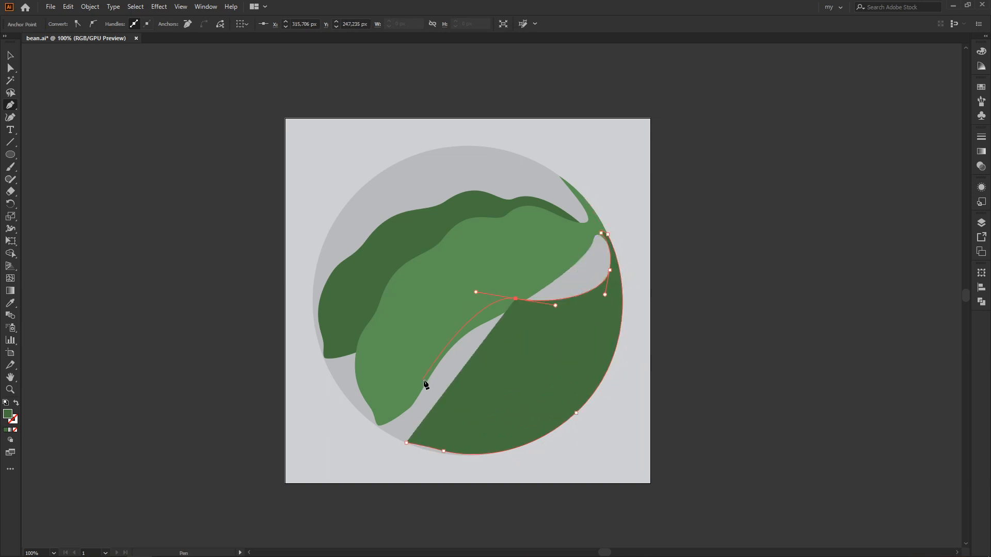
click(408, 440)
key(v)
key(ctrl+bracketleft)
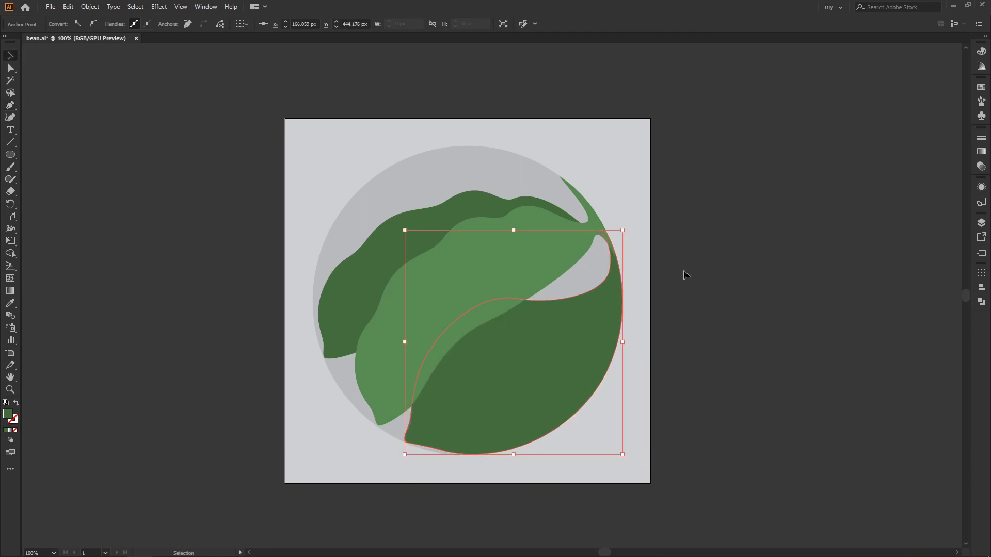
click(683, 270)
Draw a small pointed dark green leaf at the stem's upper end, send it backward and align it with the circle's edge.
key(p)
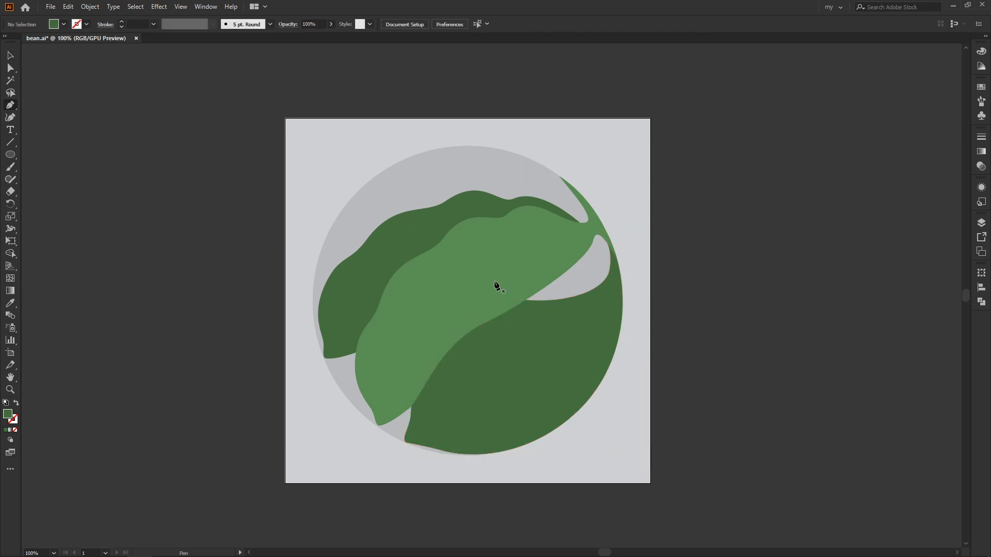
click(522, 158)
drag(531, 185, 565, 186)
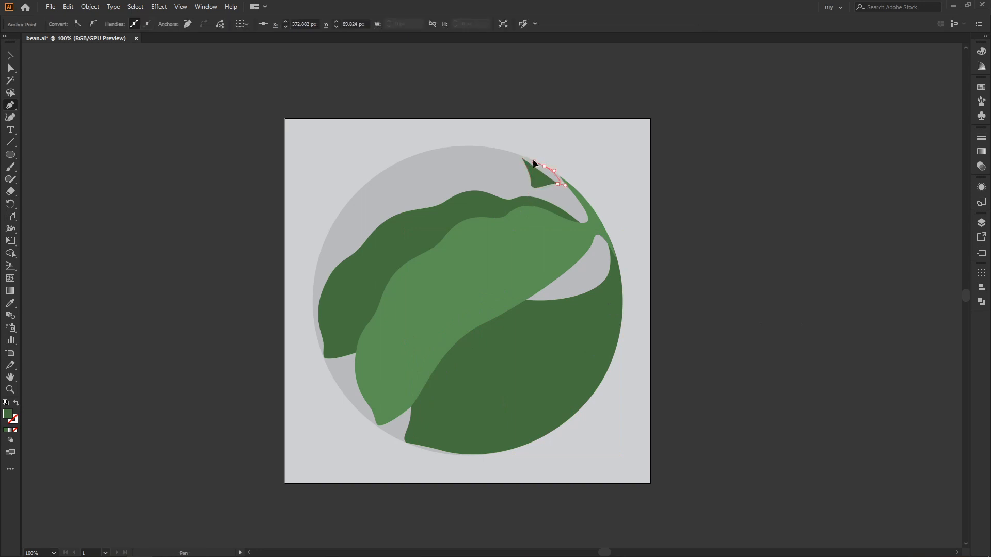
click(522, 159)
key(v)
key(ctrl+bracketleft)
click(604, 122)
click(552, 183)
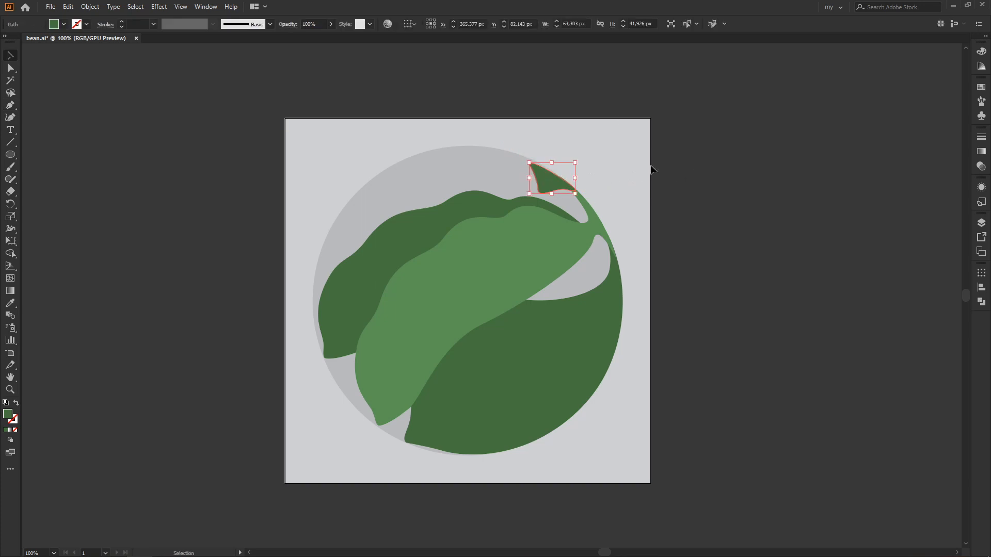
drag(560, 180, 559, 181)
click(687, 164)
key(k)
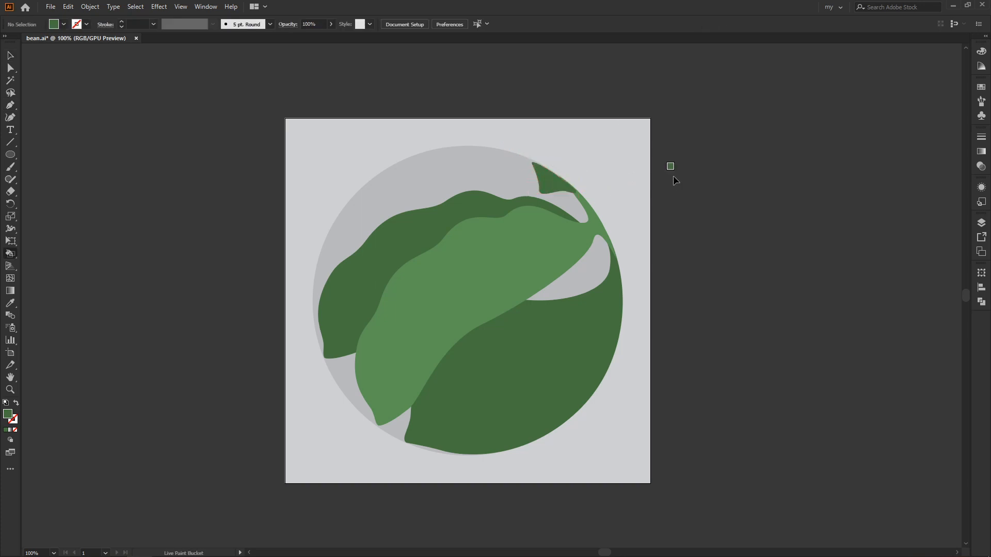
key(ctrl+plus)
key(ctrl+plus)
key(v)
drag(642, 144, 568, 290)
key(ctrl+minus)
key(ctrl+minus)
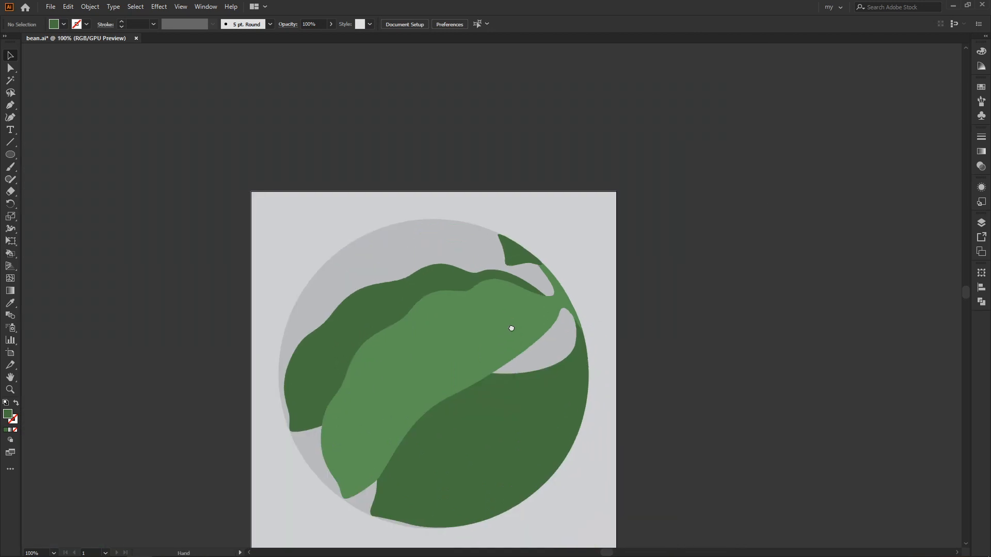
Draw a closed petal shape filled with light pink EDC3EB beside the small leaf at the top of the circle.
double_click(8, 416)
click(395, 356)
click(265, 345)
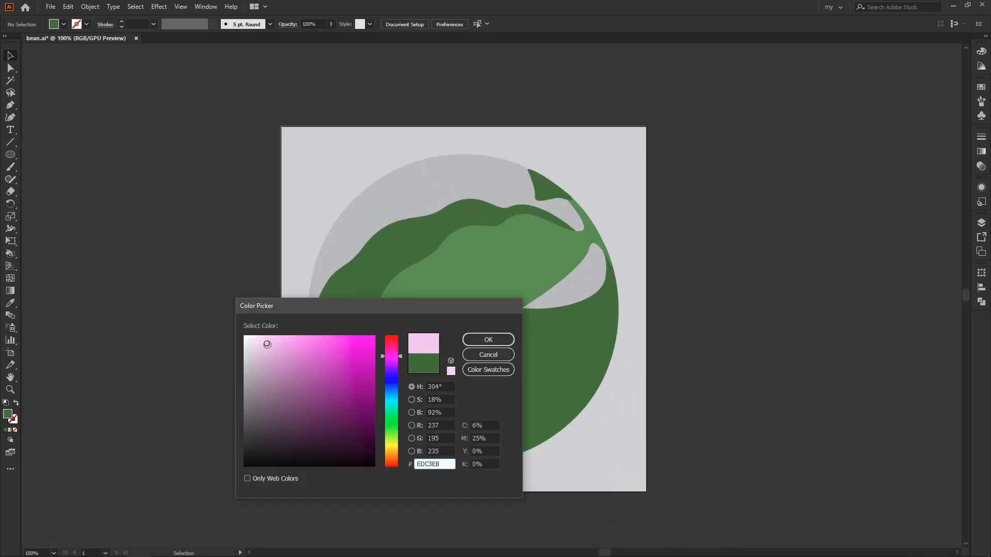
click(494, 335)
key(p)
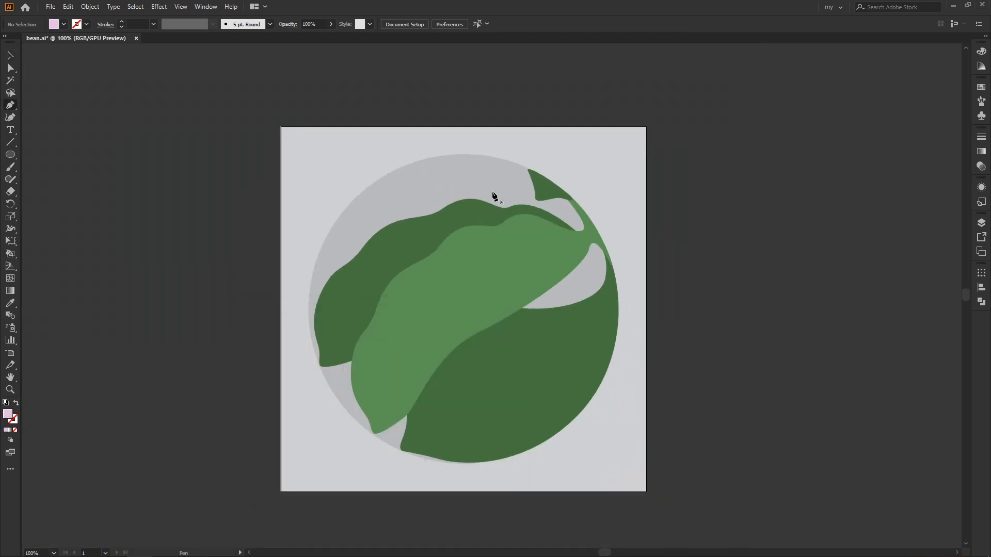
click(531, 172)
click(448, 160)
drag(457, 190, 478, 217)
click(519, 202)
click(541, 193)
click(532, 173)
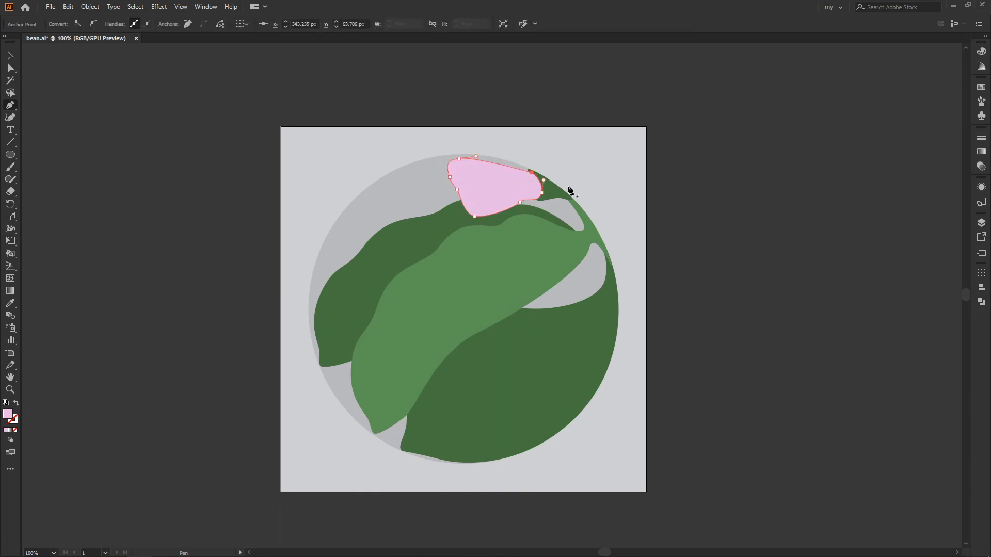
Rotate, slightly shrink and reposition the pink petal so that it meets the small leaf.
key(v)
click(591, 225)
click(489, 189)
drag(546, 156, 541, 150)
drag(492, 182, 492, 189)
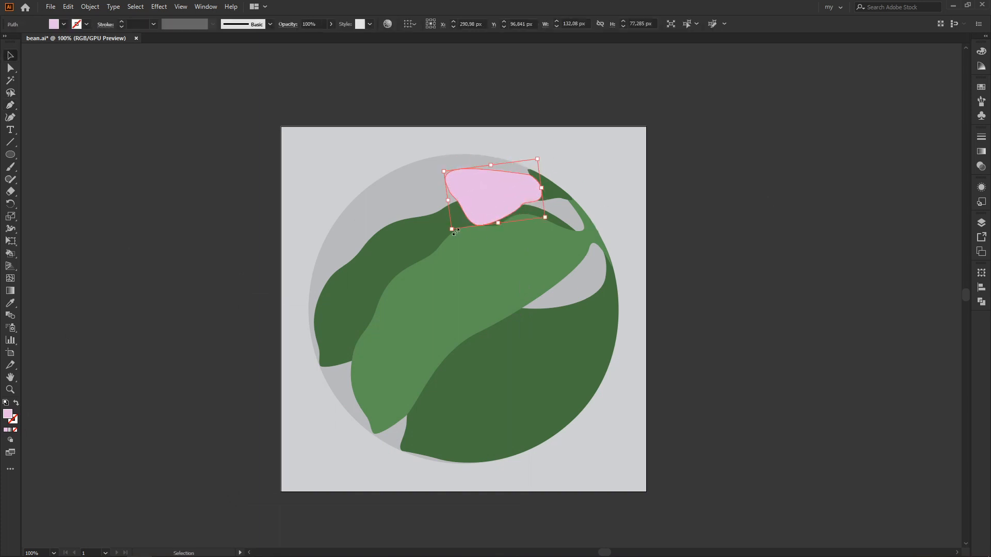
drag(453, 231, 458, 225)
click(559, 152)
click(521, 184)
drag(543, 149, 544, 150)
drag(504, 189, 507, 189)
click(580, 166)
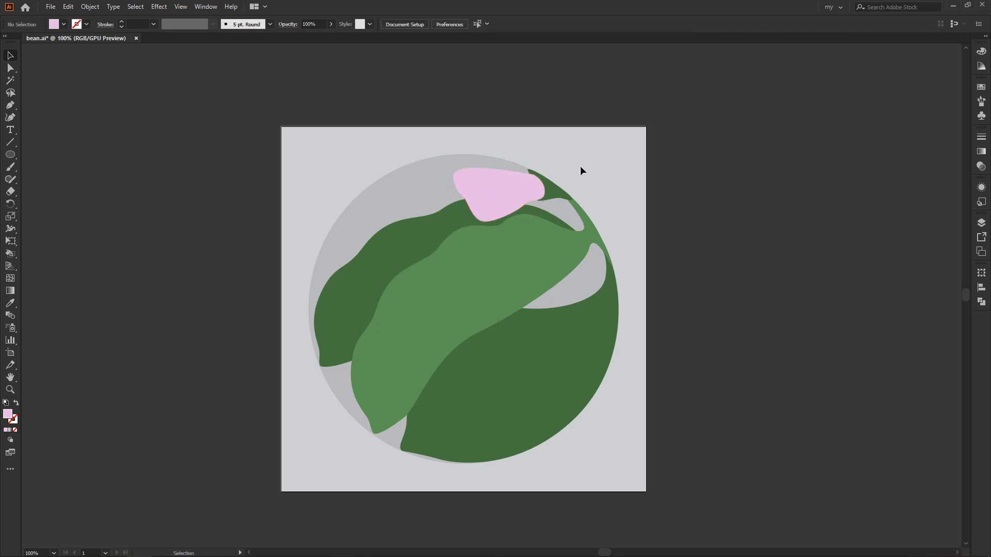
Recolour the pink petal at the top of the circle with a stronger, more saturated pink.
click(495, 191)
double_click(8, 414)
click(294, 354)
click(484, 338)
click(590, 170)
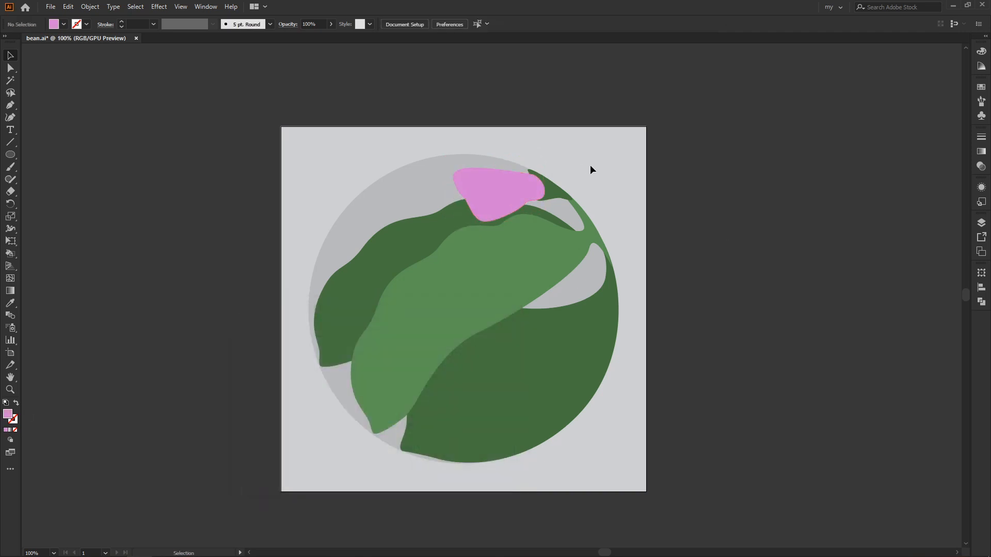
Send the pink petal backward so that it sits behind the small dark green leaf.
click(531, 187)
key(ctrl+[)
click(697, 268)
Recolour the pink petal with a greyer, muted mauve.
click(503, 196)
double_click(8, 414)
click(271, 370)
click(487, 339)
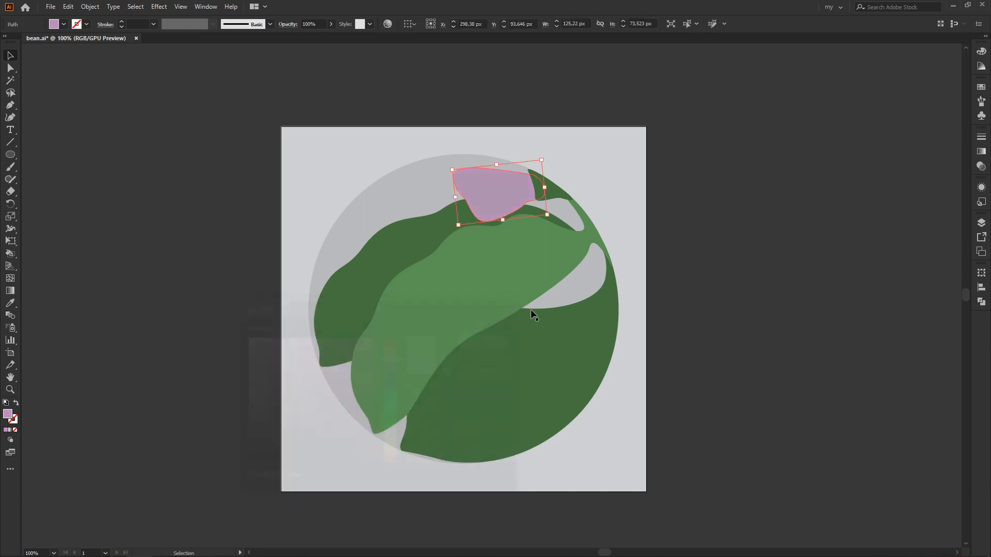
click(591, 170)
Set the petal's fill to the soft pink DFAFE2.
click(494, 189)
double_click(8, 414)
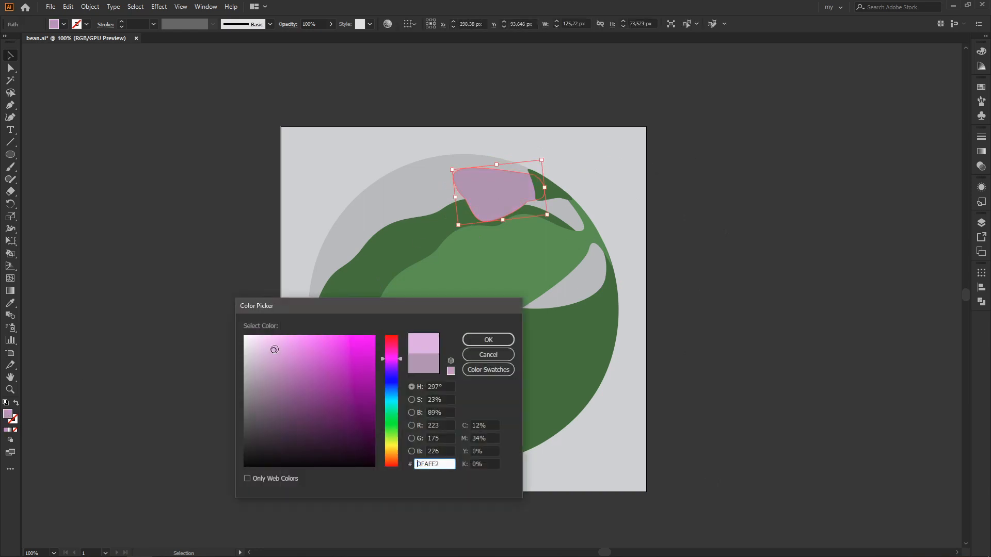
click(274, 350)
click(486, 339)
click(749, 179)
Draw a second petal extending past the pink petal's outer end, fill it with darker mauve pink and place it behind the first.
key(p)
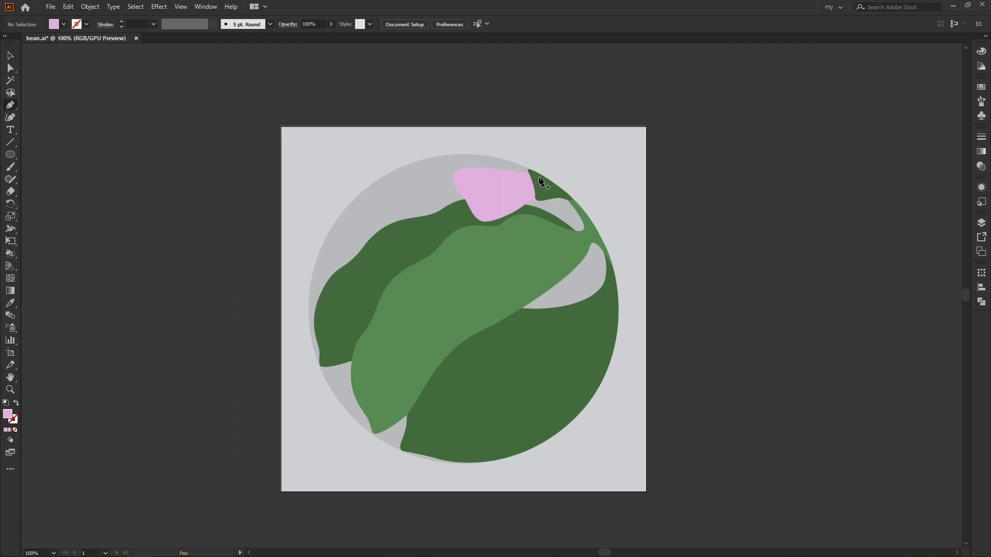
click(497, 175)
drag(445, 167, 456, 208)
drag(483, 213, 498, 209)
click(497, 174)
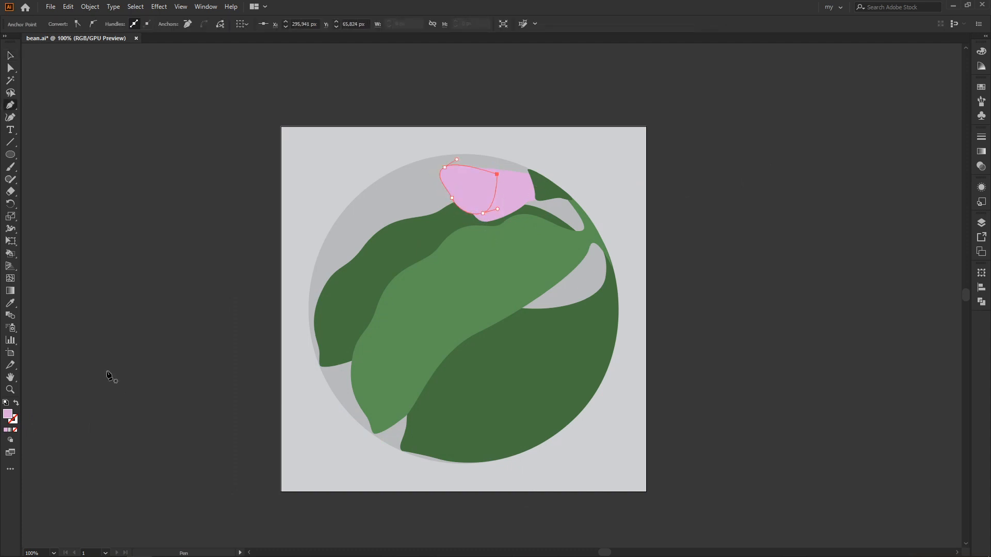
double_click(7, 414)
click(285, 365)
click(488, 340)
key(v)
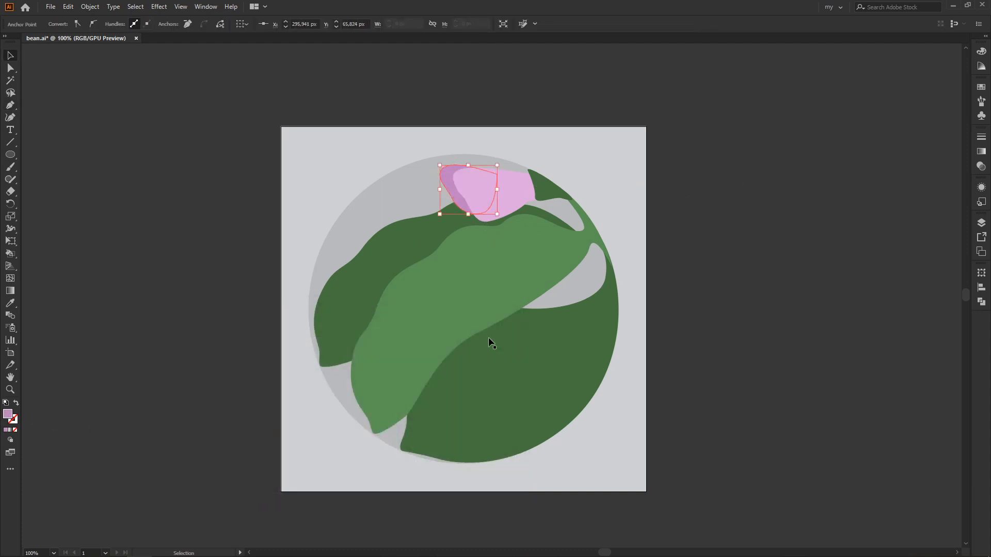
Draw a thin curved petal in the same mauve along the circle's top edge, reaching the small leaf, and place it behind the flower.
key(p)
click(538, 181)
drag(498, 159, 473, 173)
click(538, 181)
key(v)
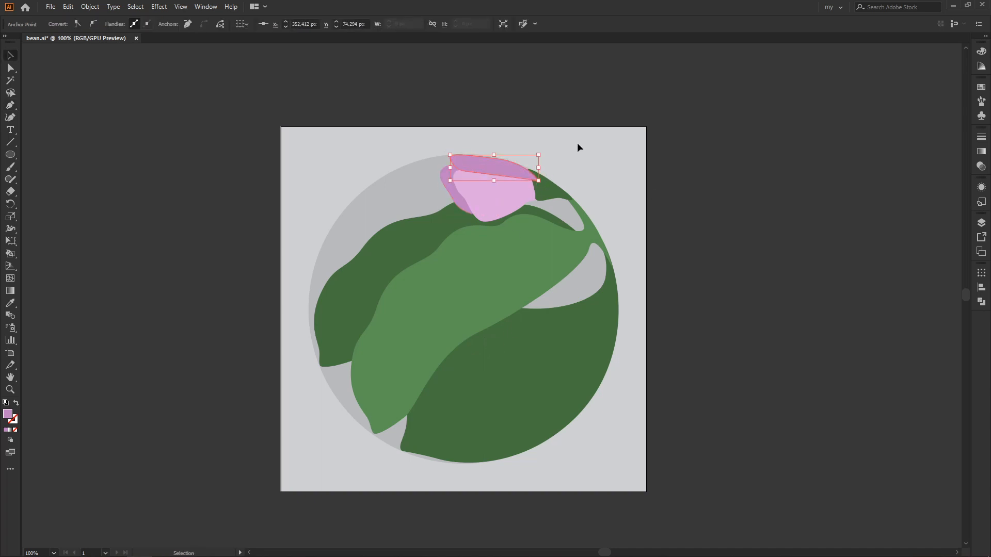
key(ctrl+shift+a)
Set the fill to pale green B3C187 and draw a rounded bean in the middle of the light green pod.
key(p)
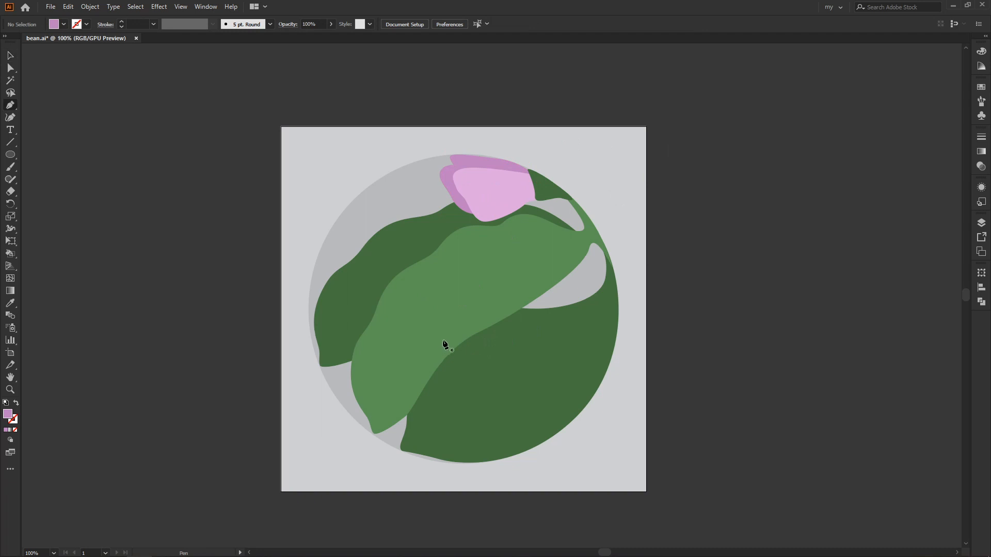
double_click(8, 415)
drag(388, 413, 391, 435)
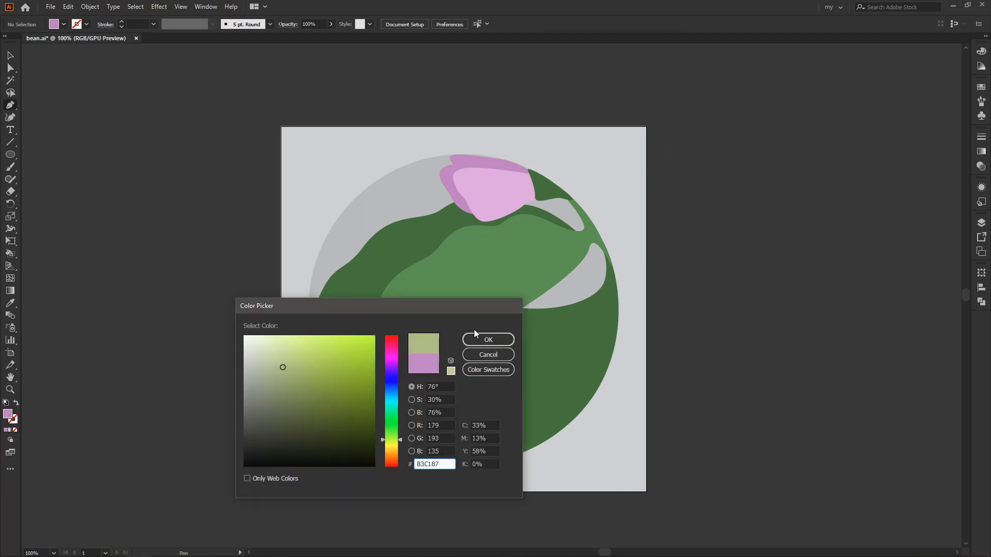
click(481, 336)
mouse_move(396, 288)
mouse_down()
mouse_move(394, 343)
mouse_move(435, 347)
mouse_up()
drag(465, 320, 471, 312)
mouse_move(445, 276)
mouse_down()
mouse_move(431, 270)
mouse_move(387, 301)
mouse_up()
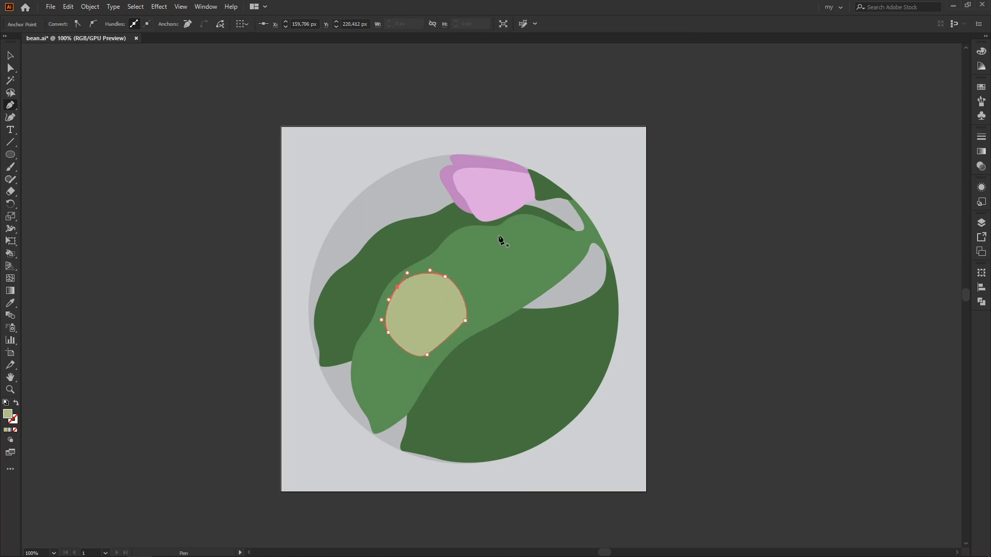
Draw two more pale green beans in the light pod, between the first bean and the stem end.
drag(448, 271, 515, 299)
drag(521, 261, 514, 219)
click(448, 271)
key(ctrl+z)
key(ctrl+z)
key(ctrl+z)
Draw a fourth pale green bean at the light pod's lower end and nudge it into place inside the pod.
click(358, 356)
drag(380, 332, 391, 331)
drag(404, 355, 421, 366)
drag(403, 399, 391, 410)
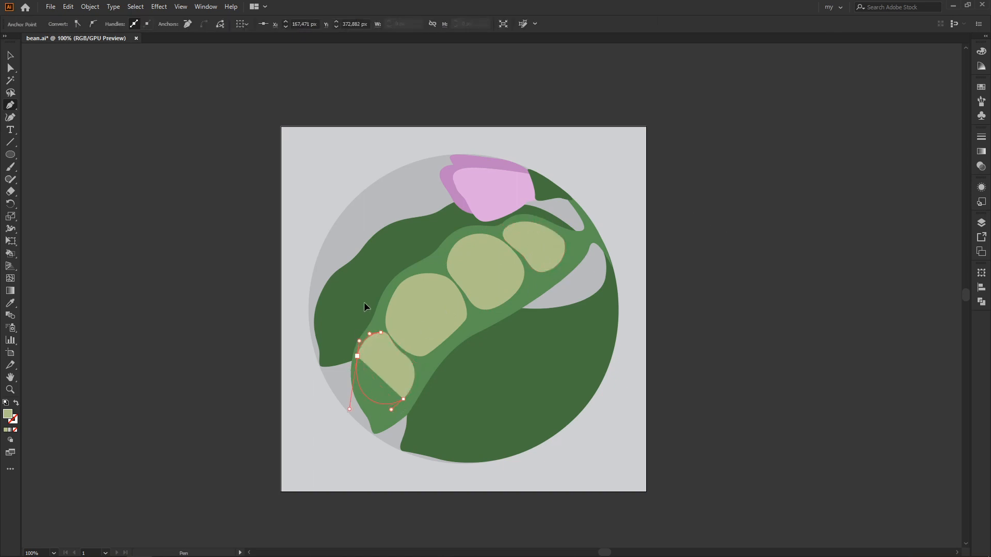
drag(364, 302, 365, 303)
key(v)
click(686, 214)
drag(384, 365, 383, 368)
click(706, 260)
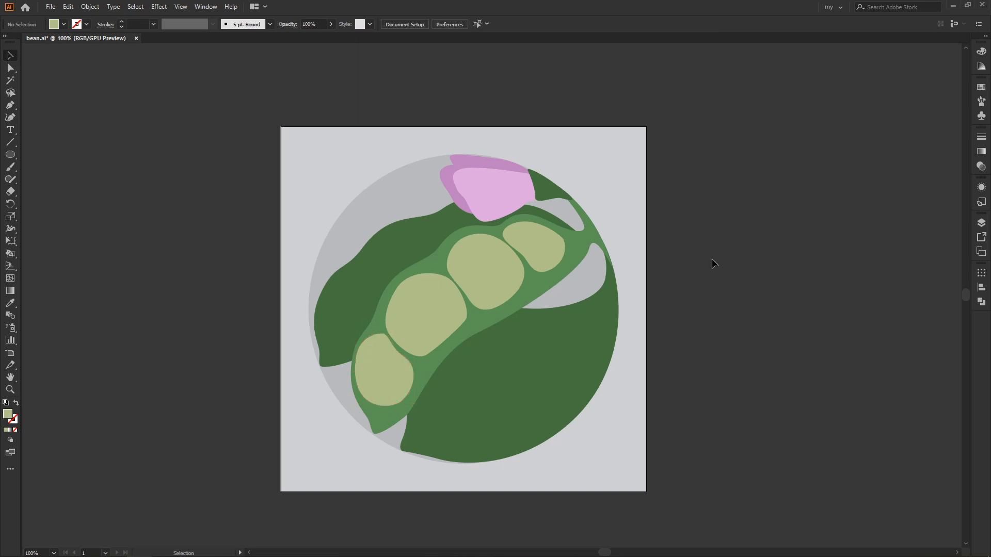
Draw a closed shape whose inner edge curves just below the beans and whose outer edge extends beyond the light pod's lower side.
key(p)
click(351, 372)
drag(369, 409, 423, 371)
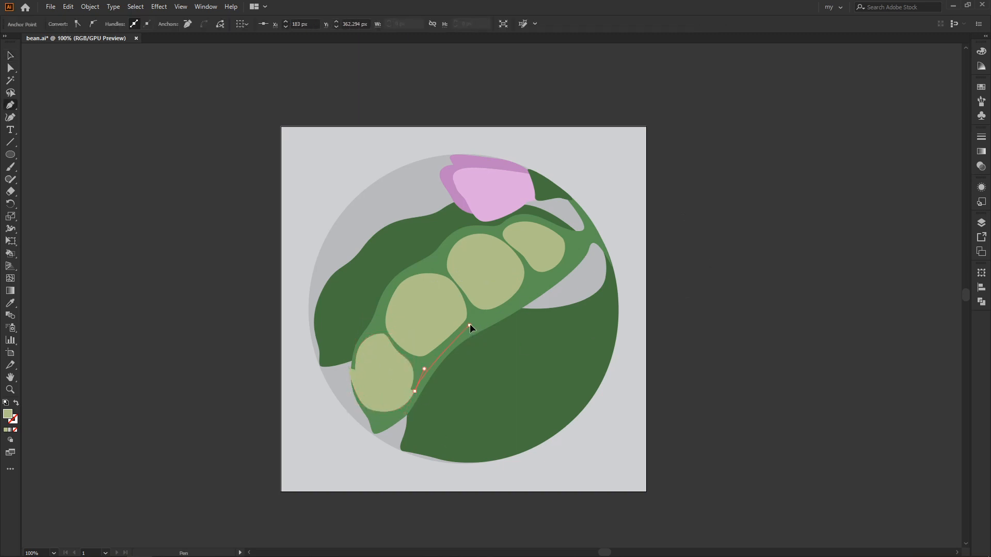
drag(539, 284, 561, 269)
drag(564, 225, 544, 216)
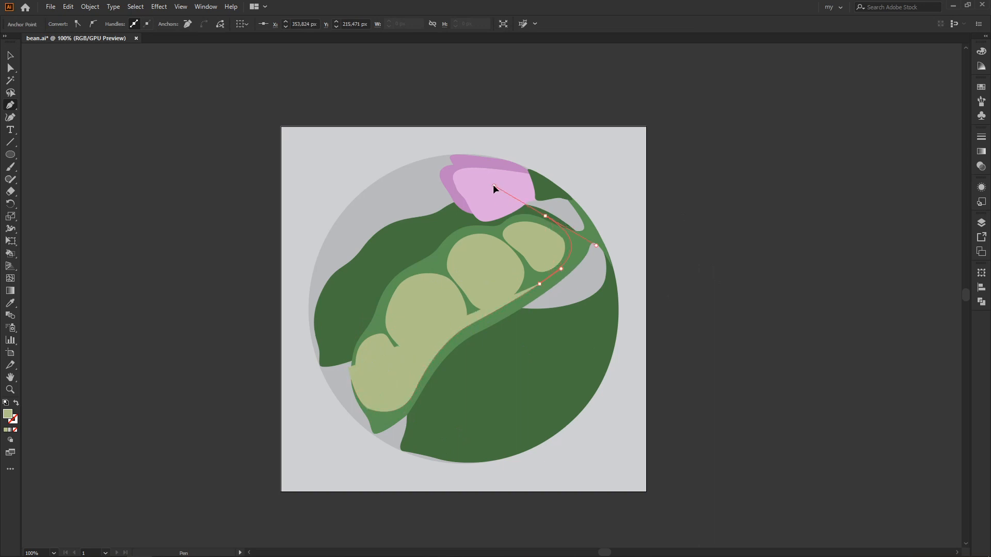
drag(591, 253, 584, 274)
click(379, 455)
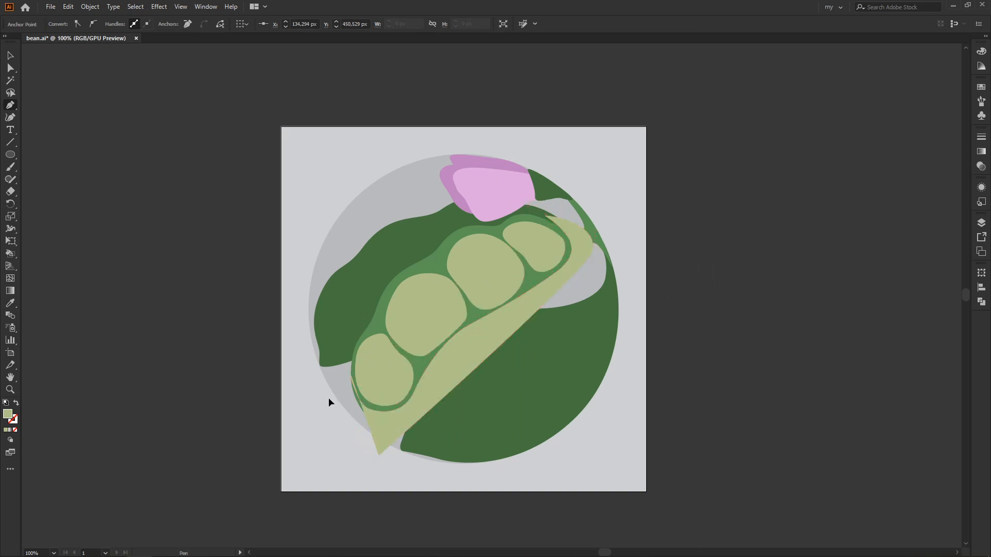
click(329, 398)
click(351, 372)
Copy the light pod in place and intersect the copy with the new shape to form a rim along the pod's lower edge.
key(v)
click(529, 271)
key(Down)
key(Down)
key(Left)
key(Left)
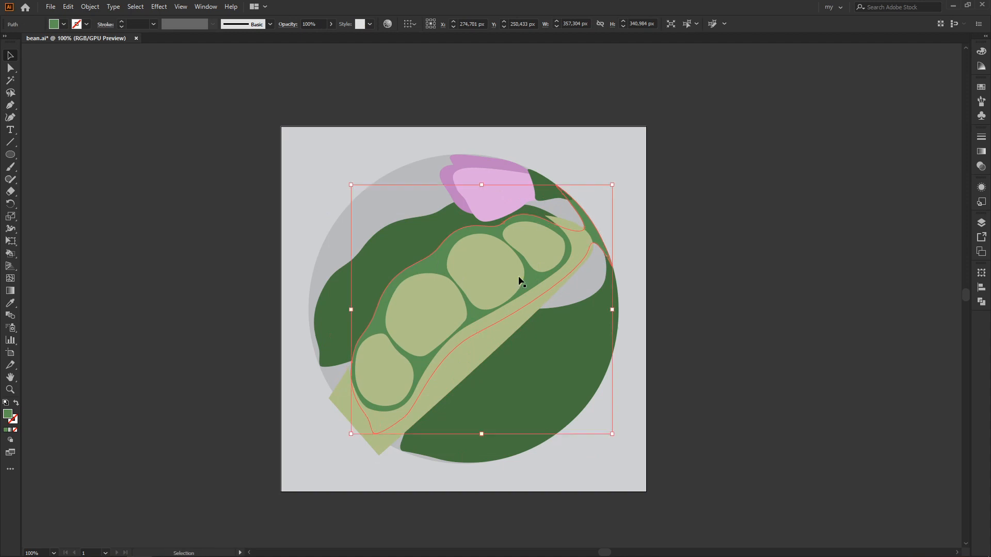
shift+click(433, 407)
click(981, 301)
click(899, 291)
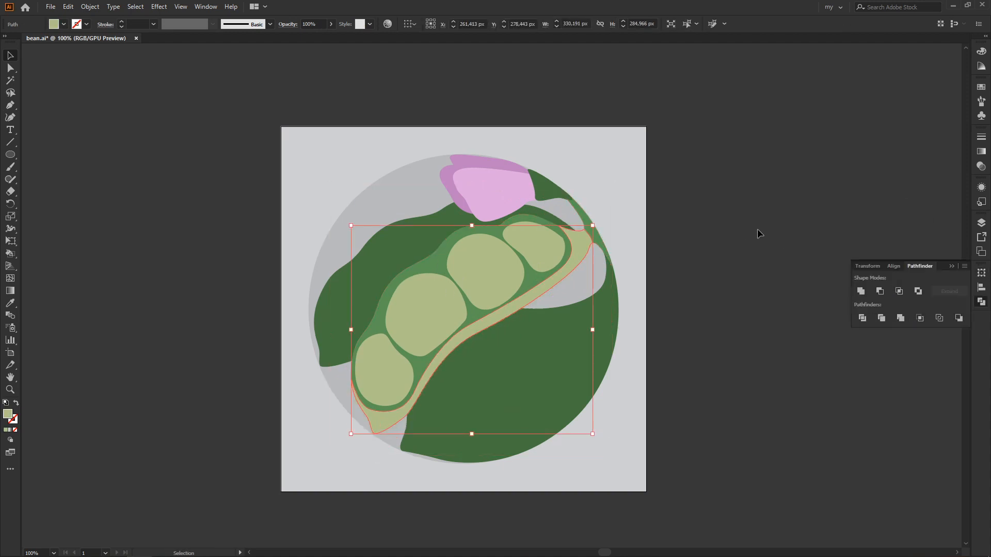
Recolour the light pod's rim with a muted olive green.
double_click(9, 414)
drag(280, 373, 288, 388)
drag(392, 441, 392, 433)
click(489, 340)
Try lighter green fills on the large dark pod at the circle's lower right.
click(521, 356)
double_click(8, 414)
click(299, 398)
click(491, 342)
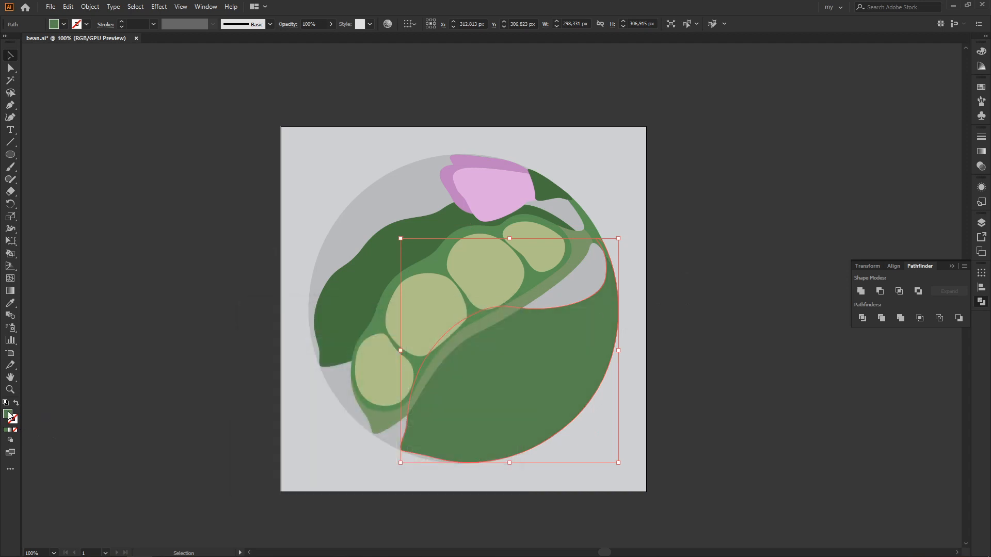
double_click(8, 415)
click(288, 389)
click(488, 340)
Undo the colour changes on the large dark pod and on the light pod's rim.
key(ctrl+z)
key(ctrl+z)
key(a)
key(ctrl+z)
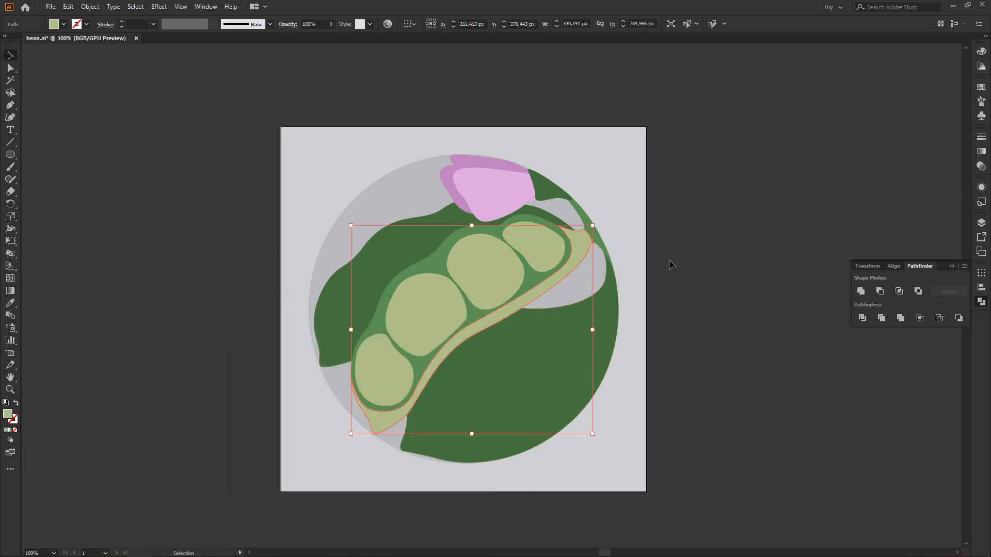
Recolour the light pod's rim with a soft greyish green lighter than the pod.
double_click(9, 415)
click(283, 383)
drag(391, 440, 391, 427)
click(489, 340)
click(719, 241)
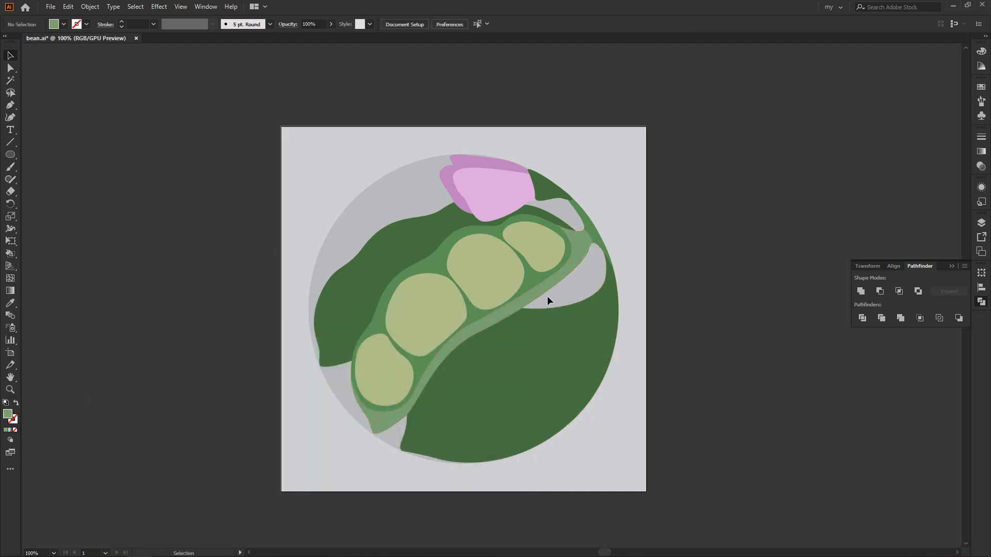
Duplicate the flower with its small leaf, rotate the copy onto the upper-left dark pod and send it behind that pod.
click(466, 163)
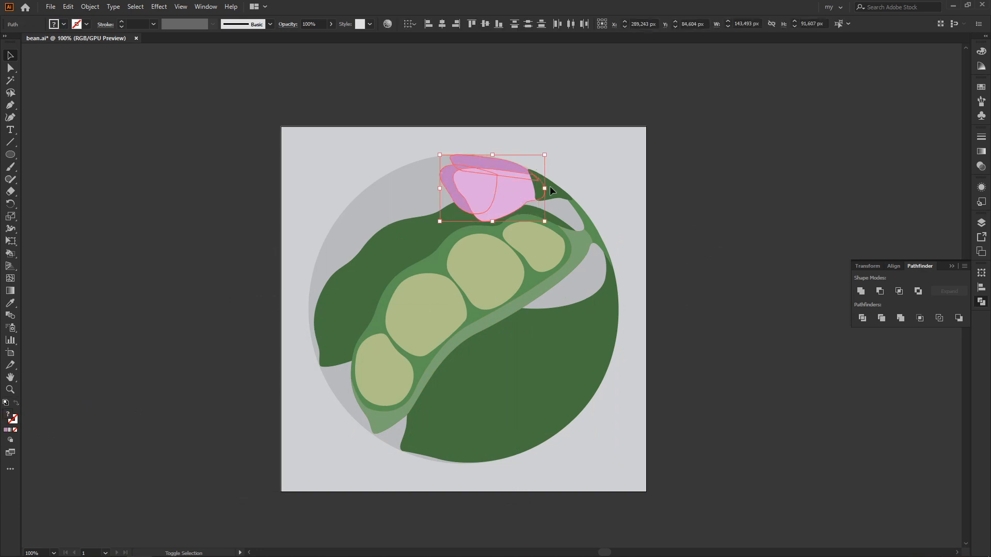
drag(380, 226, 380, 226)
drag(450, 193, 414, 143)
drag(395, 218, 406, 220)
drag(458, 199, 465, 215)
drag(424, 218, 434, 212)
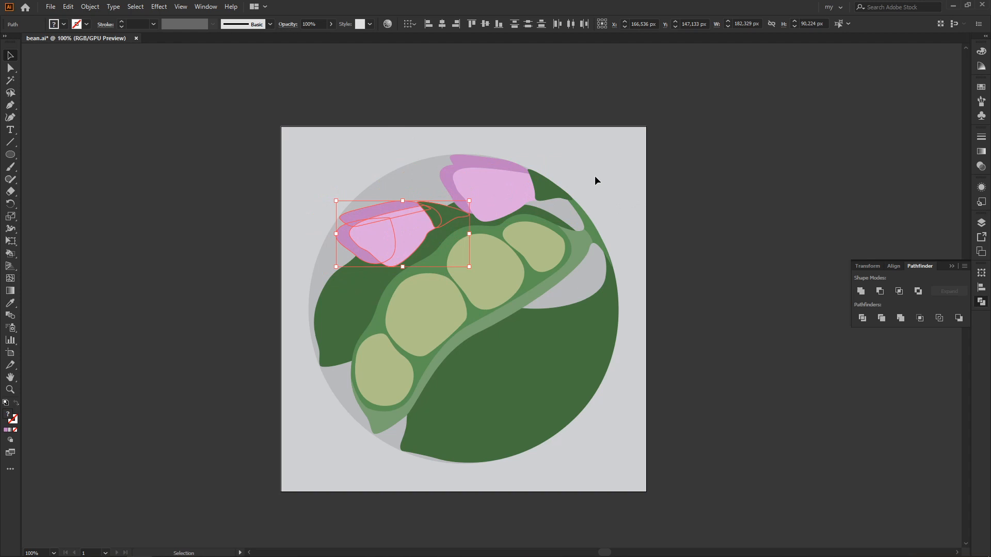
key(ctrl+[)
click(749, 196)
Recolour the copied flower's small leaf with a darker green.
click(437, 210)
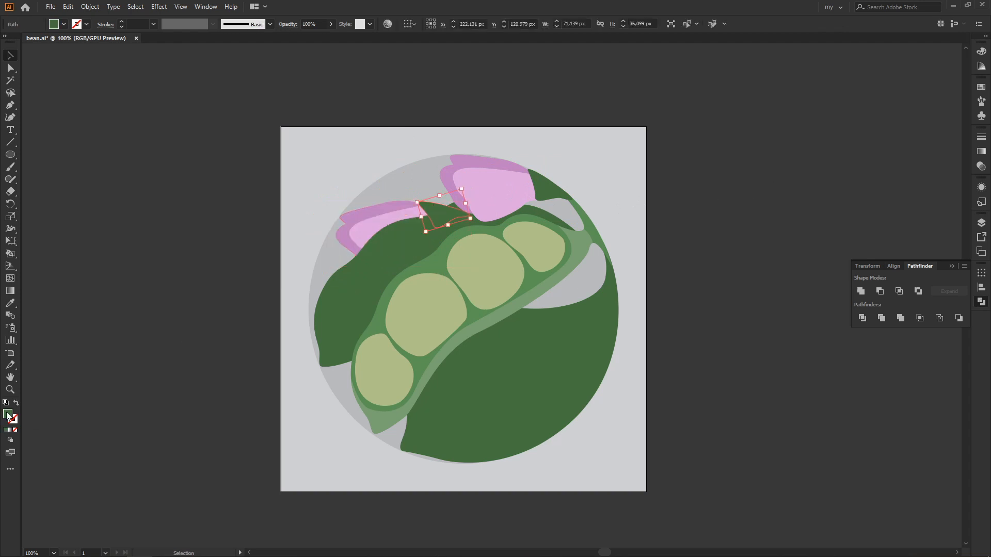
double_click(8, 414)
click(311, 420)
click(487, 339)
click(663, 189)
Pull the upper edge of the copied flower's mauve back petal outward toward the circle's edge and slightly rotate its leaf.
click(379, 207)
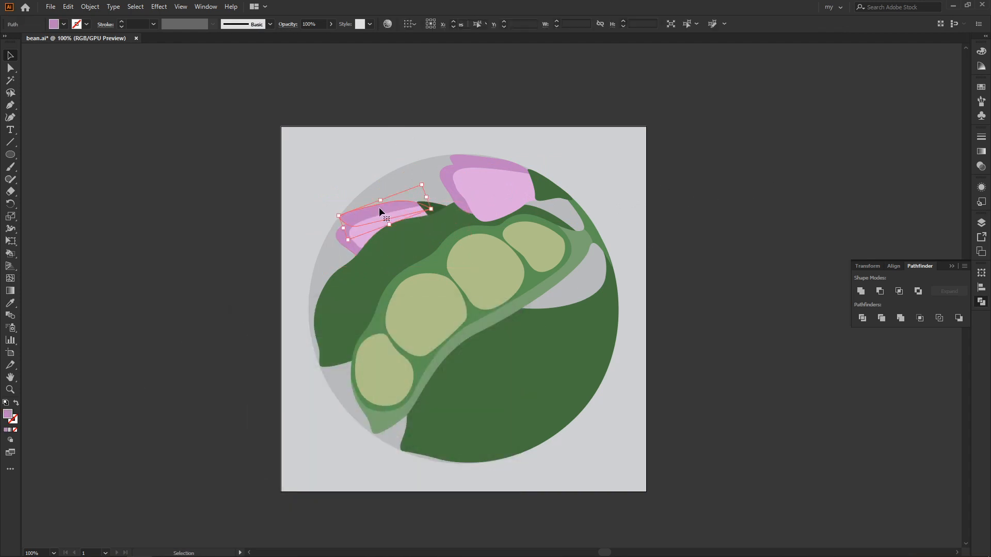
key(a)
drag(386, 203, 379, 190)
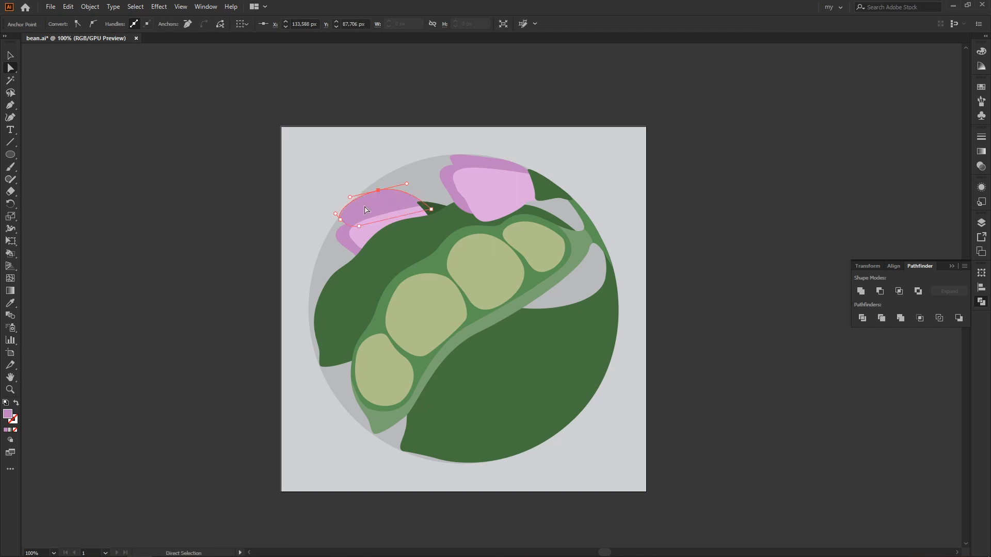
key(v)
click(433, 209)
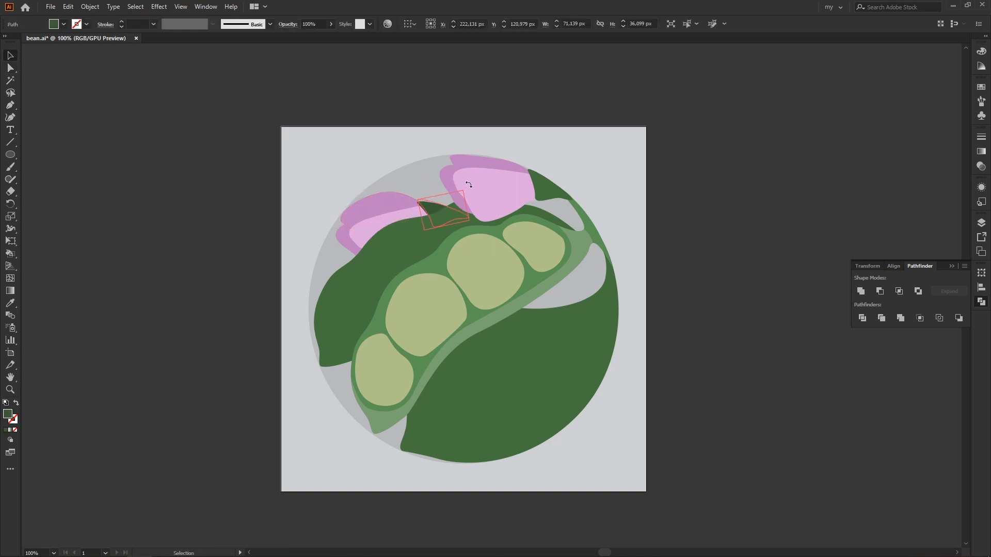
click(687, 173)
Curve the upper edge of the copied flower's light pink petal to follow the reshaped back petal.
key(a)
click(371, 215)
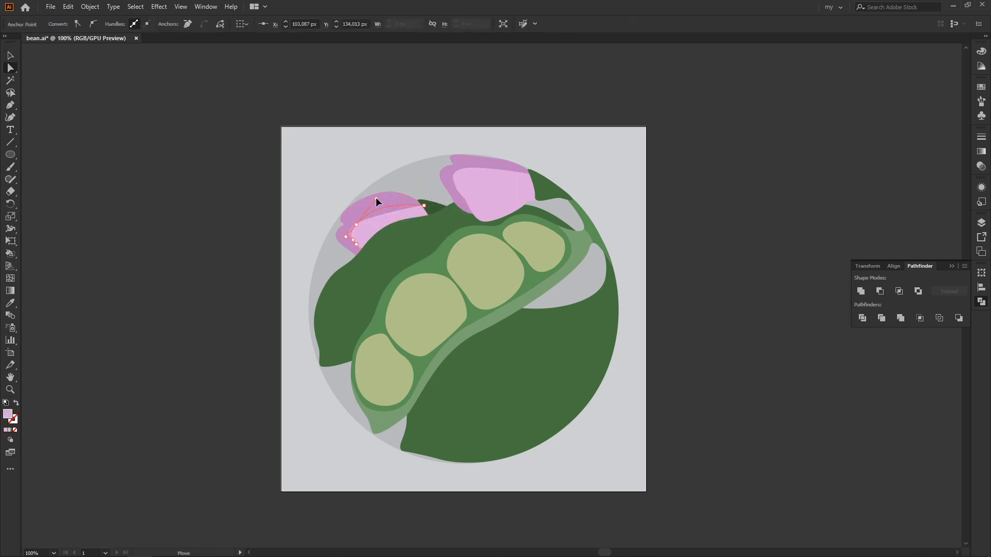
key(v)
click(692, 194)
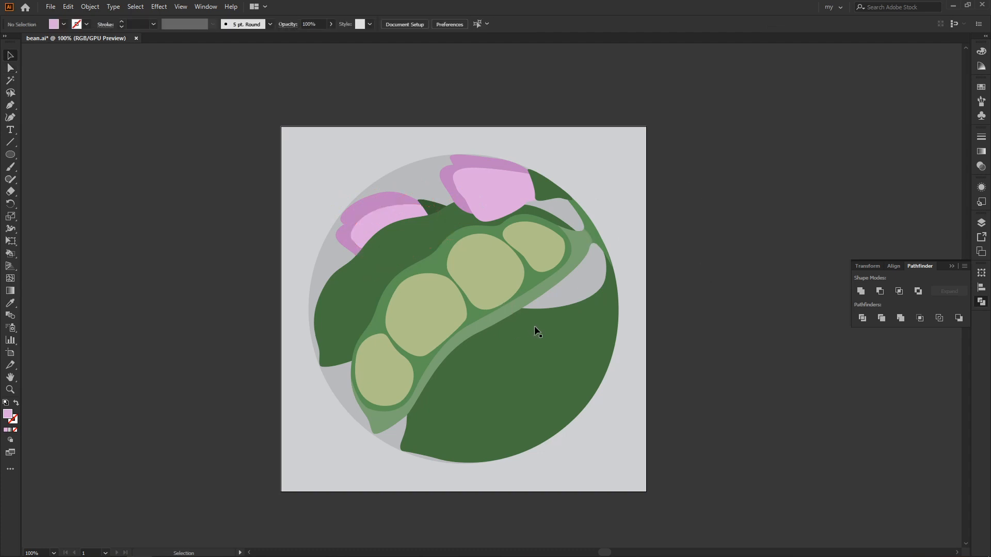
Sample a new colour for the light pod's rim and adjust it to a dark green.
click(484, 320)
key(i)
click(476, 314)
double_click(8, 414)
click(306, 412)
click(489, 339)
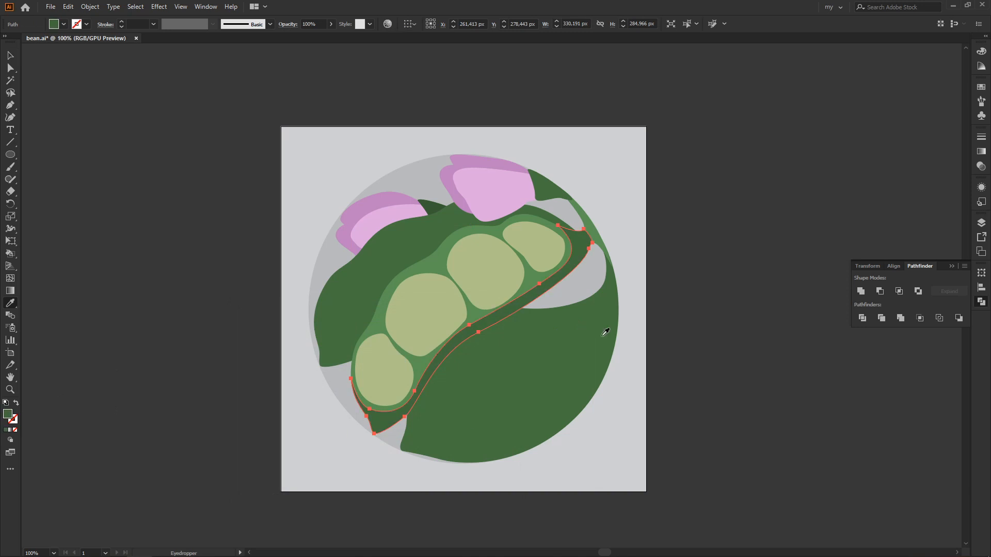
key(v)
click(703, 314)
Recolour the light pod's rim with a medium green between the light and dark pod colours.
key(k)
key(ctrl+plus)
key(v)
click(537, 299)
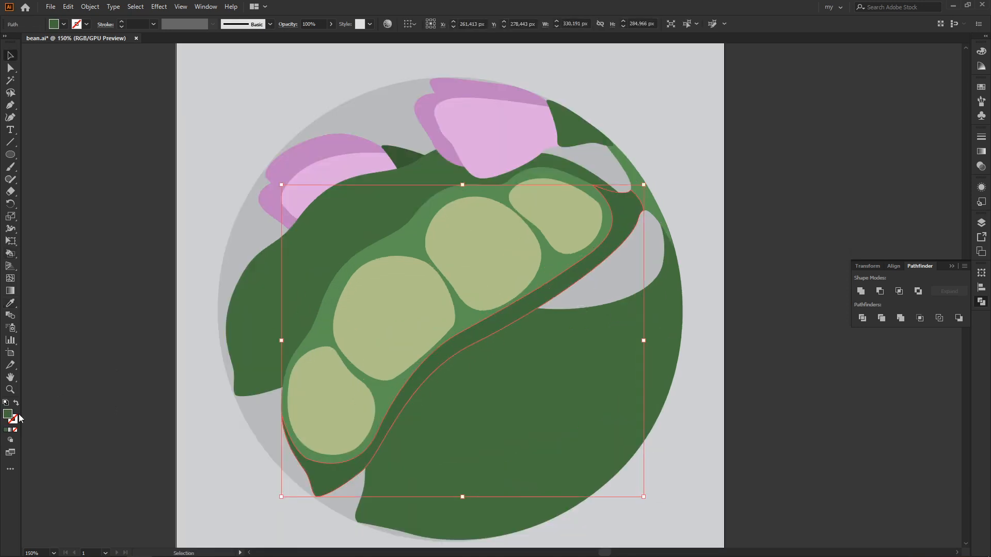
double_click(8, 415)
click(308, 401)
click(488, 339)
click(763, 224)
Draw a small hooked stalk, about 50 by 27 px, joining the lower edge of the second-lowest bean to the pod's rim.
drag(557, 375, 514, 339)
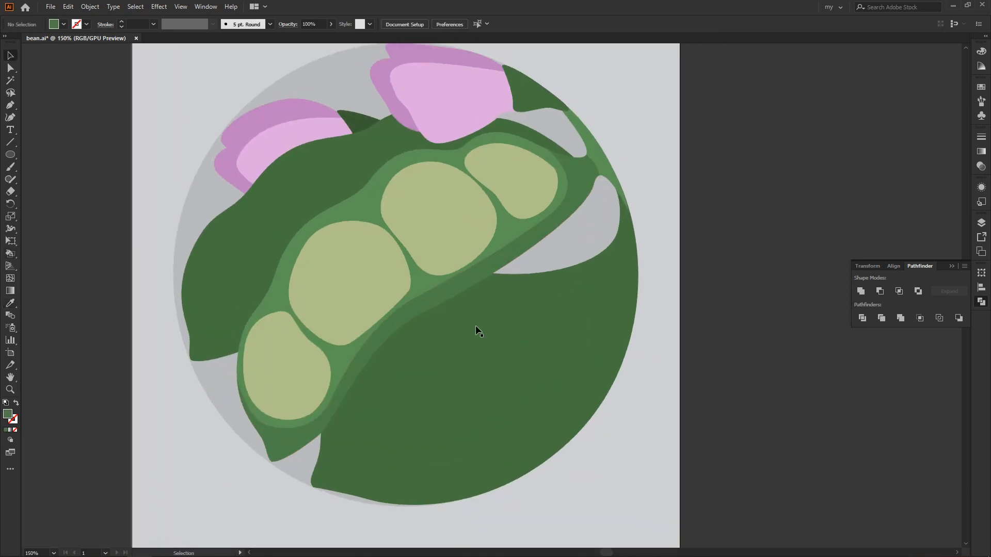
key(p)
click(383, 307)
drag(380, 298, 373, 329)
click(383, 307)
ctrl+click(416, 303)
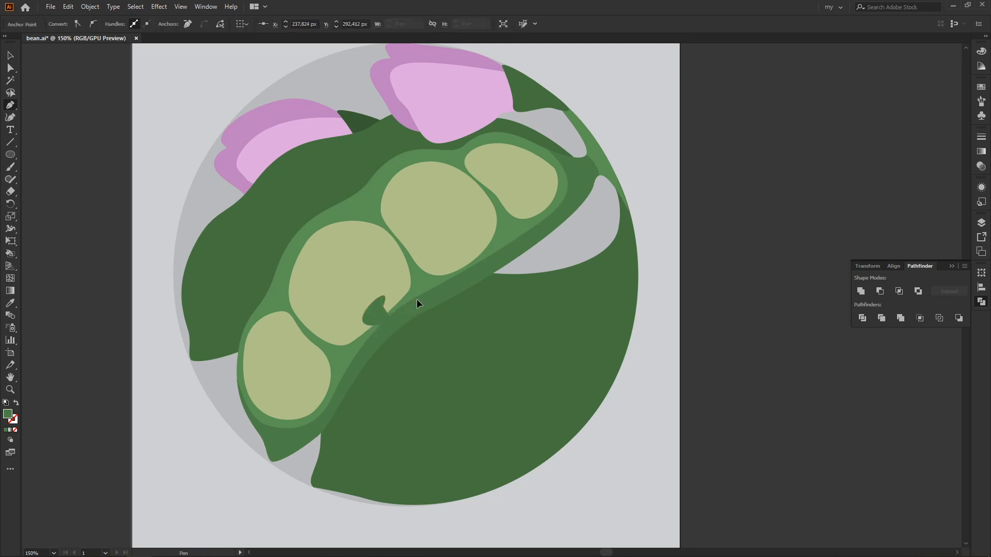
key(v)
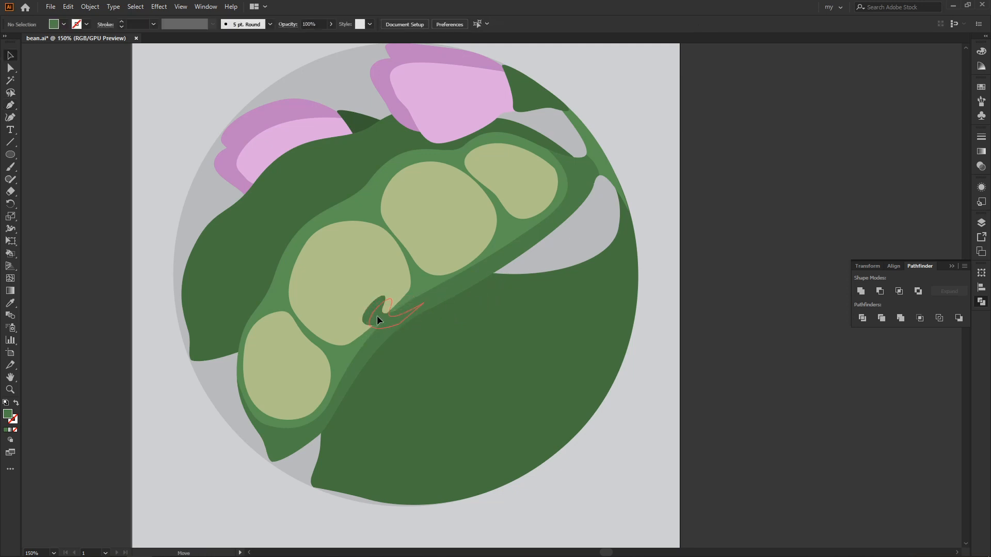
click(702, 232)
Duplicate the small stalk onto the lowest bean, rotate the copy and position it against the pod's rim.
click(377, 319)
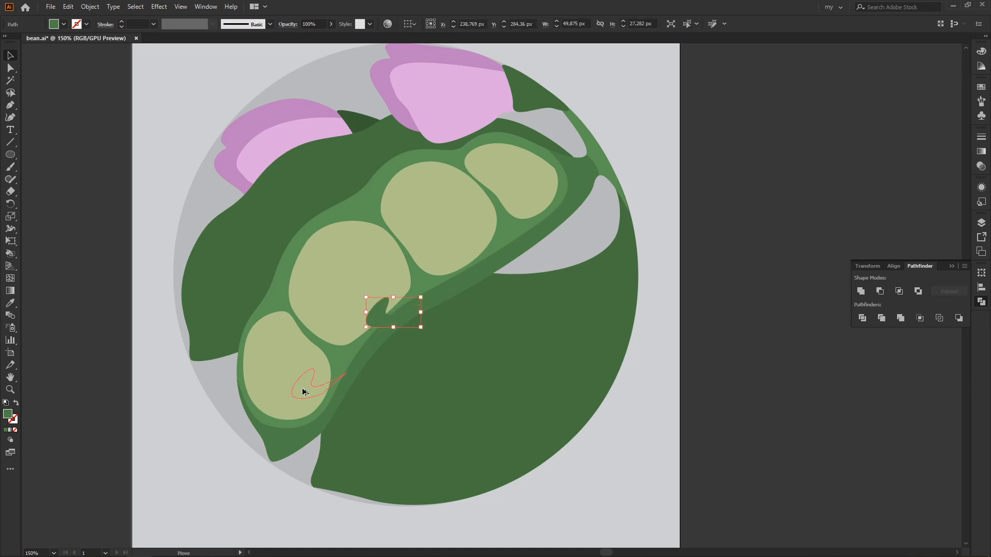
drag(303, 389, 305, 407)
drag(353, 385, 345, 376)
drag(319, 410, 336, 396)
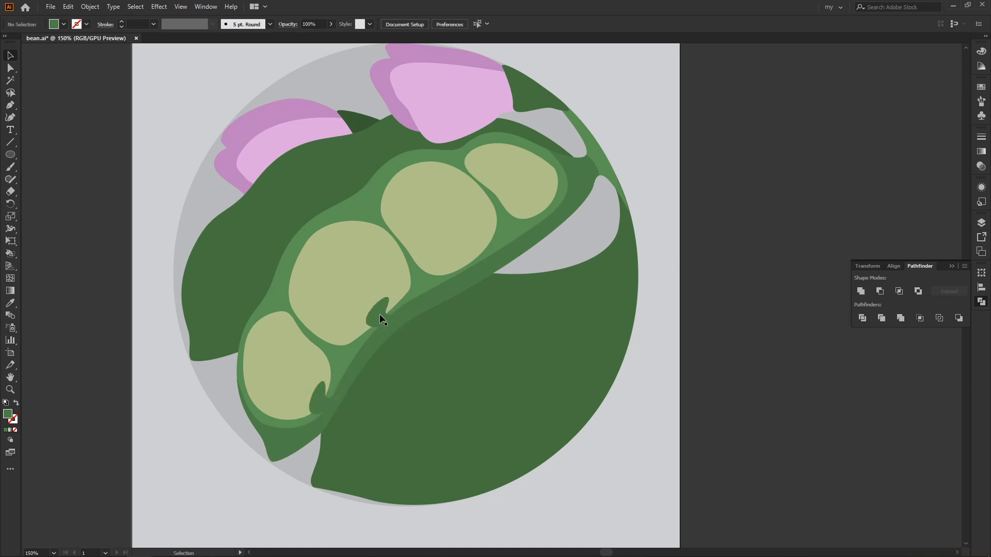
Duplicate the small stalk onto each of the two upper beans, placing both copies against the pod's rim.
drag(379, 314, 487, 264)
click(687, 192)
drag(550, 238, 501, 271)
drag(428, 287, 496, 235)
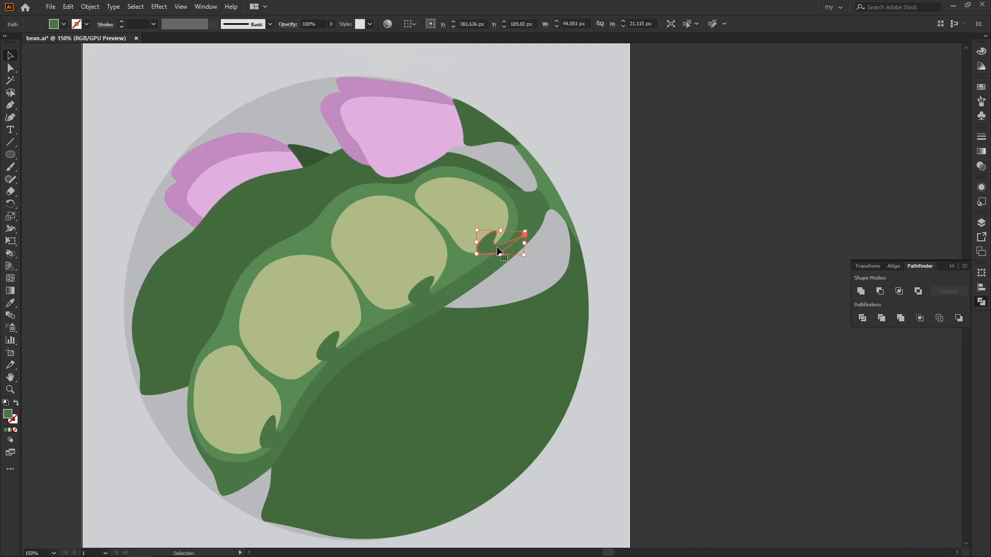
click(681, 186)
key(ctrl+minus)
key(ctrl+plus)
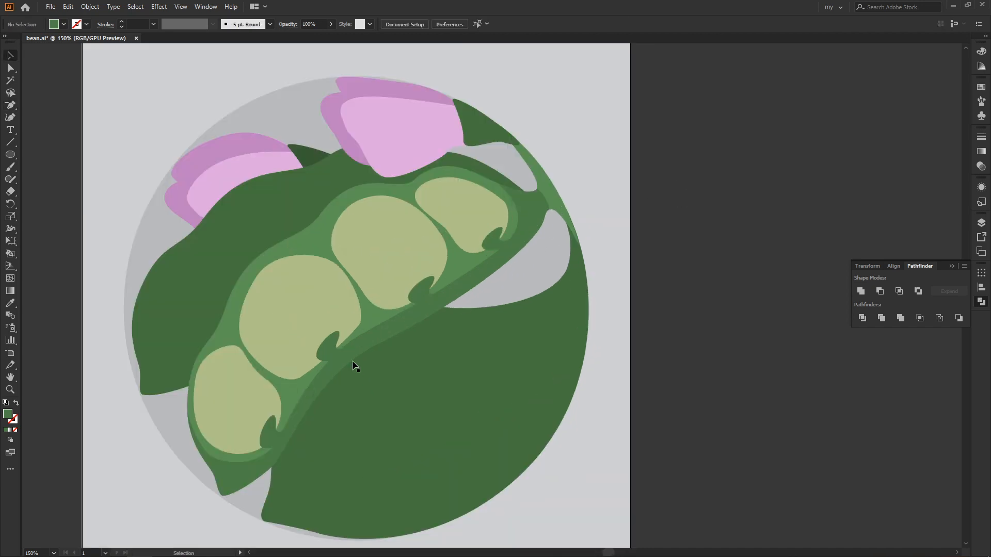
Unite the four bean stalks with the pod's rim into a single shape.
click(269, 435)
shift+click(330, 349)
shift+click(431, 294)
shift+click(494, 240)
shift+click(521, 214)
click(861, 291)
click(730, 247)
drag(460, 297, 508, 292)
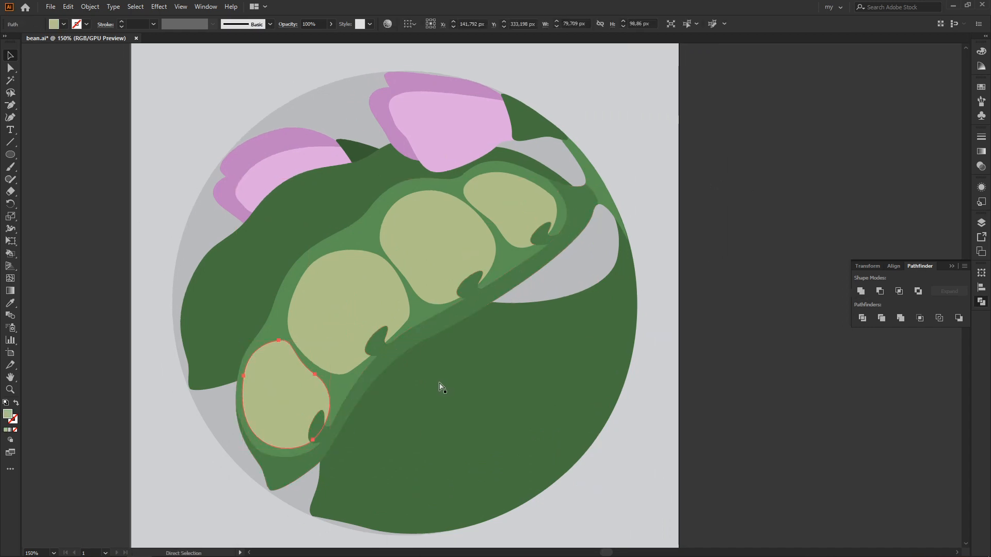
Place an enlarged copy of the lowest bean, about 86 by 106 px, behind it and fill it with the dark pod green.
drag(329, 341, 335, 339)
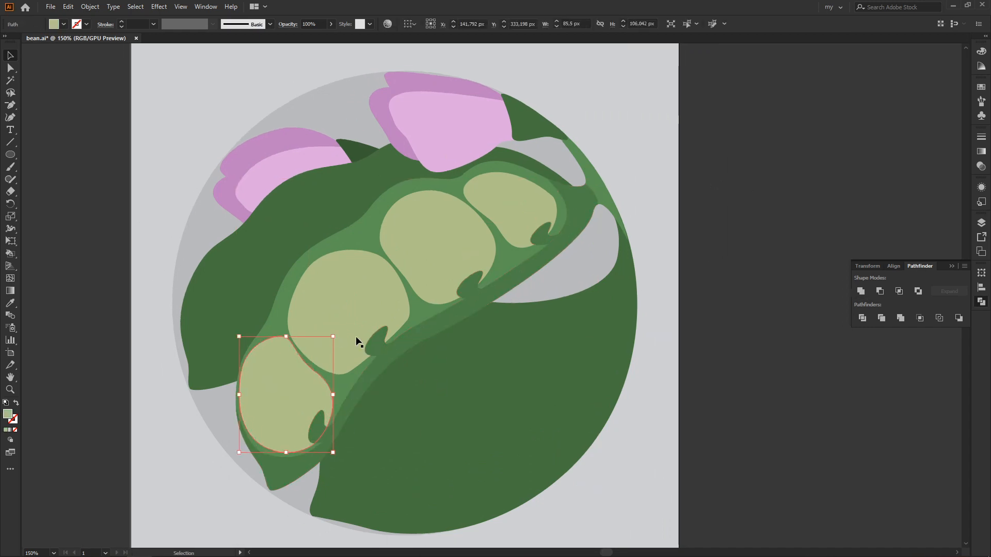
key(i)
click(436, 376)
key(ctrl+[)
key(v)
Try a very dark green on the outline shape behind the lowest bean, and undo it.
double_click(8, 414)
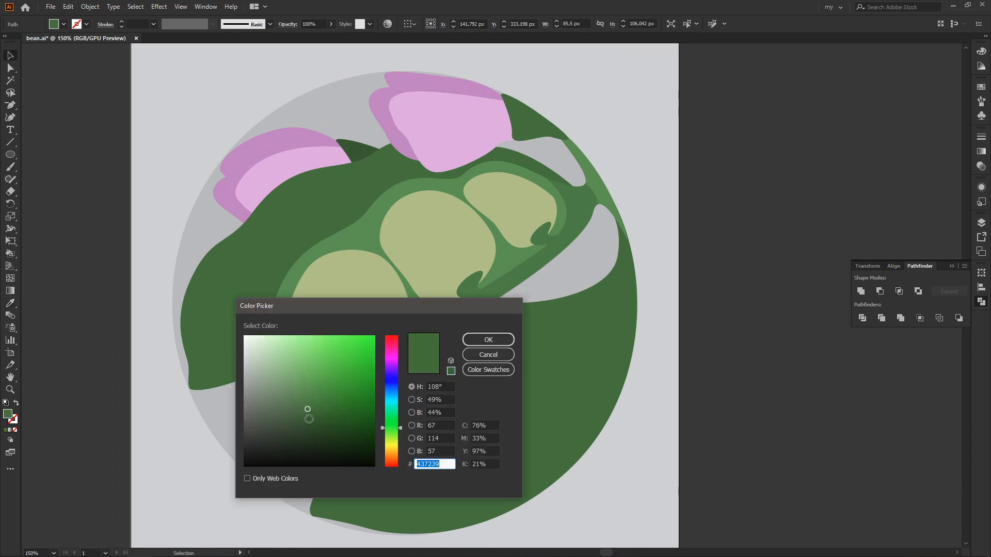
click(488, 339)
key(ctrl+shift+a)
key(a)
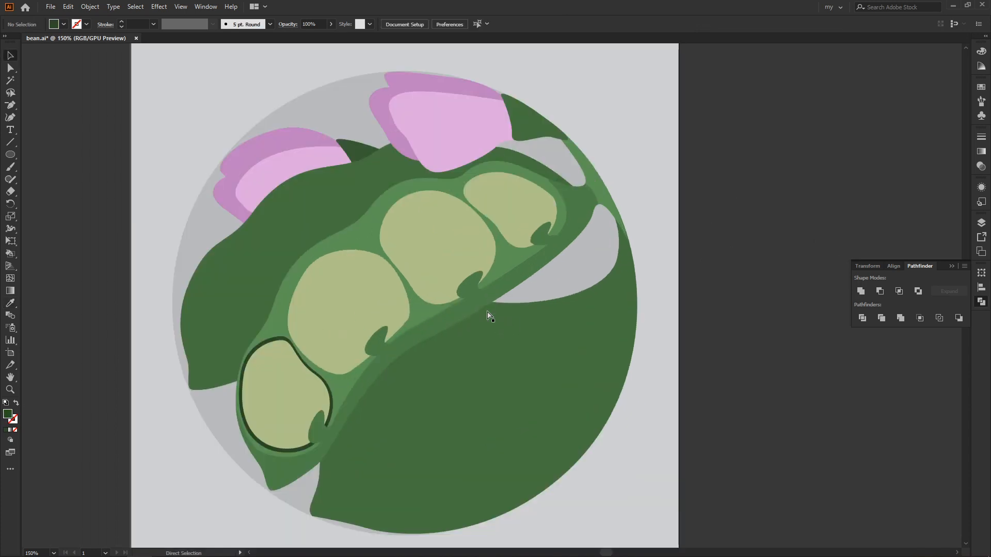
key(ctrl+z)
click(749, 283)
key(ctrl+minus)
key(ctrl+equal)
Recolour the outline shape behind the lowest bean with a slightly darker green than the dark pod.
click(241, 380)
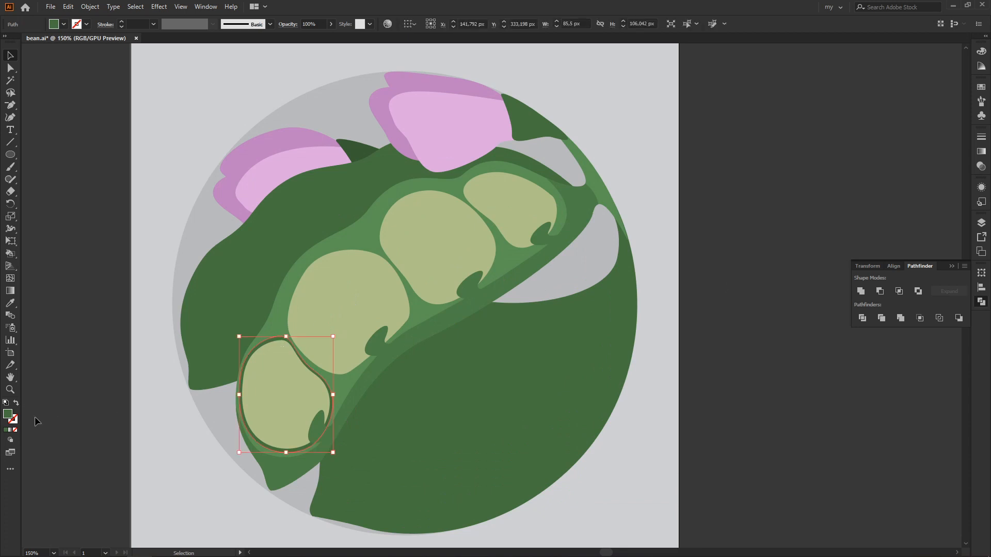
double_click(8, 414)
click(489, 339)
Outline the second-lowest bean with an enlarged copy behind it, about 116 by 118 px, in the lowest bean's dark outline green.
key(ctrl+equal)
click(291, 265)
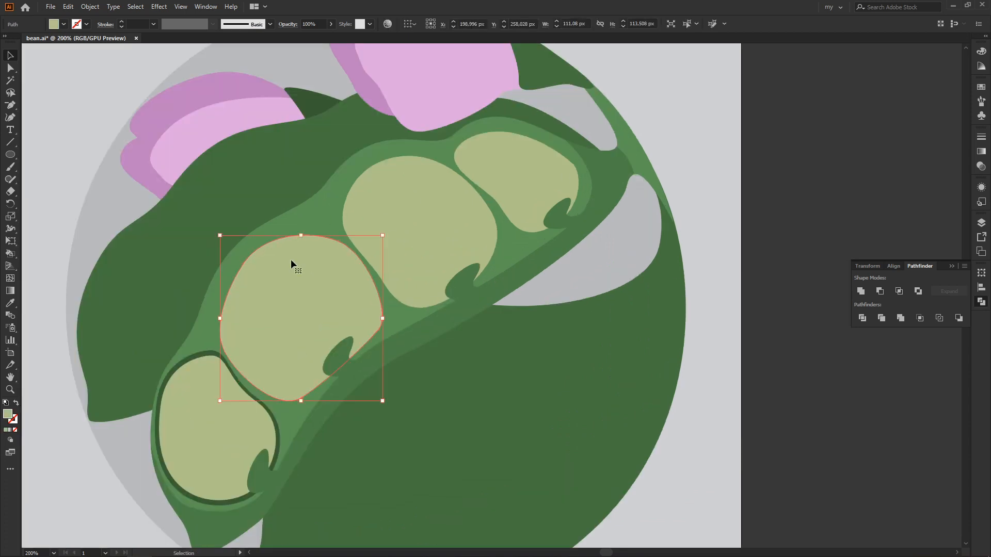
drag(383, 236, 389, 228)
key(i)
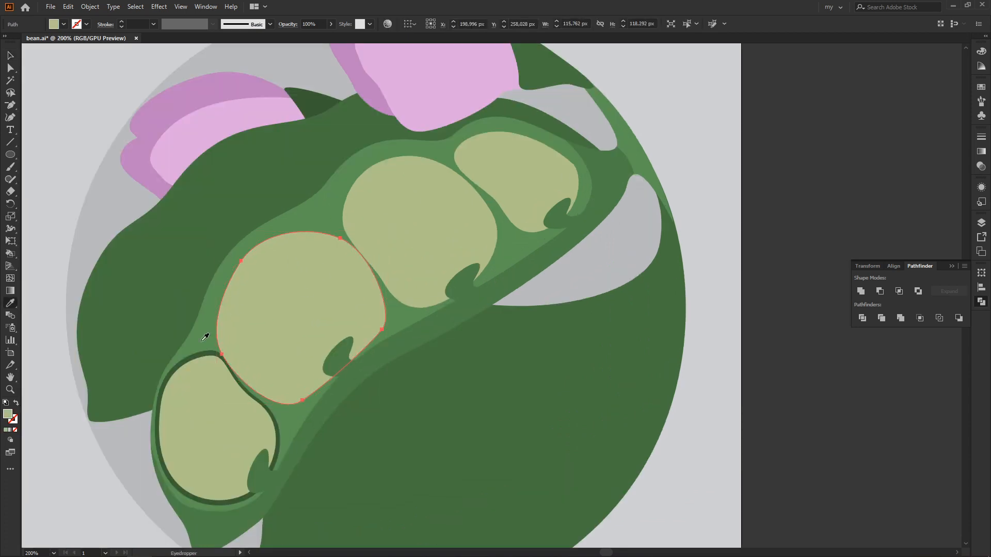
click(213, 353)
key(ctrl+bracketleft)
key(v)
scroll(529, 392, down, 1)
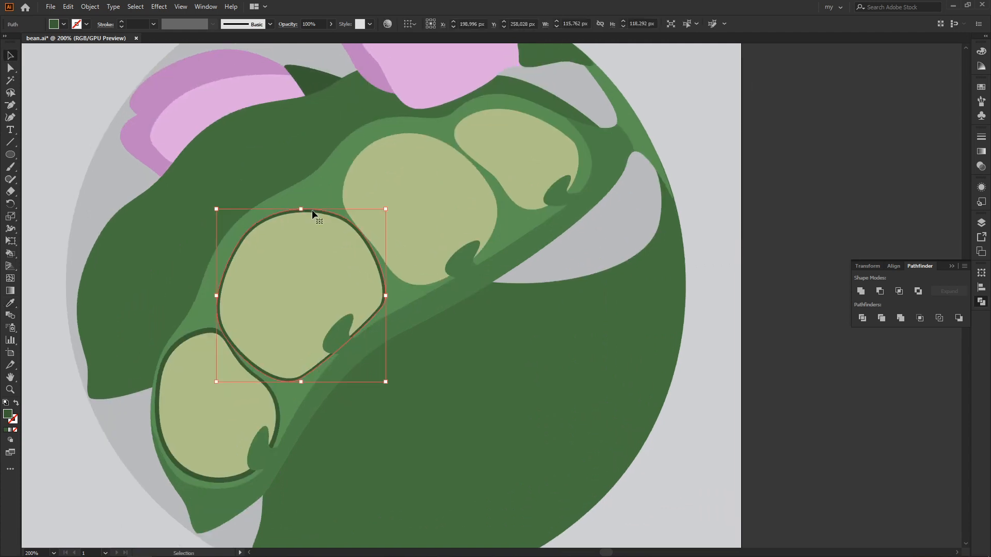
Outline the second-highest bean with an enlarged copy behind it, about 113 by 111 px, in the same dark green.
click(436, 201)
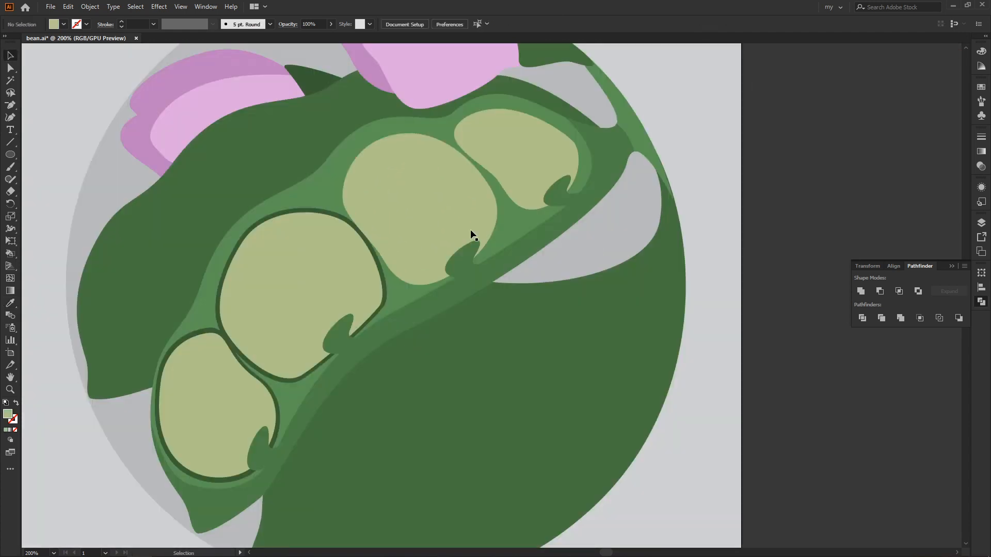
click(404, 216)
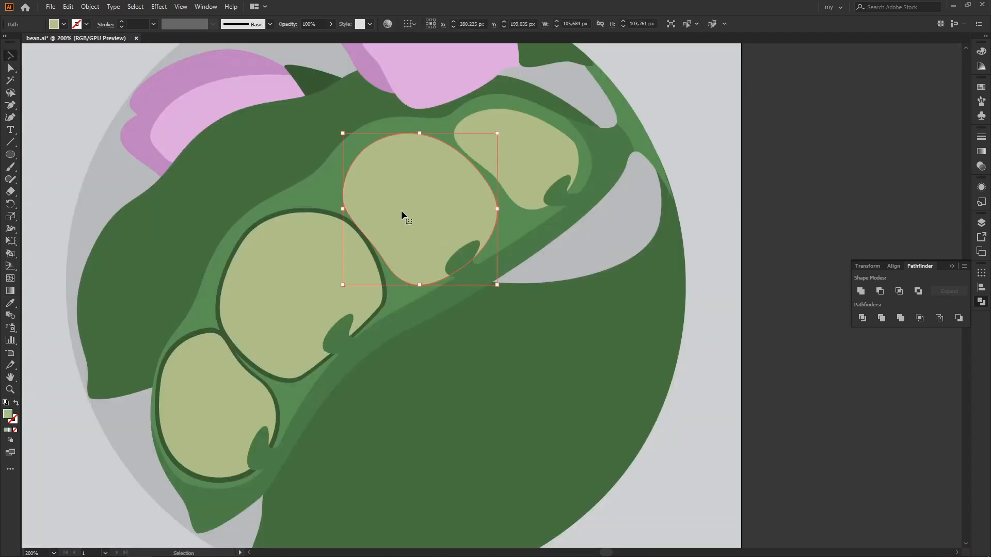
drag(497, 133, 503, 128)
key(i)
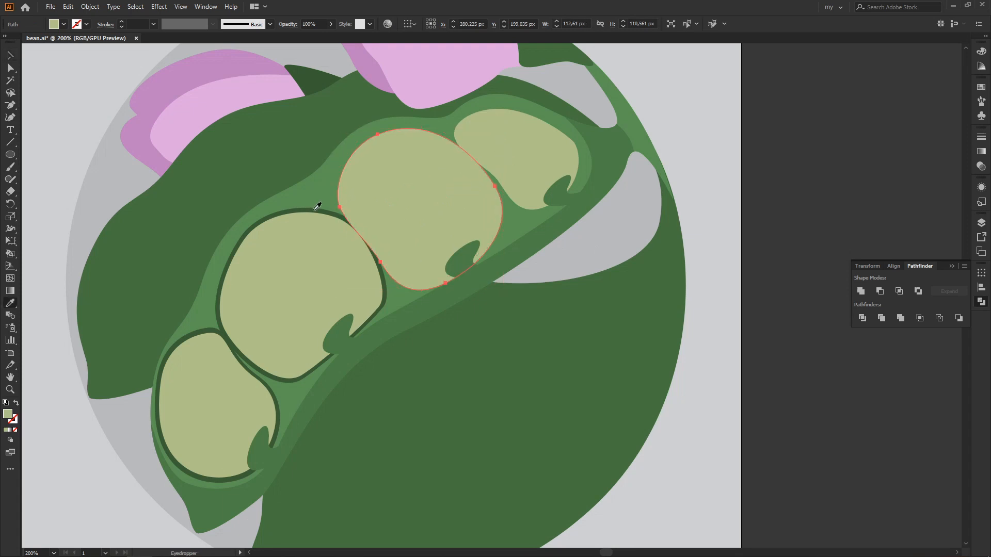
click(316, 210)
key(ctrl+bracketleft)
key(v)
click(588, 242)
key(ctrl+minus)
key(ctrl+minus)
key(ctrl+equal)
key(ctrl+equal)
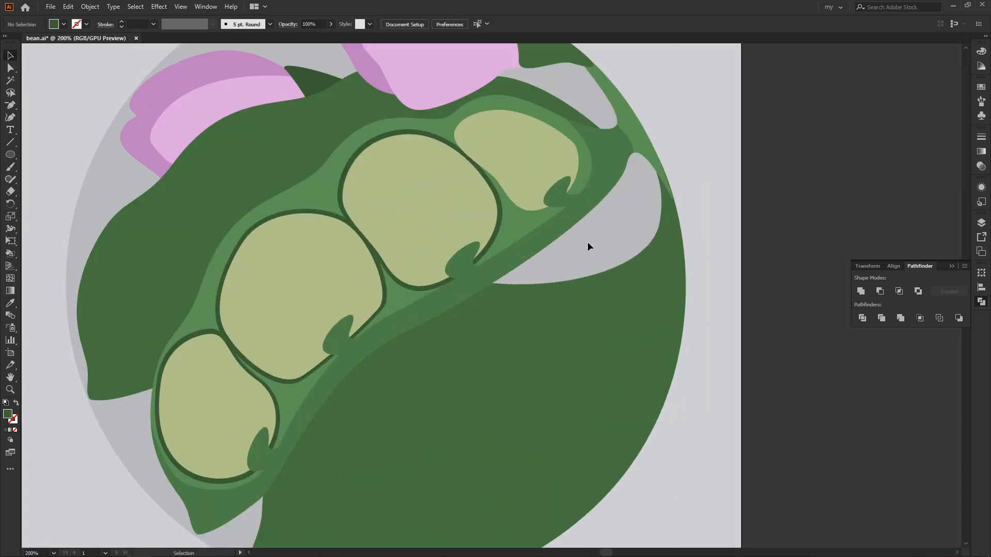
Outline the top bean with a slightly enlarged copy behind it, using the neighbouring bean's dark outline green.
drag(587, 241, 555, 303)
click(484, 226)
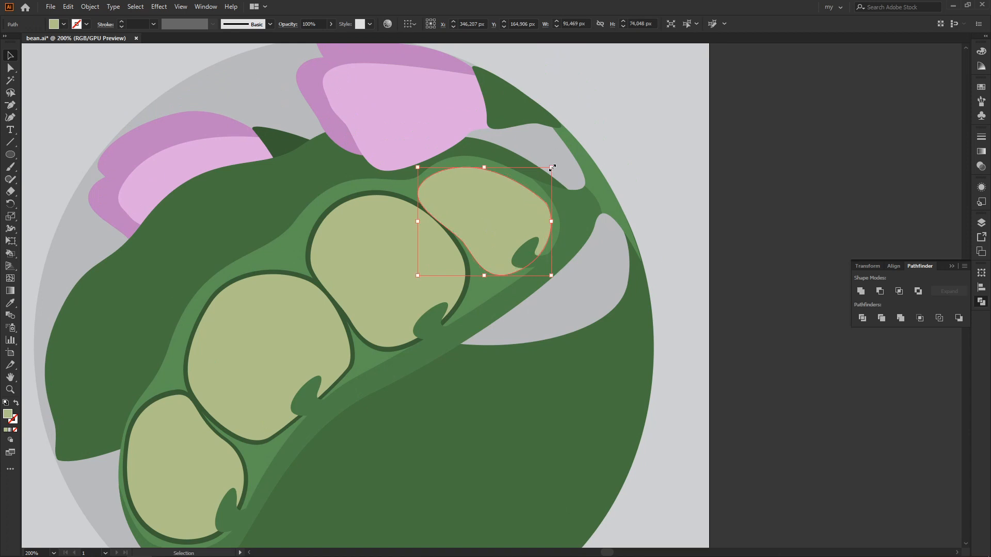
key(i)
click(403, 193)
key(ctrl+bracketleft)
key(v)
click(675, 133)
key(ctrl+minus)
key(ctrl+minus)
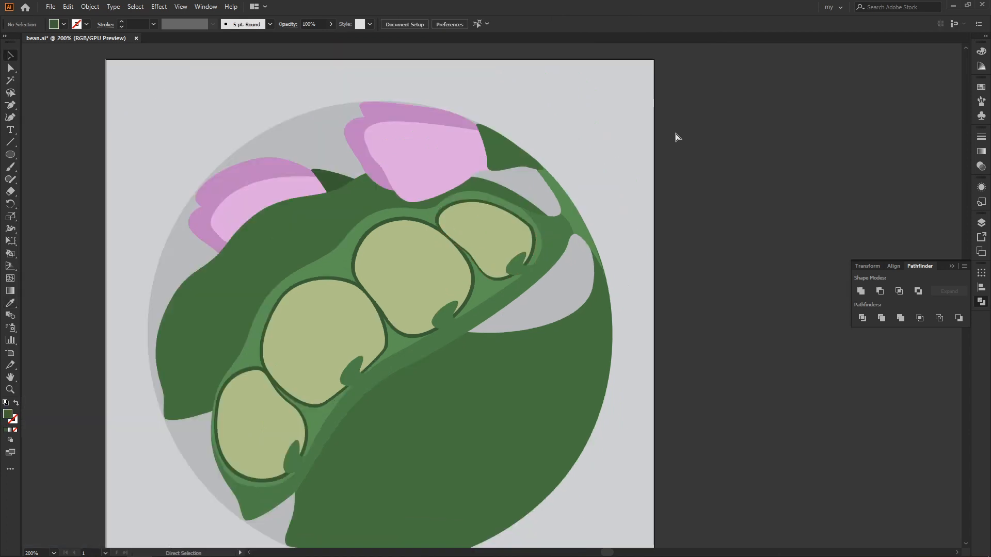
key(ctrl+equal)
drag(461, 394, 475, 350)
key(ctrl+minus)
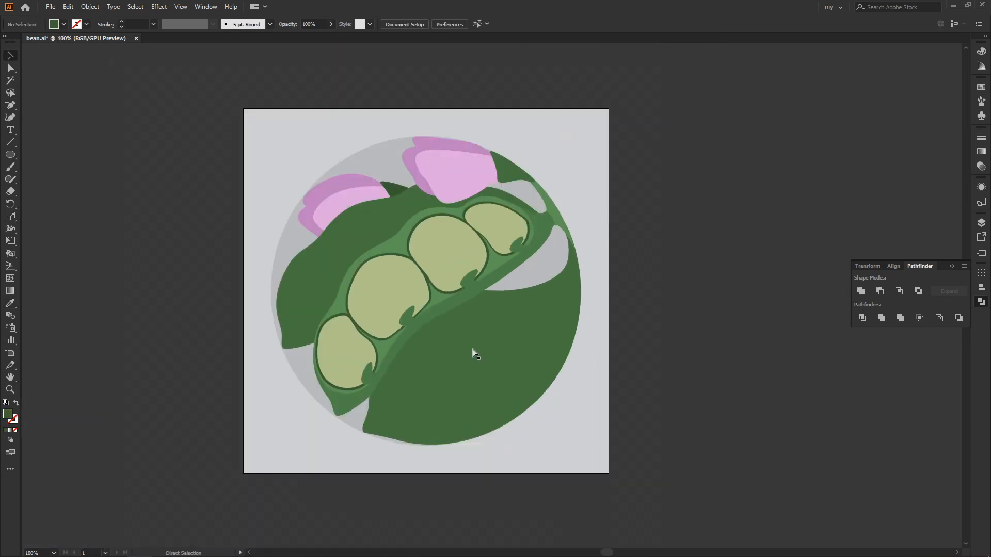
Recolour the inside of the open pod with a lighter green.
key(ctrl+equal)
click(349, 211)
double_click(7, 414)
click(299, 383)
click(488, 341)
click(637, 241)
drag(617, 247, 587, 282)
drag(467, 341, 487, 324)
Recolour all four beans together with a more saturated yellow-green.
click(322, 368)
click(554, 170)
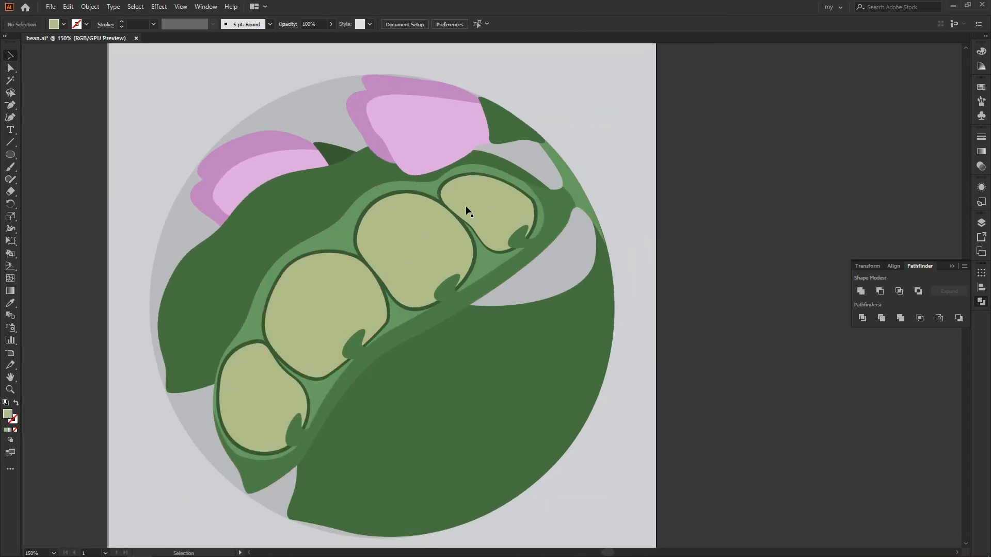
key(v)
click(264, 369)
shift+click(317, 284)
shift+click(405, 245)
shift+click(483, 209)
double_click(7, 414)
drag(313, 354, 314, 361)
click(472, 336)
click(687, 222)
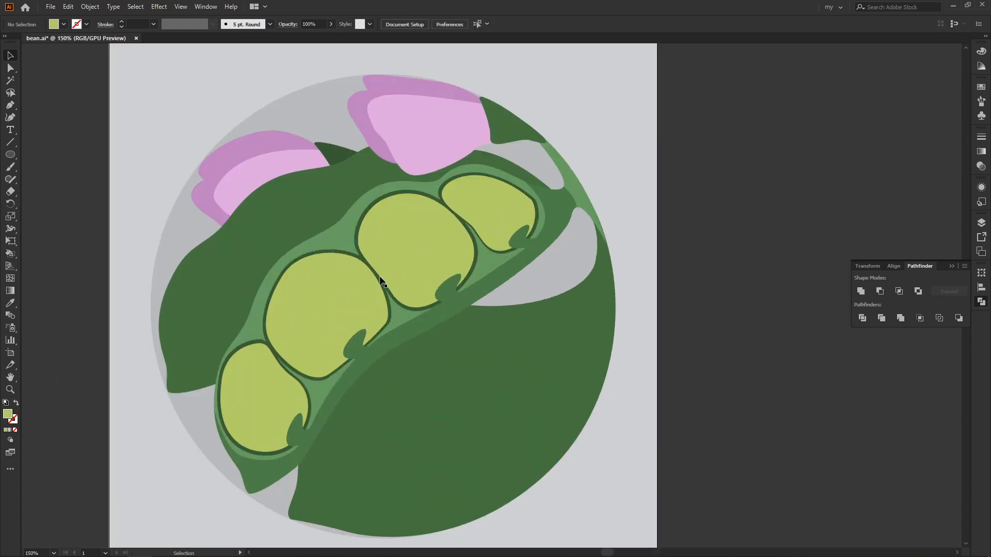
Draw an oval highlight about 64 by 75 px in the upper part of the second-lowest bean with the Pen tool.
mouse_move(276, 324)
mouse_down()
mouse_move(288, 263)
mouse_move(278, 341)
mouse_up()
drag(334, 328, 361, 298)
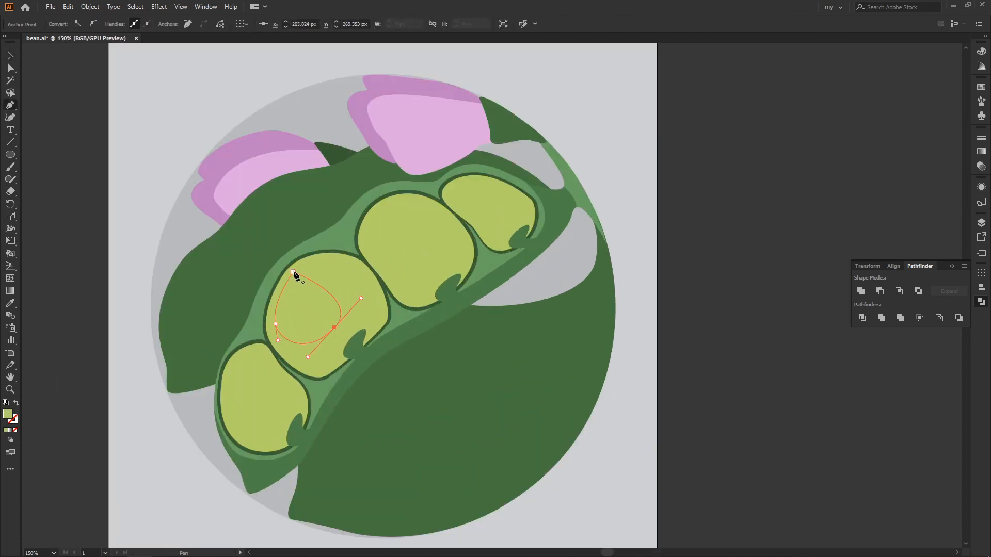
click(293, 272)
key(v)
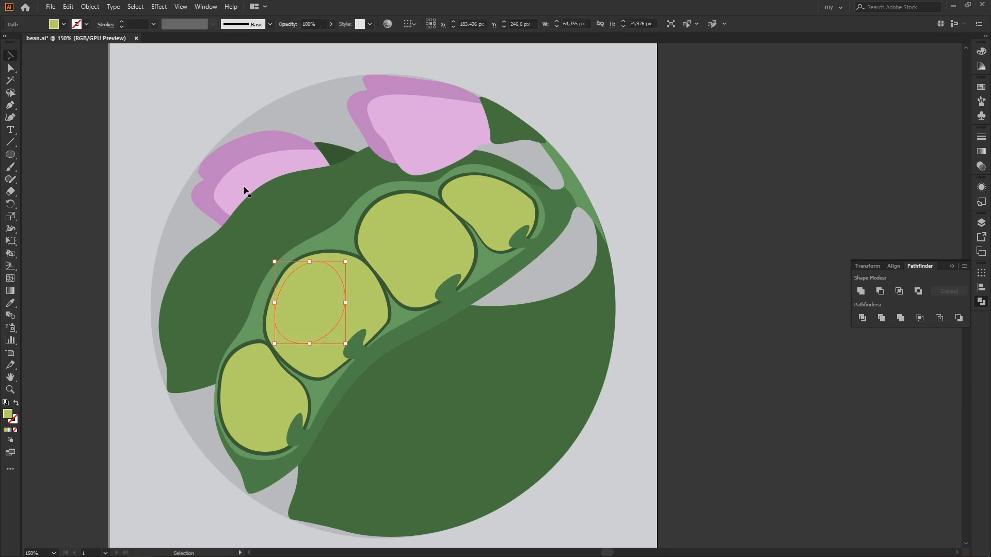
Fill the highlight with a linear gradient from white to the bean's yellow-green.
click(981, 151)
click(865, 148)
click(949, 212)
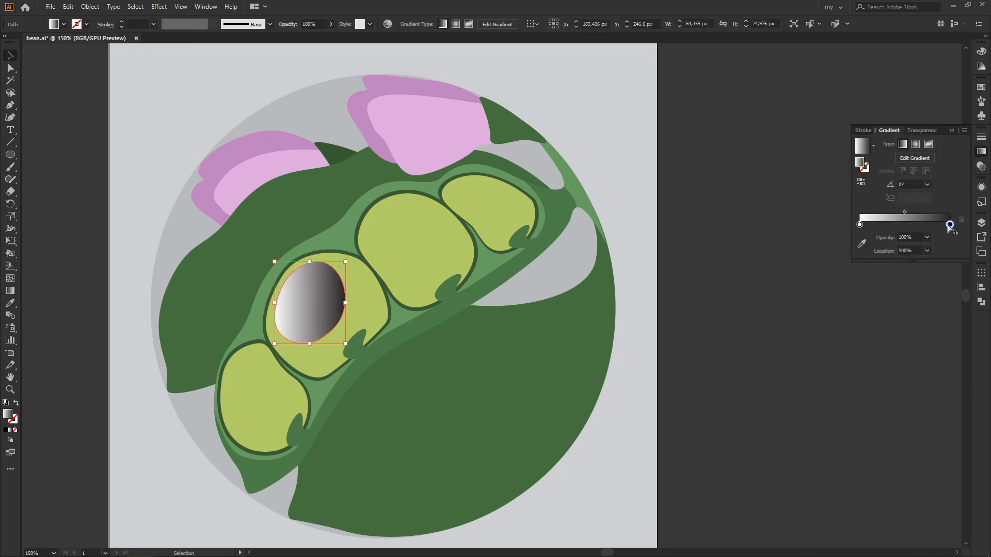
click(862, 231)
click(391, 279)
key(Escape)
key(v)
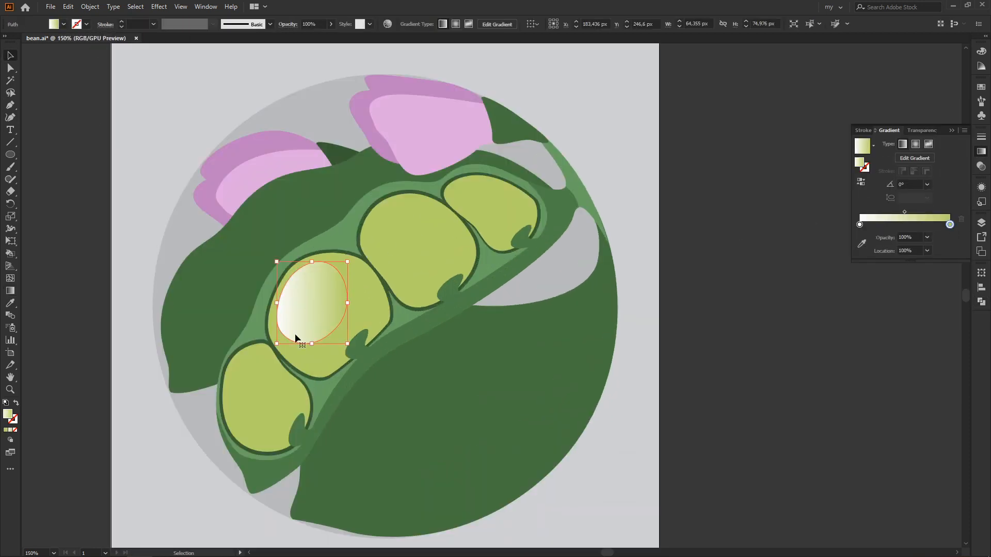
Stretch the highlight downwards and nudge it towards the bean's left edge.
drag(310, 357, 310, 357)
key(Left)
key(Left)
key(Left)
key(Left)
click(638, 145)
Rotate the highlight's gradient to about -19.7° so it fades down to the right.
click(325, 318)
key(g)
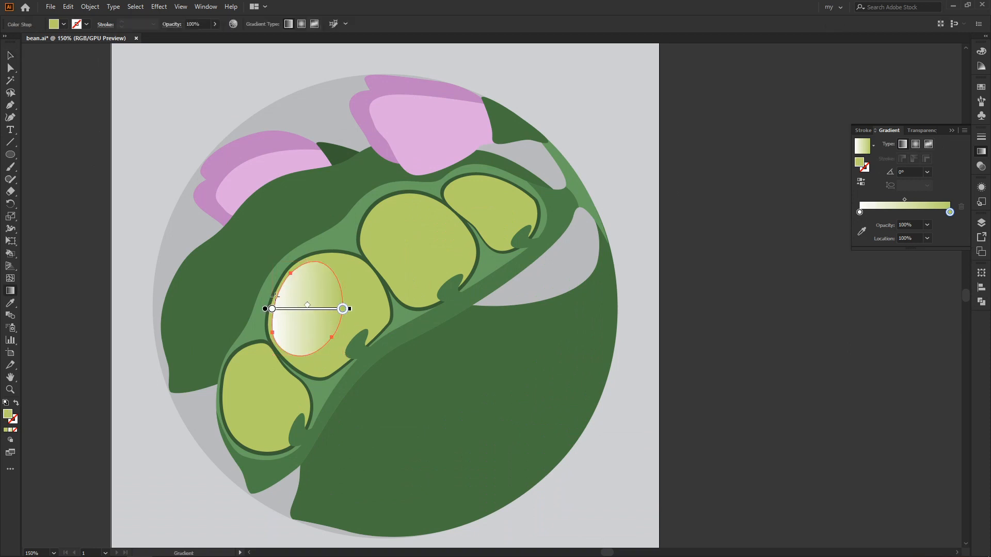
drag(355, 310, 354, 326)
key(v)
click(644, 252)
key(ctrl+minus)
key(ctrl+minus)
key(ctrl+equal)
key(ctrl+equal)
Draw a matching gradient highlight on the upper left of the second-highest bean with the Pen tool.
drag(443, 403, 464, 384)
key(p)
drag(401, 189, 389, 203)
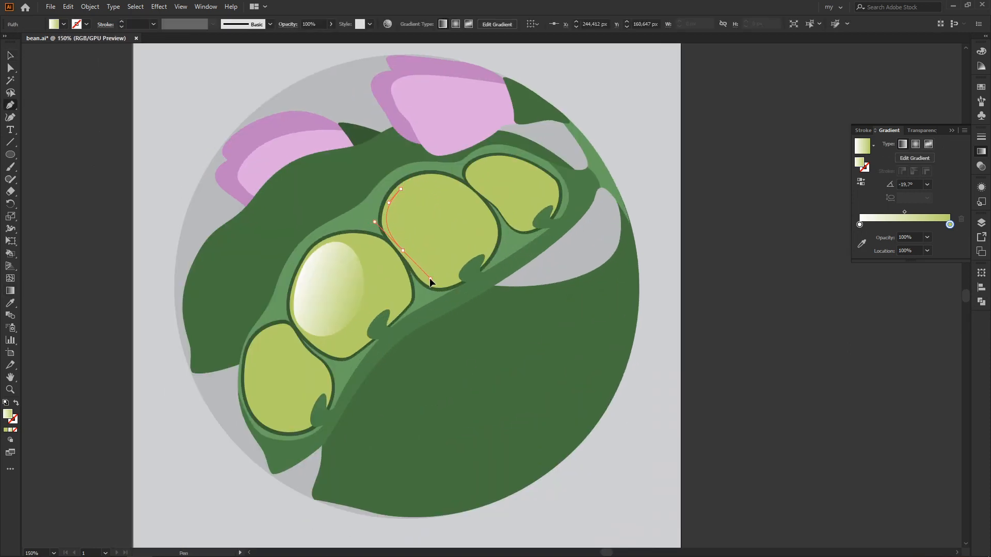
drag(430, 279, 429, 279)
drag(461, 211, 457, 194)
drag(400, 189, 373, 212)
key(g)
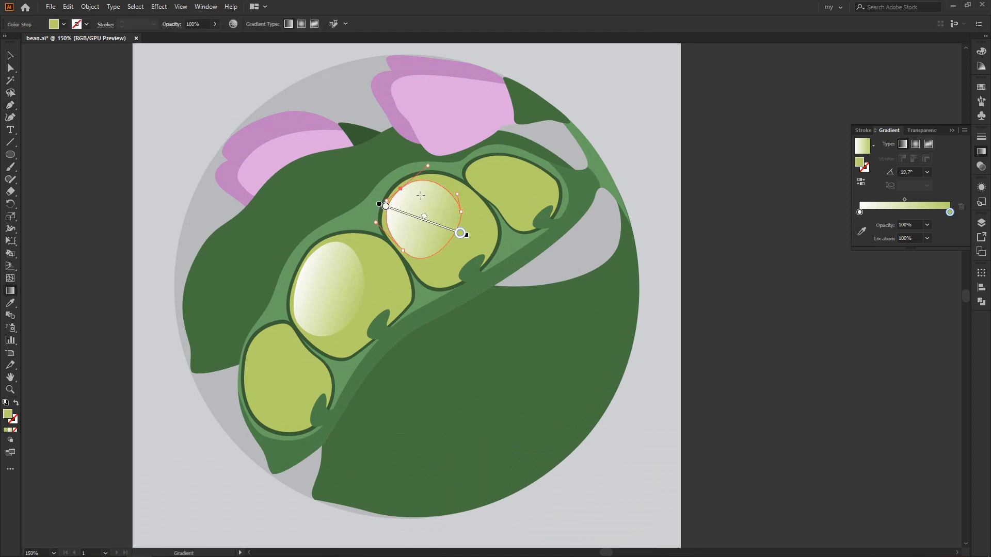
key(v)
click(652, 195)
Draw a smaller rounded gradient highlight on the upper left of the top bean.
mouse_move(469, 170)
mouse_down()
mouse_move(464, 180)
mouse_move(512, 213)
mouse_up()
drag(530, 173, 521, 163)
drag(470, 170, 463, 181)
key(v)
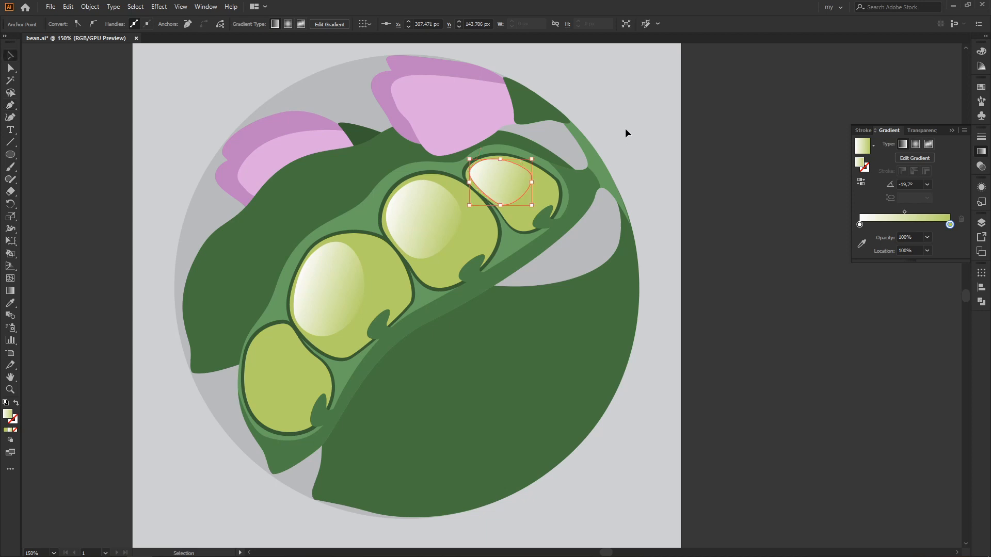
click(625, 131)
Draw a matching oval gradient highlight on the upper left of the lowest bean.
drag(378, 325, 415, 323)
key(p)
drag(290, 343, 283, 363)
drag(289, 396, 296, 409)
drag(335, 367, 336, 346)
drag(290, 343, 271, 378)
key(v)
click(206, 289)
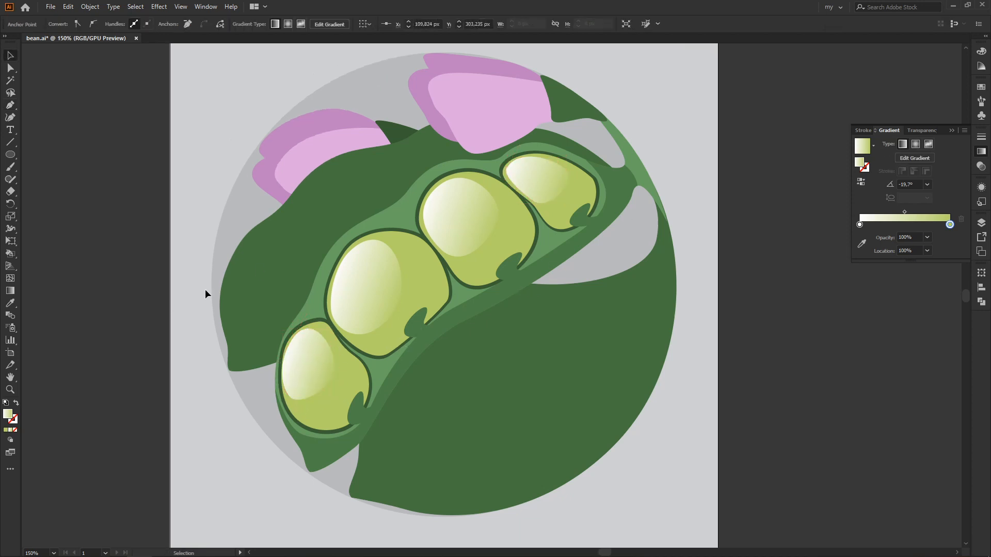
click(301, 364)
click(658, 267)
key(ctrl+minus)
key(ctrl+minus)
key(ctrl+plus)
key(ctrl+plus)
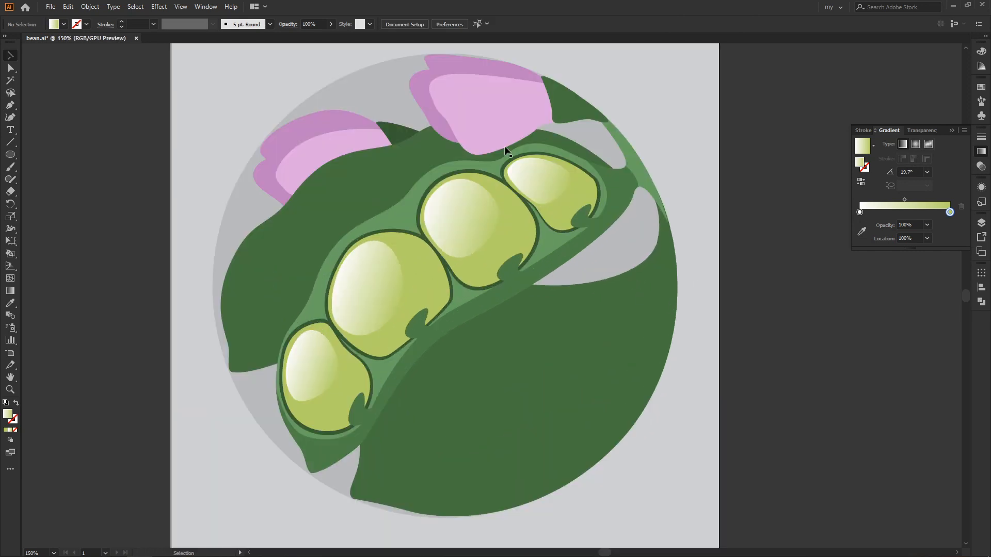
Apply the linear gradient to the second-highest bean's outline shape, running diagonally from upper left to lower right at -29.6°.
click(436, 181)
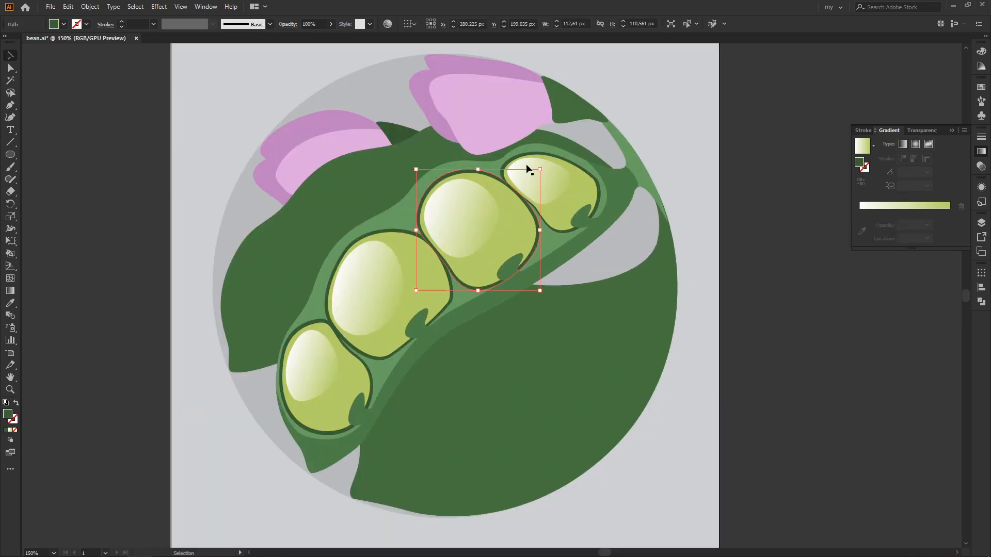
click(863, 148)
key(g)
drag(425, 190, 534, 262)
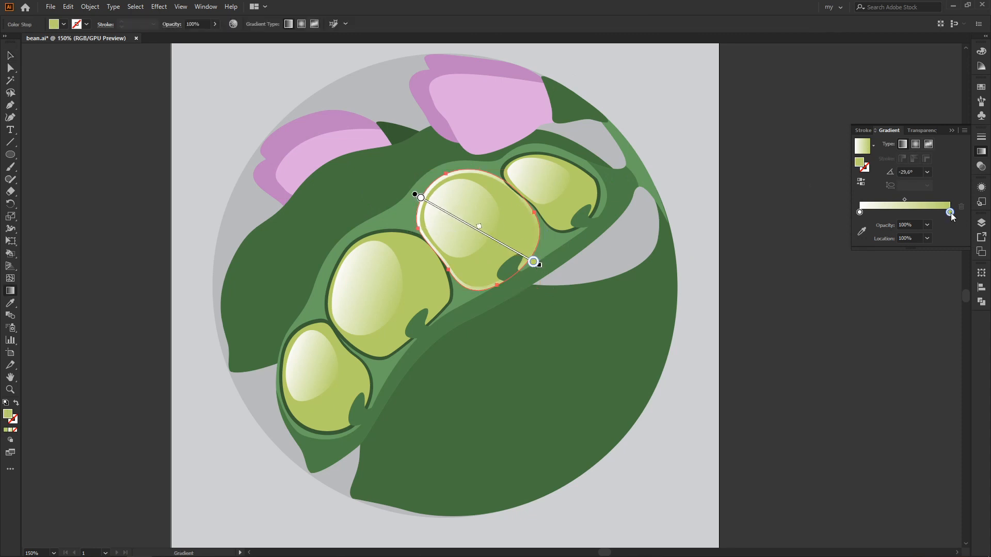
Recolour both gradient stops of the second-highest bean's outline with greens sampled from the artwork.
click(861, 231)
click(648, 173)
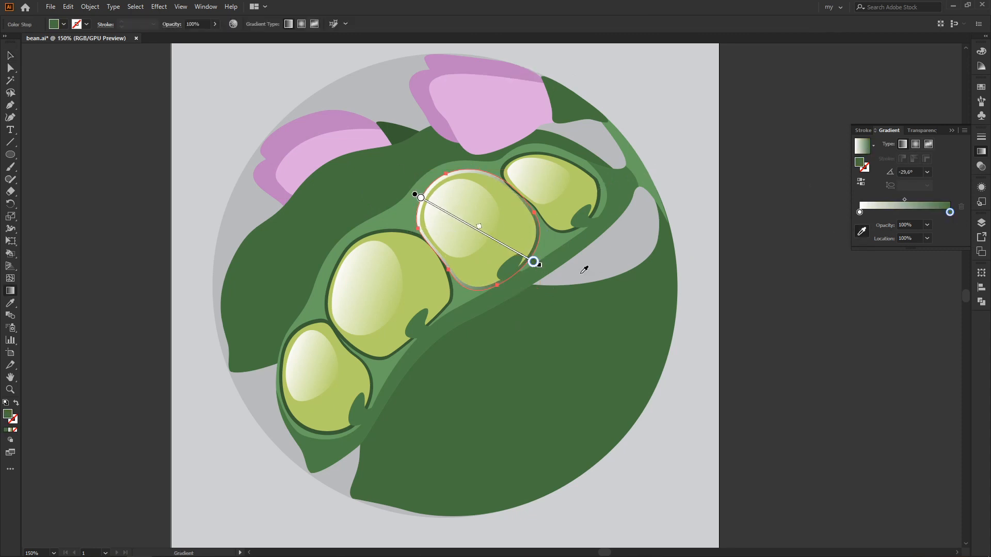
click(860, 212)
click(531, 262)
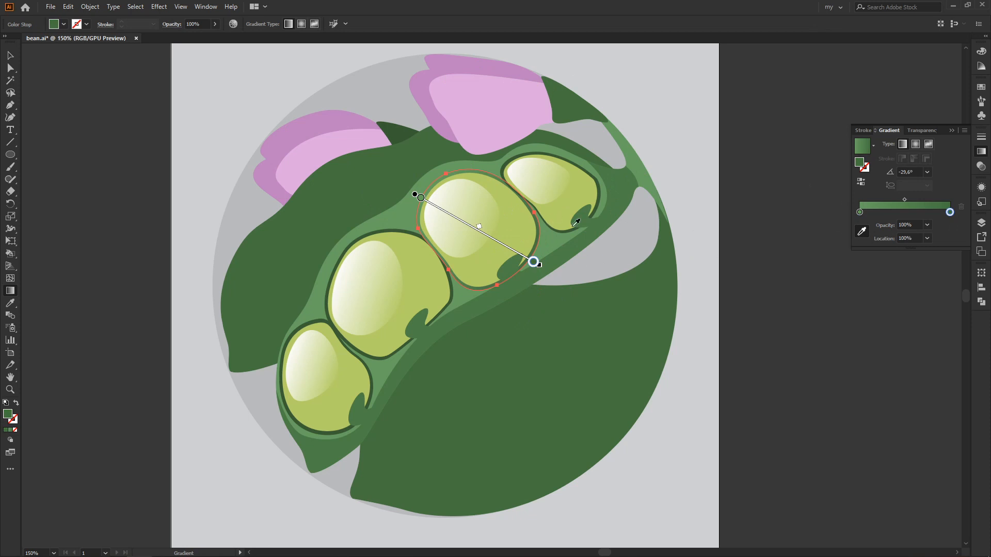
key(v)
click(697, 185)
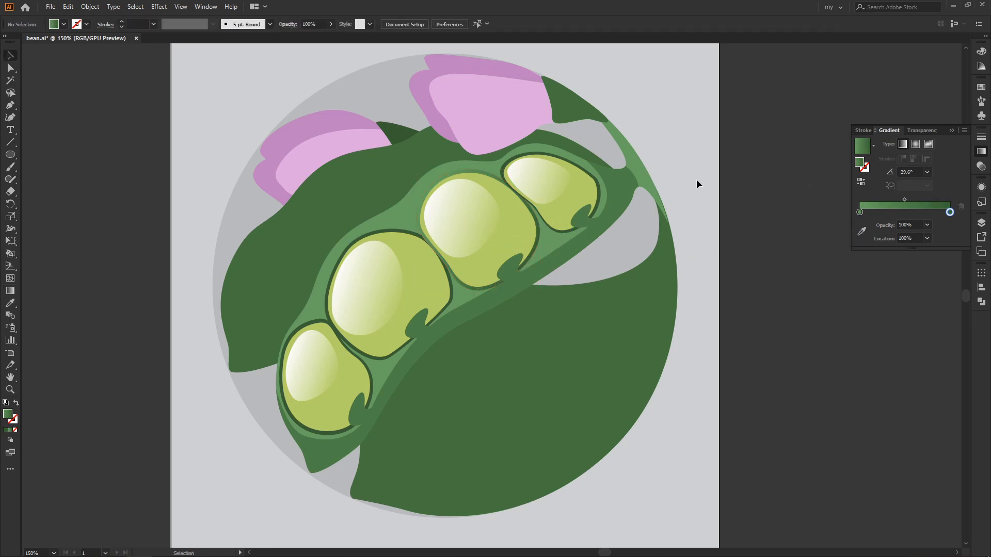
Give the second-highest bean's outline gradient the dark outline green and darken its end stop further.
click(455, 177)
key(g)
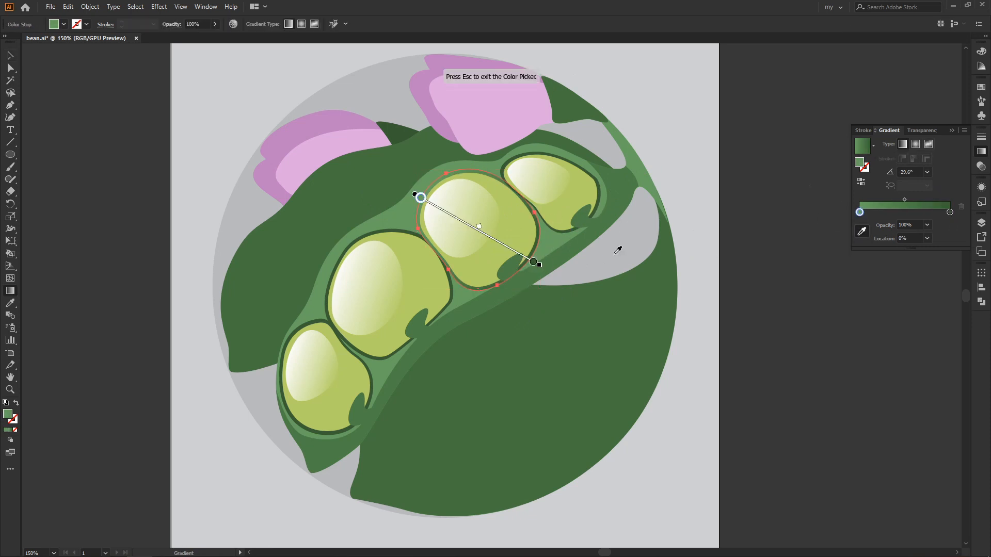
double_click(11, 417)
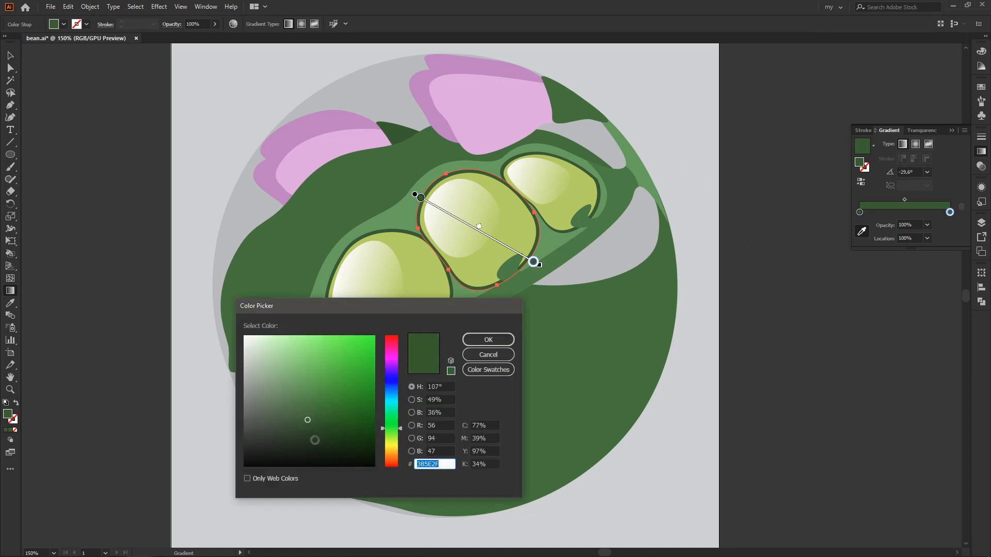
click(314, 440)
click(488, 340)
key(v)
click(664, 166)
key(ctrl+minus)
key(ctrl+plus)
key(ctrl+plus)
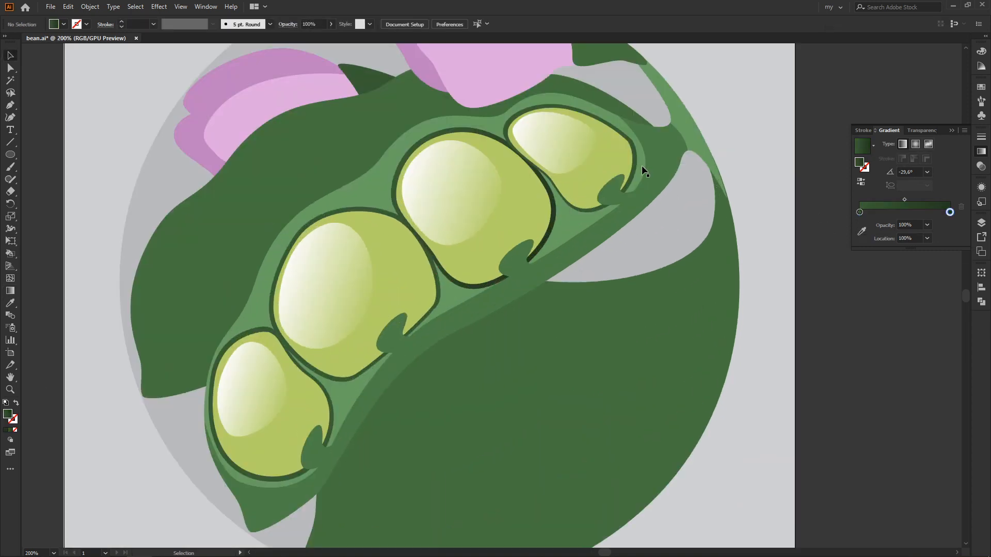
Set the start stop of the second-highest bean's outline gradient to green 38702F.
click(426, 137)
click(859, 225)
double_click(9, 415)
key(Escape)
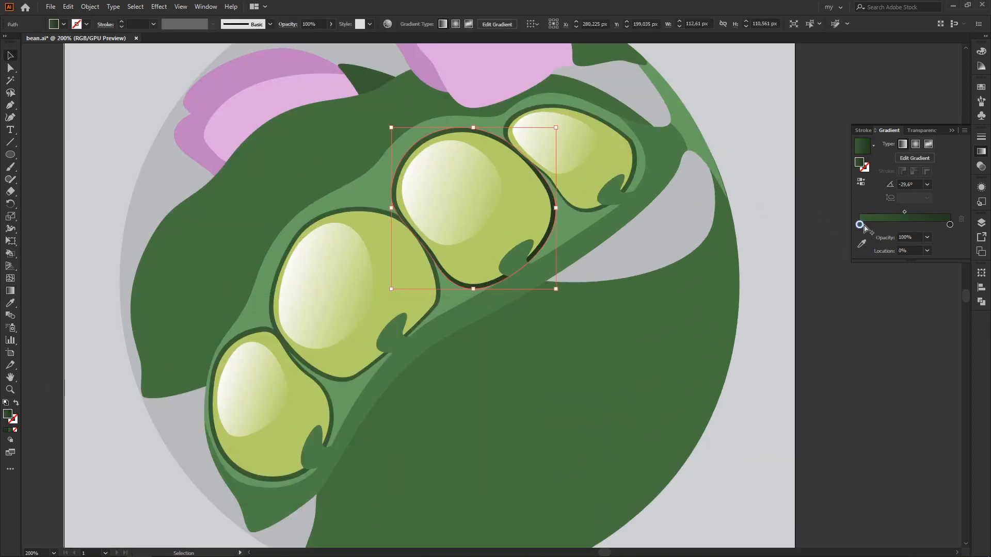
double_click(859, 225)
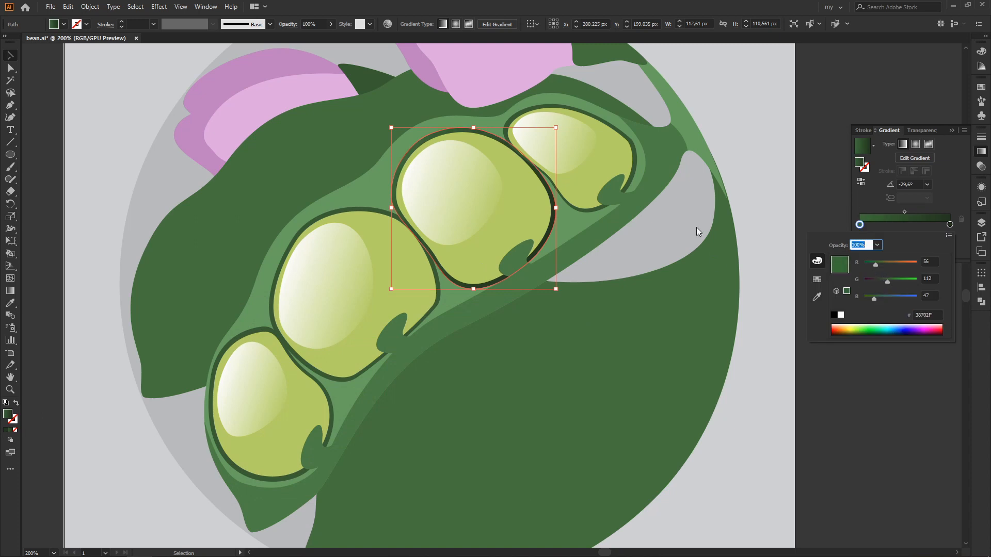
Copy the second-highest bean's dark green outline gradient to the other three bean outlines with the Eyedropper.
scroll(723, 193, up, 1)
click(624, 157)
key(i)
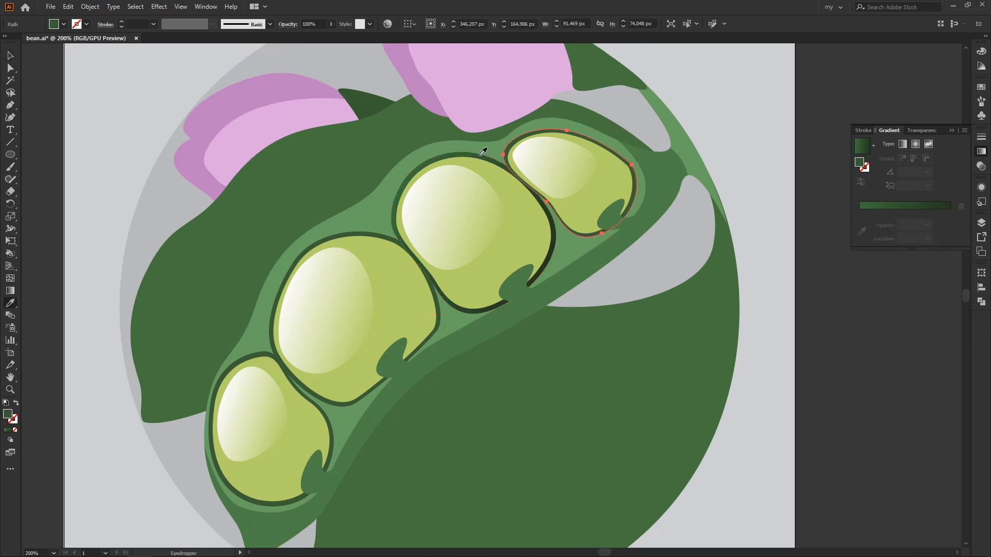
click(477, 155)
key(v)
click(360, 235)
key(i)
click(435, 169)
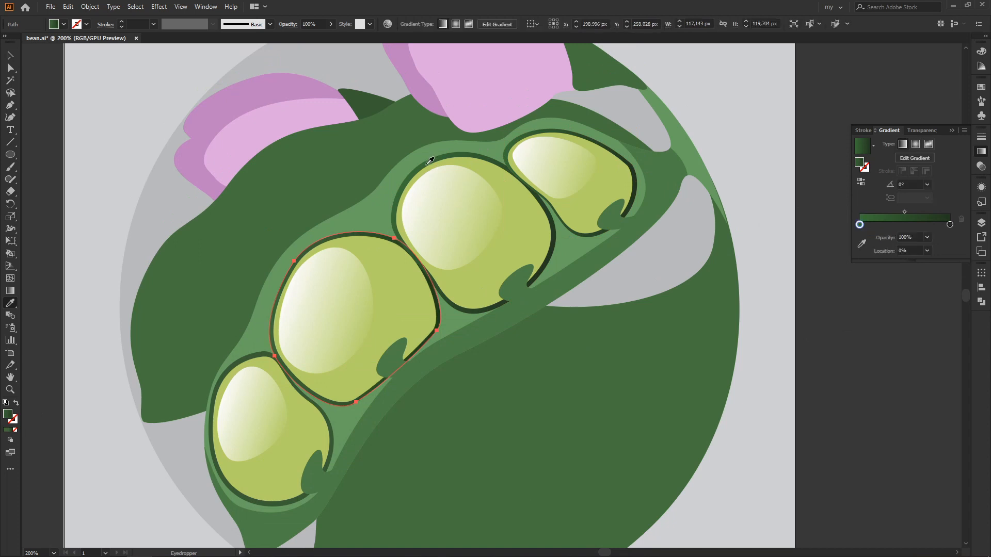
key(v)
click(289, 360)
key(i)
click(373, 234)
key(v)
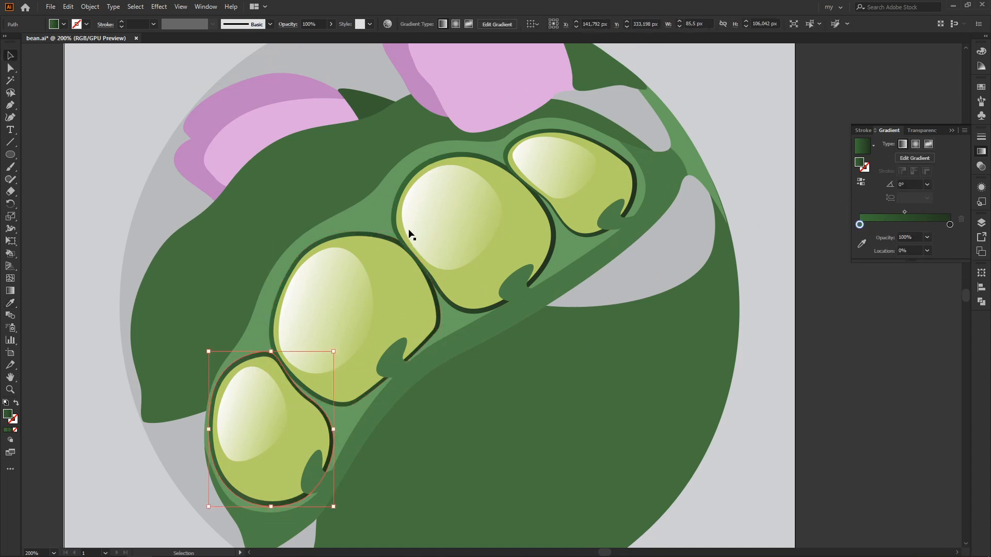
Run the gradient on the third-highest bean's outline diagonally from upper left to lower right at -35.8°.
click(326, 246)
key(g)
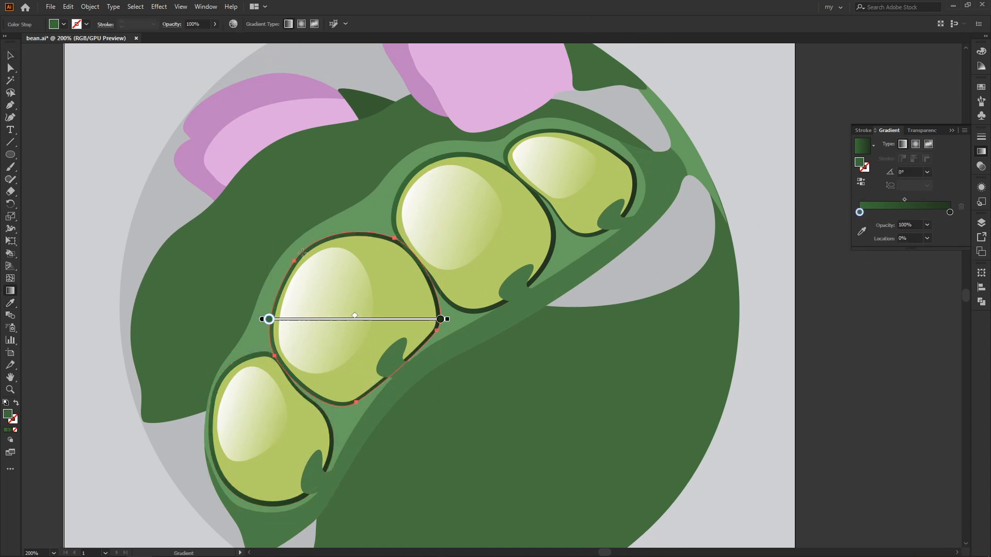
drag(283, 265, 416, 361)
key(v)
click(728, 124)
key(ctrl+minus)
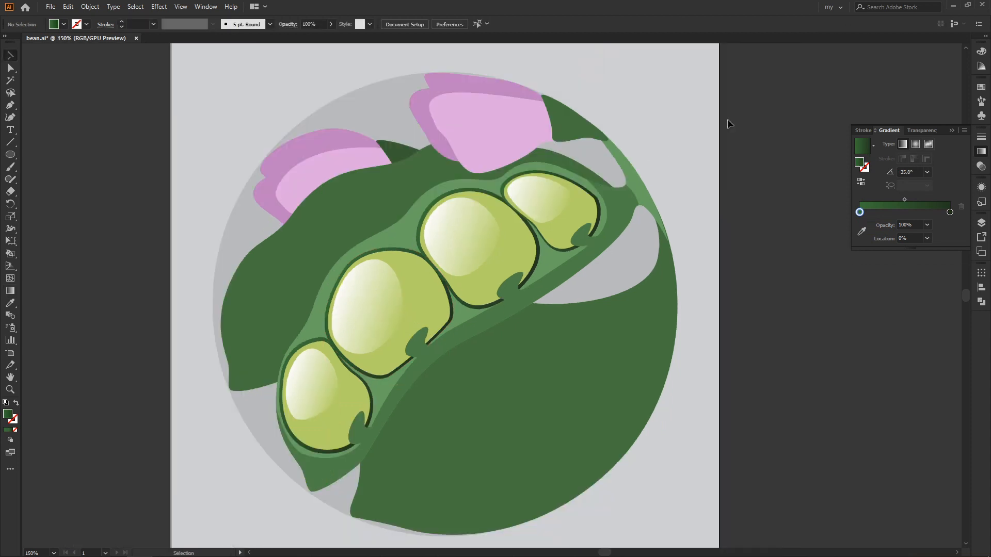
key(ctrl+minus)
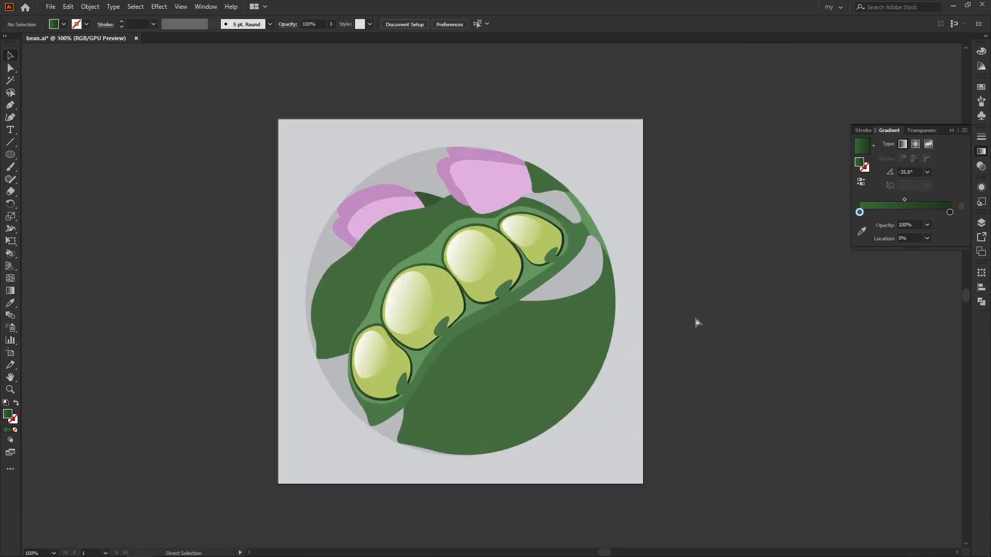
Shift the dark outline shapes of all four beans slightly rightward to thicken the outline along their right edges.
key(ctrl+plus)
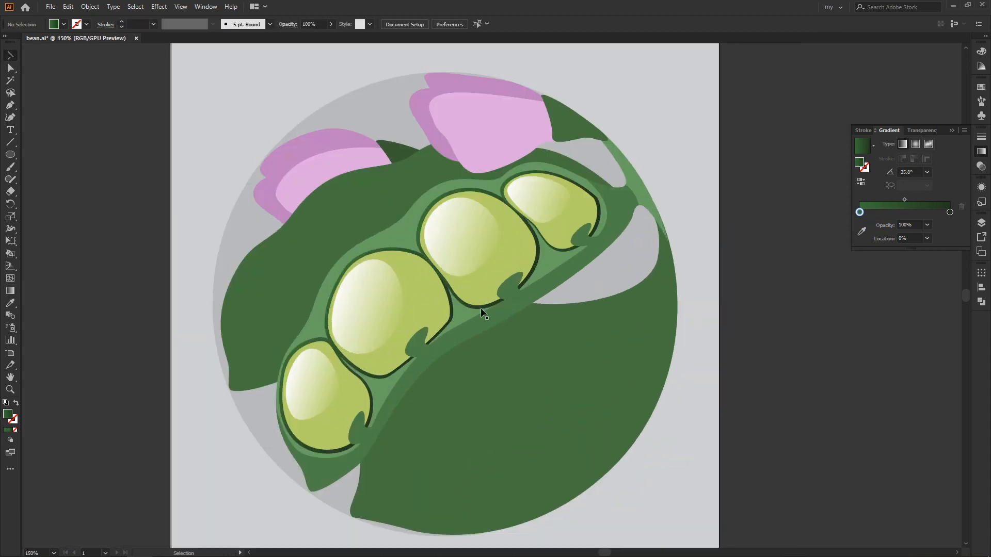
key(ctrl+plus)
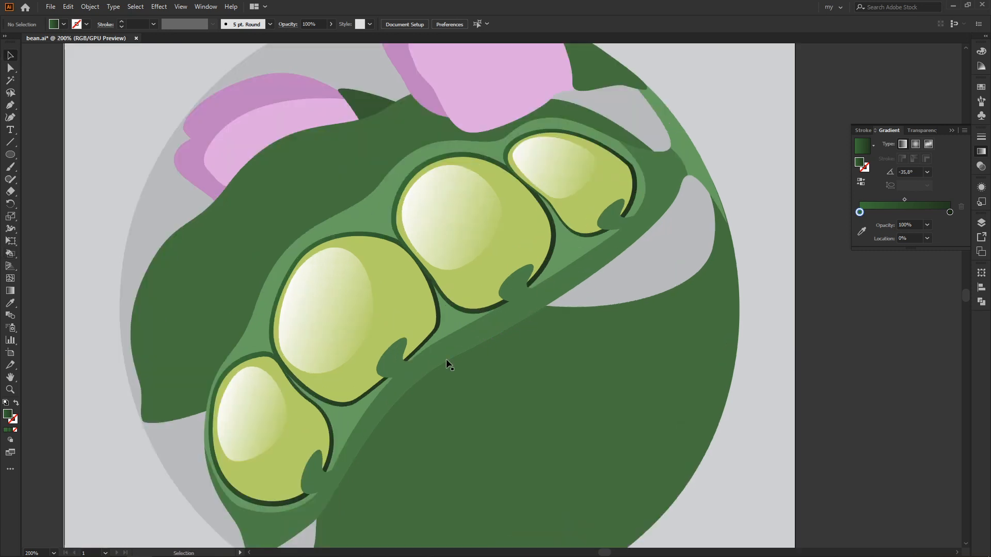
click(330, 426)
click(441, 322)
click(150, 475)
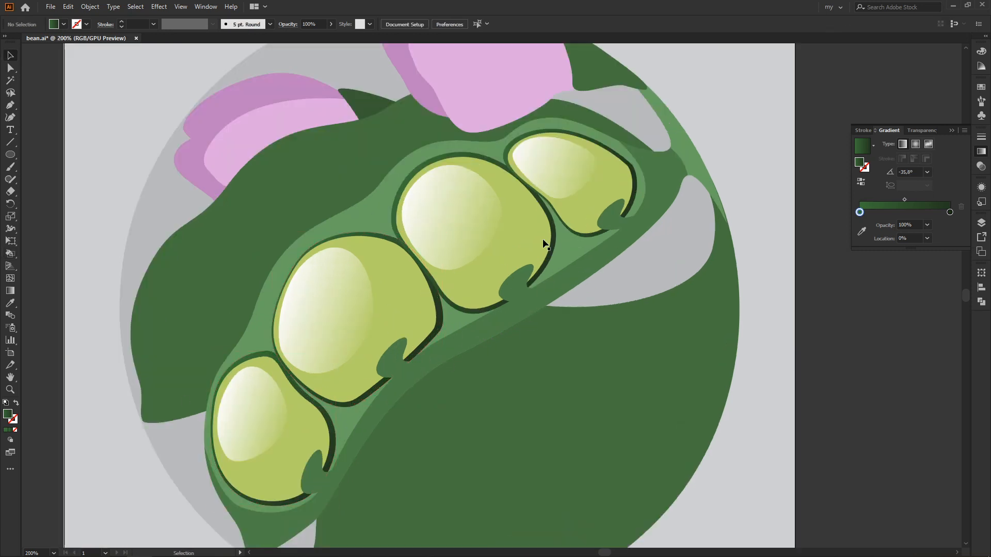
click(556, 233)
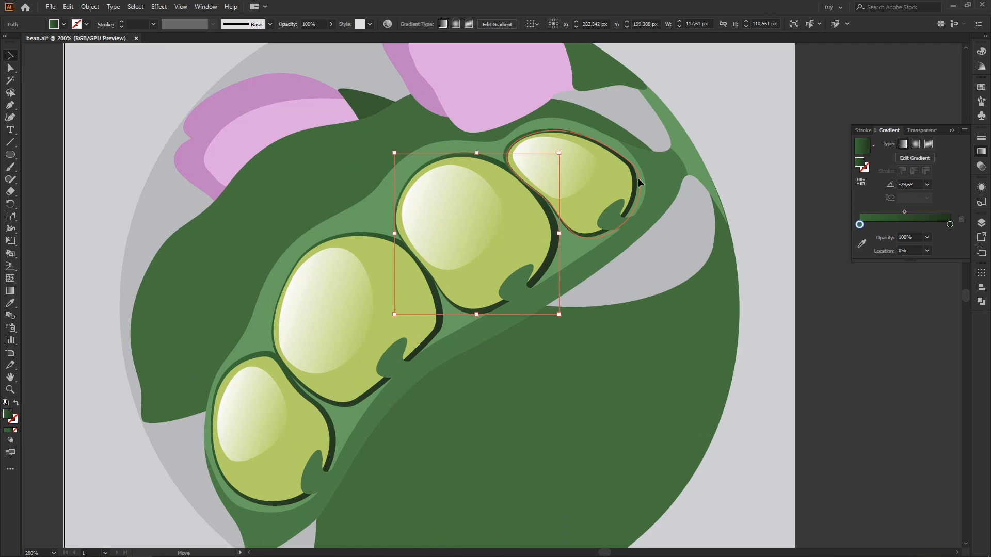
drag(634, 176, 638, 177)
click(723, 122)
key(ctrl+minus)
key(ctrl+minus)
key(ctrl+plus)
key(ctrl+plus)
Draw a shape slightly larger than the second-highest bean's leaf, subtract it from the bean body, and place the body behind its highlight.
drag(554, 331, 524, 298)
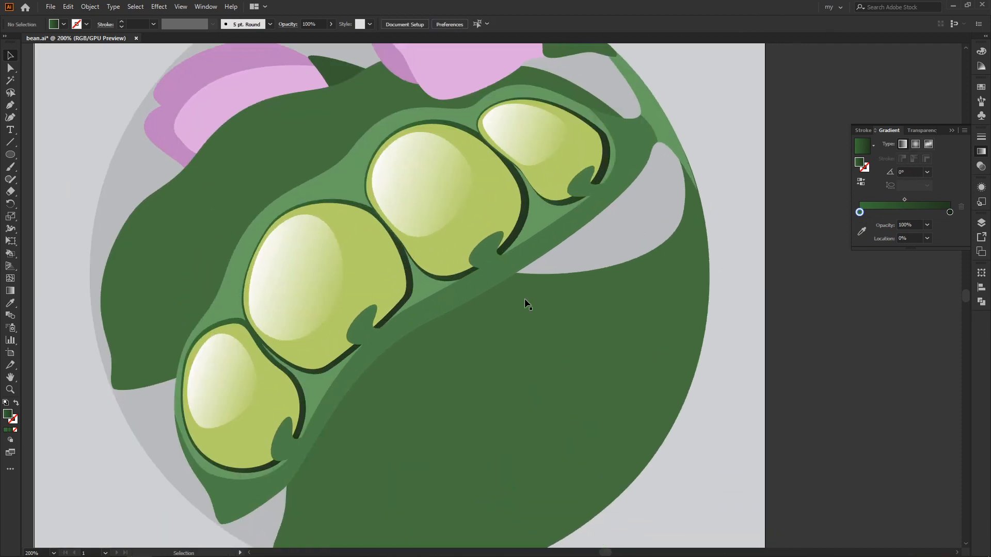
click(488, 262)
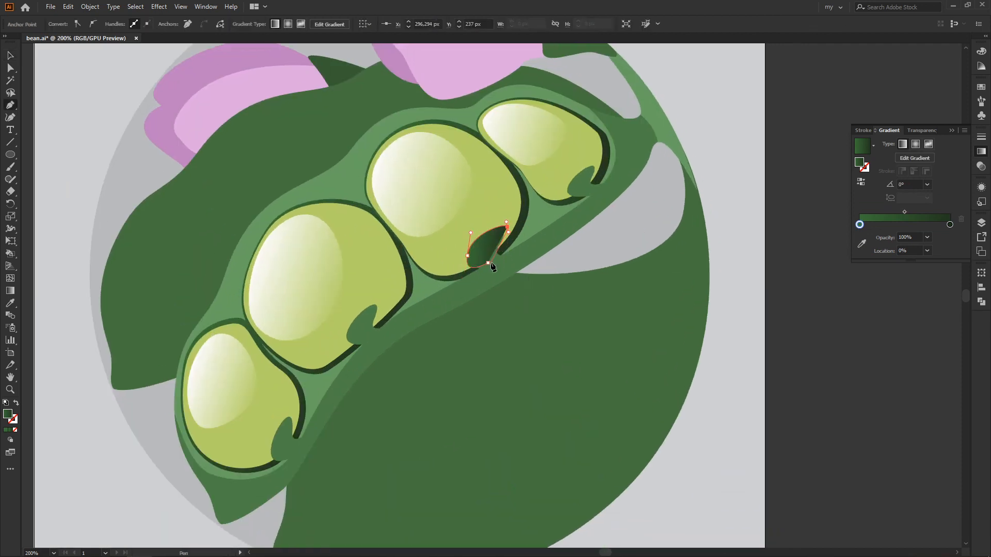
key(v)
shift+click(491, 195)
click(981, 302)
click(880, 291)
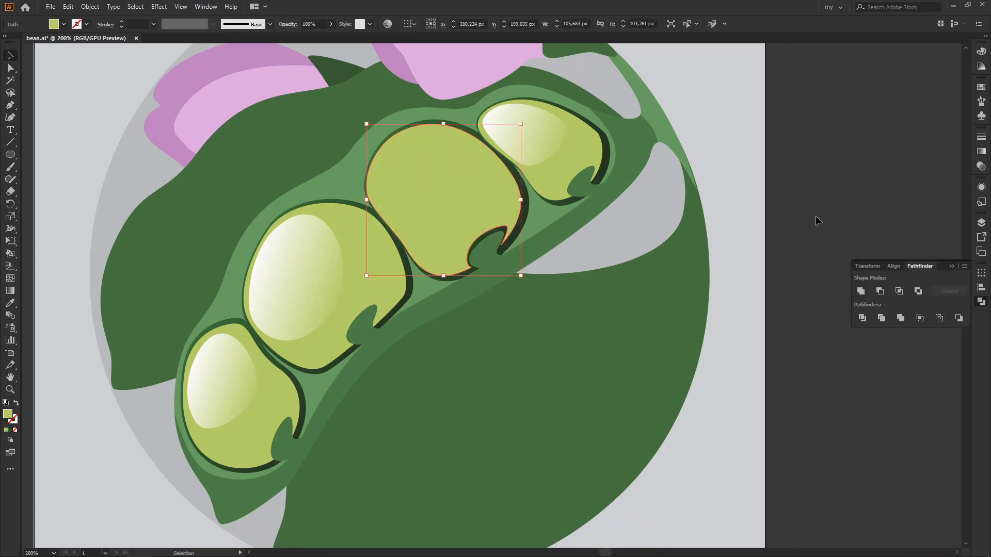
key(ctrl+[)
click(817, 221)
key(ctrl+minus)
key(ctrl+minus)
Draw a curved shape slightly larger than the leaf over the lower right of the top bean with the Pen tool.
key(ctrl+plus)
key(ctrl+plus)
drag(618, 209, 530, 282)
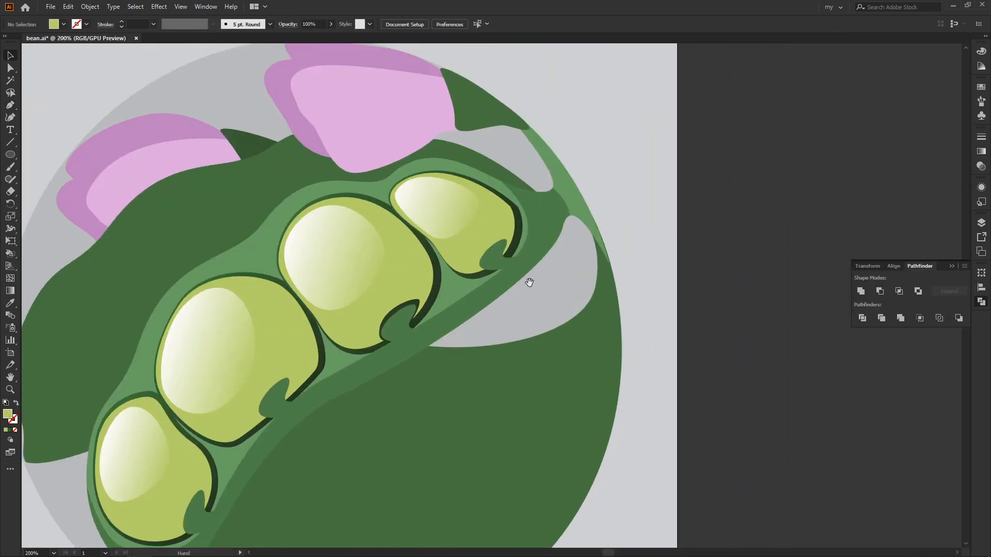
click(506, 238)
drag(477, 260, 467, 280)
click(497, 269)
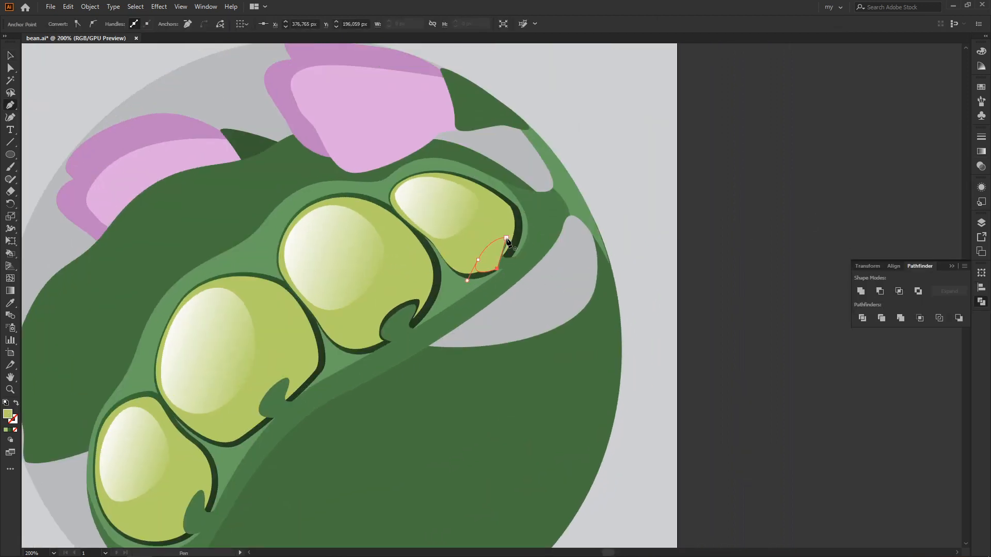
key(ctrl+plus)
key(ctrl+plus)
key(v)
drag(474, 323, 511, 351)
key(ctrl+z)
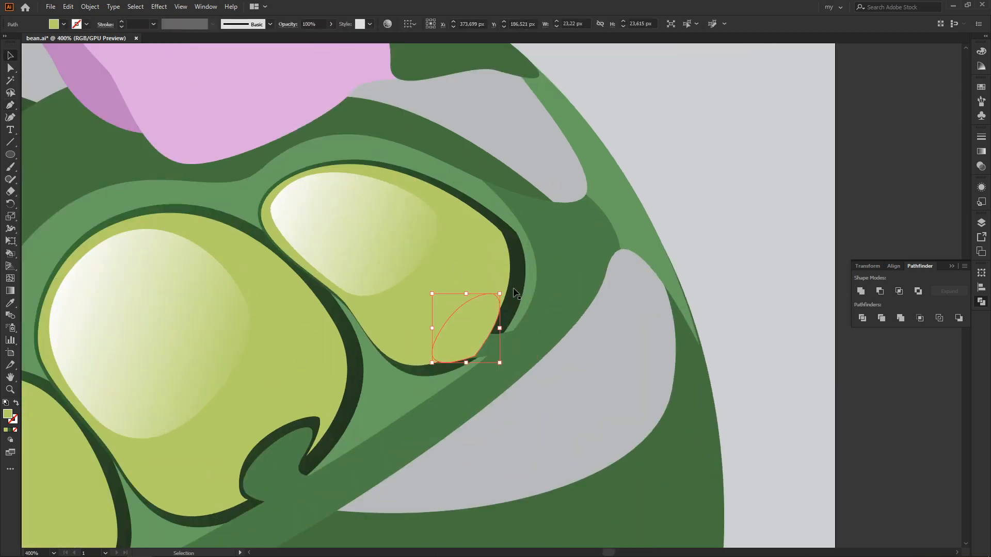
Subtract the drawn leaf shape from the top bean's body and send the body one level back behind its highlight.
shift+click(481, 273)
click(880, 291)
key(ctrl+[)
Draw a curved shape slightly larger than the leaf over the lower right of the third-highest bean with the Pen tool.
drag(484, 405, 845, 115)
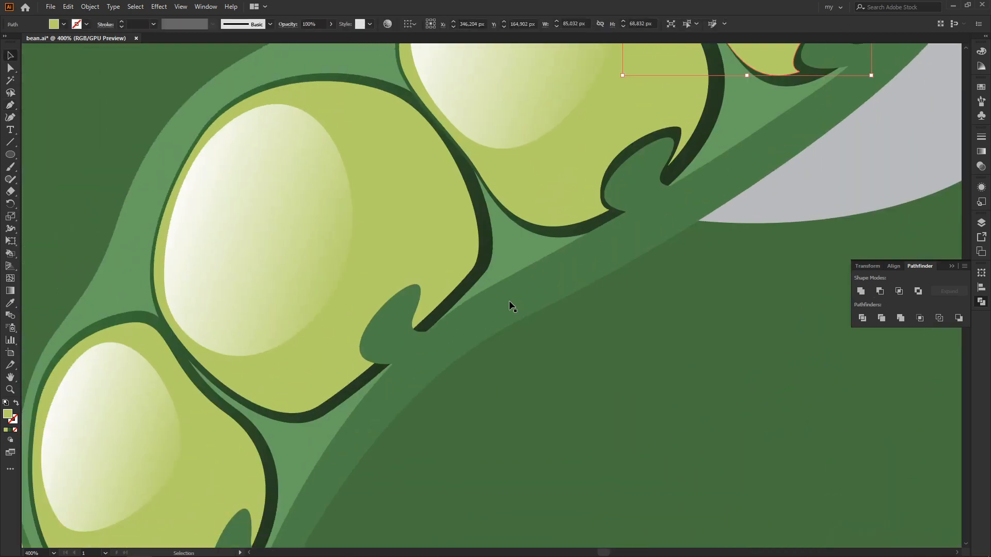
key(p)
drag(420, 282, 410, 280)
drag(367, 320, 387, 363)
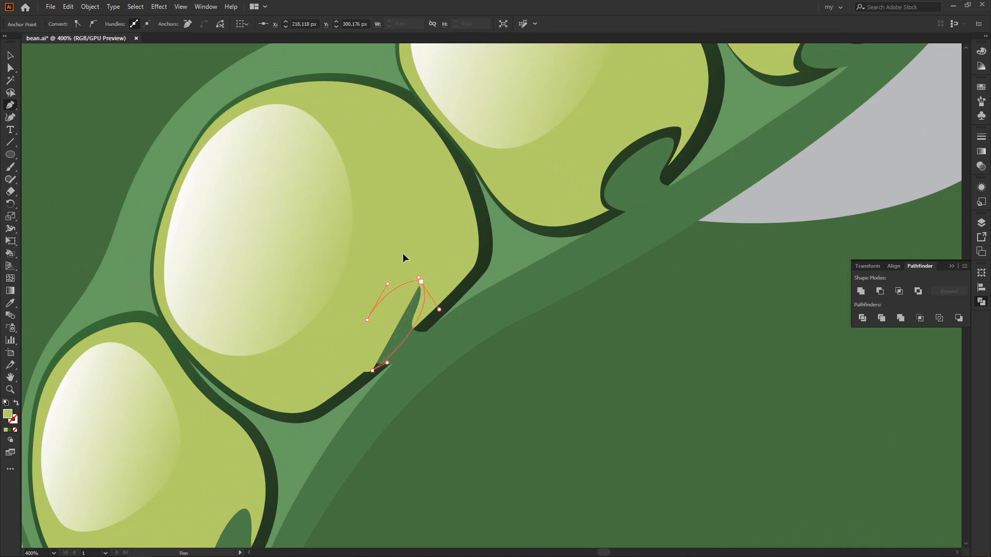
drag(402, 253, 405, 258)
Subtract the drawn leaf shape from the third-highest bean's body and send the body one level back behind its highlight.
key(v)
shift+click(468, 253)
click(879, 291)
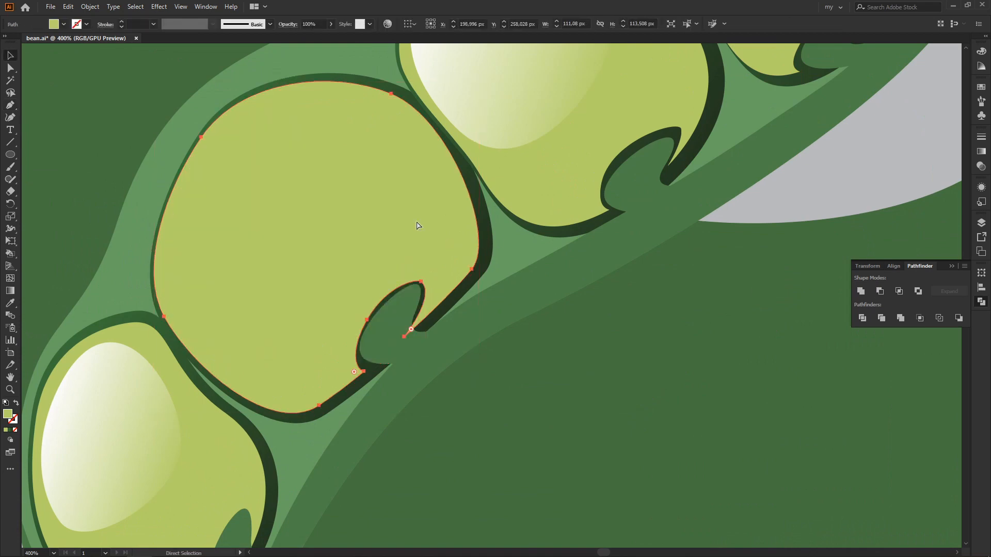
key(ctrl+[)
Adjust the anchor points at the tip of the third-highest bean's leaf cutout with the Direct Selection tool.
drag(278, 387, 412, 232)
drag(476, 290, 438, 294)
drag(592, 170, 484, 341)
key(a)
drag(392, 356, 406, 344)
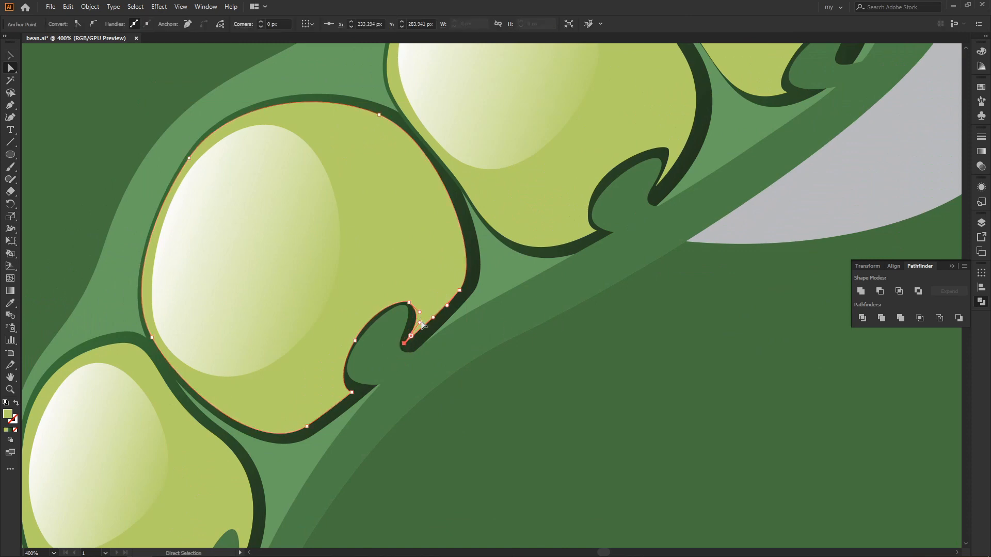
drag(415, 308, 415, 309)
key(v)
key(ctrl+shift+a)
key(ctrl+minus)
key(ctrl+minus)
key(ctrl+minus)
key(ctrl+minus)
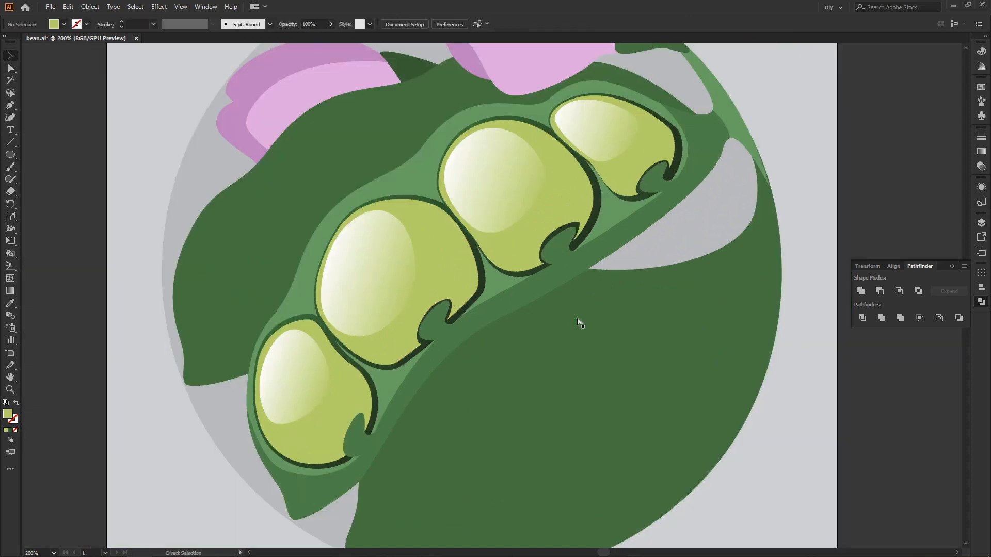
Draw a curved shape slightly larger than the leaf over the lower right of the lowest bean with the Pen tool.
key(ctrl+plus)
key(ctrl+plus)
key(ctrl+plus)
drag(463, 405, 542, 270)
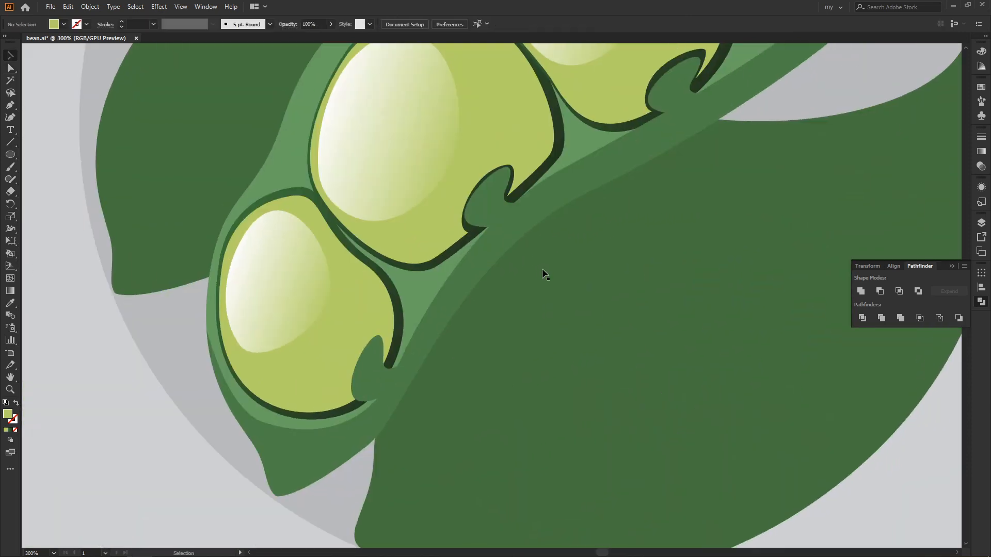
click(387, 361)
drag(381, 332, 376, 328)
drag(351, 376, 344, 406)
drag(387, 361, 415, 297)
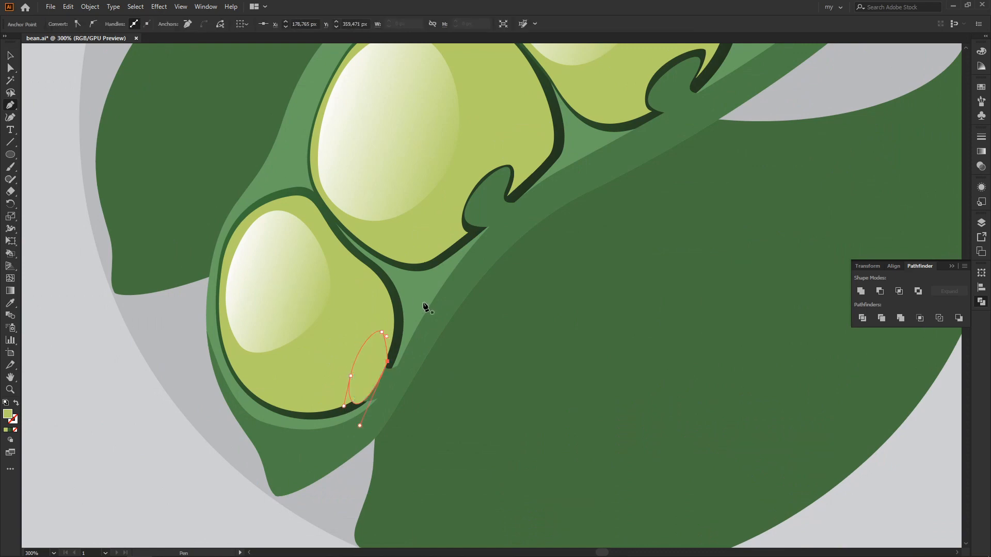
Subtract the drawn leaf shape from the lowest bean's body and send the body one level back behind its highlight.
key(v)
shift+click(372, 306)
click(880, 291)
key(ctrl+bracketleft)
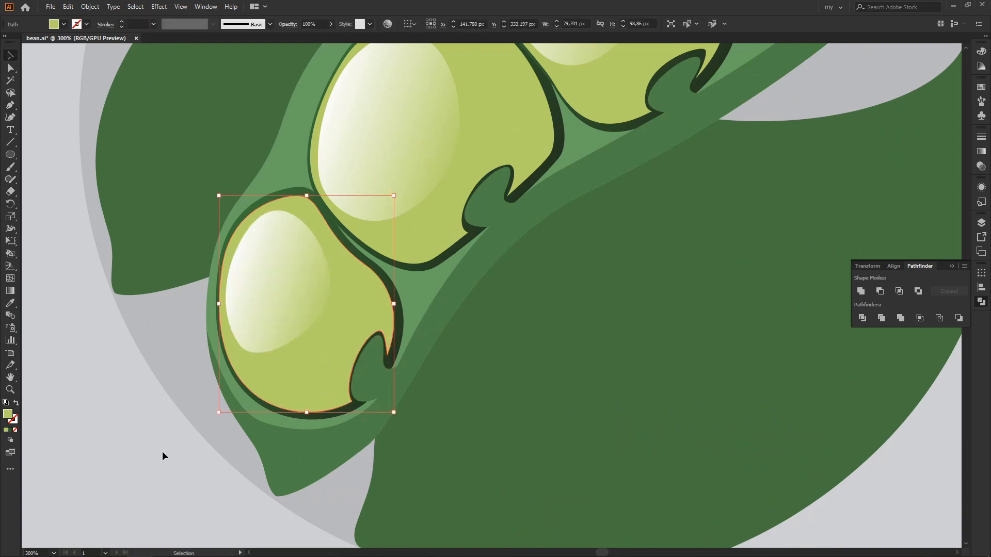
scroll(162, 451, down, 2)
Fill the light green pod shape behind the beans with the dark green linear gradient, running diagonally at -54.4°.
click(519, 304)
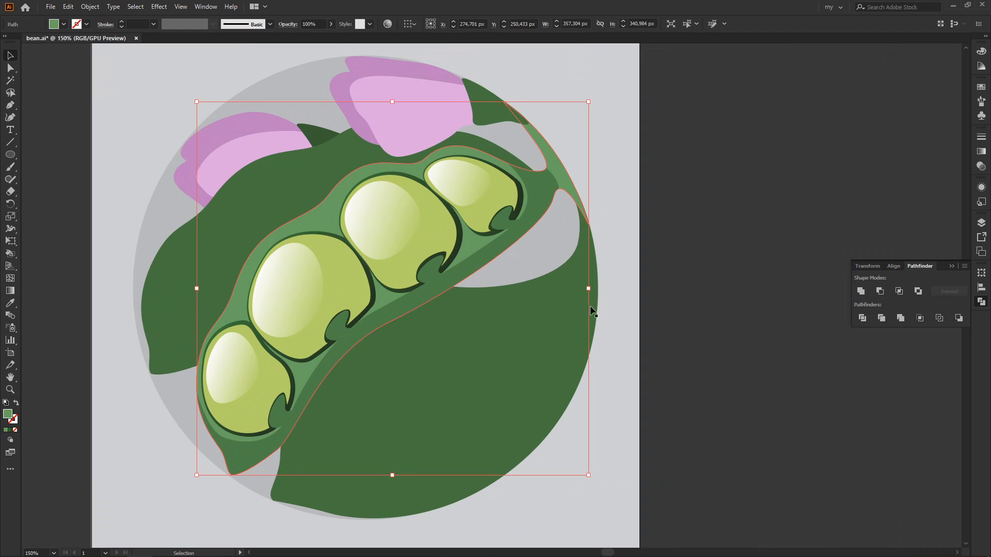
click(982, 152)
click(861, 146)
key(g)
drag(309, 198, 395, 317)
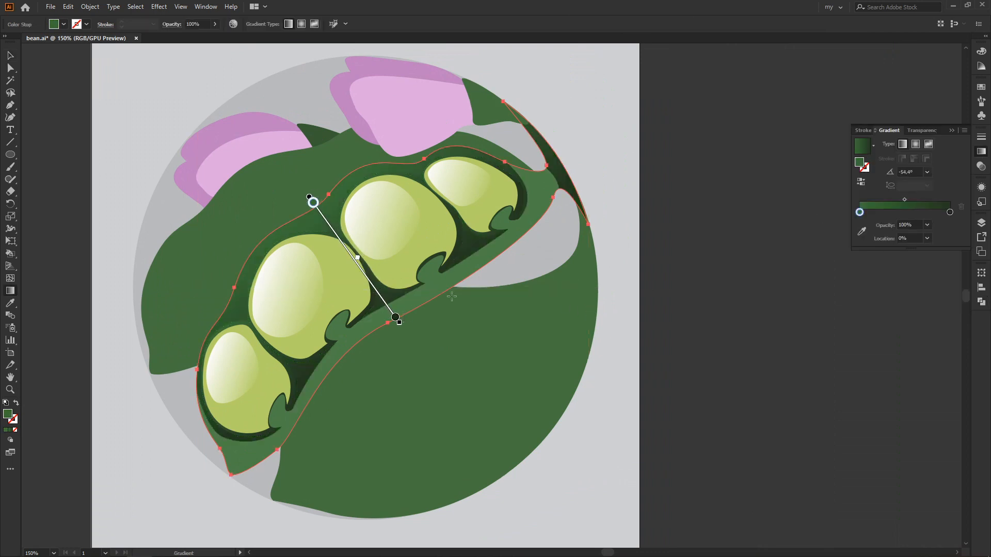
Recolour the pod gradient behind the beans, giving its start stop a lighter green and its end stop a dark green.
click(395, 316)
click(469, 333)
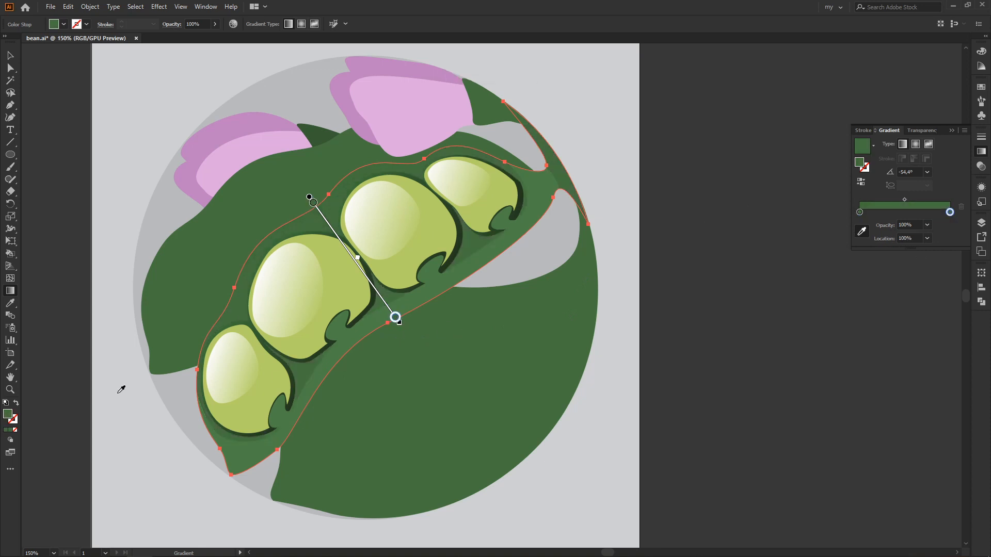
double_click(7, 415)
click(311, 424)
click(499, 338)
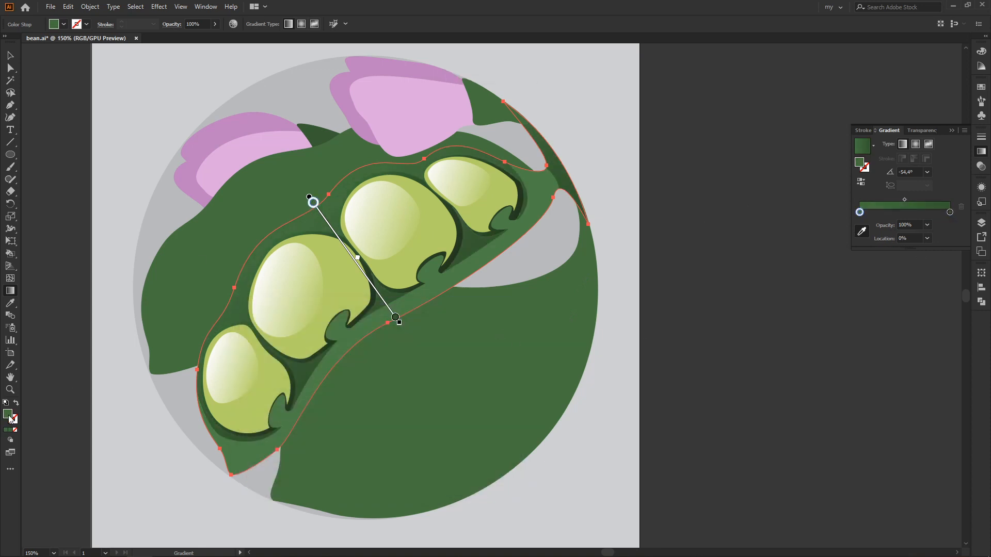
double_click(9, 416)
click(310, 385)
click(513, 340)
key(v)
click(703, 376)
key(ctrl+minus)
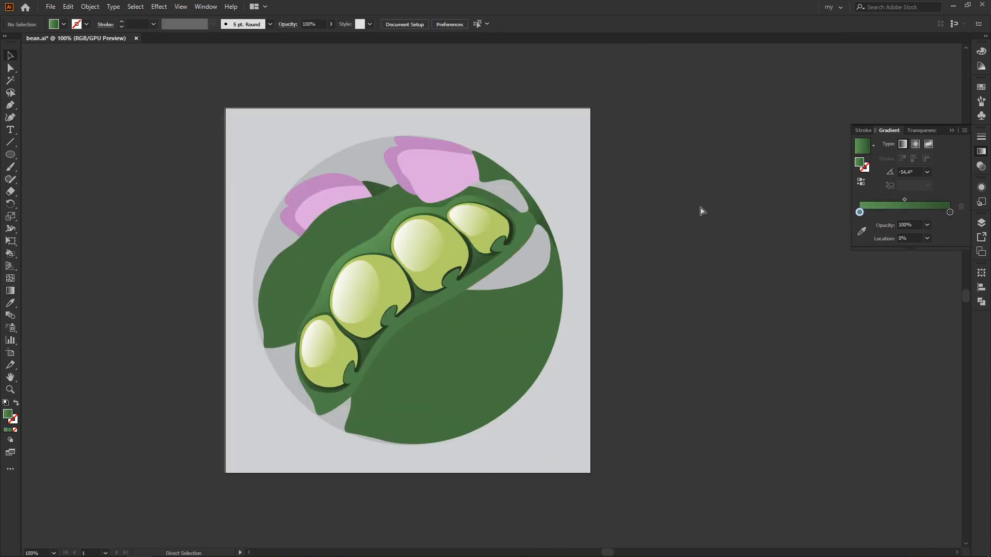
Fill the pod rim with the bean leaves in a lighter, yellower green.
key(ctrl+plus)
click(507, 248)
double_click(9, 415)
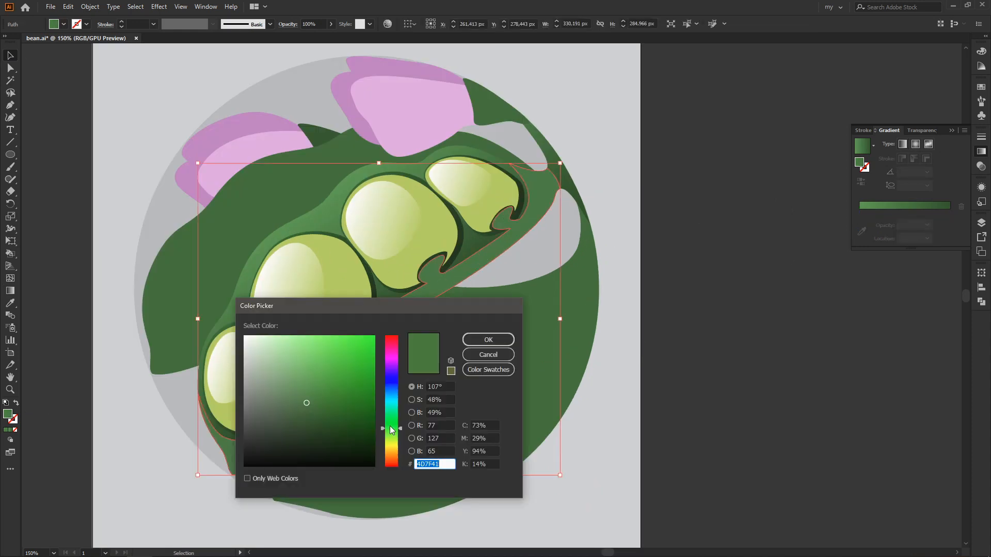
click(398, 431)
click(303, 394)
click(486, 341)
click(653, 320)
key(space)
drag(545, 291, 537, 324)
key(ctrl+minus)
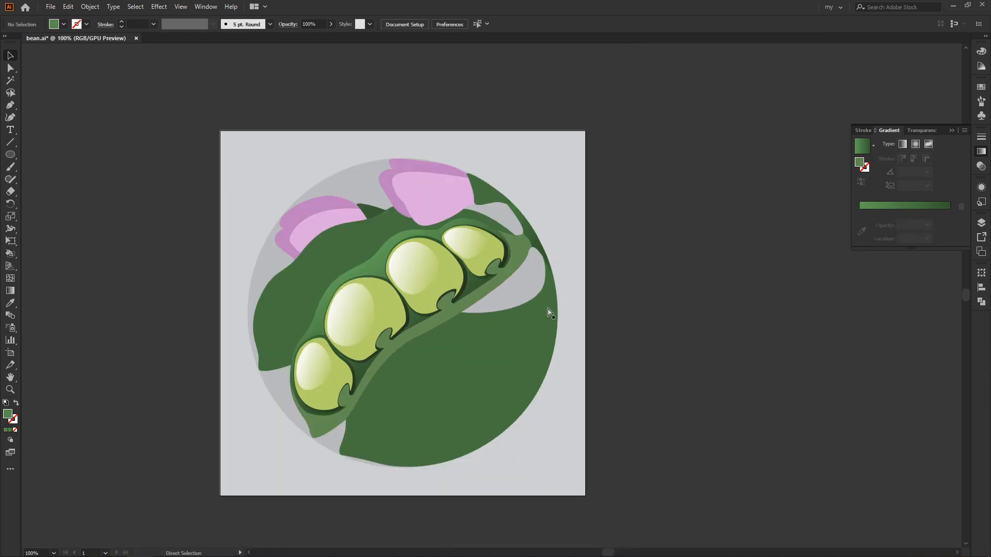
Curve the rim's inner edge between the two lowest beans and clean up the anchor points beside the third-highest bean.
key(ctrl+plus)
key(ctrl+plus)
key(space)
drag(409, 359, 472, 287)
click(414, 286)
key(a)
drag(388, 288, 399, 292)
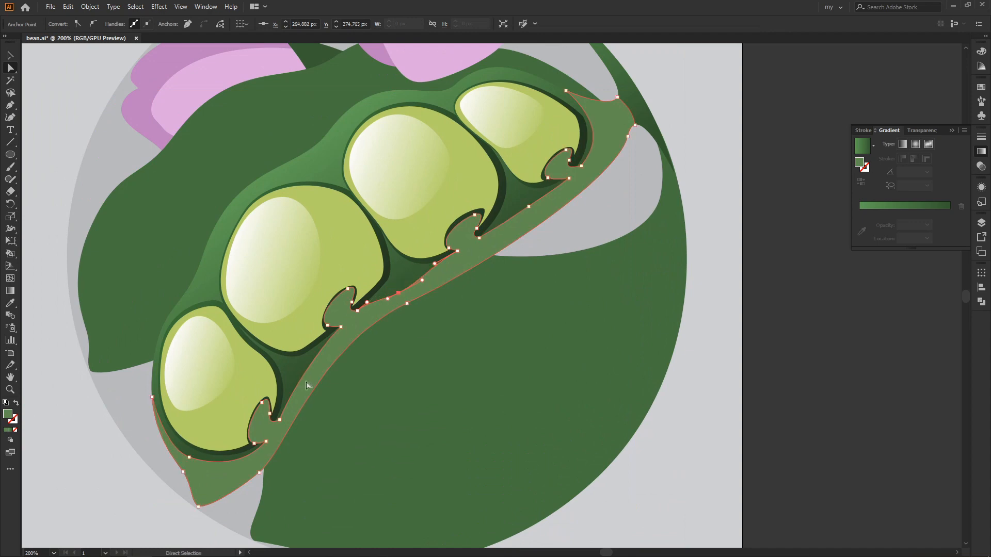
click(323, 359)
drag(292, 391, 316, 396)
drag(398, 294, 374, 310)
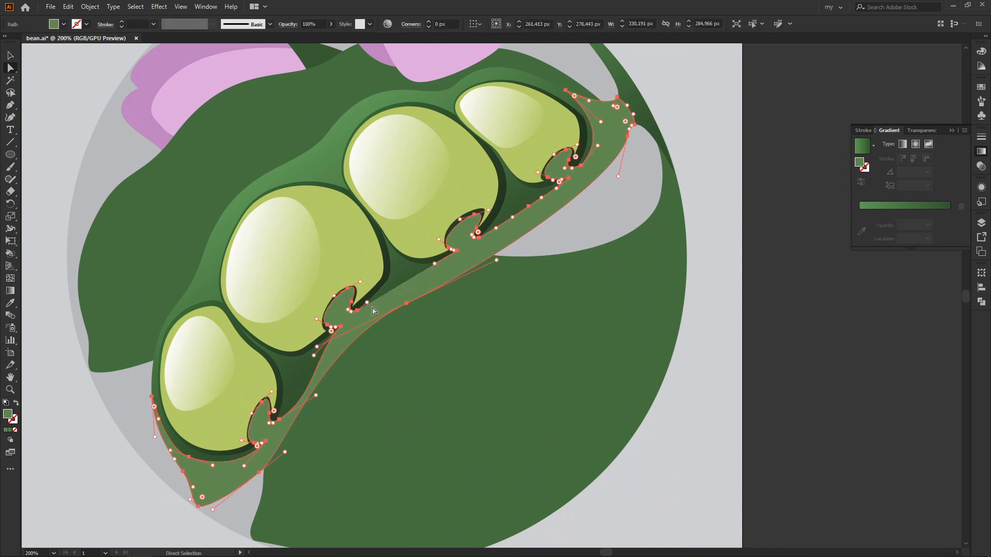
Remove extra anchor points and curve the rim's inner edge inward between the leaves of the three highest beans.
key(p)
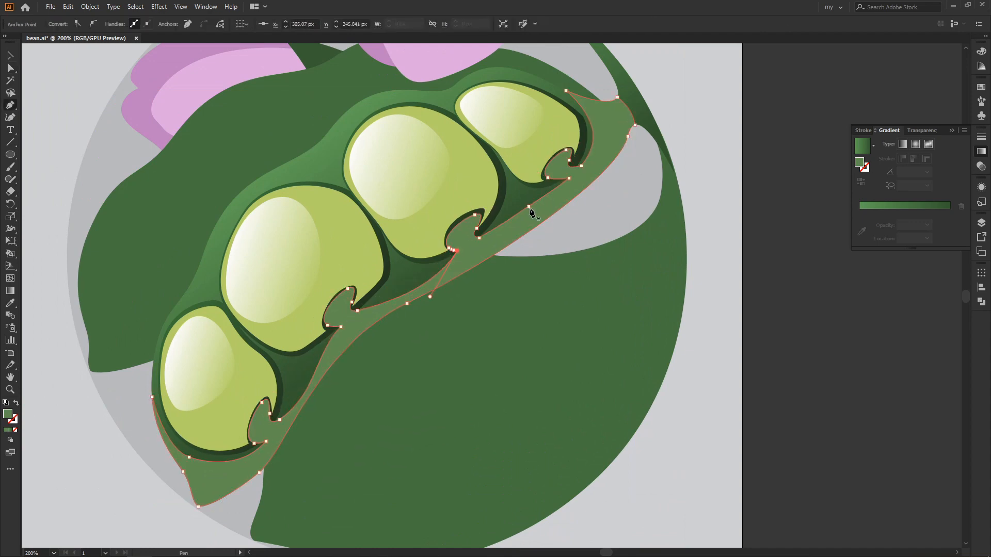
key(a)
drag(556, 189, 557, 196)
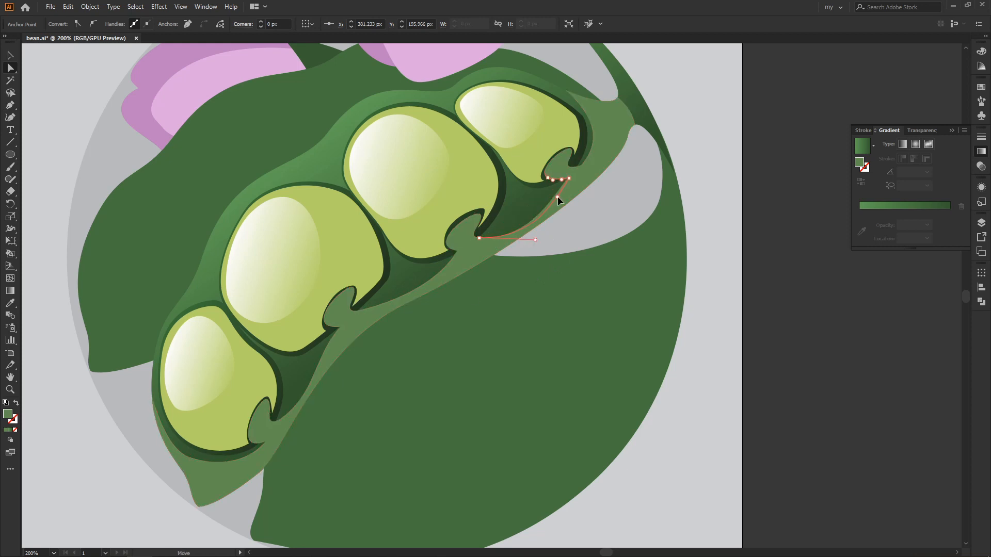
drag(381, 436, 444, 339)
click(226, 408)
key(ctrl+minus)
key(ctrl+minus)
drag(524, 195, 416, 281)
key(ctrl+plus)
drag(410, 392, 442, 385)
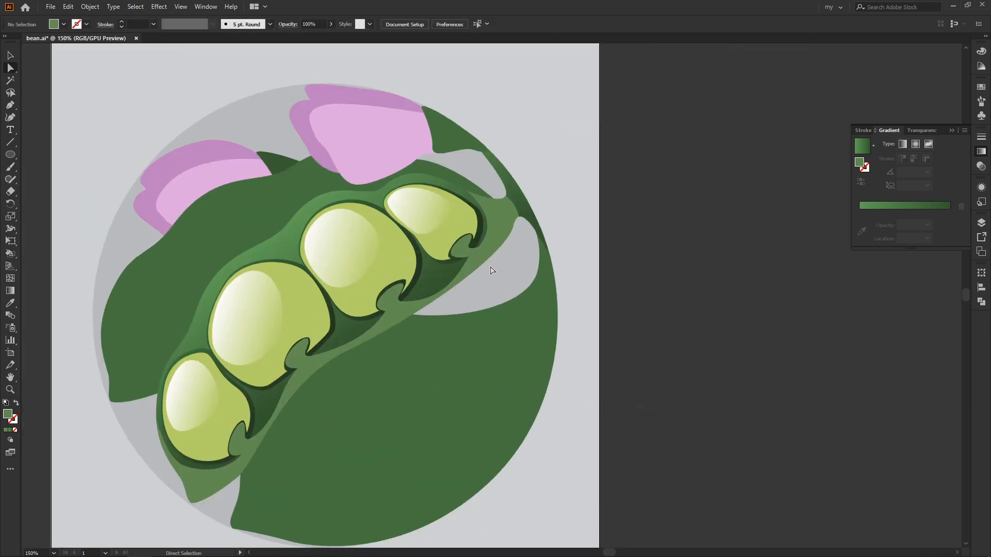
Draw a small oval highlight shape inside the highest bean's leaf with the Pen tool.
key(ctrl+plus)
key(ctrl+plus)
key(p)
key(ctrl+plus)
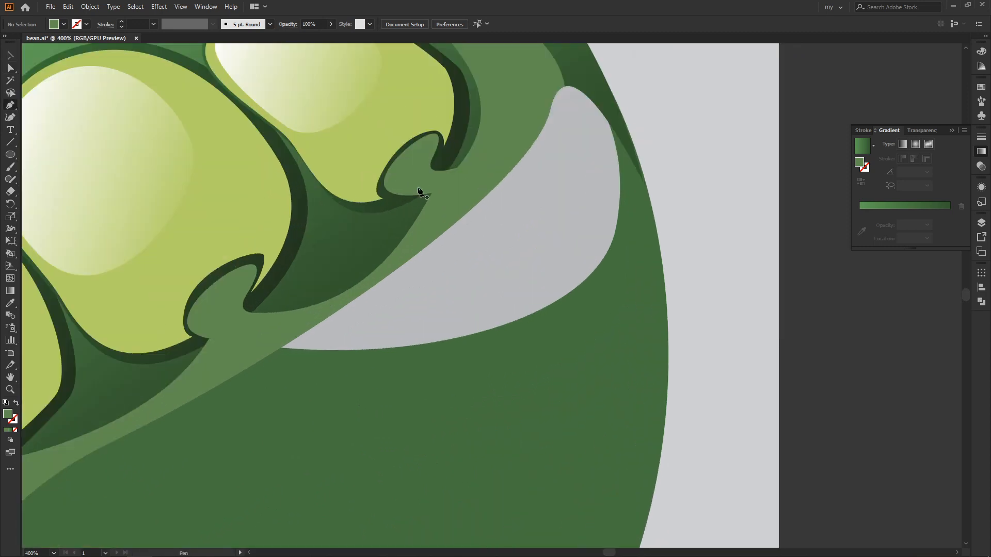
drag(420, 191, 473, 300)
drag(461, 261, 486, 255)
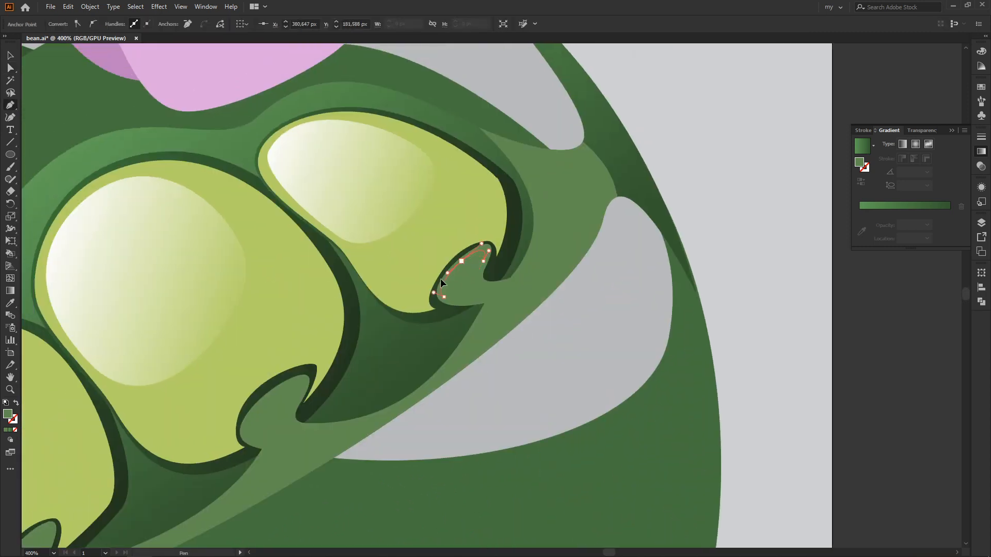
Fill the highest bean's leaf highlight with a pale green that stands out from the leaf.
key(v)
double_click(8, 415)
click(297, 387)
click(484, 341)
click(473, 298)
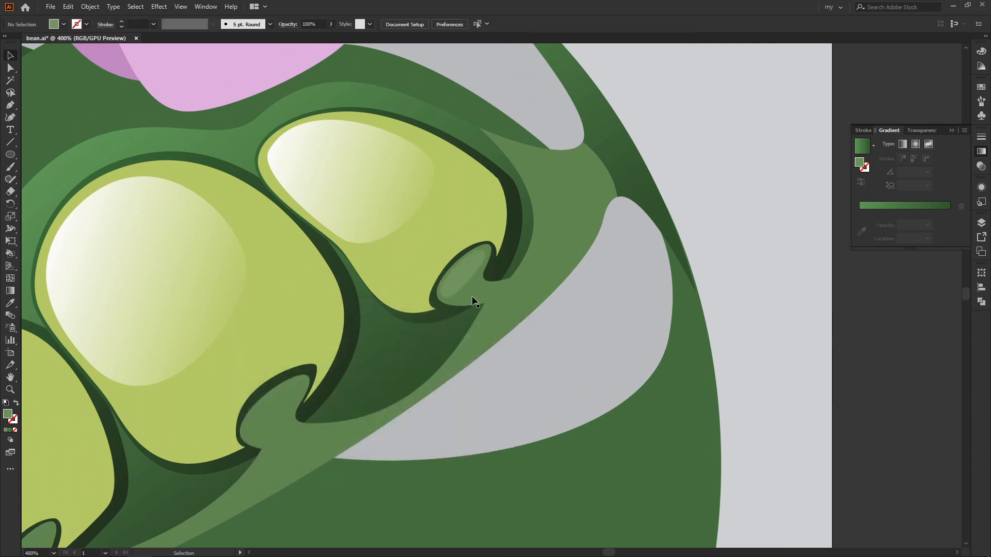
click(466, 277)
double_click(8, 414)
click(296, 372)
click(507, 339)
click(555, 311)
key(ctrl+minus)
key(ctrl+minus)
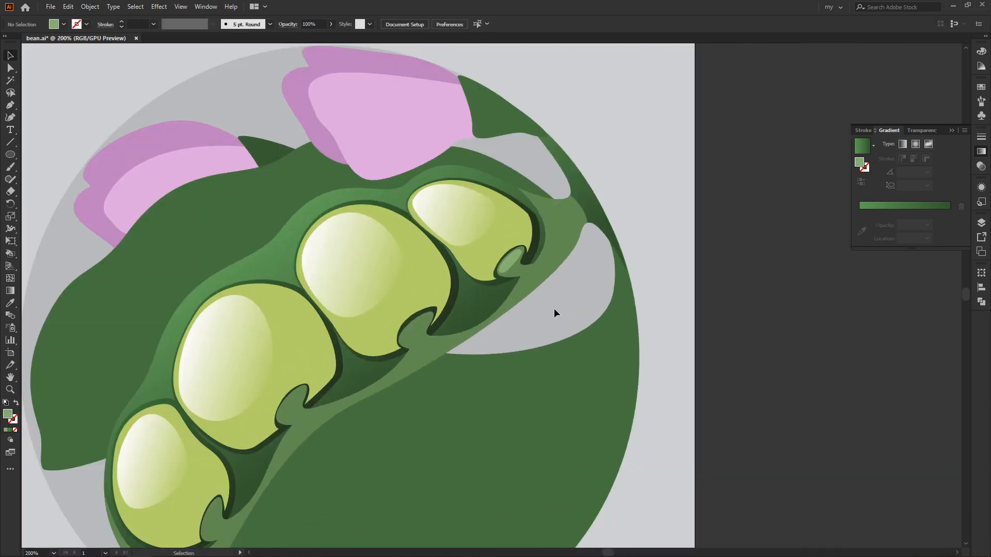
Copy the pale green highlight onto the leaves of the other three beans, fitting each copy to its leaf's angle.
click(415, 334)
drag(415, 334, 596, 222)
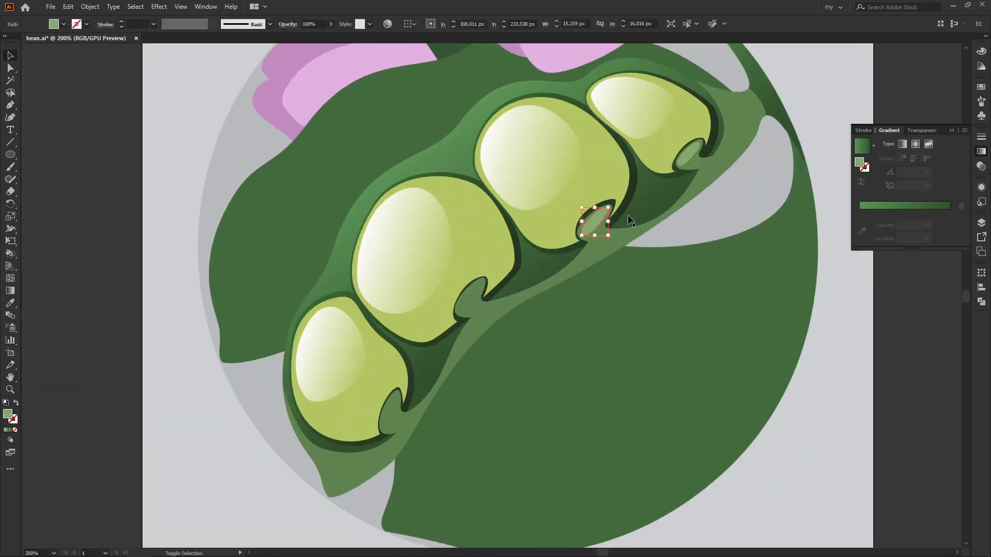
key(ctrl+shift+a)
key(ctrl+plus)
drag(643, 185, 528, 266)
click(522, 265)
key(ctrl+shift+a)
click(640, 309)
drag(640, 308, 654, 273)
drag(525, 234, 346, 397)
key(ctrl+shift+a)
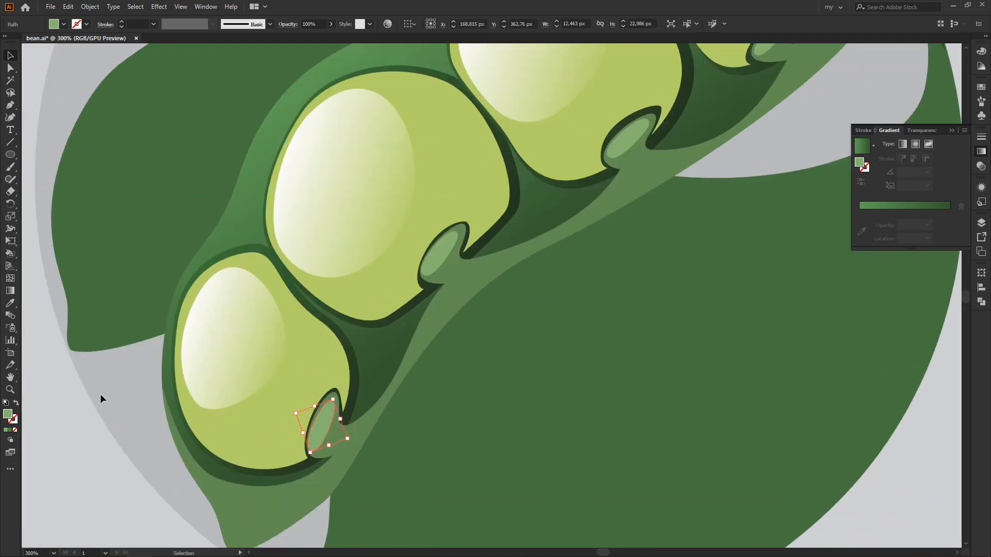
click(100, 394)
Draw a closed pale green shape with the Pen tool, curving just inside the rim's lower edge and extending beyond it.
key(ctrl+minus)
key(ctrl+minus)
key(ctrl+minus)
drag(433, 269, 317, 320)
key(ctrl+plus)
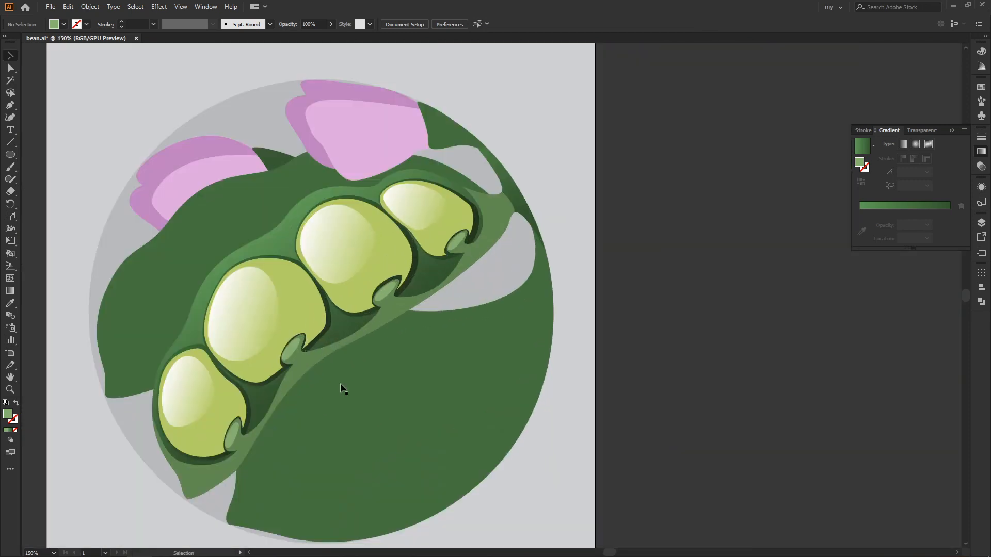
drag(363, 376, 370, 339)
drag(202, 449, 269, 388)
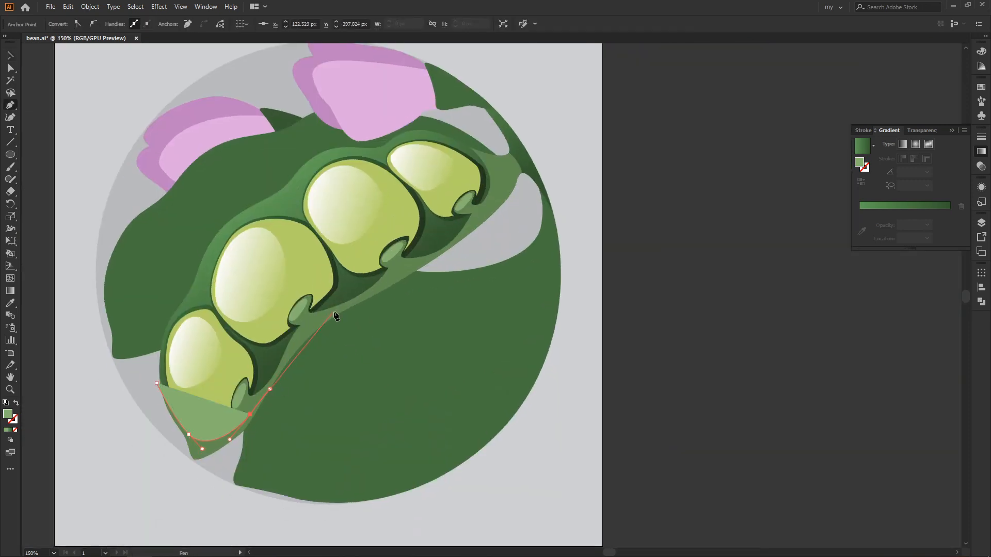
drag(353, 295, 356, 291)
drag(532, 162, 523, 173)
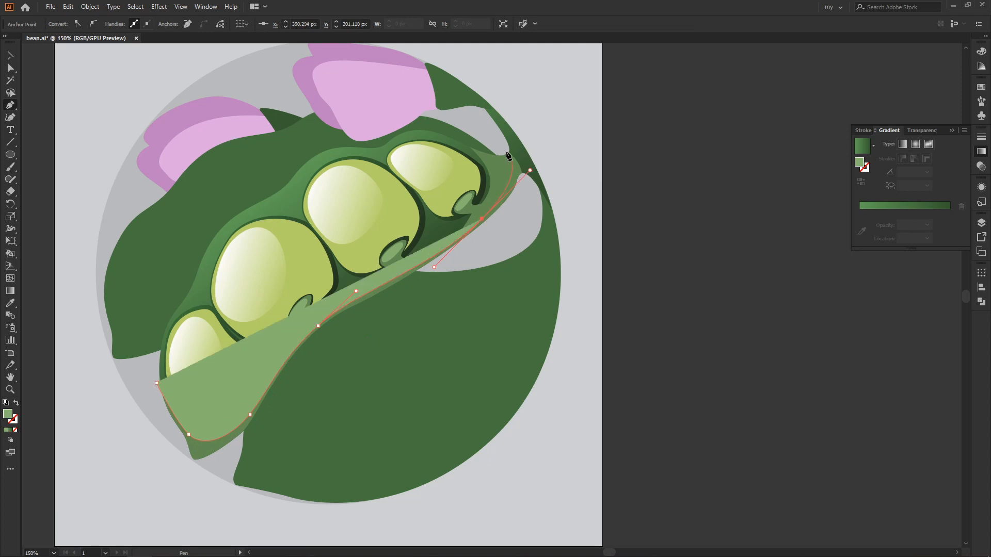
click(504, 153)
click(505, 141)
click(533, 145)
click(540, 189)
click(205, 493)
click(130, 452)
Intersect the drawn shape with the rim's outline to leave a pale green strip along the rim's lower edge.
key(v)
shift+click(293, 334)
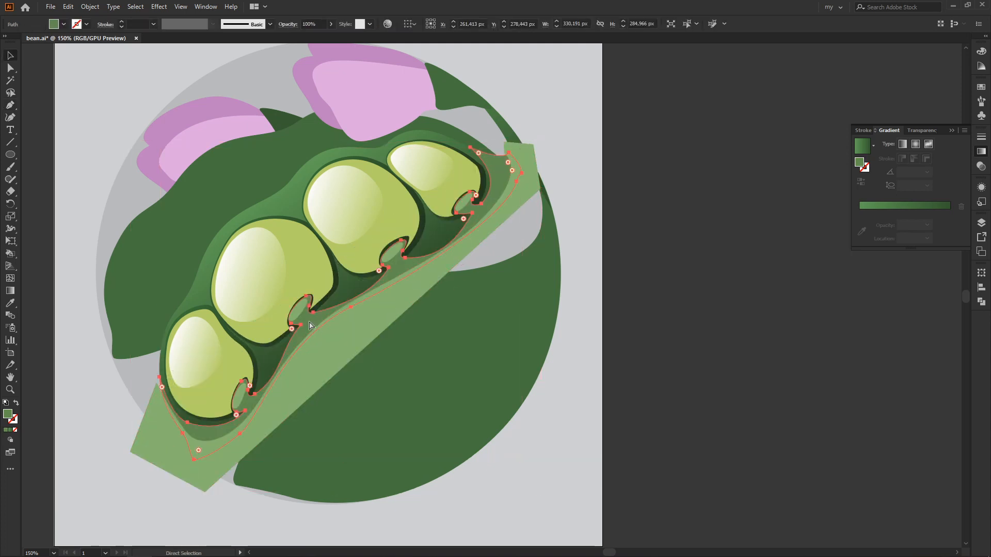
click(981, 302)
click(899, 291)
key(ctrl+shift+a)
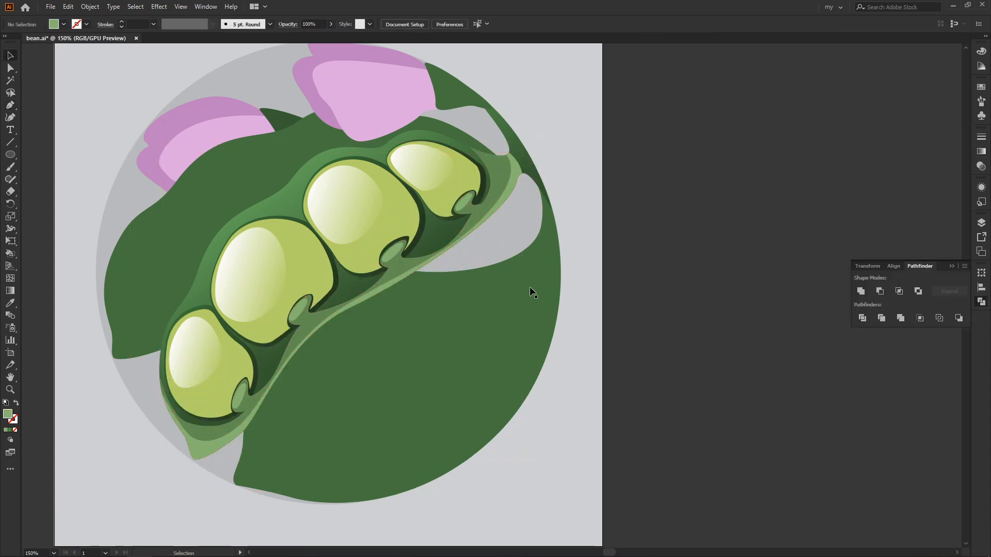
Fill the back pod with the green gradient sampled from the inner pod, running diagonally from its upper edge toward the beans.
key(ctrl+minus)
key(ctrl+plus)
click(315, 231)
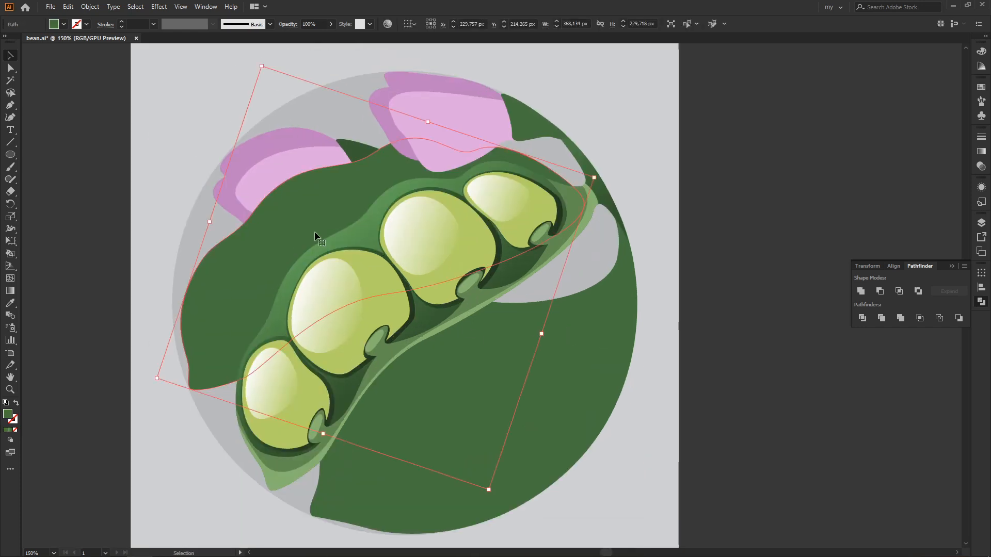
key(i)
click(426, 313)
key(g)
mouse_move(313, 162)
mouse_down()
mouse_move(361, 306)
mouse_move(397, 303)
mouse_up()
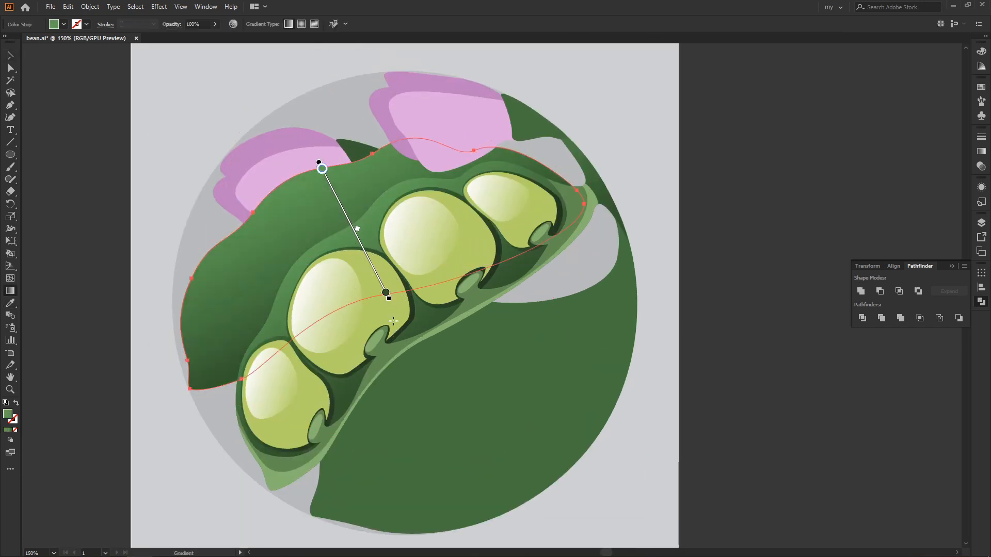
Darken the end stop of the back pod's gradient to a very dark green.
double_click(386, 294)
click(321, 442)
click(500, 339)
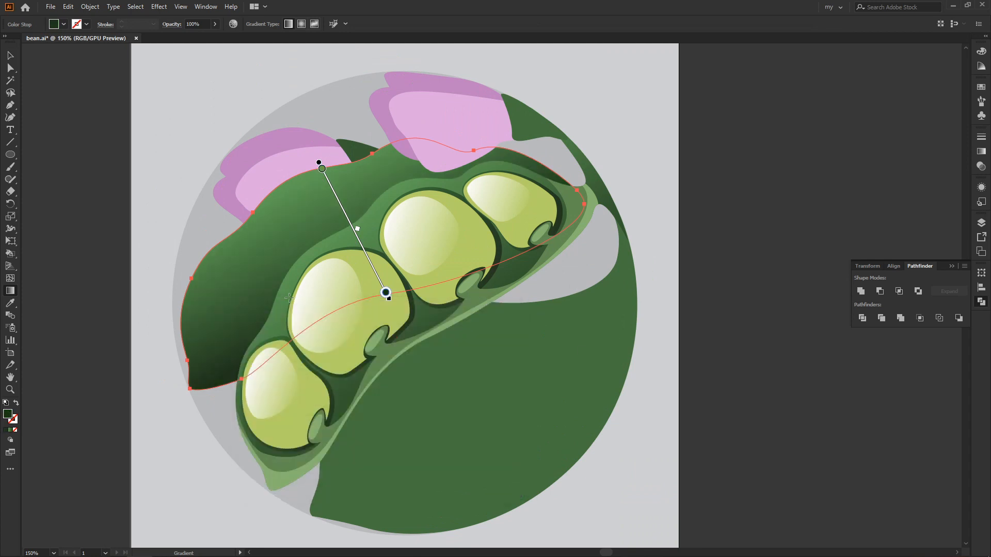
key(v)
click(138, 211)
drag(508, 248, 475, 243)
key(ctrl+minus)
key(ctrl+plus)
Draw a closed rounded bulge about 70 by 80 px on the back pod's lower left part with the Pen tool.
drag(177, 273, 284, 257)
key(p)
drag(274, 326, 279, 334)
drag(338, 285, 351, 252)
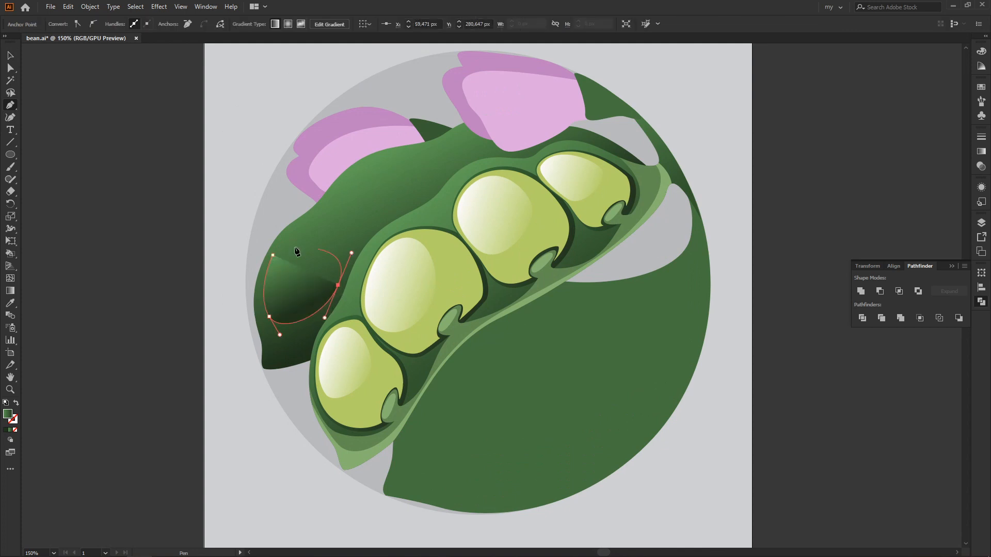
click(258, 297)
Fill the bulge with a light green swatch and lower its opacity to 24%.
key(v)
click(64, 24)
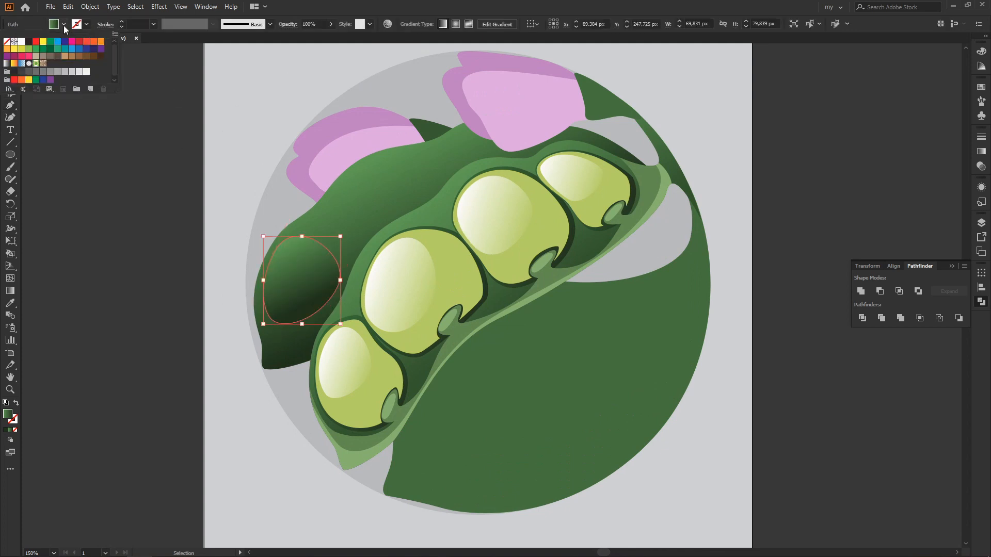
click(50, 41)
click(28, 49)
click(166, 245)
click(330, 24)
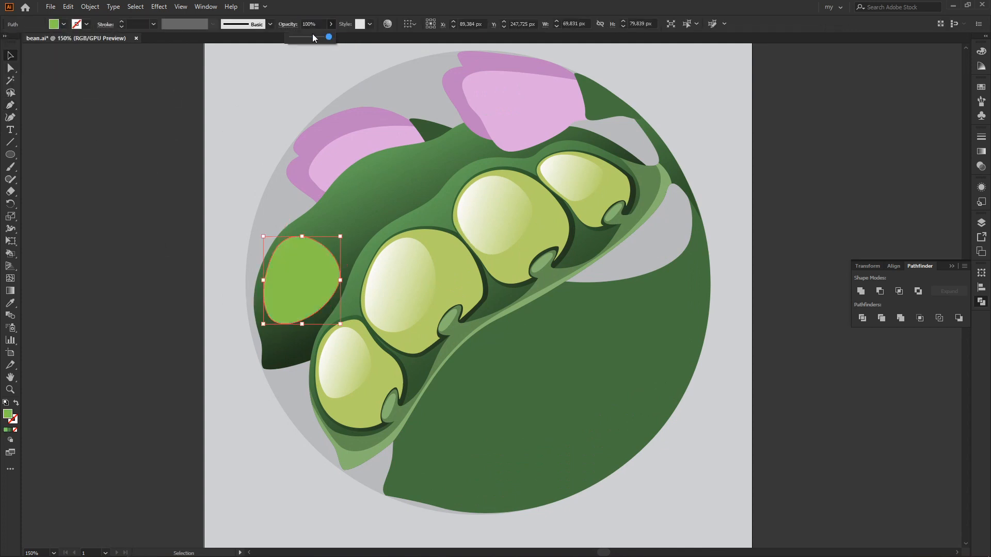
click(301, 37)
click(537, 191)
drag(541, 225, 507, 244)
click(278, 292)
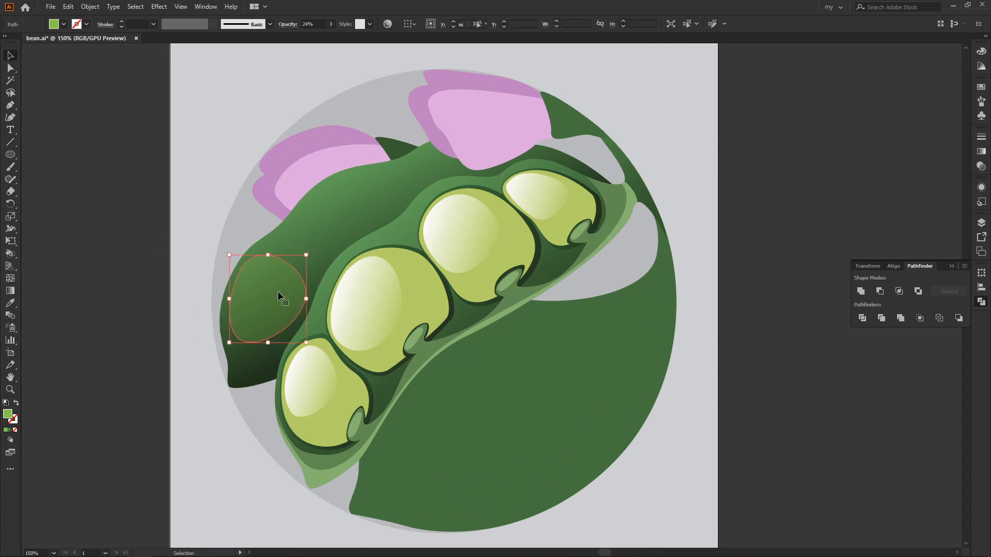
Try the bean highlight's white-to-light-green gradient on the bulge at different opacities.
key(i)
click(394, 292)
key(v)
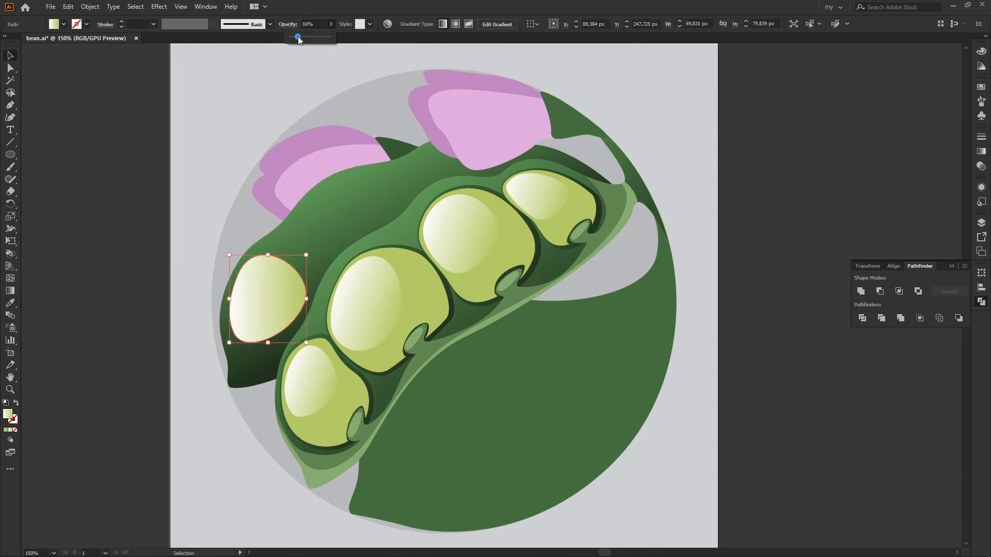
drag(298, 37, 296, 37)
click(119, 185)
click(253, 279)
click(331, 24)
click(110, 183)
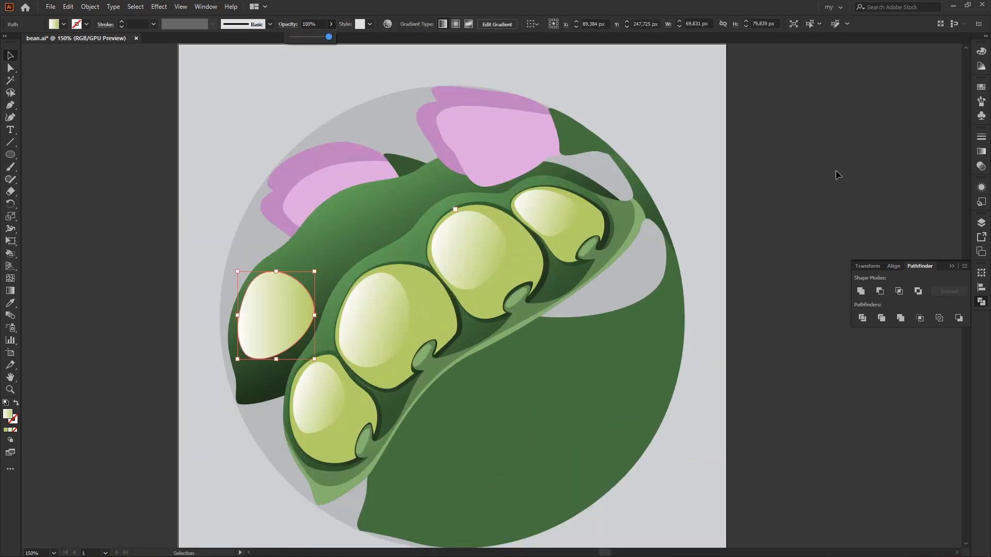
Fill the bulge with a linear white-to-black gradient, setting the dark stop to pure black (000000).
click(981, 152)
click(902, 145)
click(873, 146)
click(819, 166)
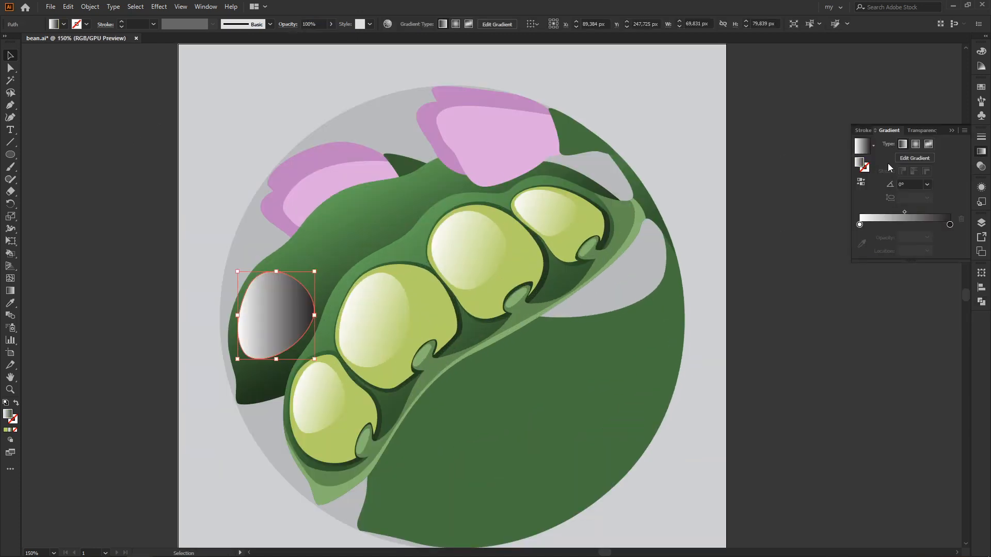
double_click(950, 225)
drag(873, 264, 861, 282)
drag(872, 299, 863, 299)
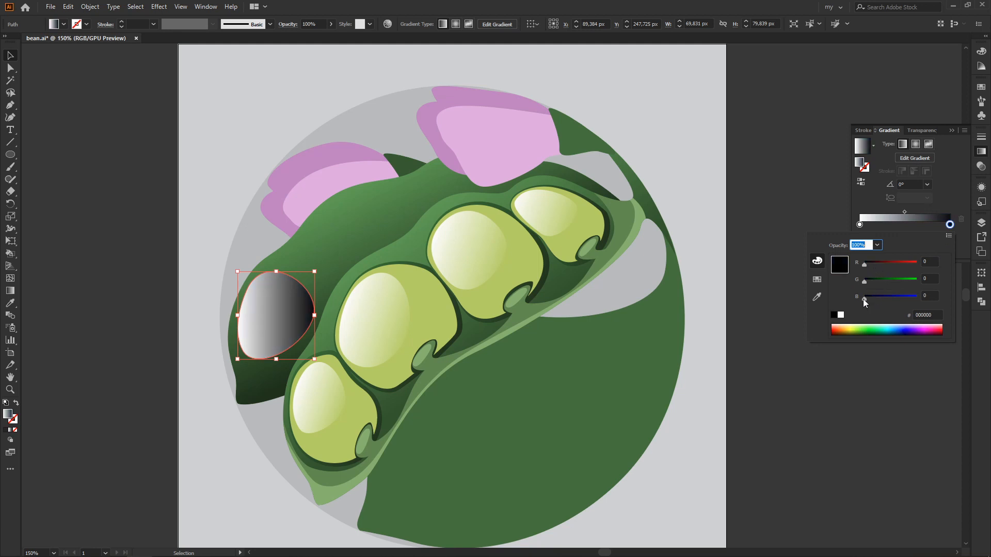
click(873, 239)
Set the bulge's blending mode to Screen and its opacity to 24%.
click(922, 130)
click(897, 144)
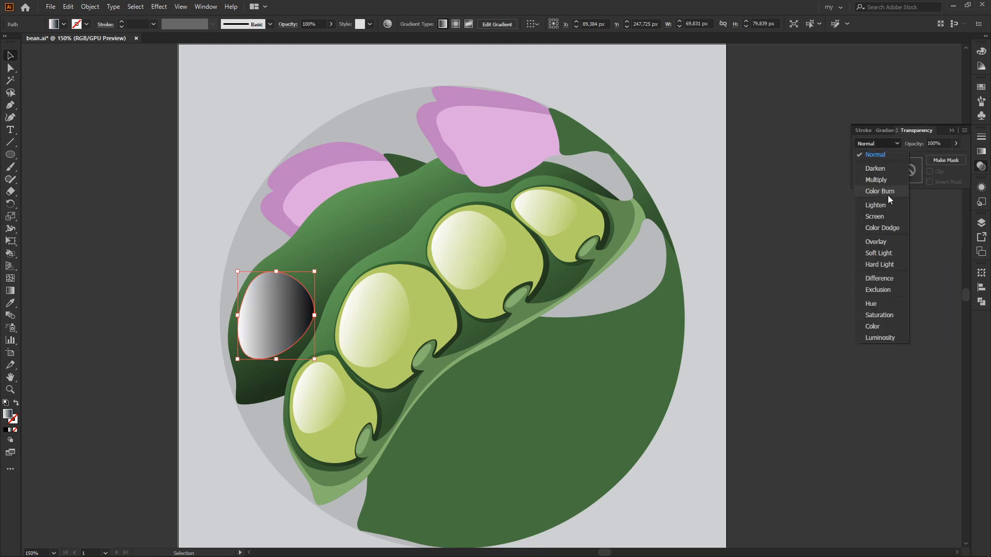
click(891, 179)
click(897, 143)
click(884, 208)
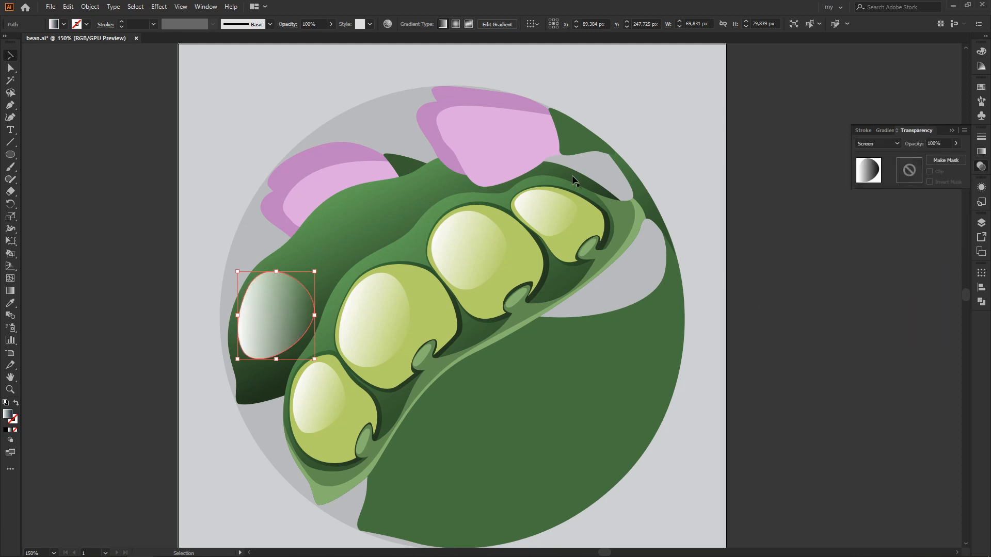
click(331, 24)
drag(328, 37, 301, 37)
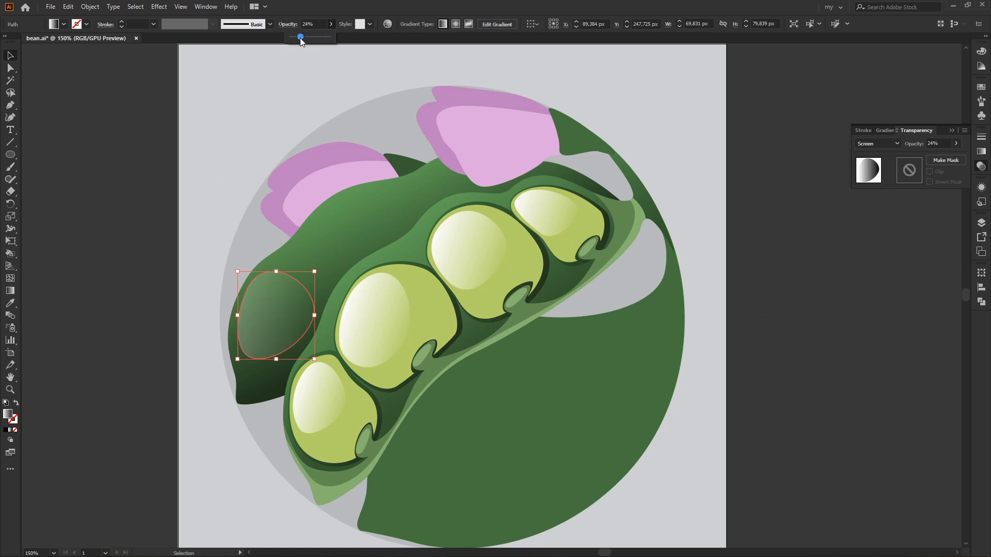
Lower the bulge highlight's opacity to 21%.
click(284, 78)
click(275, 312)
key(g)
key(v)
click(399, 183)
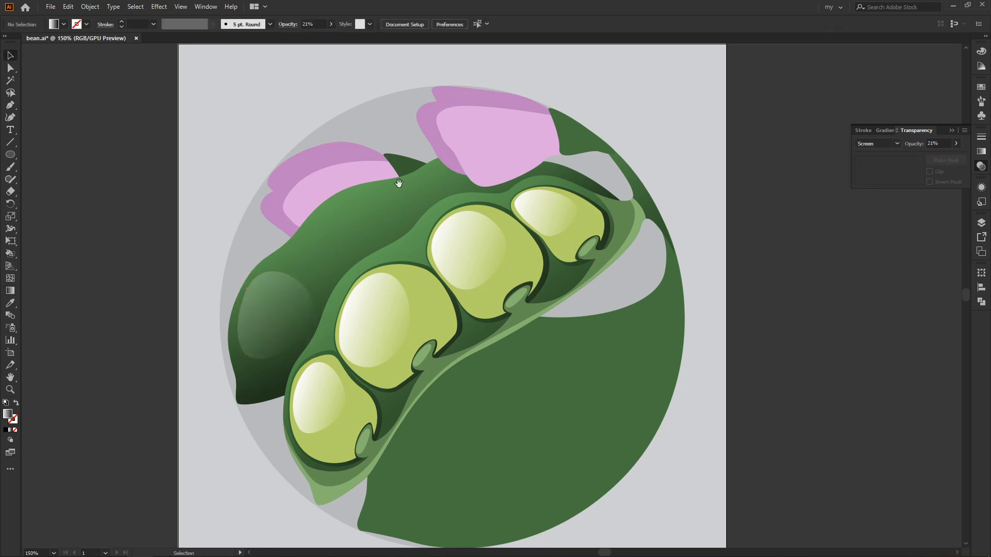
Duplicate the highlight onto the middle and upper bulges of the back pod, rotating the copies to follow the pod's slope.
drag(399, 183, 371, 199)
click(314, 251)
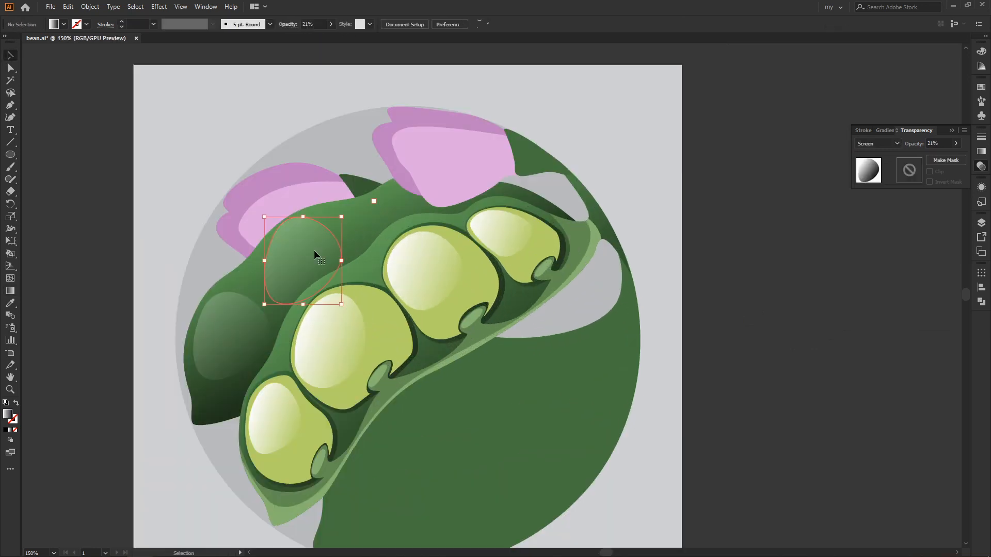
drag(342, 307, 315, 312)
click(513, 200)
drag(512, 199, 449, 216)
drag(223, 256, 328, 222)
click(546, 187)
Send the upper highlight backward so it sits behind the pink petals but in front of the back pod.
click(247, 258)
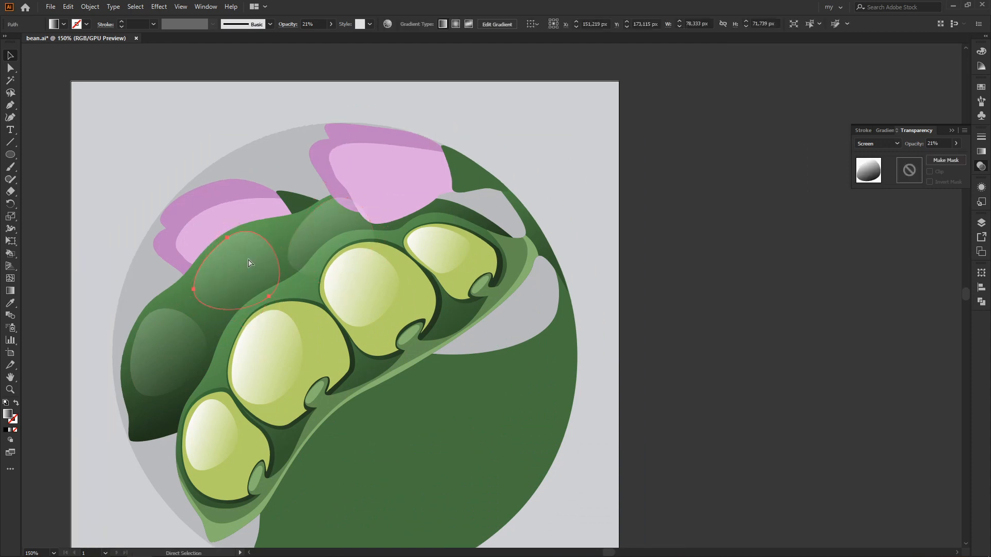
key(ctrl+[)
key(ctrl+])
click(327, 219)
key(ctrl+[)
key(ctrl+[)
key(ctrl+[)
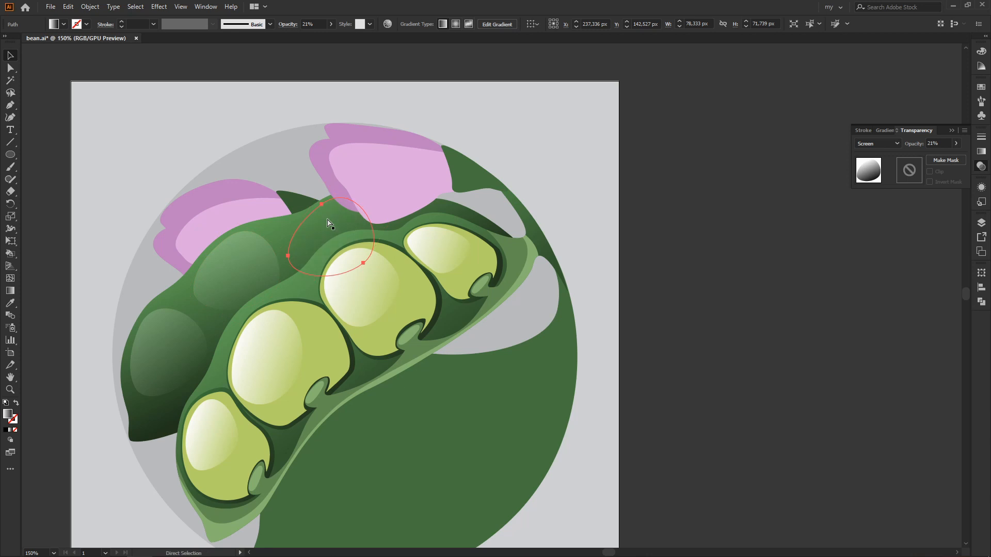
key(ctrl+])
click(538, 145)
Nudge the middle and upper highlights into place and redraw their gradients diagonally from upper left to lower right.
drag(544, 245, 555, 209)
key(ctrl+minus)
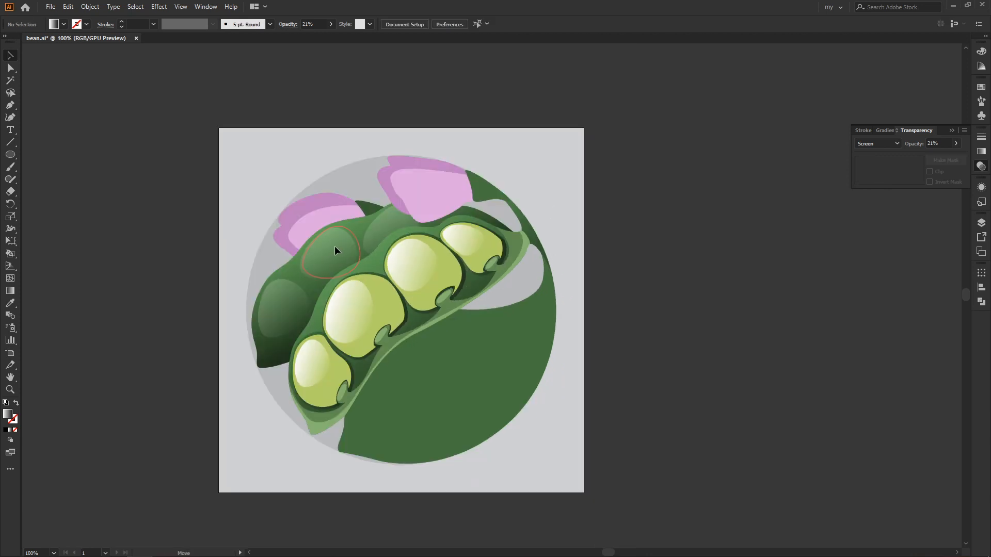
drag(334, 246, 337, 245)
drag(390, 221, 428, 230)
key(g)
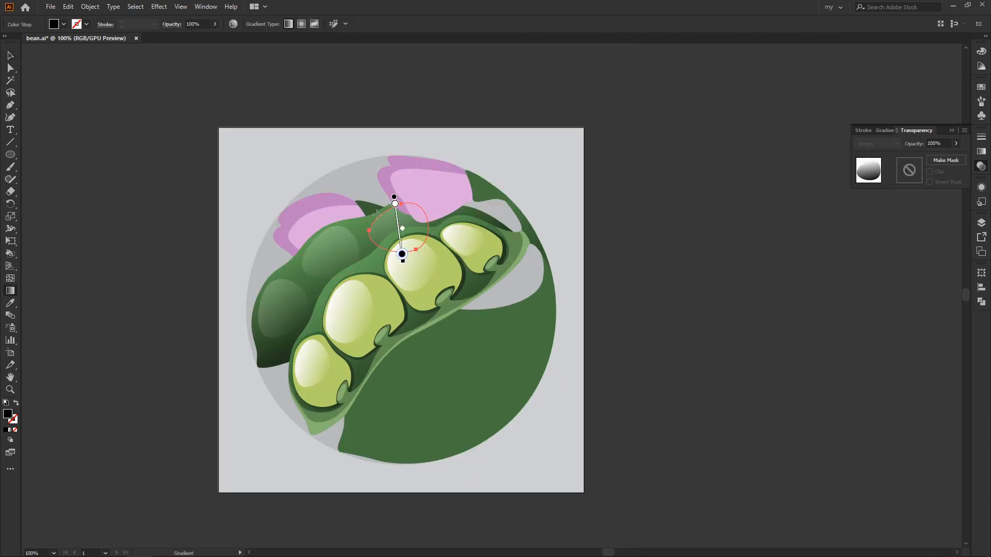
click(332, 246)
drag(310, 239, 354, 282)
key(v)
click(648, 203)
Trace the front pod's upper edge just inside its outline with the Pen tool, from the lower tip to the upper tip.
drag(601, 300, 554, 310)
key(ctrl+plus)
drag(473, 314, 496, 302)
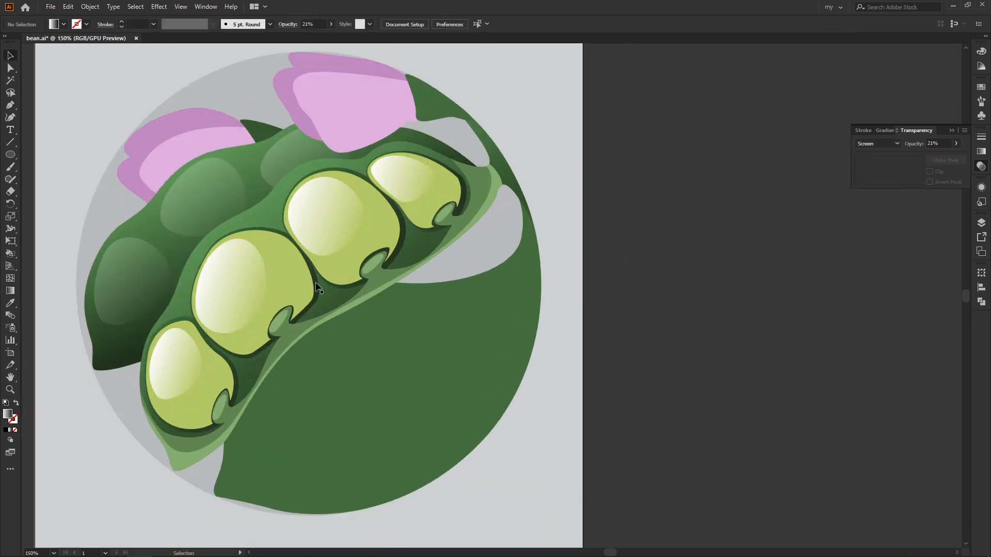
key(ctrl+plus)
drag(284, 270, 462, 255)
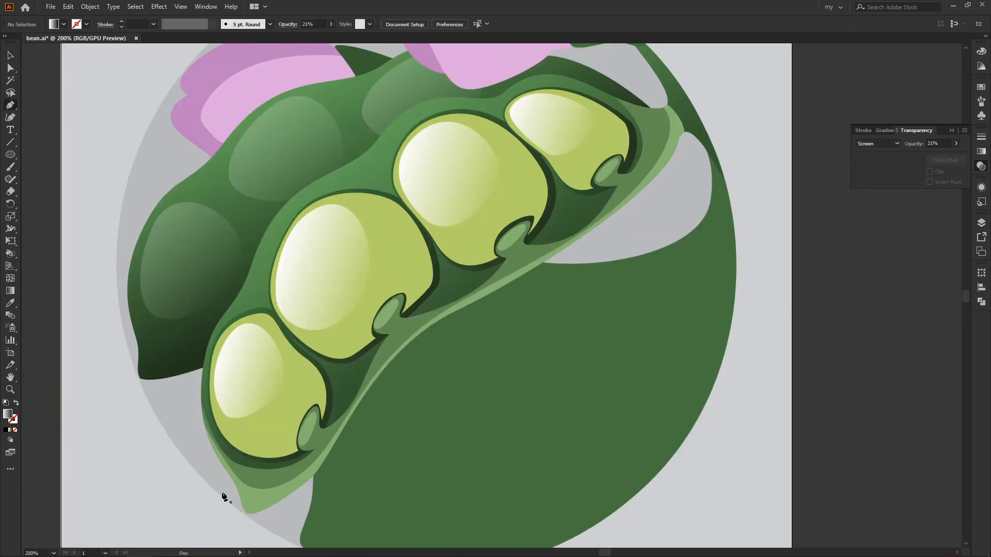
click(242, 486)
drag(210, 323, 210, 328)
drag(244, 298, 255, 284)
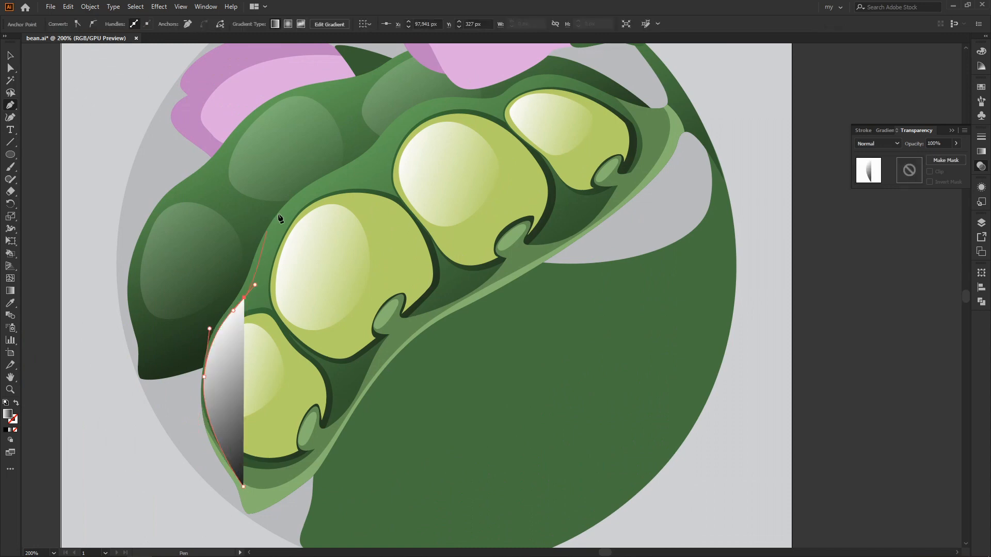
drag(326, 172, 327, 171)
drag(374, 155, 389, 142)
drag(391, 141, 284, 290)
drag(322, 251, 487, 240)
drag(541, 261, 570, 281)
drag(546, 236, 528, 222)
Close the path around the outside of the front pod and fill it with the light green sampled from the pod's rim.
click(389, 185)
click(152, 266)
drag(153, 265, 354, 103)
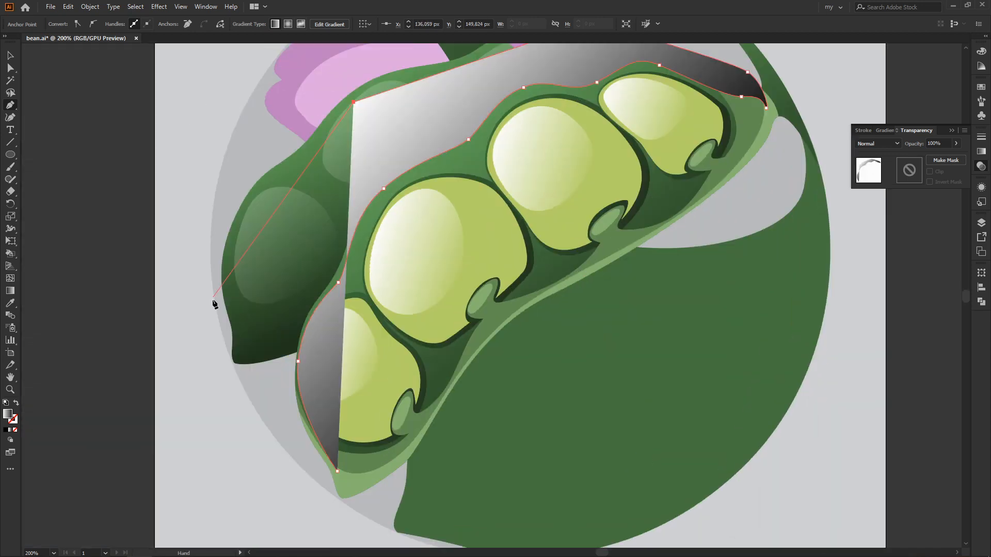
click(213, 300)
click(254, 473)
click(337, 470)
key(i)
click(343, 486)
Intersect the light green shape with the front pod's shape, leaving a thin rim along the pod's upper edge.
key(v)
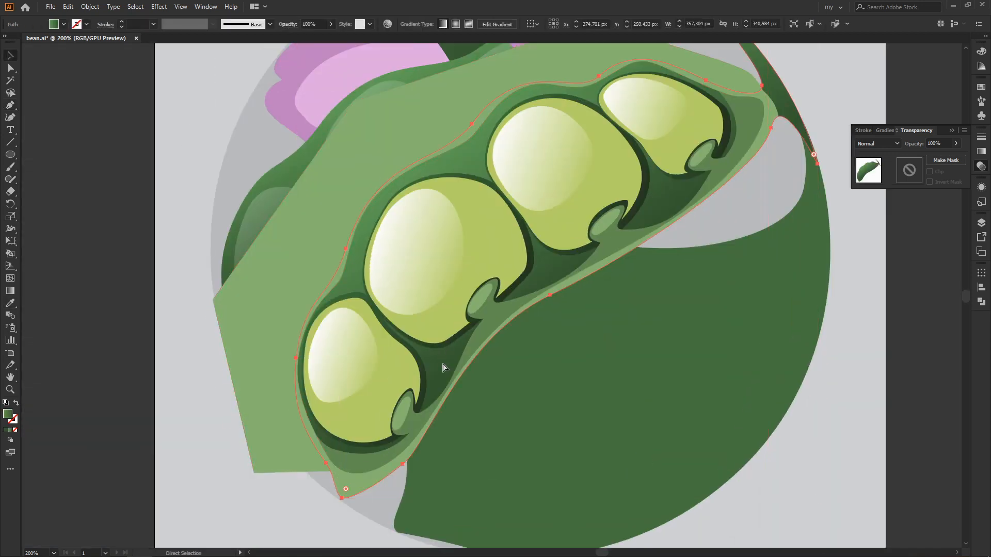
shift+click(364, 483)
click(981, 302)
click(899, 291)
drag(901, 124, 804, 144)
click(811, 144)
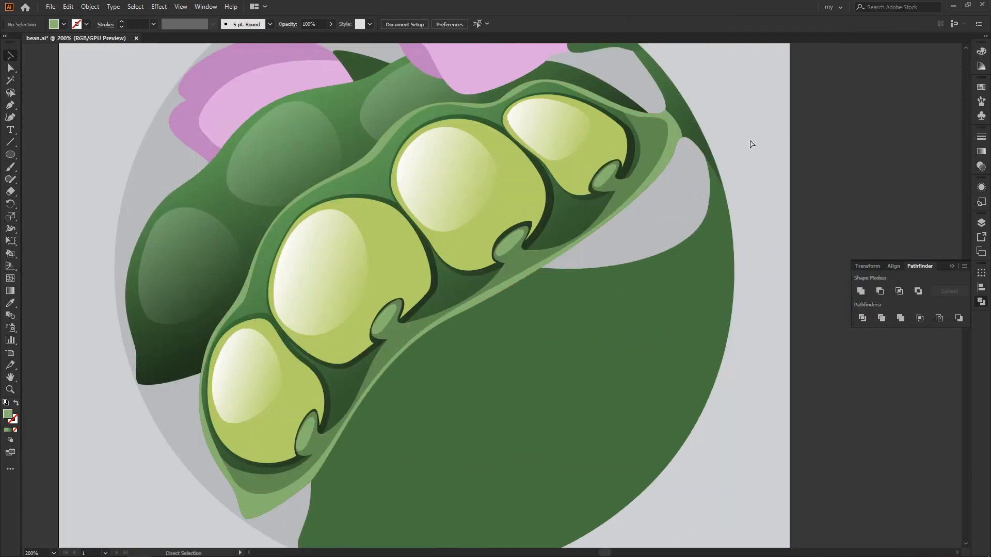
Slightly enlarge a copy of the back pod behind the original to form a thin outline.
key(ctrl+minus)
key(ctrl+minus)
key(ctrl+plus)
drag(463, 197, 507, 232)
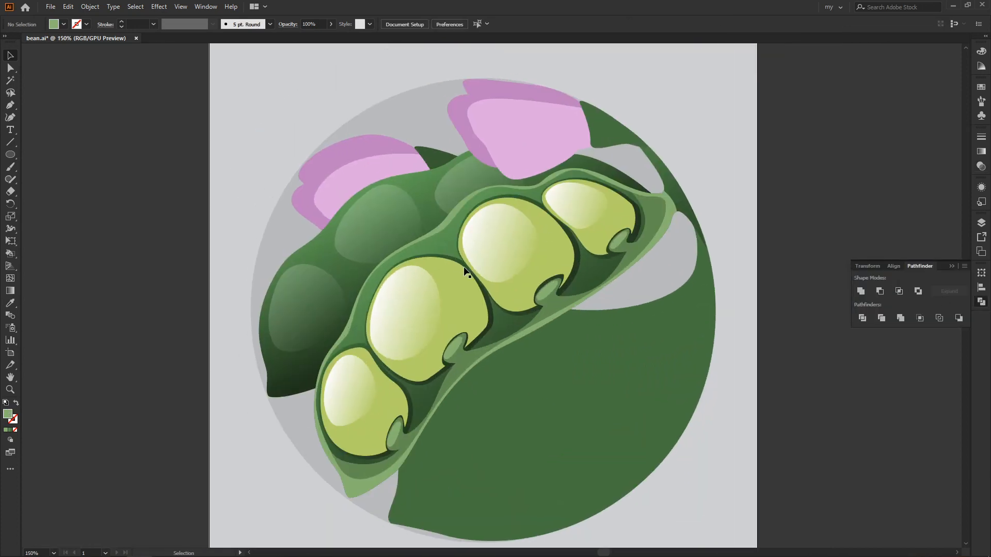
click(322, 251)
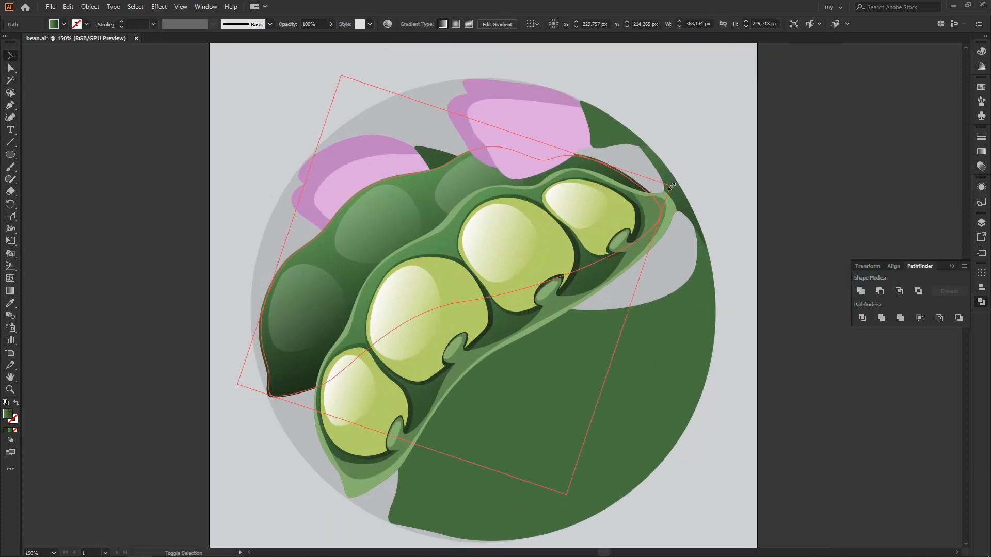
click(796, 133)
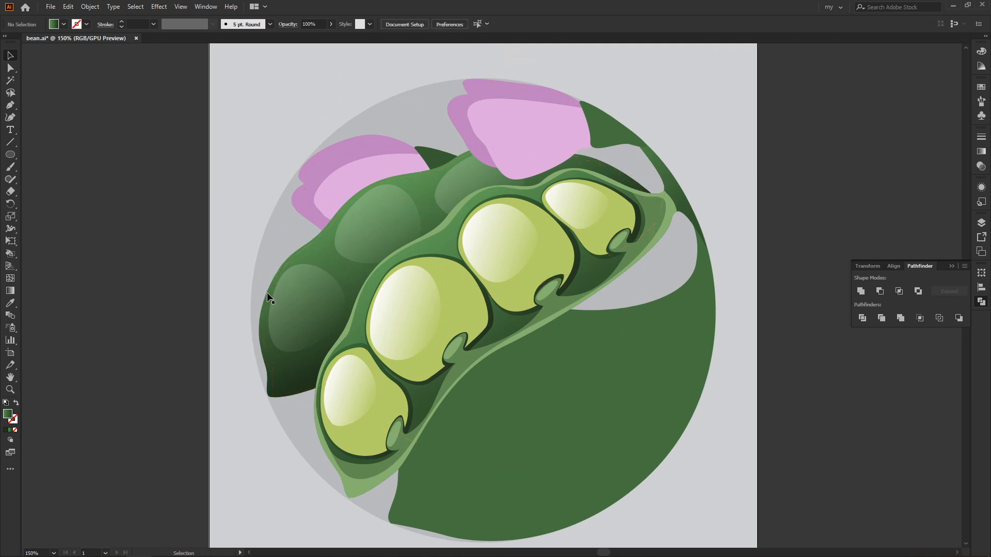
Recolour the enlarged pod copy behind the back pod with a very dark green solid fill.
click(265, 293)
click(63, 24)
click(48, 51)
double_click(6, 412)
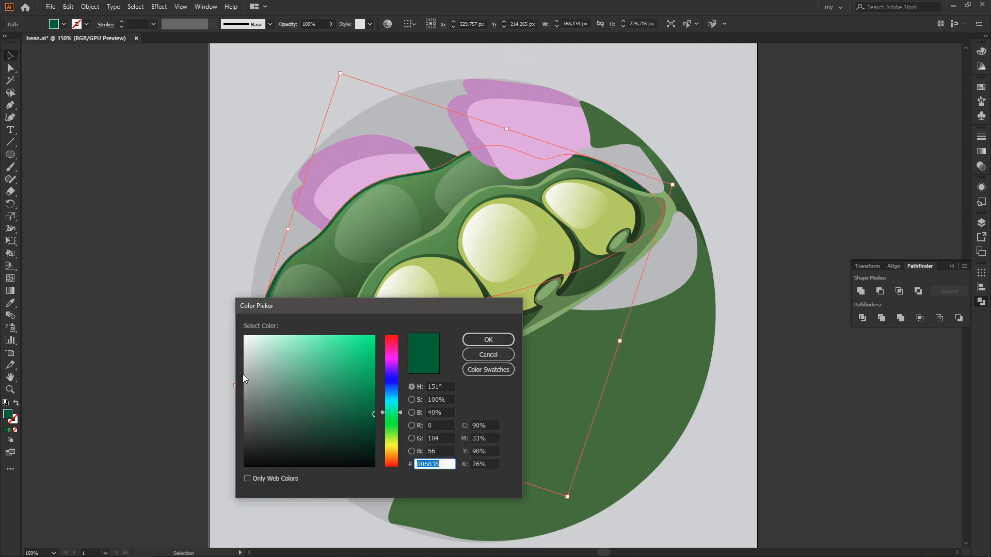
click(393, 427)
drag(338, 430, 343, 434)
click(484, 341)
key(ctrl+shift+a)
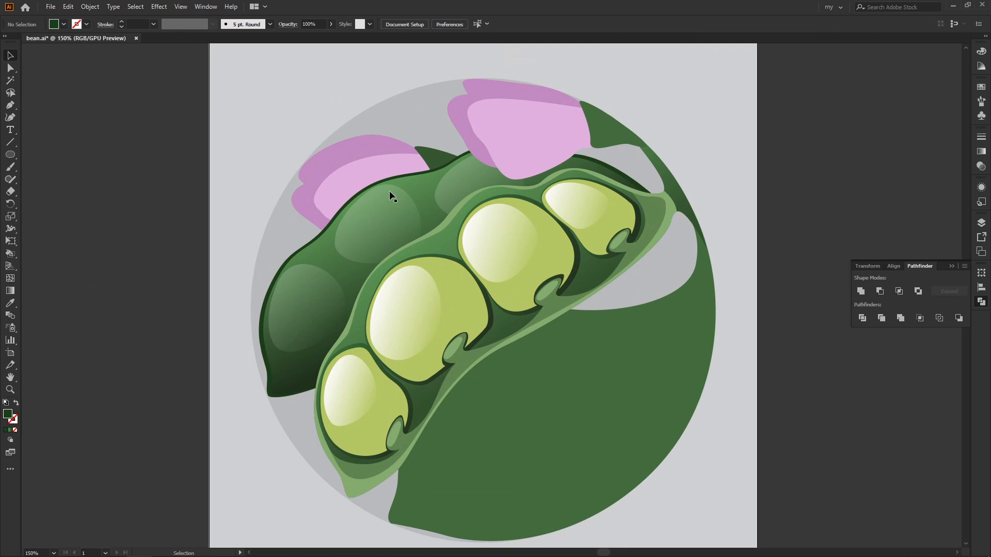
Shift the lower and middle highlights on the back pod slightly downward, away from its dark outline.
click(297, 311)
click(383, 215)
key(ctrl+shift+a)
key(ctrl+minus)
key(ctrl+minus)
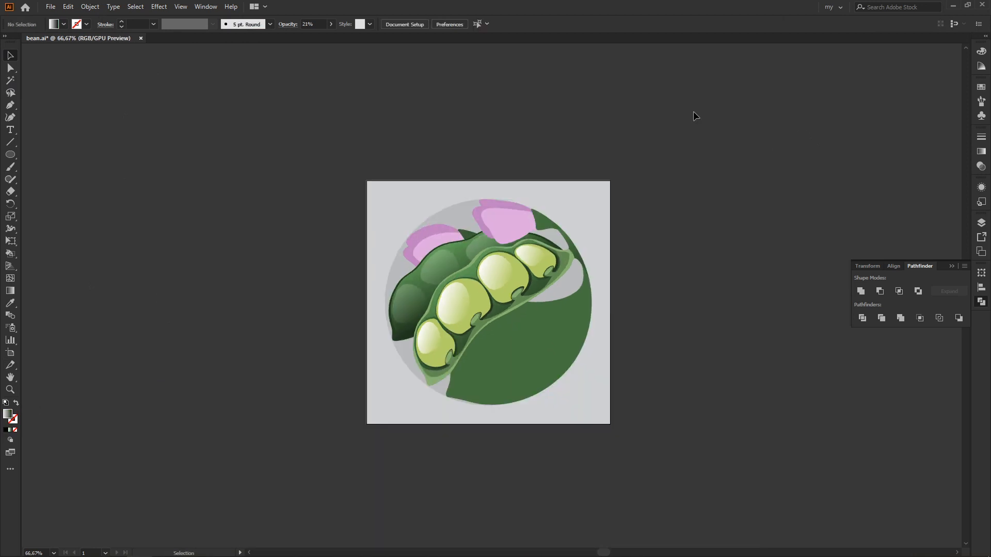
key(ctrl+plus)
key(ctrl+plus)
Change the white gradient stop of the back pod's lower highlight to yellow.
click(295, 312)
key(g)
double_click(272, 294)
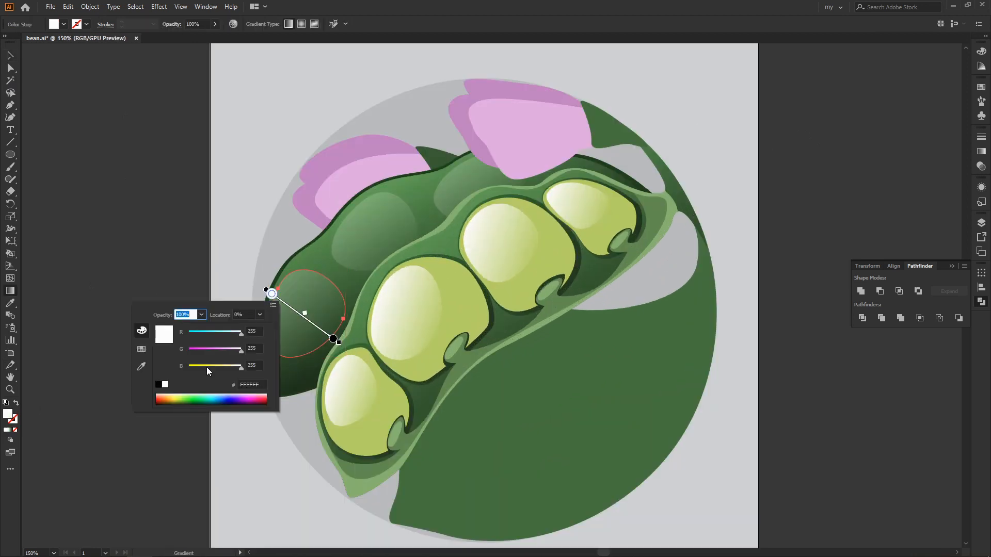
click(206, 367)
click(222, 274)
key(v)
key(ctrl+shift+a)
Change the white gradient stop of the back pod's middle highlight to the same yellow.
drag(468, 217, 445, 248)
click(347, 245)
key(g)
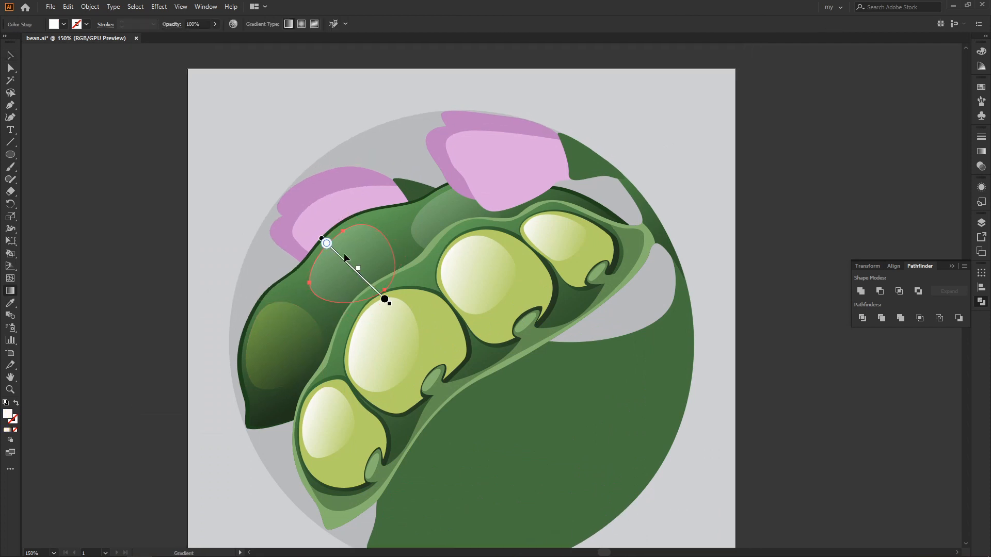
double_click(326, 244)
click(254, 318)
click(236, 203)
Change the white gradient stop of the back pod's upper highlight to yellow to match the other two.
key(v)
click(427, 213)
key(g)
double_click(431, 193)
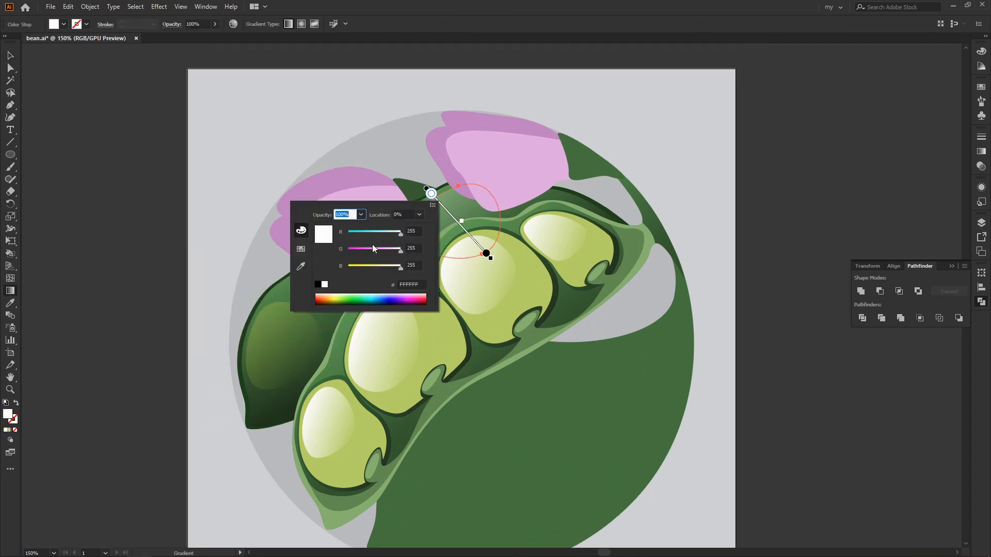
click(264, 186)
key(v)
click(619, 119)
drag(627, 279, 601, 253)
key(ctrl+minus)
drag(514, 385, 509, 349)
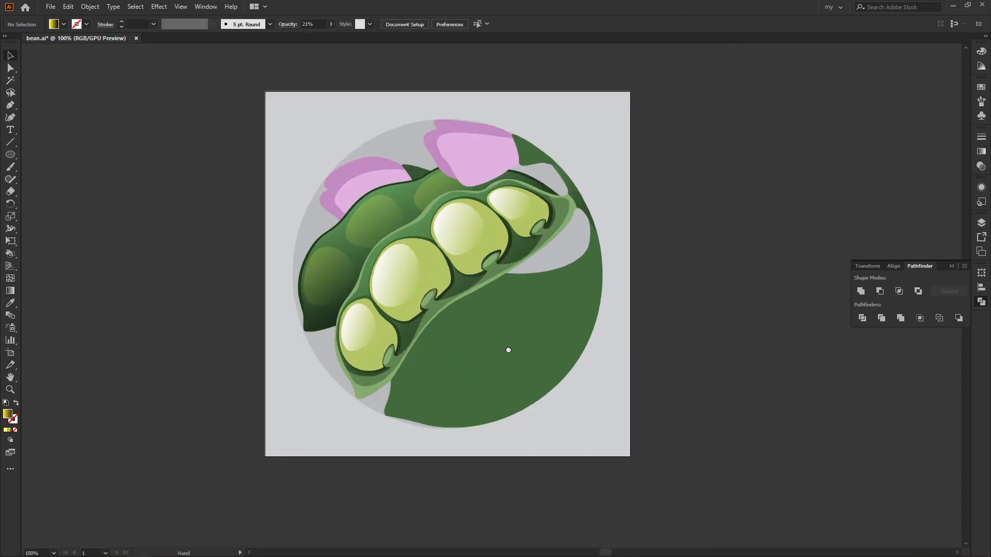
key(ctrl+plus)
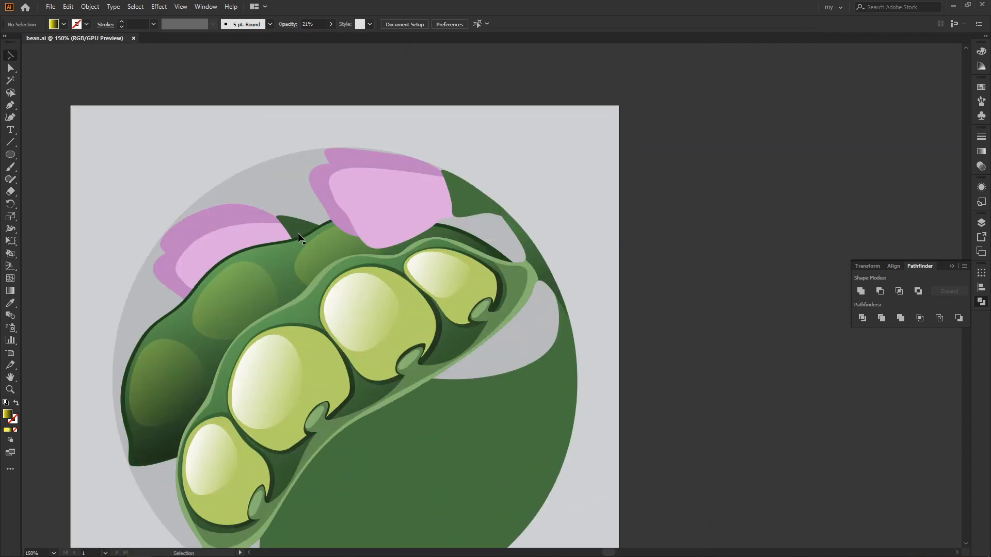
key(p)
scroll(330, 227, up, 2)
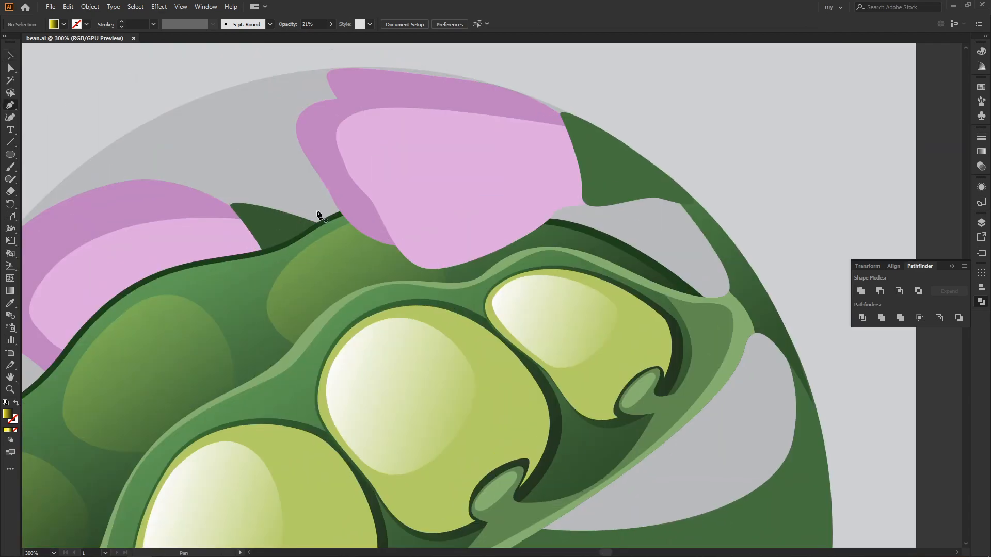
drag(342, 236, 360, 261)
drag(428, 295, 458, 302)
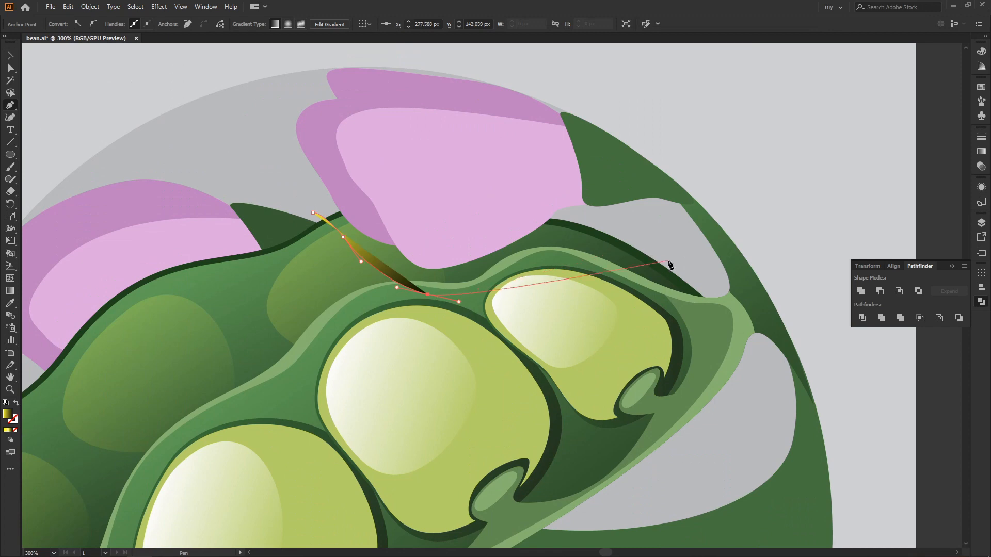
drag(668, 261, 747, 285)
key(Delete)
key(Delete)
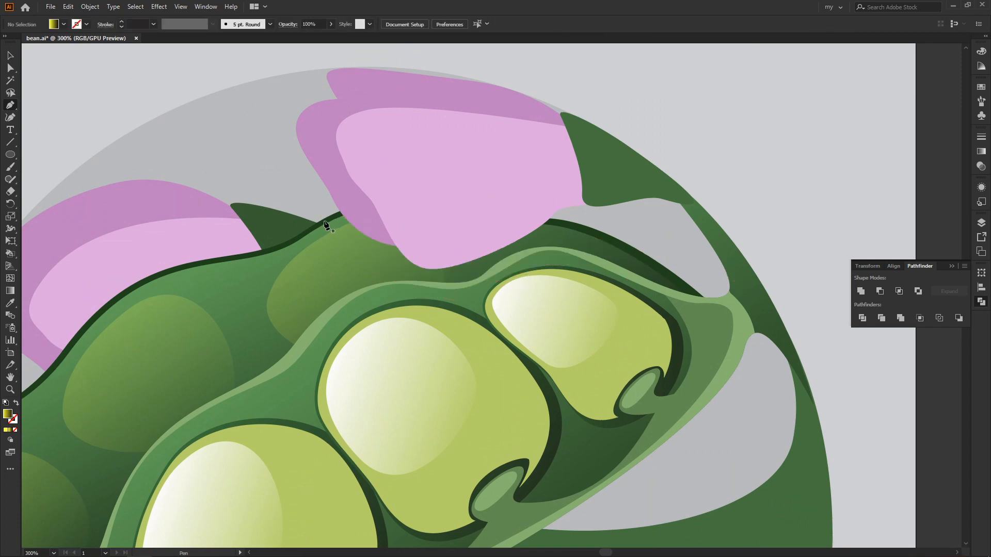
Draw a closed curved shadow shape about 155 by 41 px across the pods beneath the upper pink flower with the Pen tool.
click(357, 205)
drag(312, 246, 316, 274)
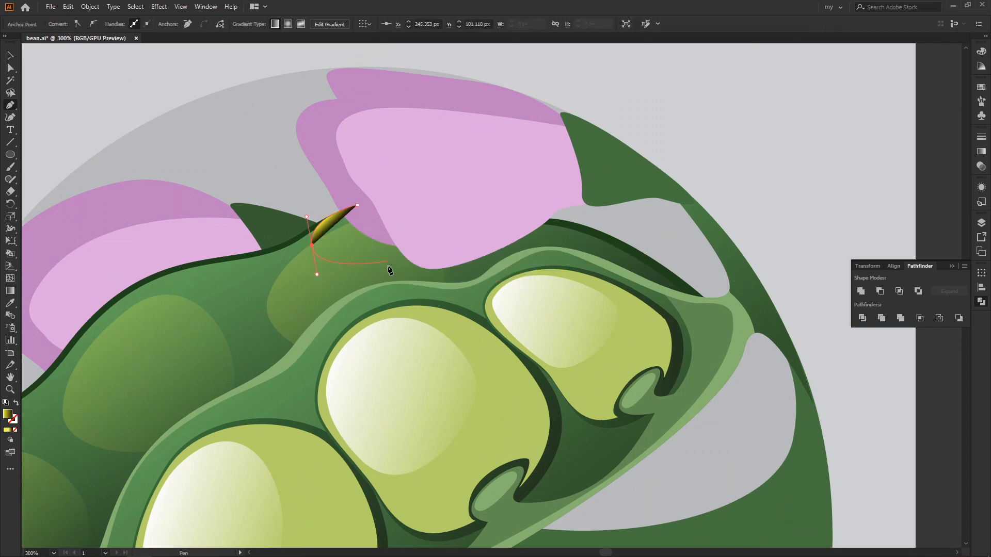
drag(396, 267, 458, 292)
click(489, 287)
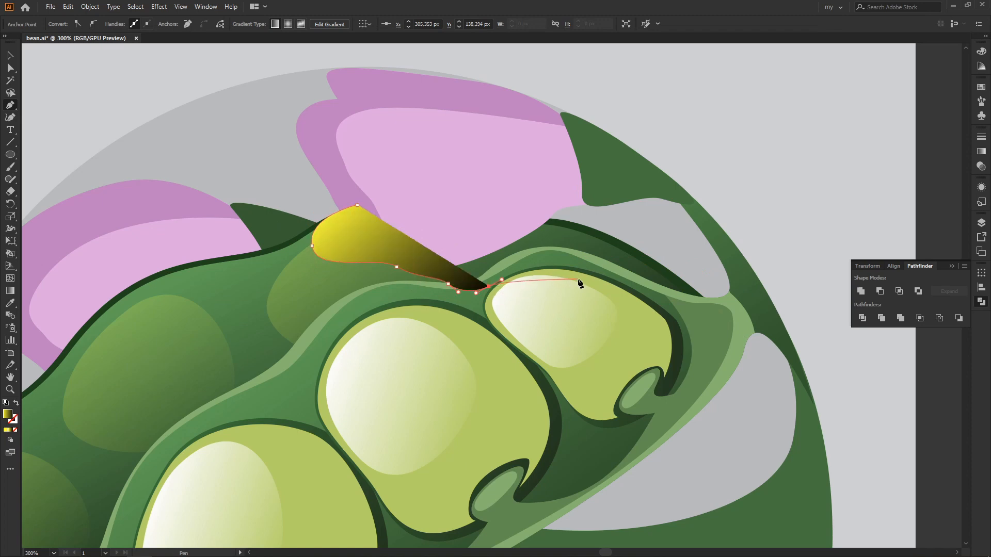
click(580, 279)
drag(650, 281, 642, 258)
drag(532, 220, 447, 218)
drag(357, 206, 410, 192)
Fill the shadow shape with pure black and set its opacity to 37%.
key(v)
click(64, 24)
click(31, 42)
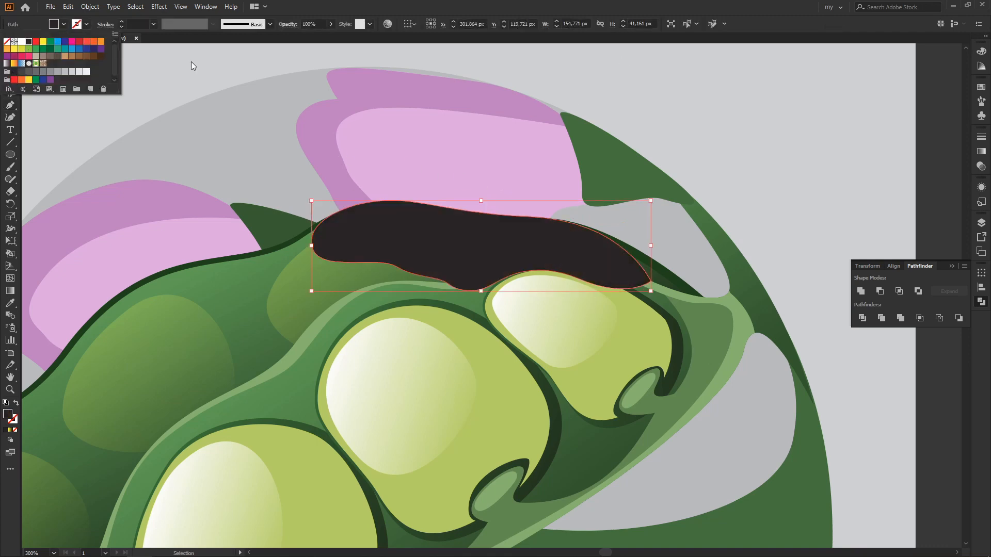
click(192, 66)
double_click(7, 415)
click(254, 447)
click(483, 340)
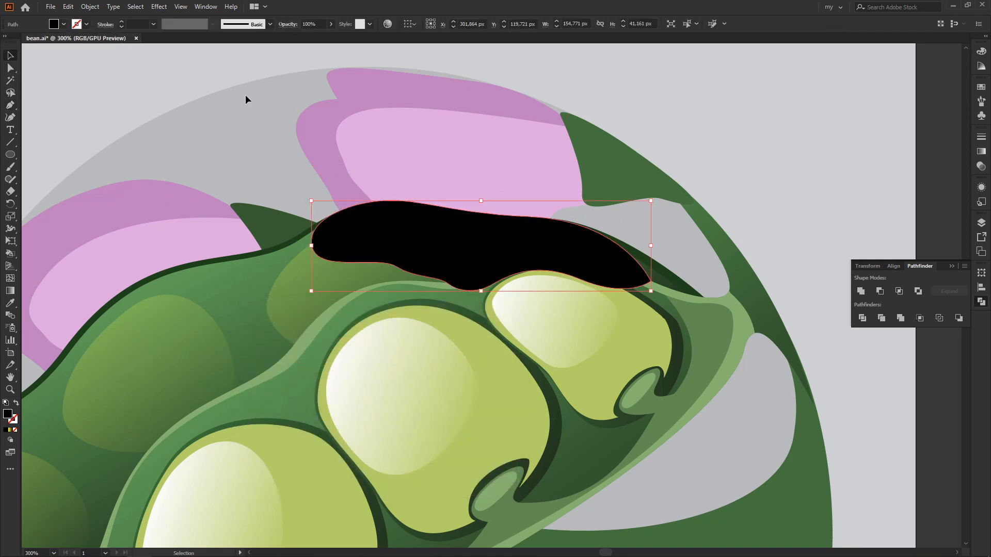
click(303, 35)
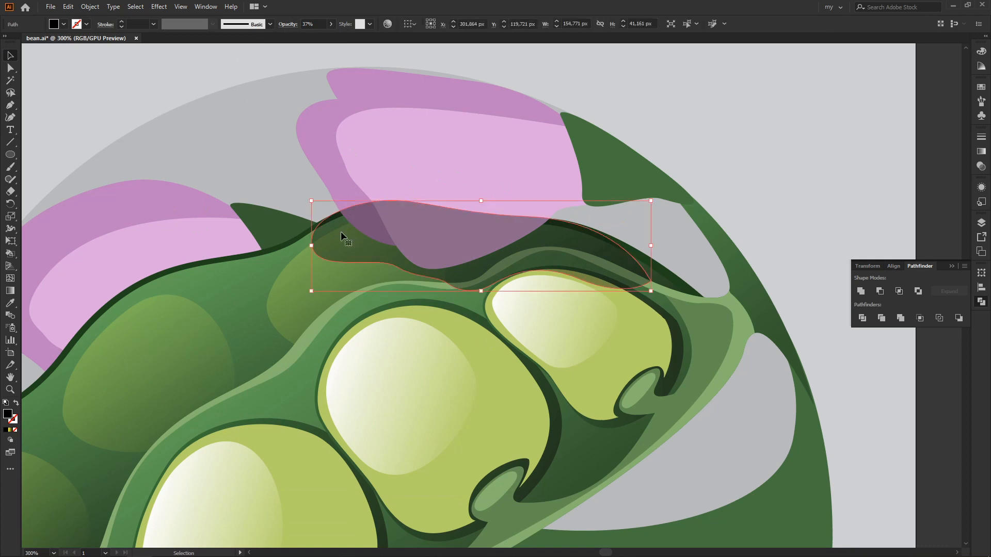
Bring the upper flower's pink petals and the green leaf beside it to the front, above the shadow.
key(a)
key(ctrl+])
click(330, 134)
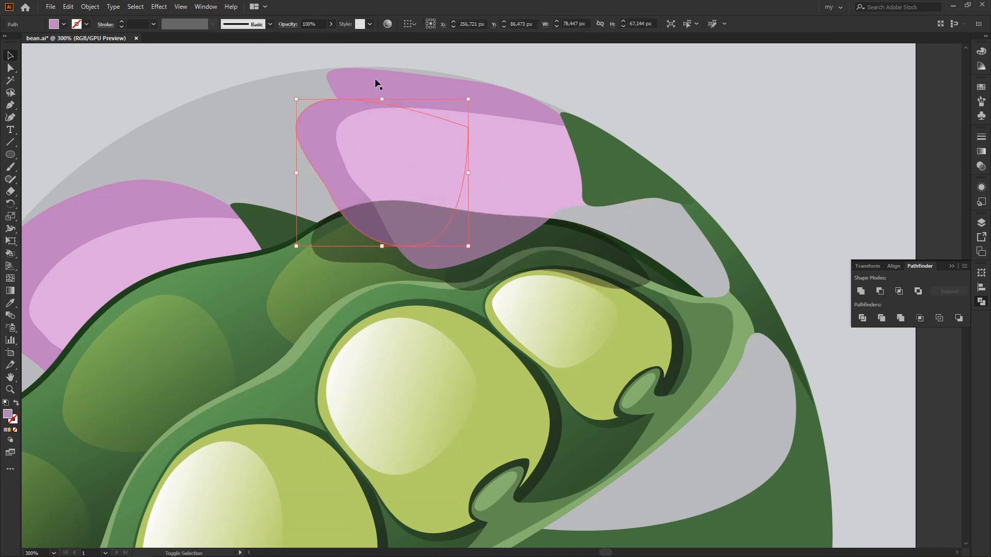
shift+click(375, 80)
shift+click(464, 137)
shift+click(626, 154)
key(ctrl+shift+])
key(ctrl+shift+a)
Fill the shadow beneath the upper flower with a linear white-to-black gradient.
key(ctrl+minus)
key(ctrl+minus)
key(ctrl+minus)
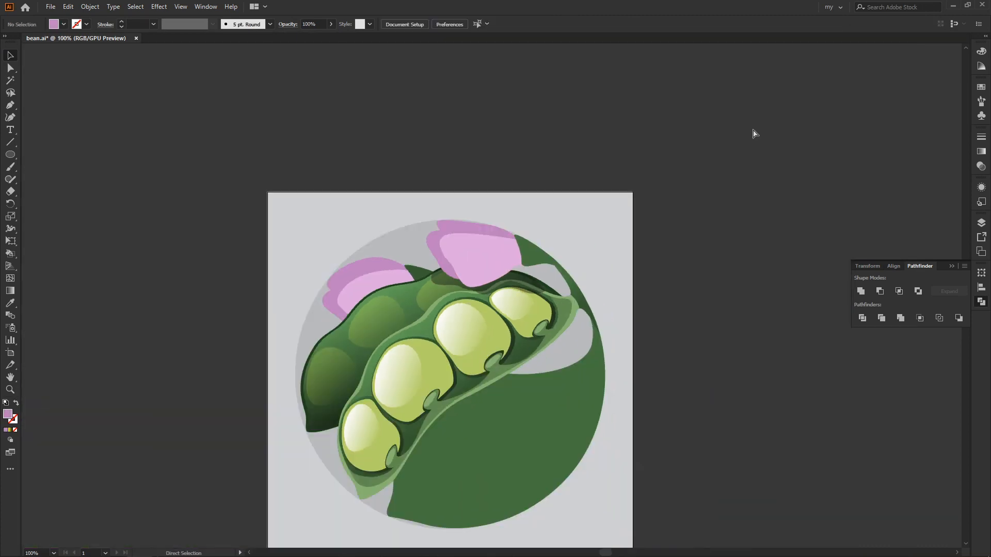
key(ctrl+plus)
key(ctrl+plus)
key(ctrl+plus)
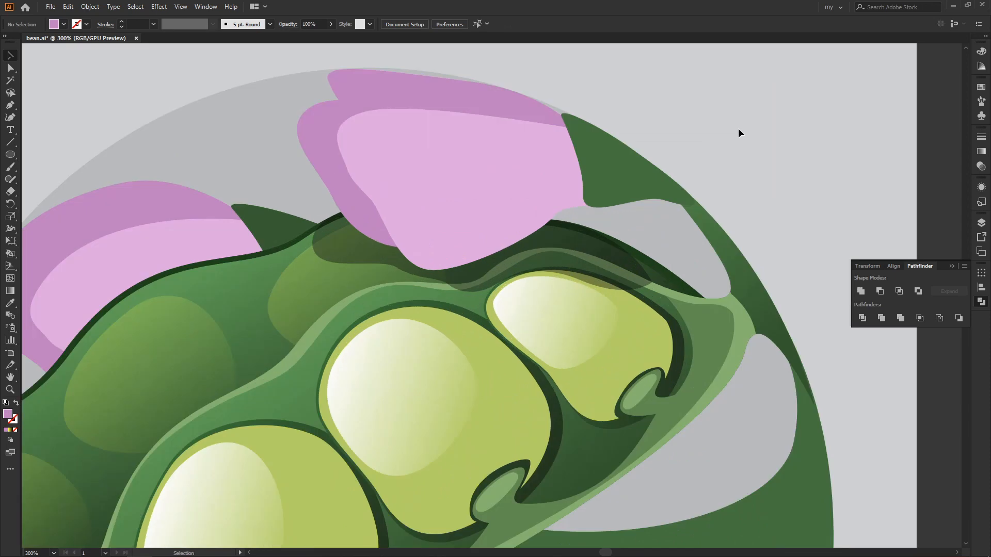
click(562, 255)
click(981, 151)
click(903, 144)
click(873, 146)
click(824, 161)
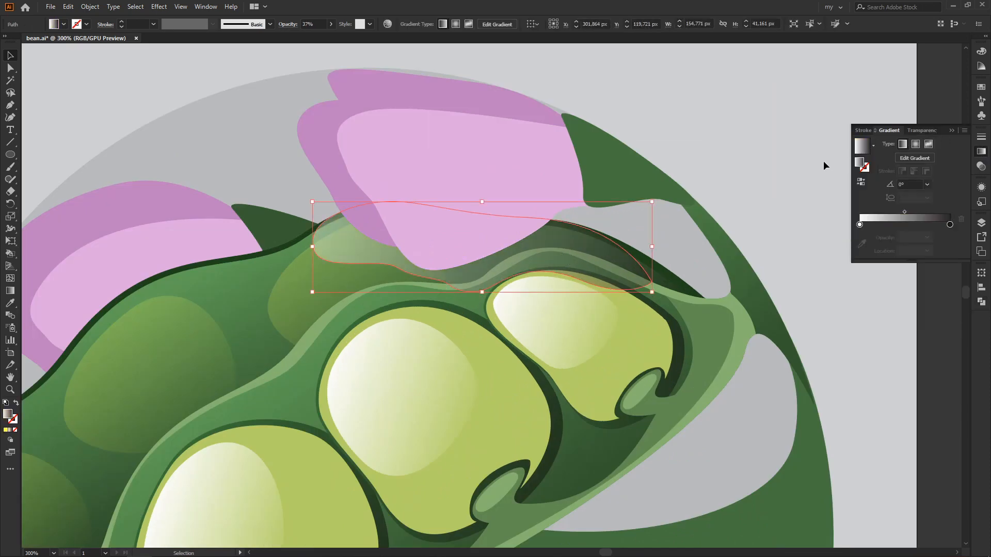
Reduce the red and green in the dark end stop of the shadow's linear gradient to make it near-black.
double_click(950, 225)
drag(871, 266, 862, 266)
drag(868, 282, 863, 283)
click(891, 122)
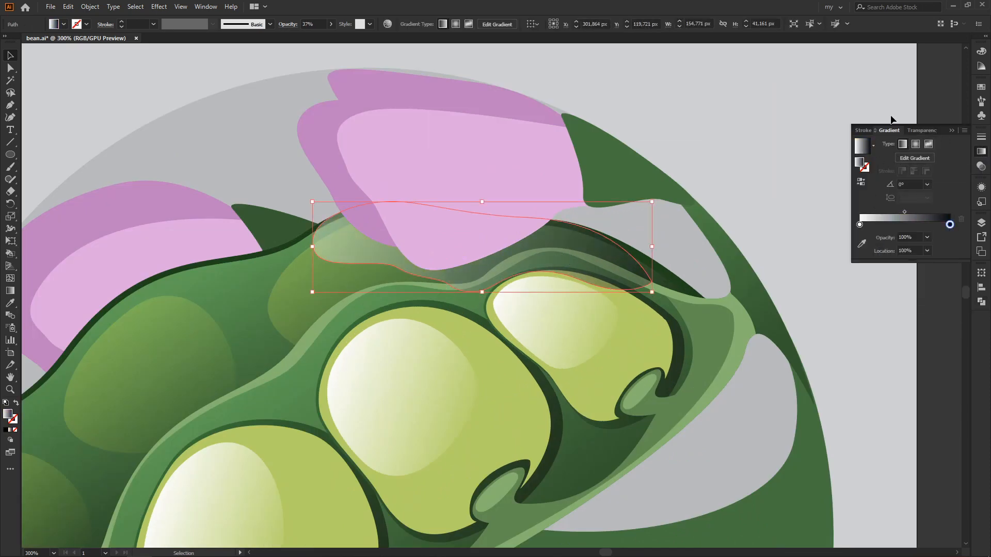
Set the shadow's blend mode to Multiply and redirect its gradient to run steeply from white at the lower edge to black beneath the petals.
click(921, 130)
click(897, 143)
click(876, 180)
key(g)
drag(477, 298, 486, 239)
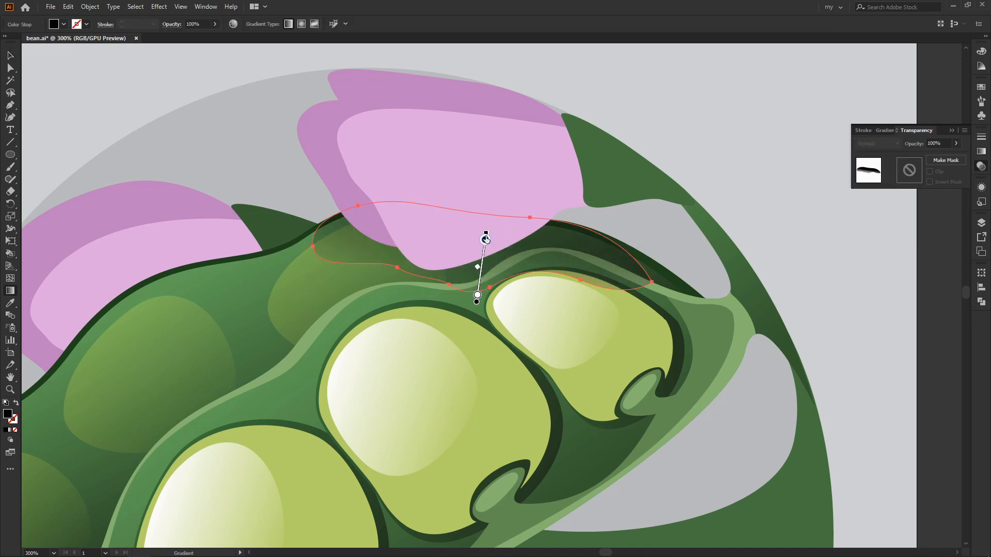
key(a)
click(713, 125)
key(ctrl+minus)
key(ctrl+minus)
key(ctrl+equal)
key(ctrl+equal)
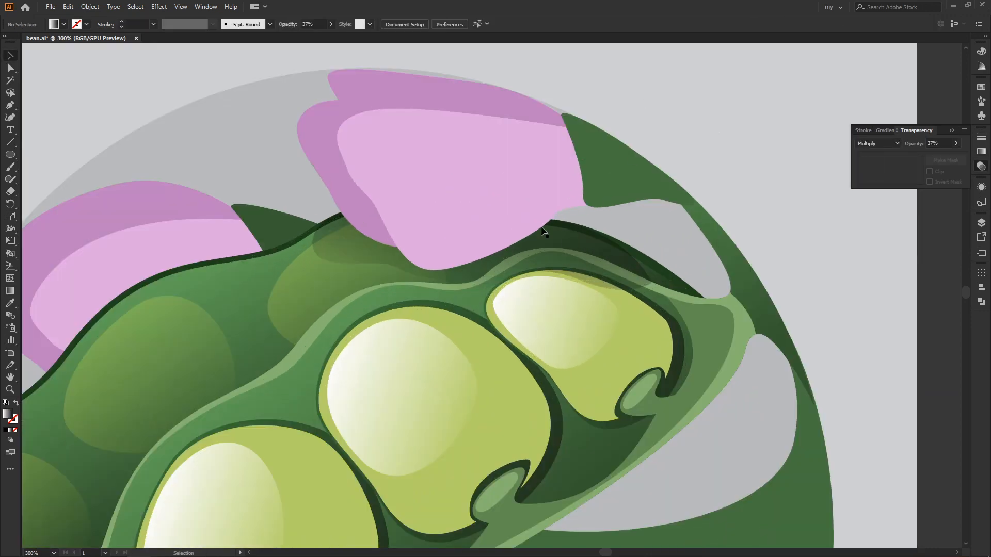
Reshape the shadow's right end by raising its end anchor and shortening the curve handle on the upper edge.
click(542, 228)
drag(651, 281, 651, 260)
drag(623, 221, 604, 221)
drag(652, 261, 649, 261)
click(718, 180)
Redraw the shadow's gradient direction so it starts lower on the pod and fades upward at a slight slant.
click(572, 234)
key(g)
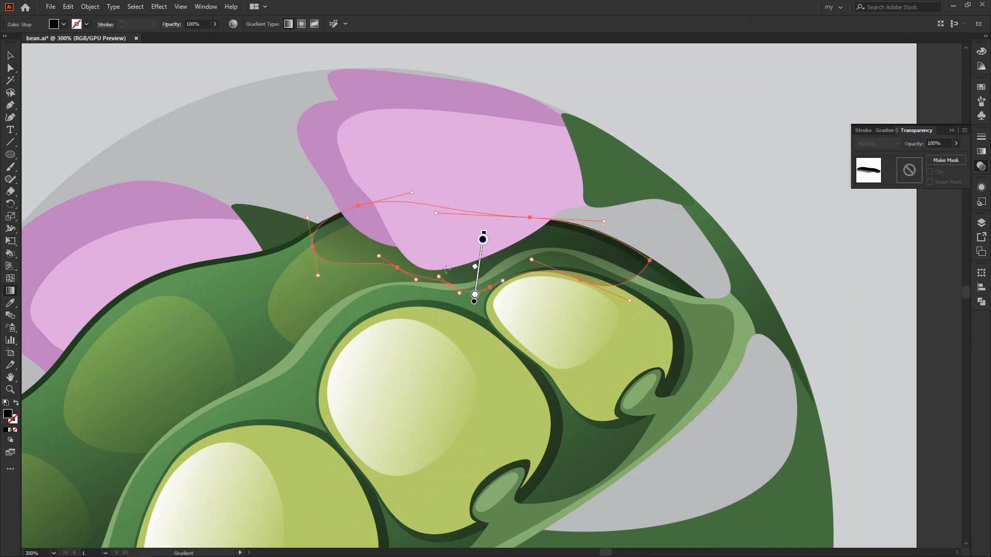
drag(413, 295, 427, 243)
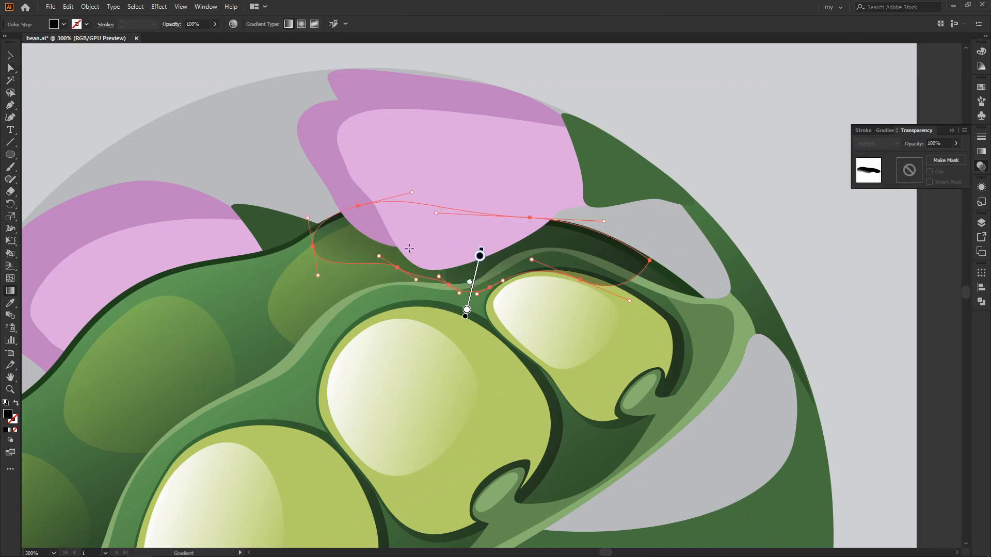
key(v)
click(690, 99)
key(ctrl+minus)
key(ctrl+minus)
key(space)
drag(610, 280, 603, 244)
key(ctrl+plus)
key(ctrl+plus)
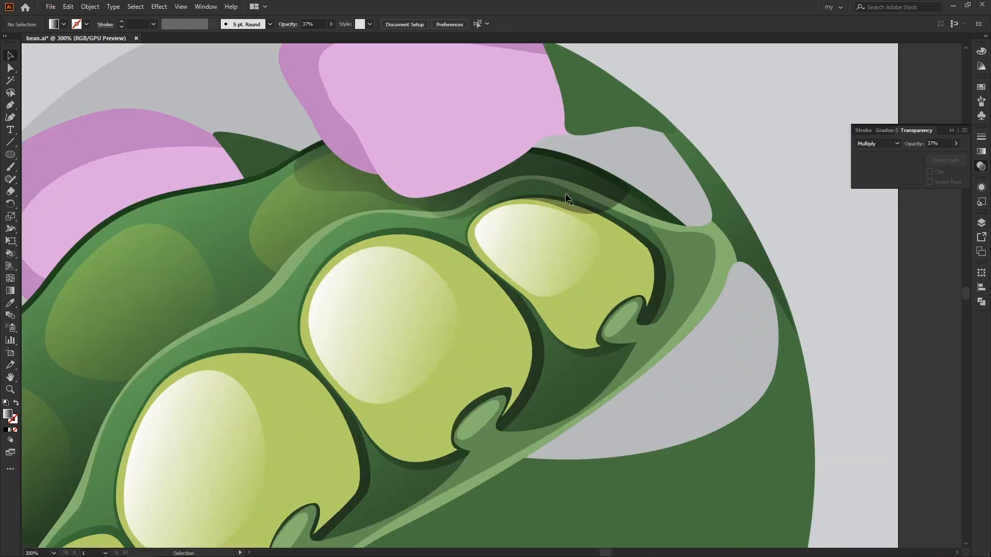
Move the anchor on the shadow's lower edge above the uppermost bean slightly up and to the right.
key(a)
click(562, 209)
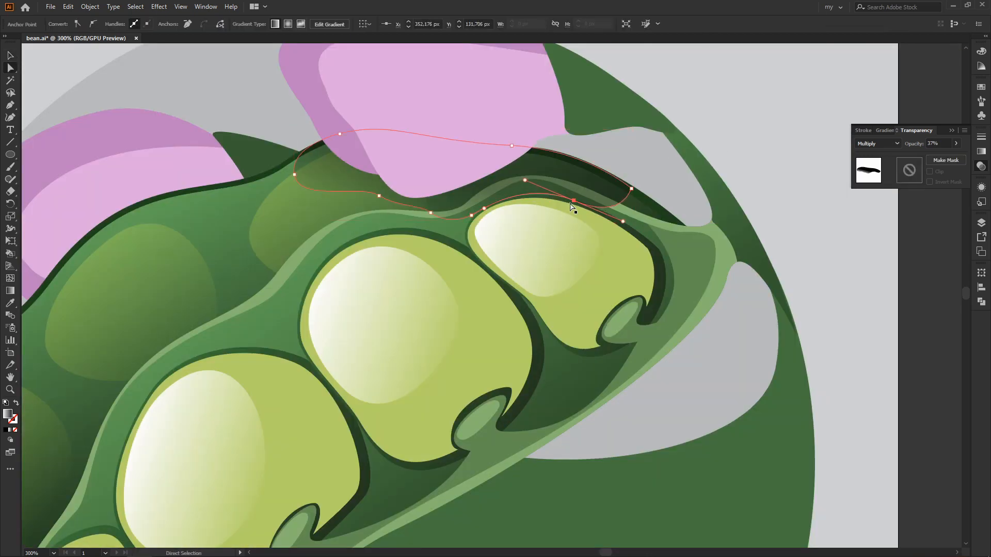
key(v)
click(725, 126)
key(ctrl+minus)
key(ctrl+minus)
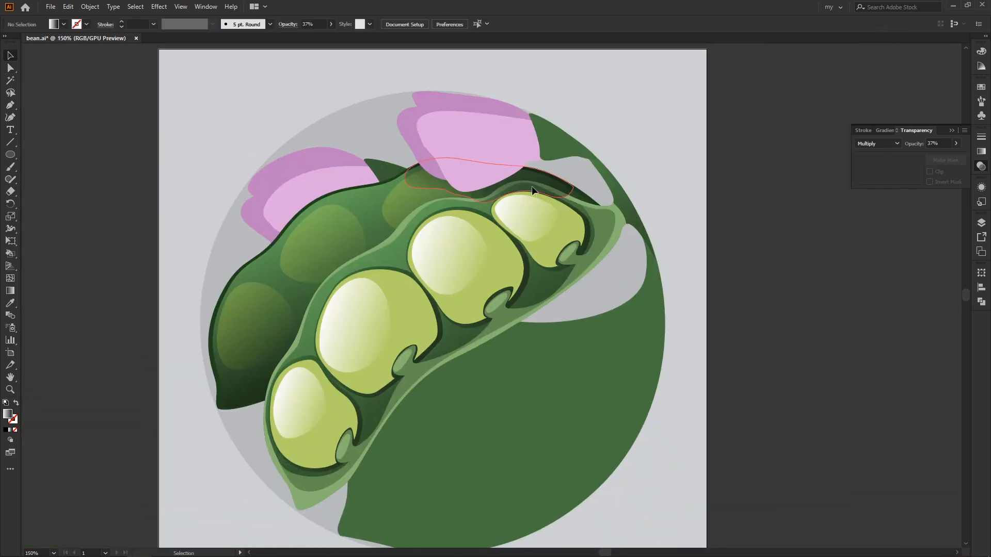
Raise the opacity of the shadow beneath the upper flower to 60%.
click(482, 170)
click(331, 24)
mouse_move(306, 37)
mouse_down()
mouse_move(329, 37)
mouse_move(314, 38)
mouse_up()
click(630, 119)
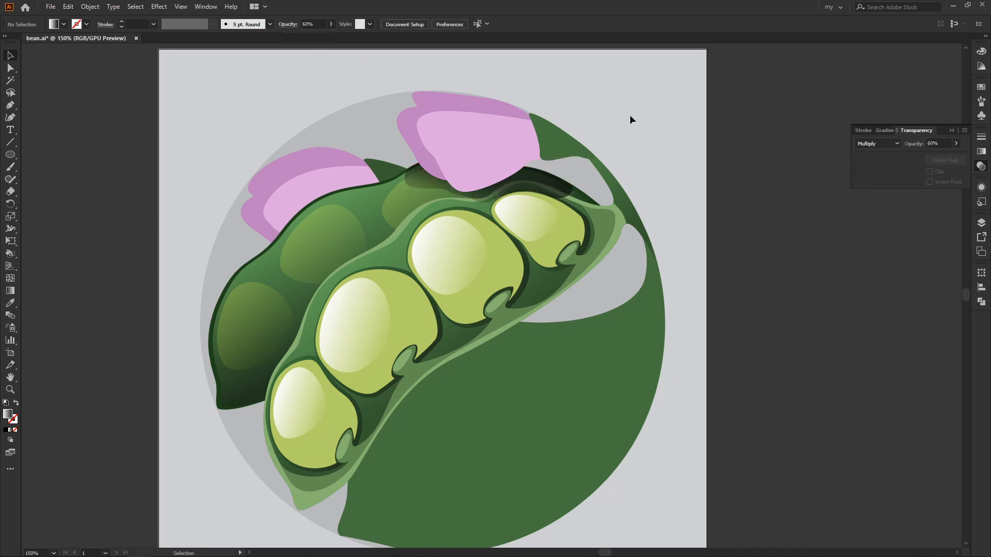
Duplicate the middle bean bulge highlight on the rear pod in front of itself and shrink the copy slightly.
scroll(631, 119, down, 2)
click(314, 209)
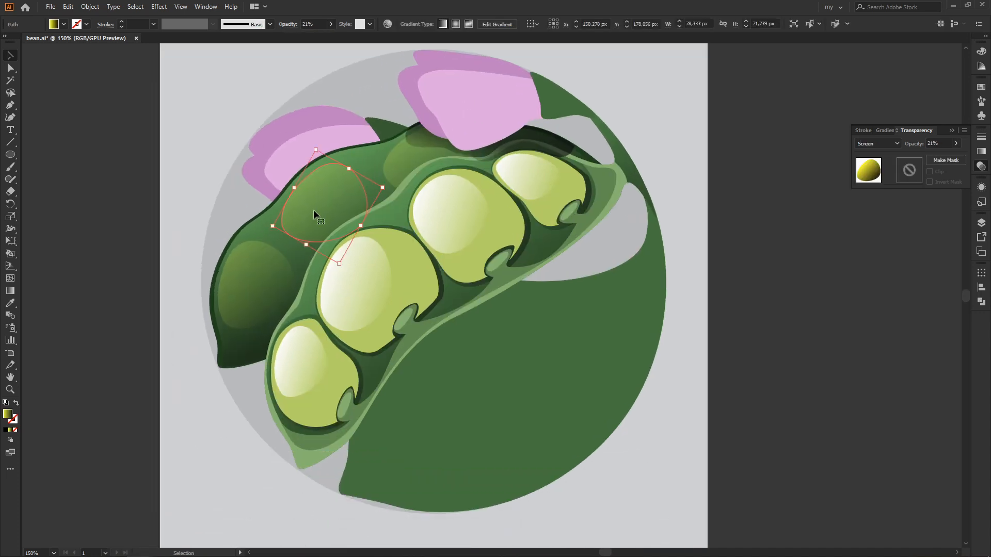
click(542, 140)
click(711, 50)
click(317, 205)
key(ctrl+c)
key(ctrl+f)
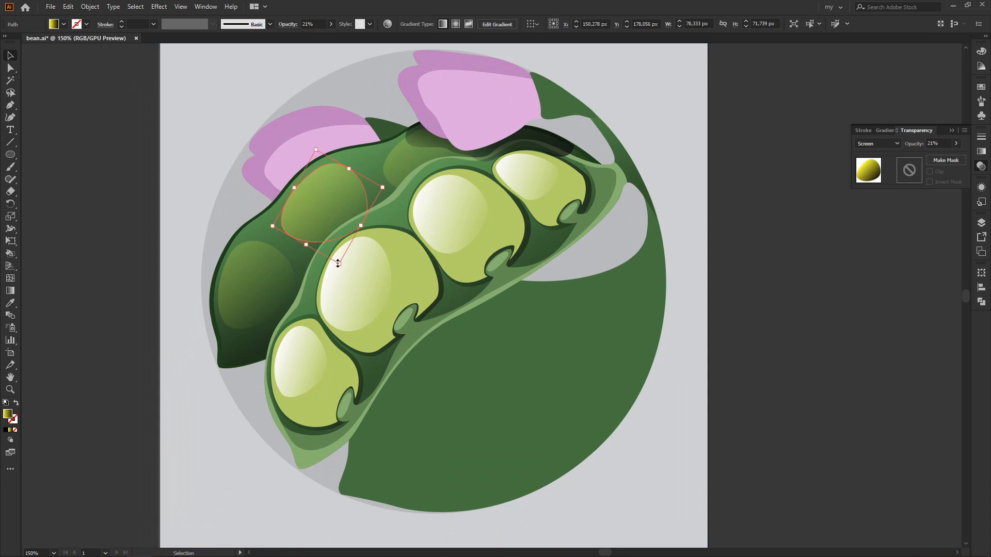
drag(339, 263, 337, 253)
click(604, 80)
Duplicate the lowest bulge highlight on the rear pod in place, shrink the copy and shift it slightly up and left.
click(245, 287)
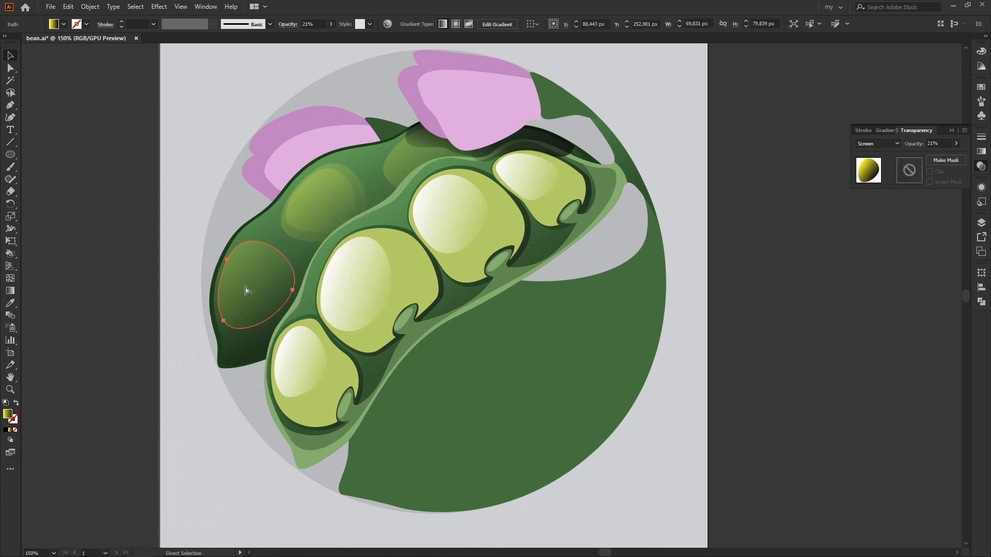
key(ctrl+c)
key(ctrl+f)
drag(295, 329, 285, 317)
drag(262, 282, 256, 278)
Duplicate the rear pod's uppermost bulge highlight in place, shrink the copy and shift it slightly left.
click(394, 155)
key(ctrl+c)
key(ctrl+f)
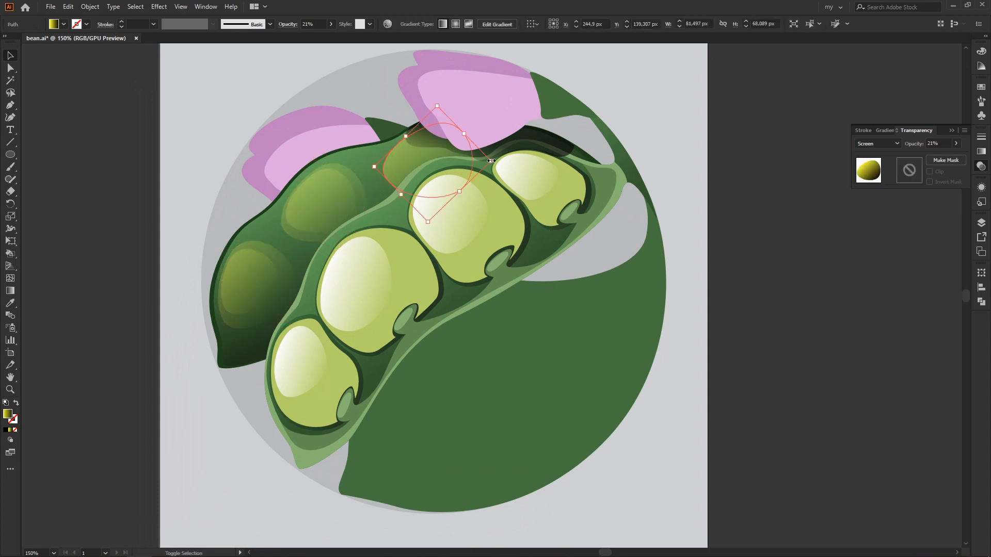
drag(491, 161, 479, 161)
drag(416, 158, 411, 156)
click(615, 83)
key(ctrl+minus)
key(ctrl+plus)
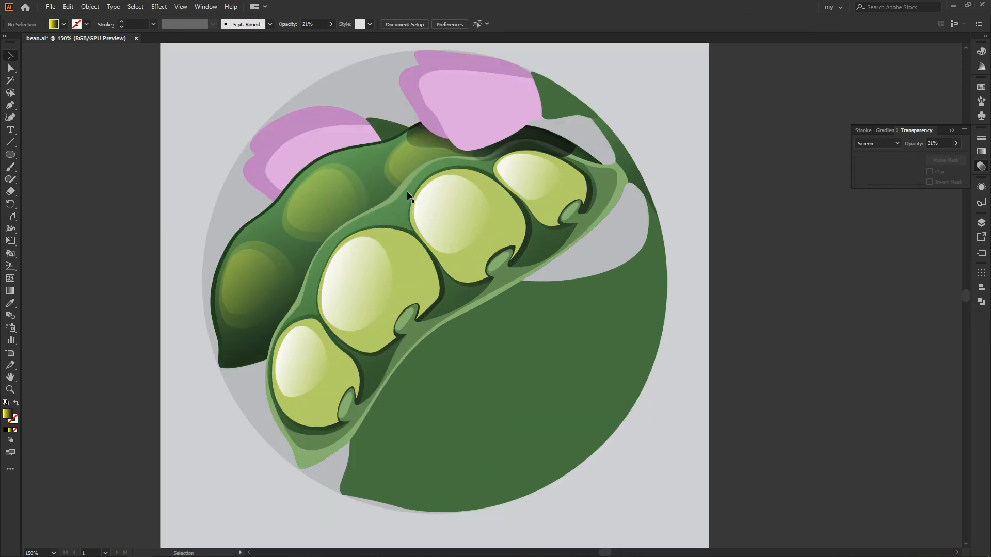
Combine the light green rim pieces along both sides of the front pod into one compound path.
click(407, 191)
shift+click(603, 222)
click(980, 303)
key(ctrl+8)
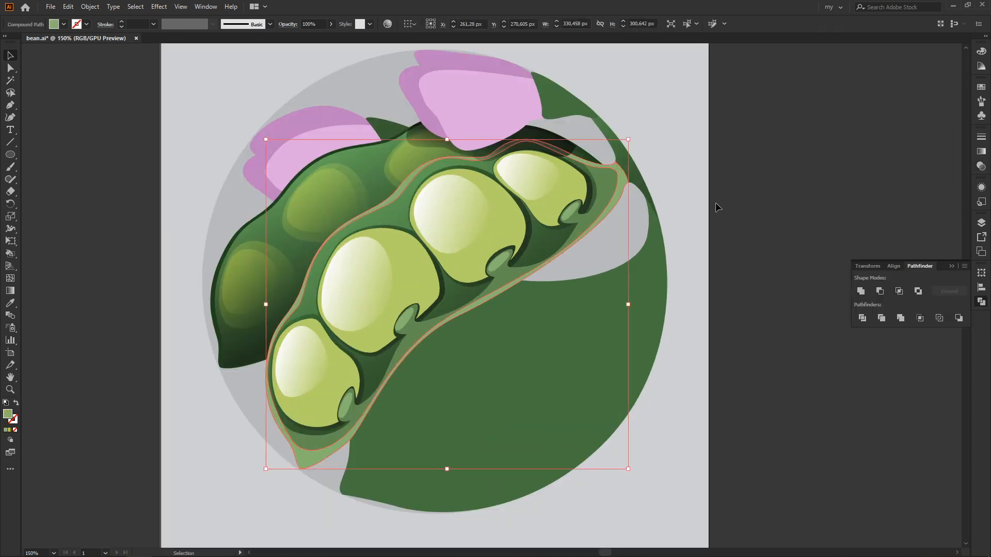
Fill the front pod's rim with the linear yellow gradient and change its dark end stop to a muted green.
click(980, 151)
click(873, 206)
double_click(949, 225)
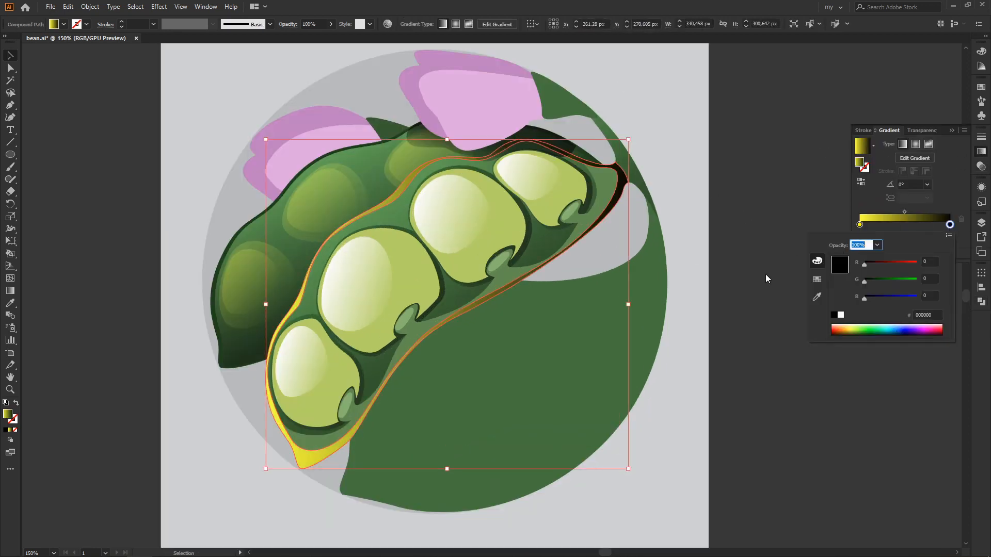
click(817, 297)
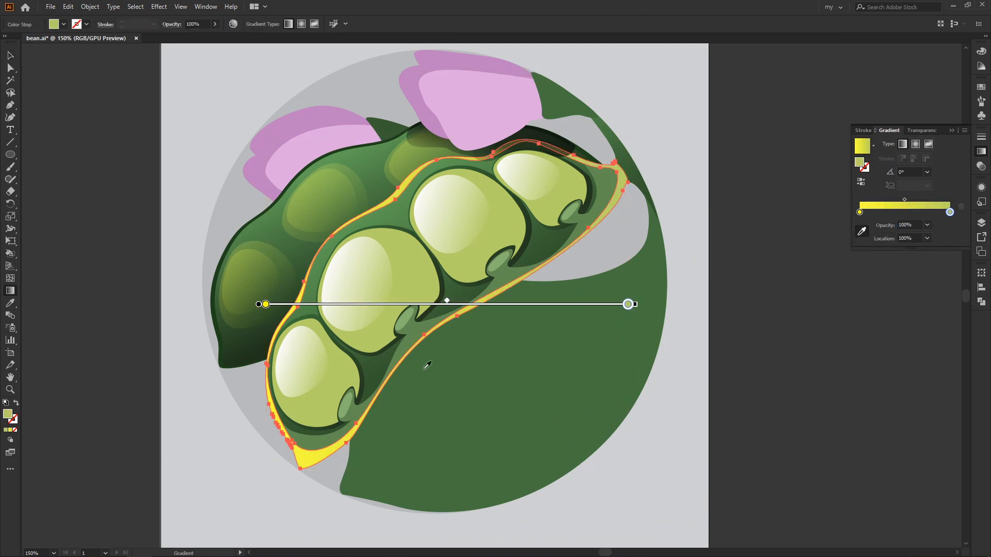
double_click(7, 414)
drag(309, 367, 312, 376)
click(393, 434)
click(489, 339)
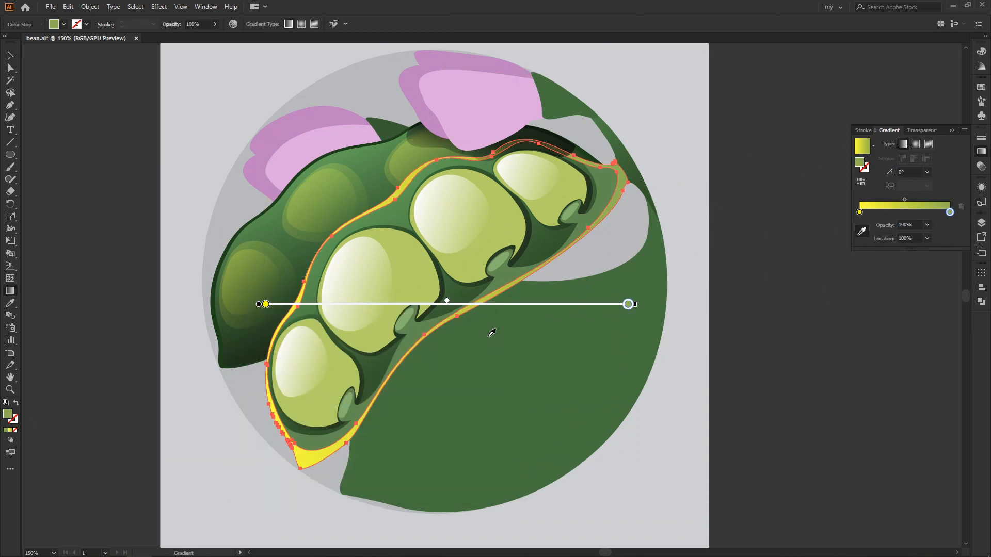
Redirect the rim's gradient diagonally along the front pod, from its lower tip to its upper end, at about 35.4°.
key(v)
key(g)
drag(271, 428, 629, 173)
Change the yellow start stop of the rim's gradient to the pale green C7D685 and reopen its colour for editing.
double_click(271, 429)
key(Escape)
double_click(7, 414)
click(297, 361)
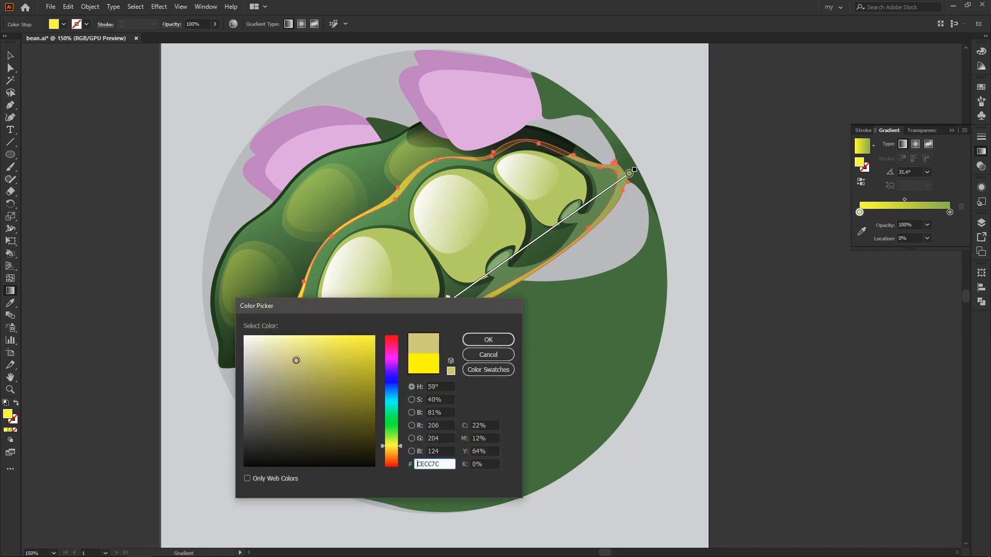
drag(400, 448, 401, 444)
click(469, 338)
double_click(9, 417)
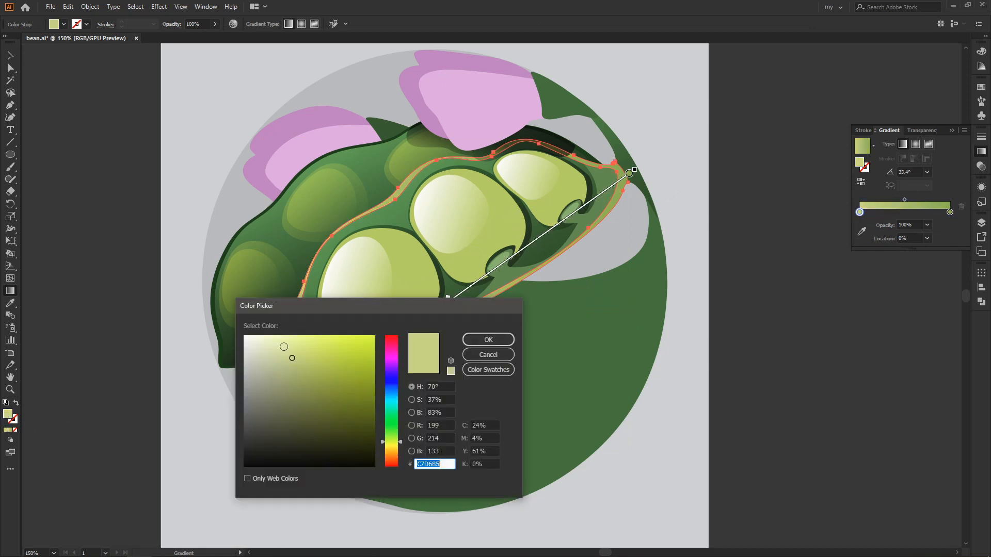
Lighten the starting colour stop of the pod rim's gradient to a paler yellow-green and deselect the rim.
click(283, 346)
click(498, 340)
key(v)
click(179, 351)
key(ctrl+minus)
key(ctrl+minus)
key(ctrl+plus)
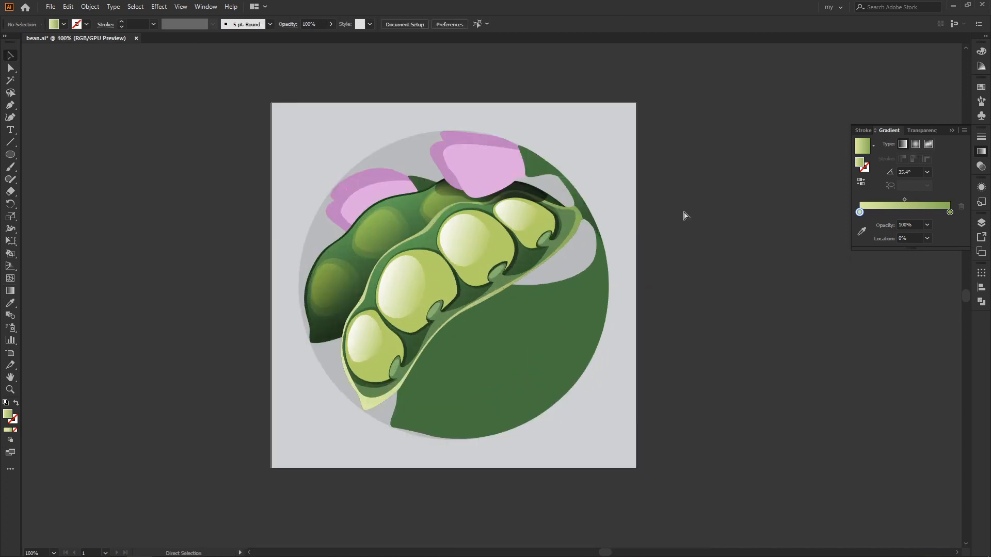
Fill the large leaf with a linear gradient running from light green at its lower-left tip to dark green at its upper right.
drag(607, 255, 562, 280)
scroll(579, 319, up, 1)
click(490, 361)
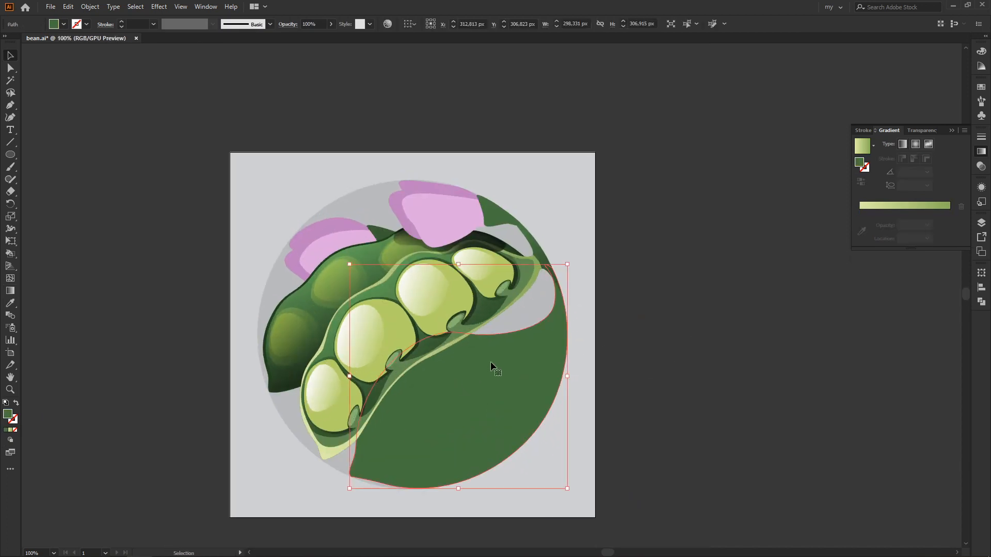
key(g)
click(516, 453)
drag(405, 488, 549, 274)
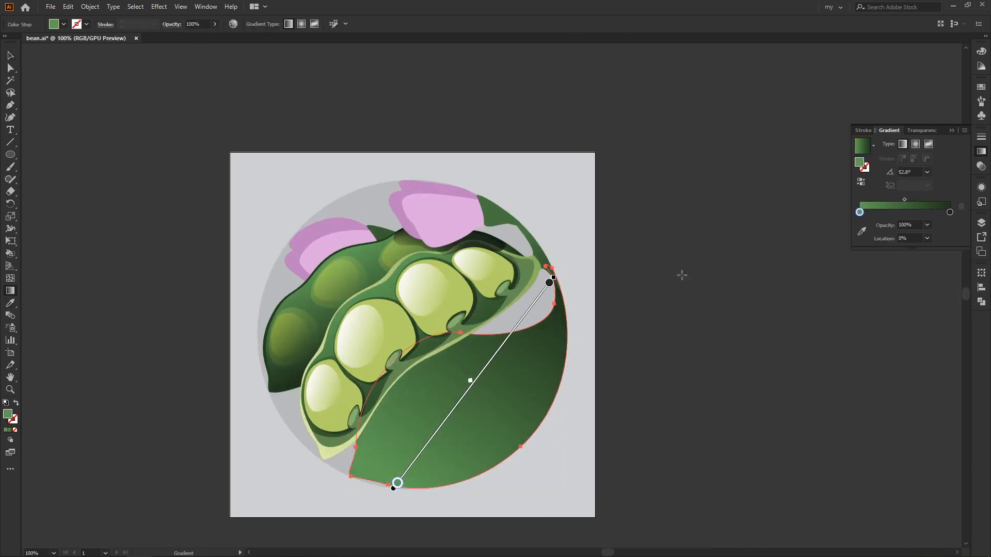
key(v)
click(628, 277)
scroll(664, 308, down, 2)
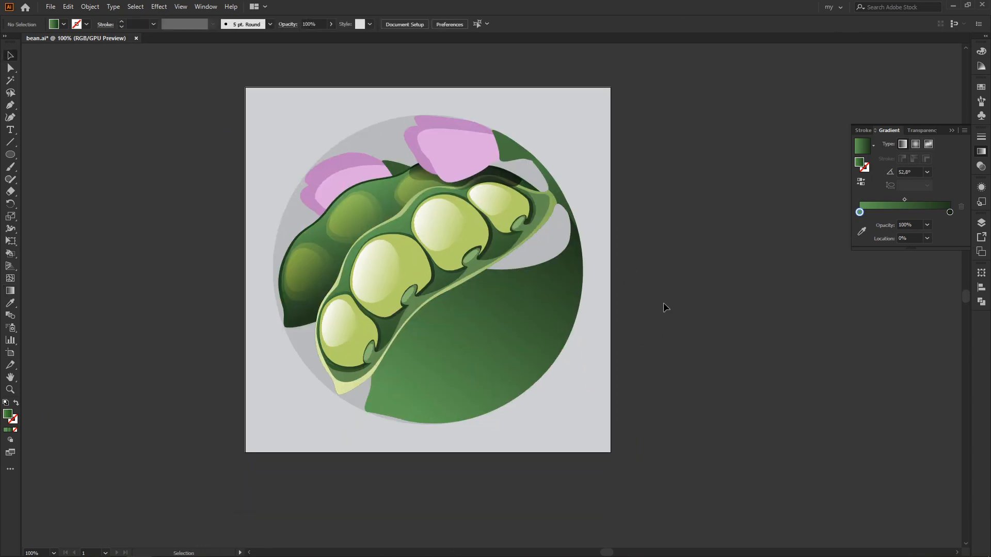
Draw a narrow white oval highlight about 15 × 27 px on the upper left of the second pea from the bottom.
click(63, 24)
click(23, 39)
click(153, 138)
key(ctrl+plus)
key(ctrl+plus)
key(p)
drag(292, 272, 354, 311)
drag(370, 294, 357, 333)
key(v)
click(702, 289)
drag(702, 289, 630, 260)
drag(291, 283, 299, 287)
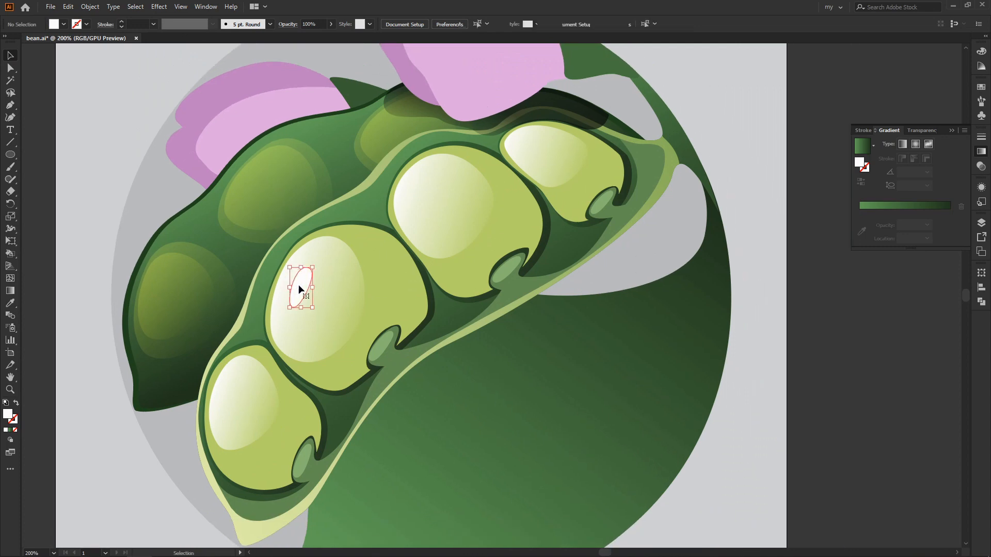
Copy the white highlight onto the lowest pea and scale the copy down.
click(582, 337)
drag(582, 337, 619, 280)
click(272, 340)
drag(282, 317, 277, 330)
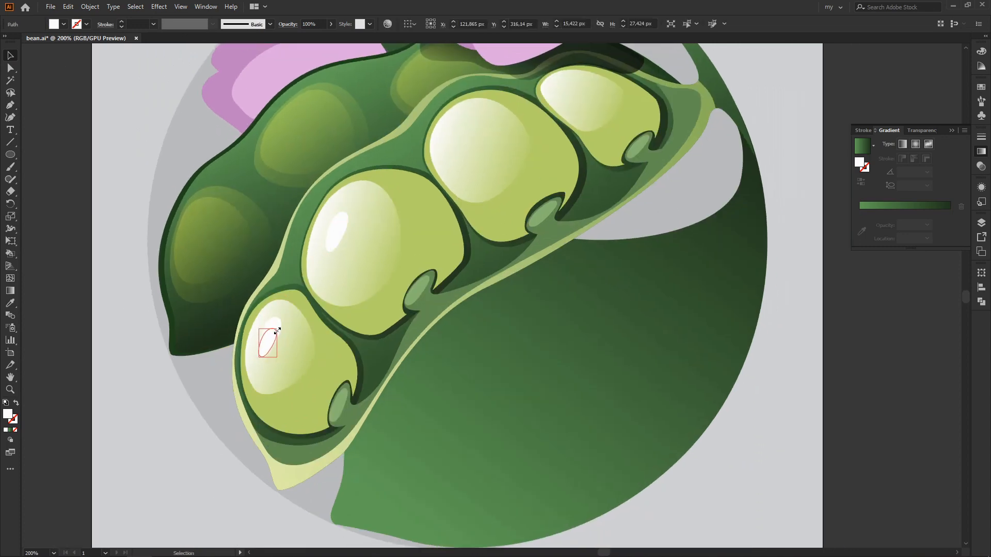
Copy the white highlight onto the third pea from the bottom and rotate it clockwise to follow the pea's edge.
click(184, 354)
drag(185, 353, 114, 392)
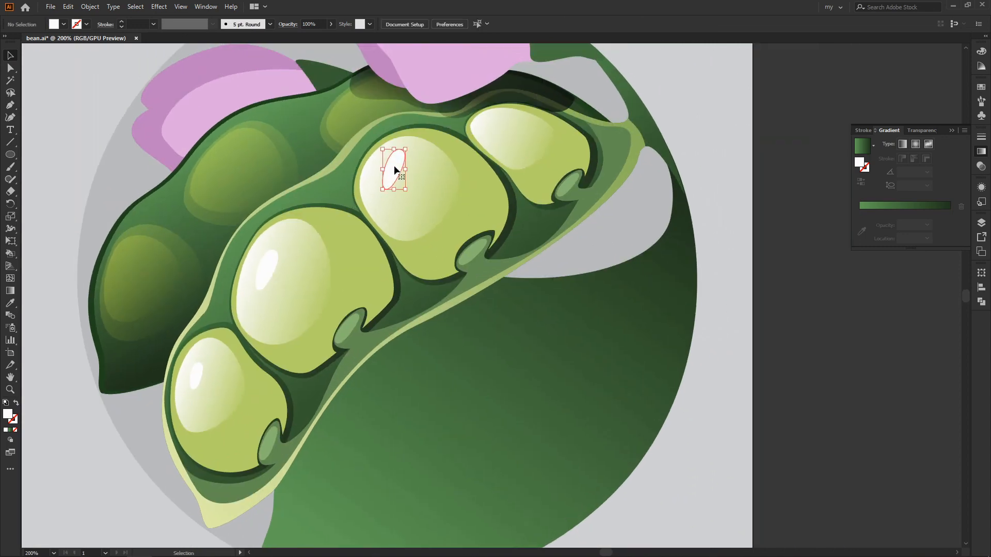
click(408, 167)
click(402, 160)
mouse_move(405, 170)
mouse_down()
mouse_move(413, 175)
mouse_move(421, 148)
mouse_move(394, 167)
mouse_up()
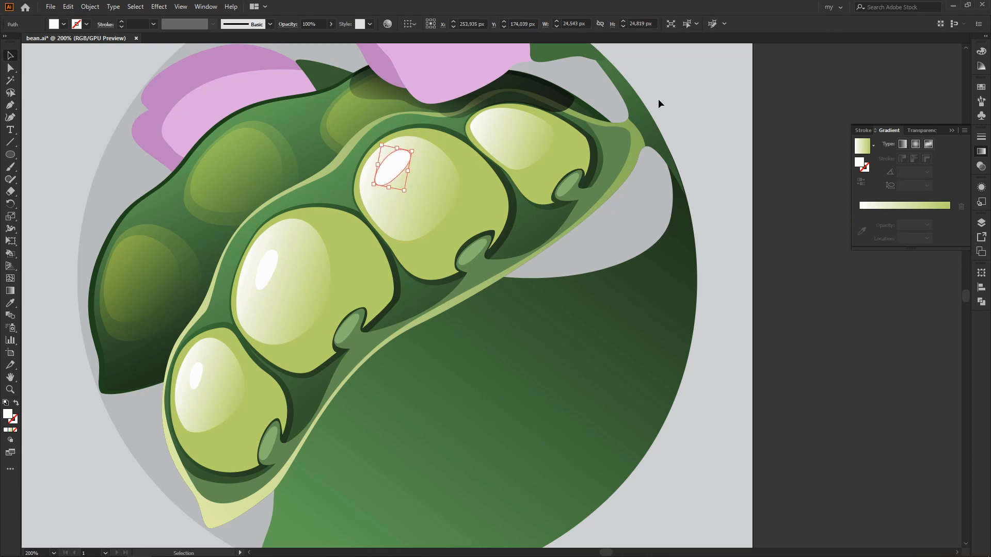
click(658, 100)
Place a smaller copy of the white highlight on the uppermost pea and deselect it.
drag(474, 164, 482, 145)
click(483, 125)
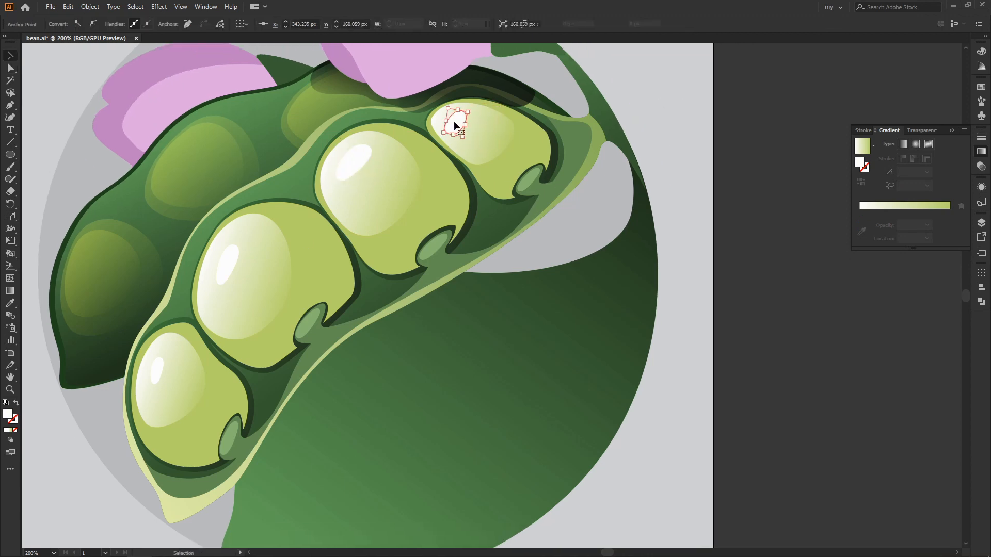
click(454, 121)
key(ctrl+shift+a)
drag(511, 186, 531, 189)
key(ctrl+minus)
key(ctrl+minus)
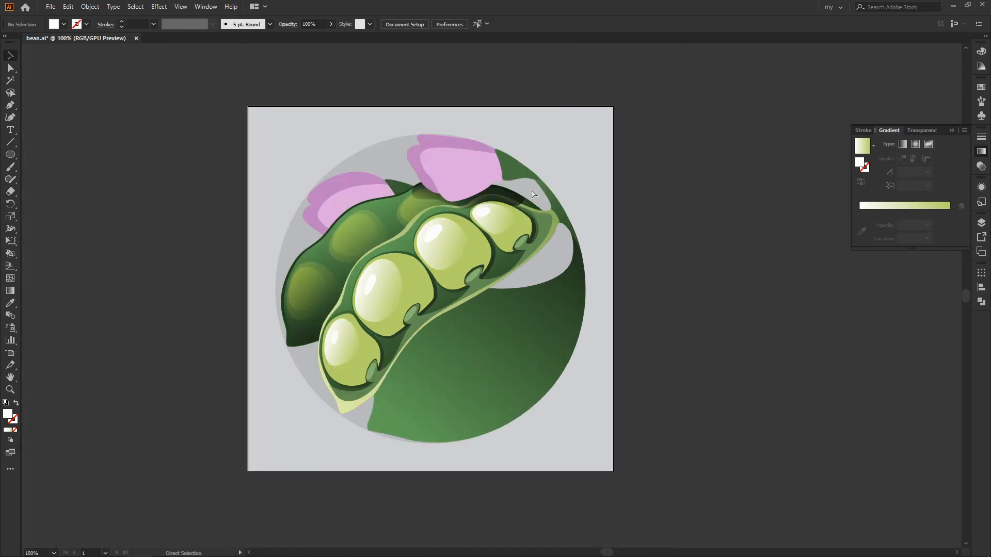
Draw a thin, curved main vein about 287 × 260 px from the leaf's lower-left tip to its upper-right end with the Pen tool.
key(ctrl+equal)
drag(490, 381, 459, 335)
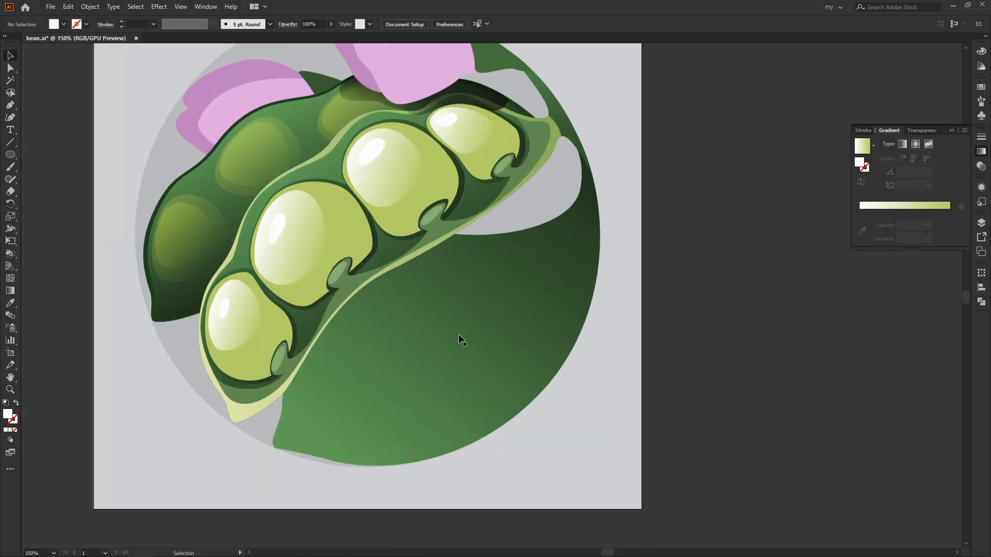
click(276, 445)
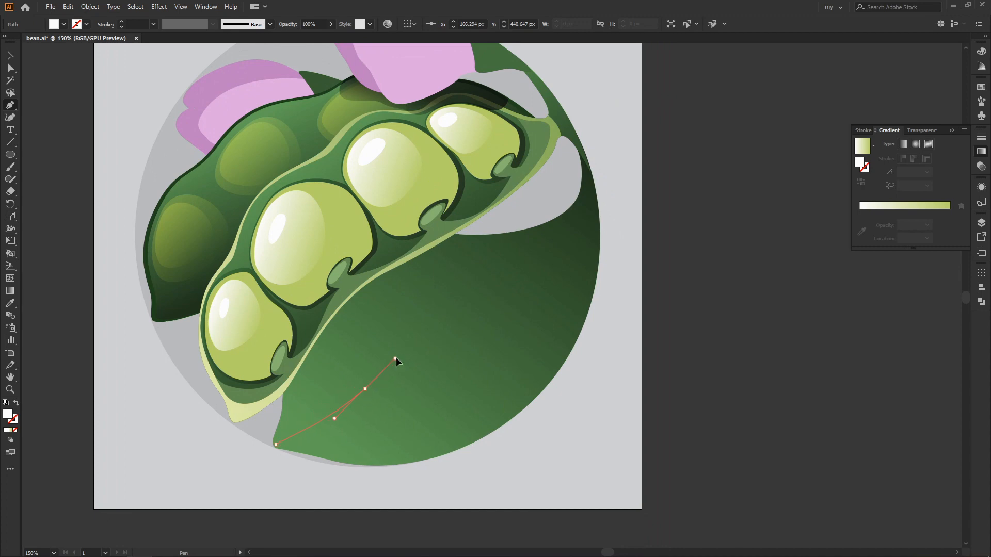
drag(395, 357, 410, 341)
drag(521, 286, 572, 262)
drag(585, 162, 575, 133)
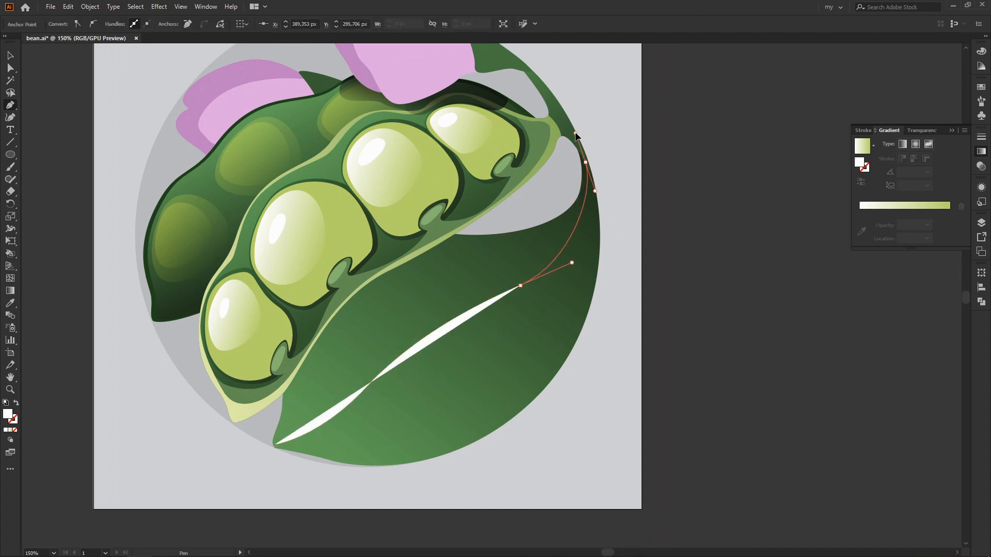
drag(529, 285, 456, 336)
click(375, 386)
drag(276, 444, 287, 469)
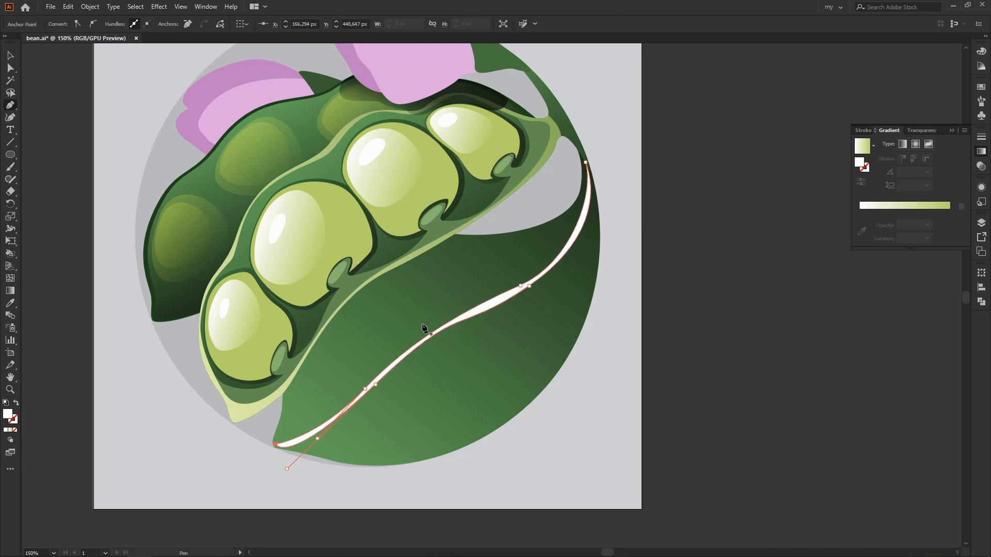
Fill the main vein with dark green #274417.
key(v)
double_click(5, 416)
drag(396, 440, 396, 432)
click(331, 431)
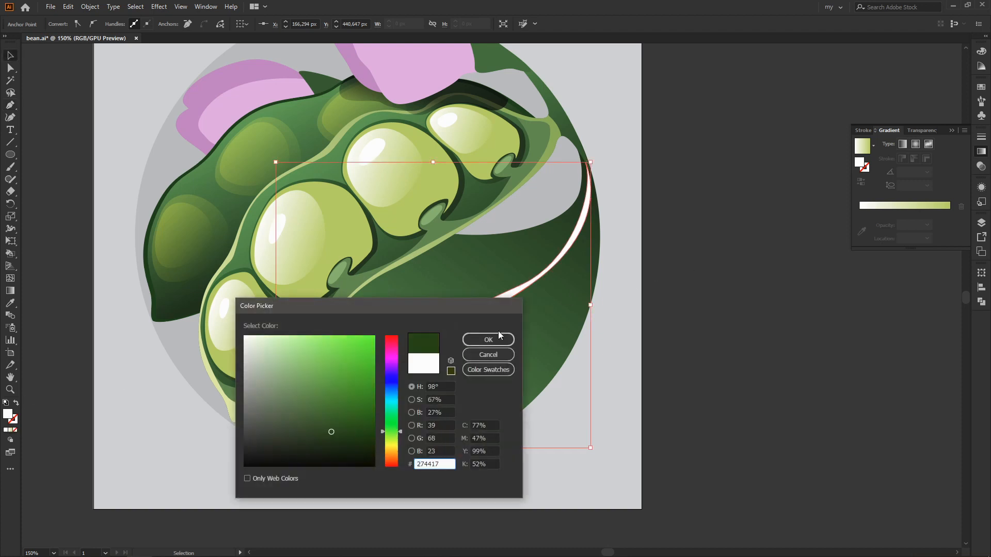
click(494, 337)
click(693, 254)
key(ctrl+minus)
key(ctrl+plus)
Sample the leaf's green gradient onto the main vein and run it from the vein's lower-left end to its upper-right end.
click(497, 303)
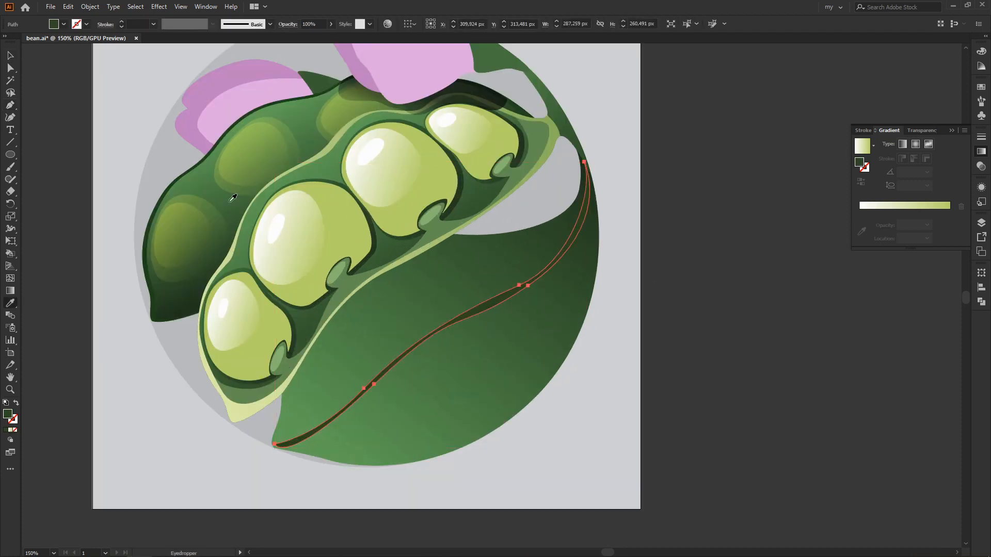
key(i)
click(424, 335)
key(g)
drag(268, 452, 599, 184)
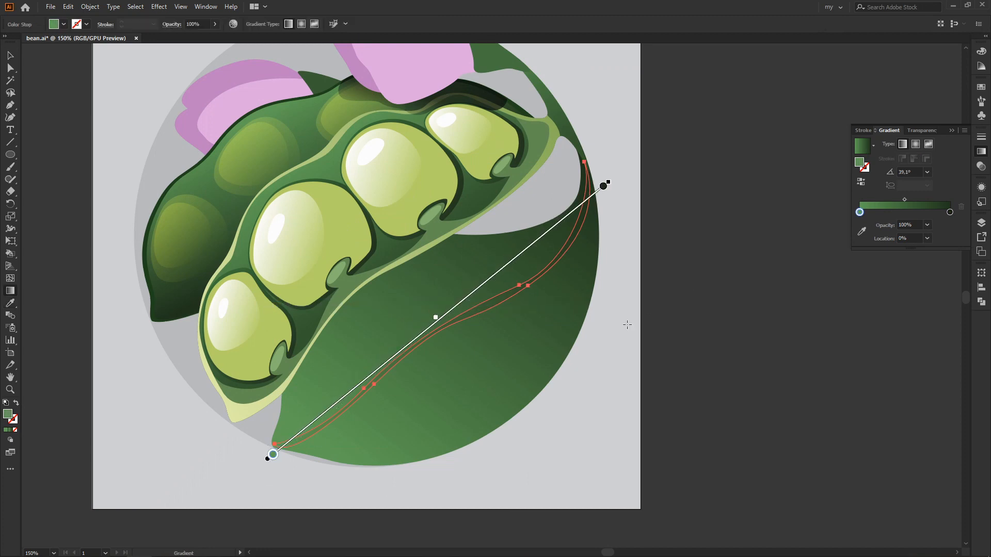
key(v)
click(680, 294)
key(ctrl+minus)
key(ctrl+minus)
key(ctrl+plus)
Set the colour stop at the lower-left end of the main vein's gradient to #477739.
click(481, 303)
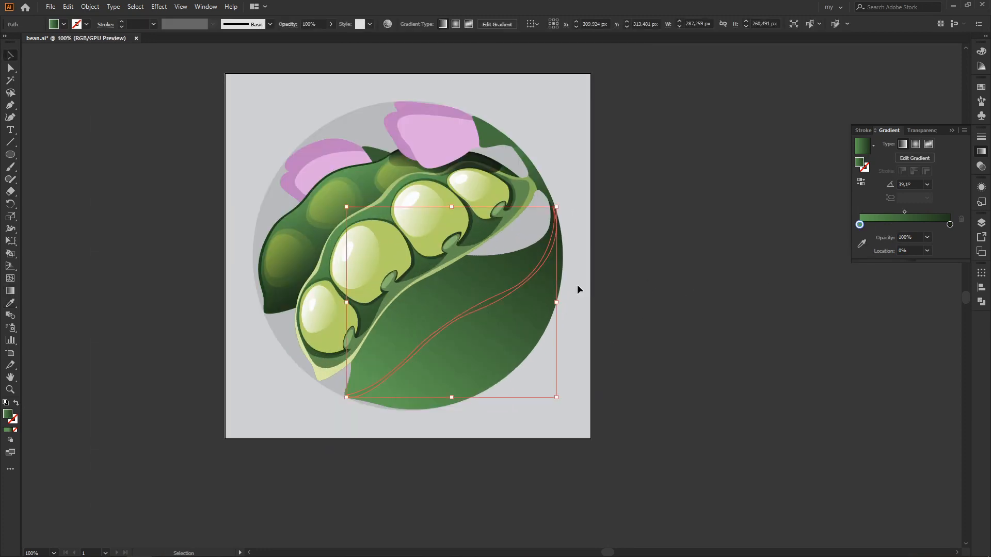
key(g)
click(345, 403)
double_click(8, 414)
click(311, 405)
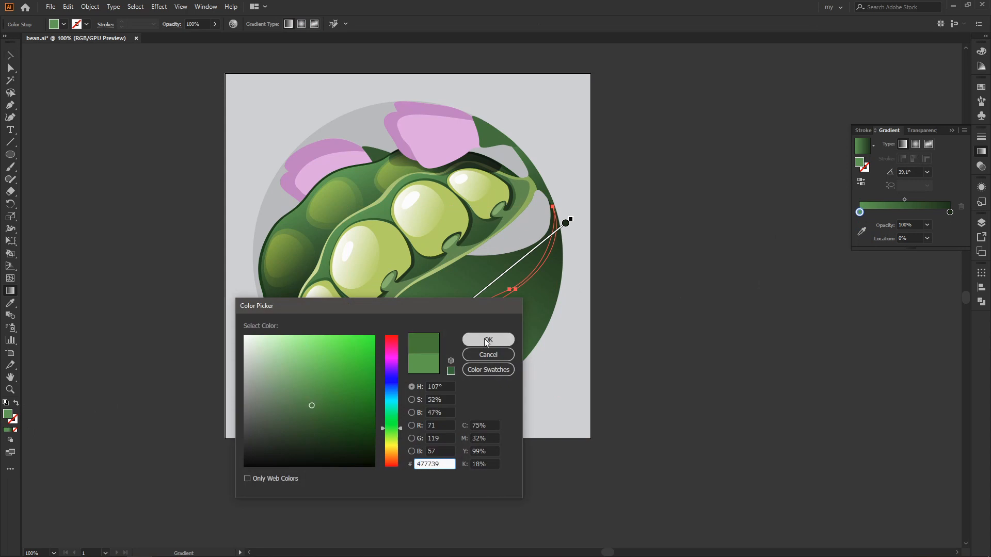
click(487, 341)
Change the colour stop at the upper-right end of the main vein's gradient to a near-black green.
click(564, 223)
double_click(8, 415)
click(325, 449)
click(488, 340)
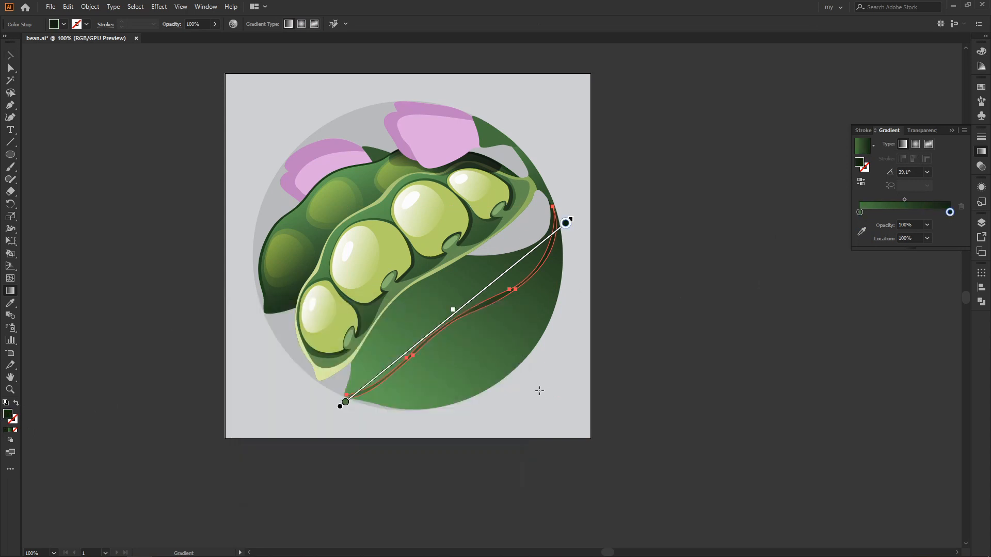
key(v)
click(617, 326)
drag(617, 327, 613, 349)
Draw a tapered side vein about 32 × 77 px from the lower part of the main vein to the leaf's bottom edge.
key(ctrl+plus)
drag(504, 420, 534, 383)
key(p)
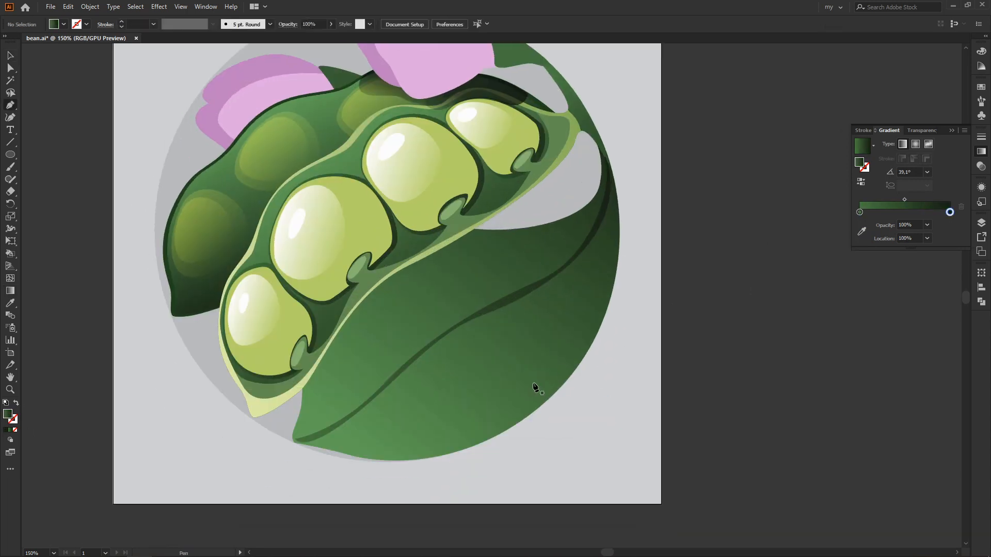
click(393, 378)
drag(346, 481, 372, 455)
click(393, 379)
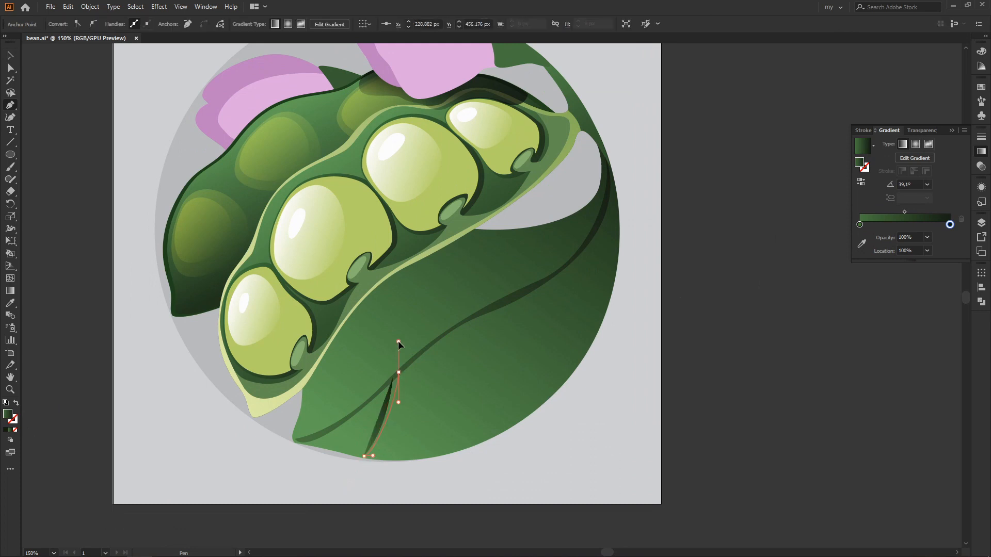
Unite the first side vein with the main vein.
click(393, 397)
shift+click(430, 345)
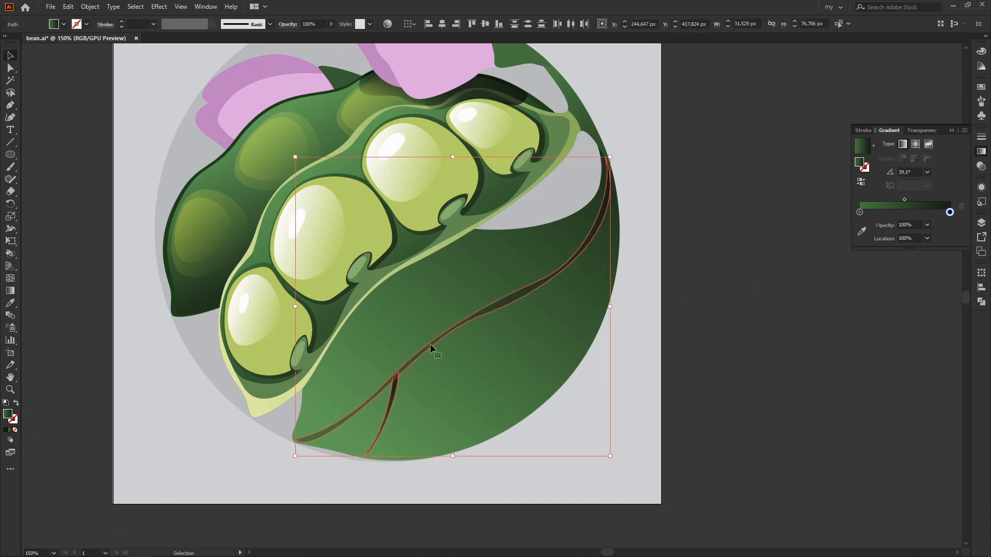
click(981, 302)
click(861, 291)
click(688, 295)
Draw a second tapered side vein from the middle of the main vein down to the leaf's bottom edge.
drag(616, 299, 584, 319)
key(p)
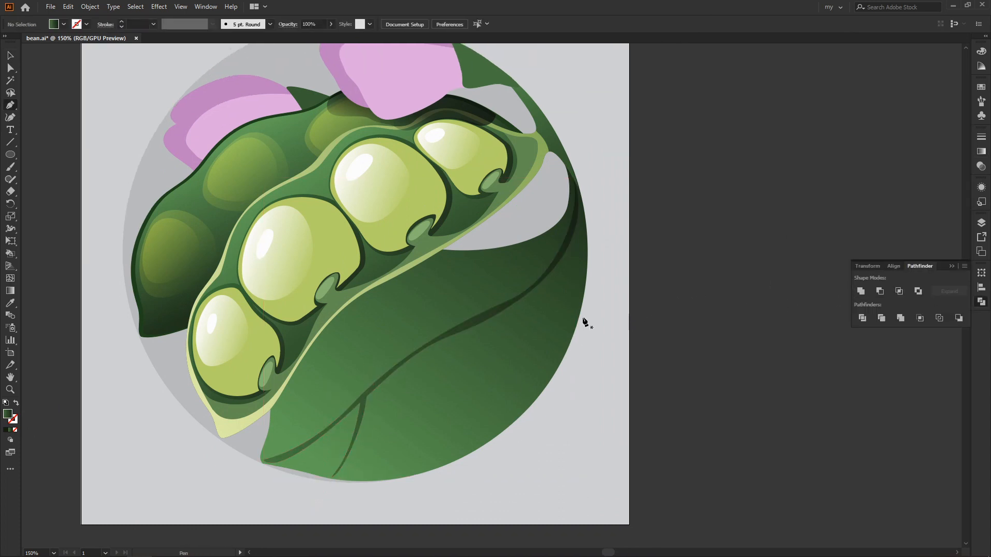
drag(434, 468, 432, 485)
click(422, 349)
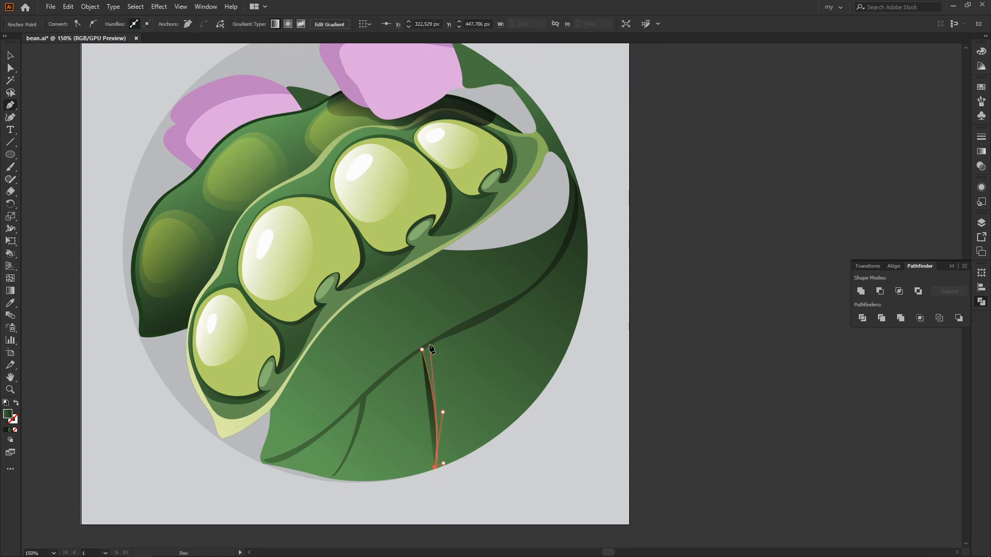
click(461, 324)
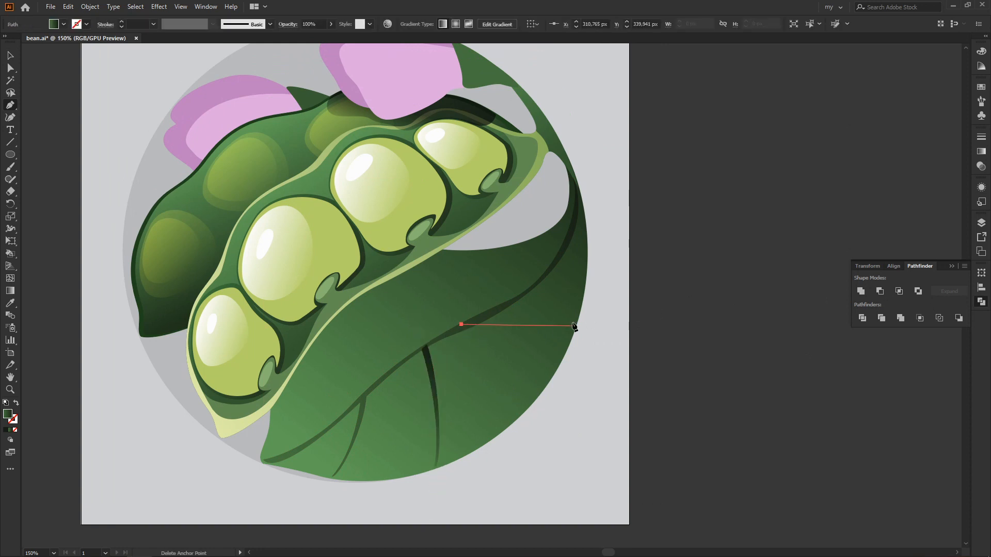
click(507, 334)
click(474, 363)
key(Delete)
Unite the second lower side vein with the main vein.
key(v)
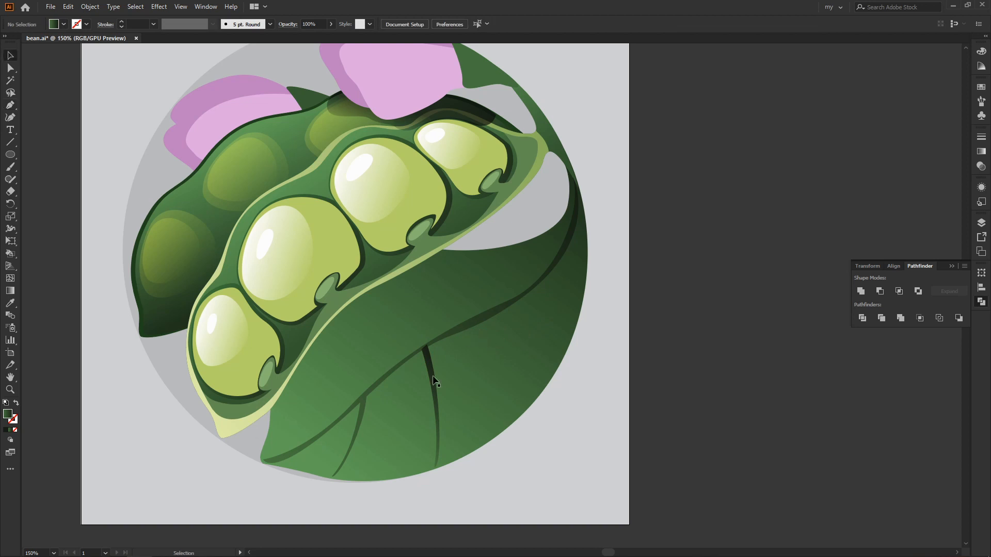
click(433, 380)
shift+click(486, 315)
click(861, 291)
click(656, 299)
Draw a third side vein about 42 × 73 px from the main vein to the leaf's lower-right edge.
drag(635, 301, 587, 301)
key(p)
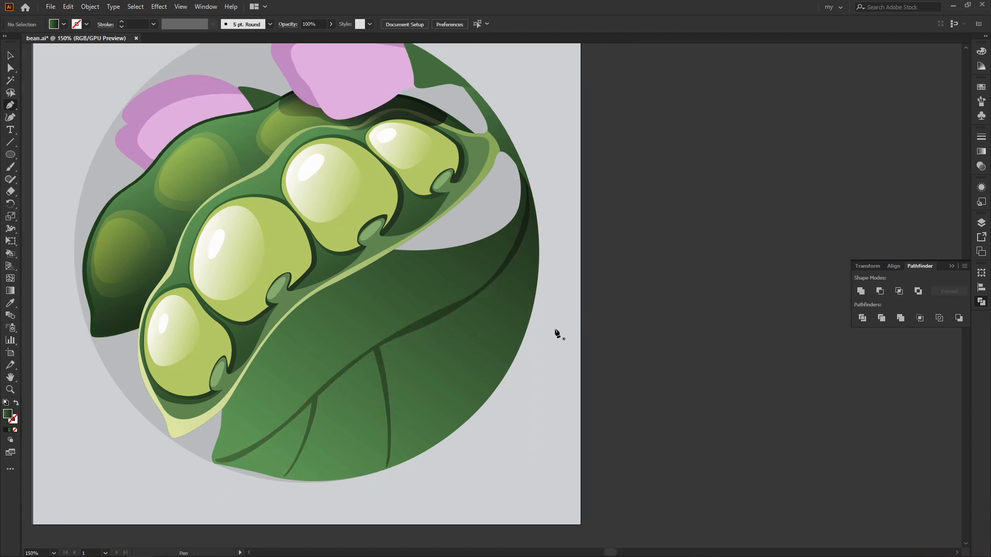
click(445, 312)
mouse_move(491, 392)
mouse_down()
mouse_move(503, 446)
mouse_move(497, 382)
mouse_up()
drag(450, 308, 442, 299)
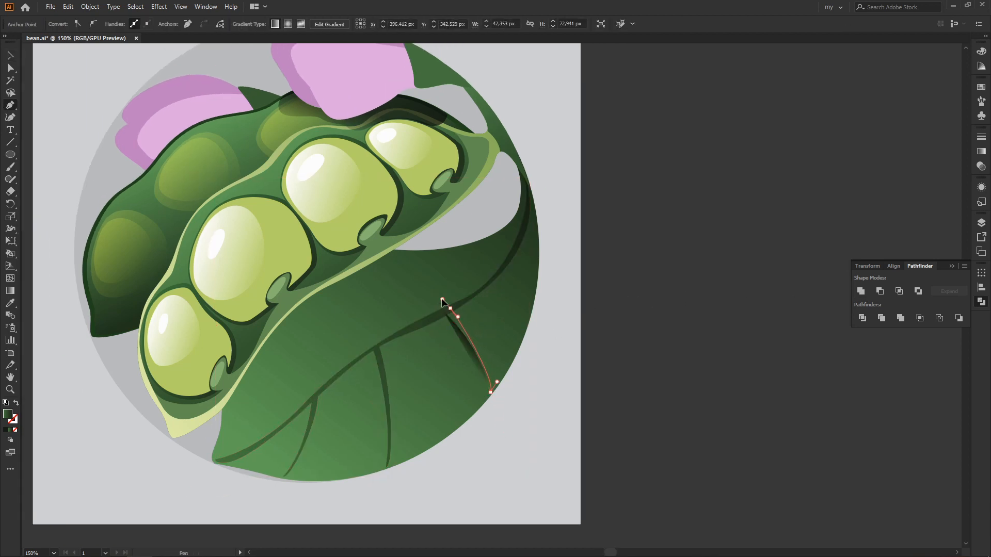
click(445, 311)
Merge the third side vein into the main vein shape.
key(v)
shift+click(431, 322)
click(861, 291)
click(670, 312)
Draw a short side vein from the main vein's upper part to the leaf's right edge and unite it with the veins.
drag(632, 325, 603, 349)
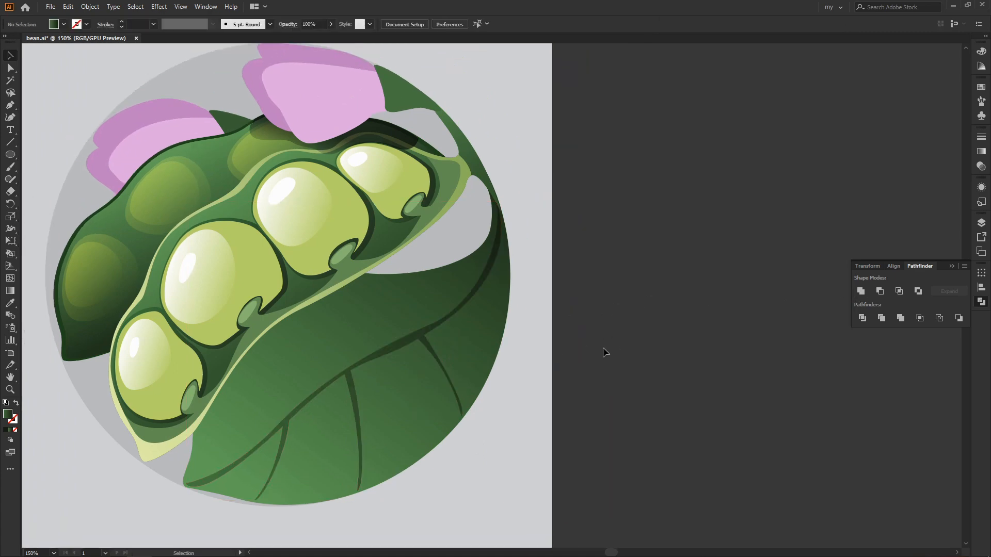
click(477, 285)
drag(477, 287, 480, 290)
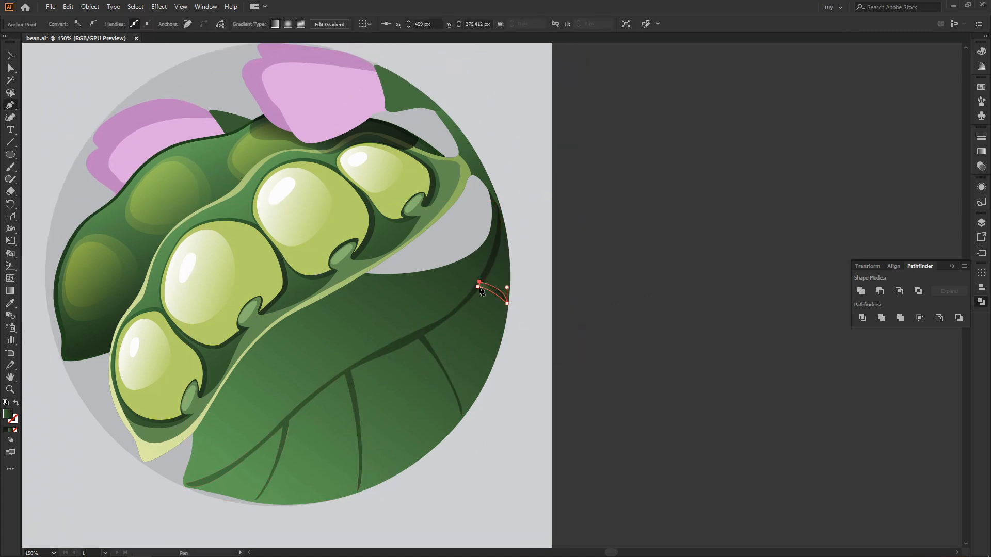
key(v)
shift+click(483, 274)
click(860, 291)
click(583, 288)
Draw a side vein from the lowest vein junction up to the pod's edge and unite it with the main vein.
drag(580, 287, 642, 268)
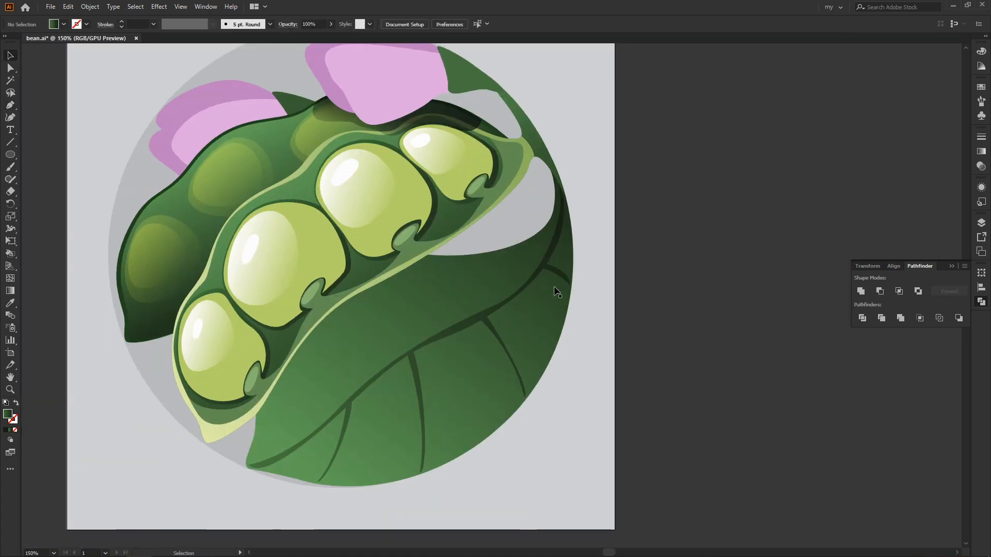
key(p)
click(268, 385)
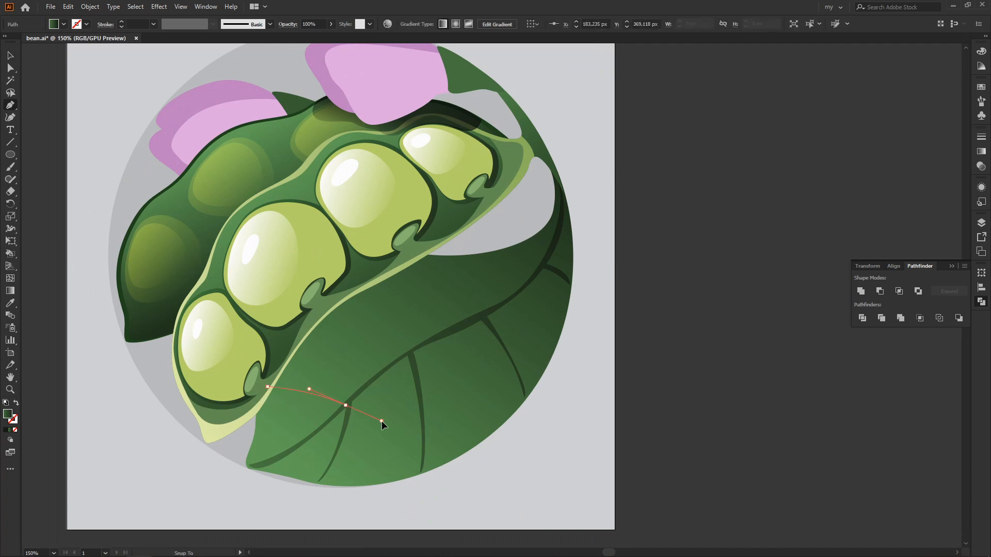
click(350, 402)
key(v)
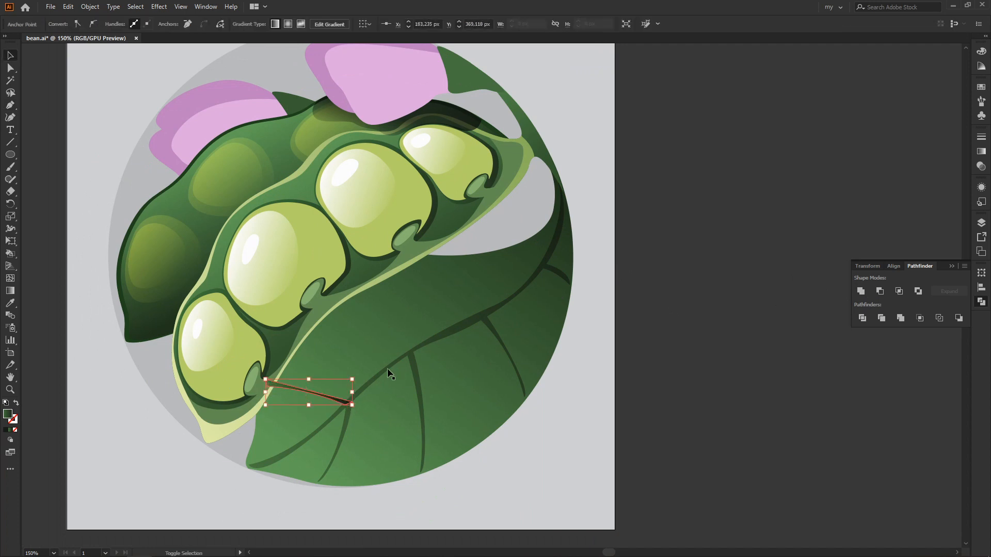
shift+click(389, 370)
click(861, 291)
click(674, 320)
Draw a curved side vein from the second-lowest vein junction up to the pod's edge and unite it with the leaf veins.
click(408, 355)
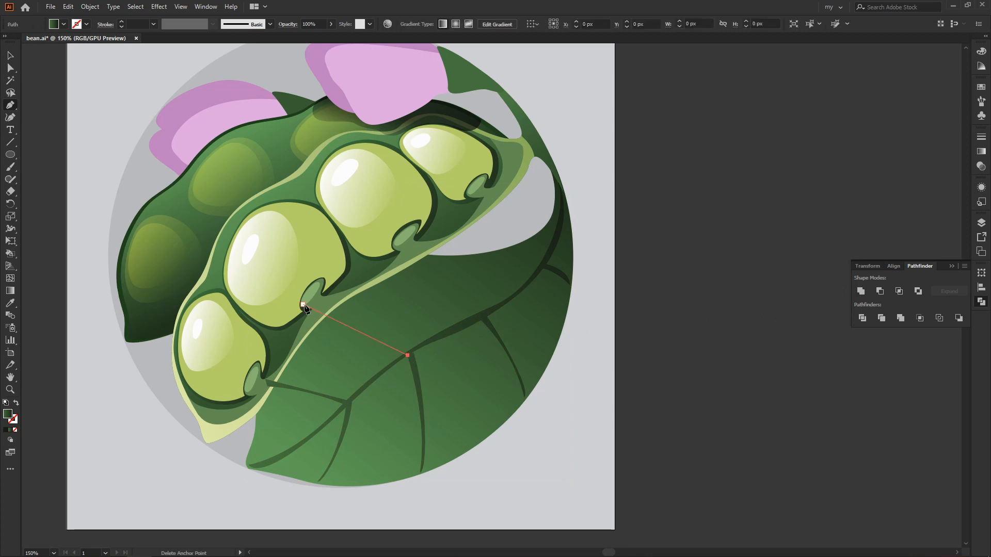
drag(326, 302, 405, 337)
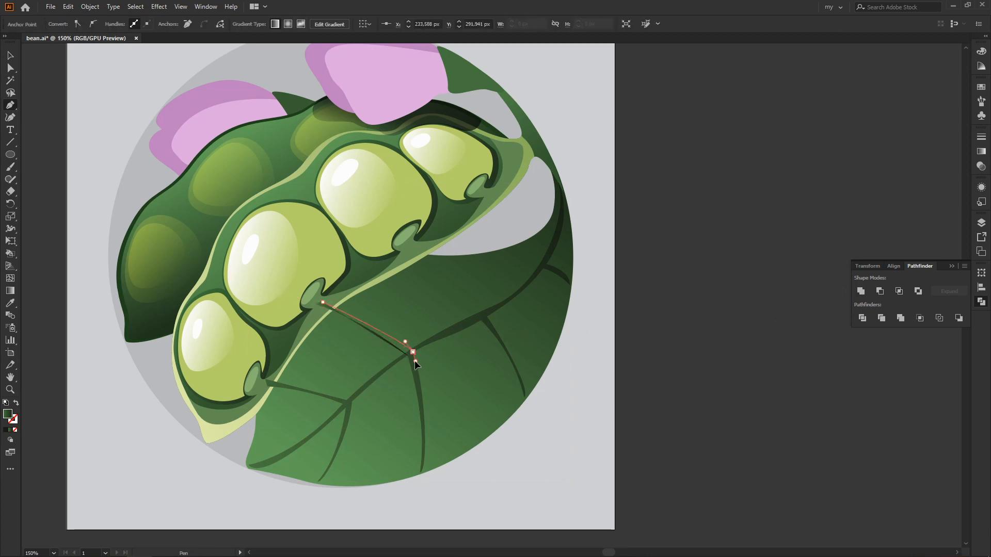
key(v)
shift+click(391, 367)
click(861, 291)
Draw a side vein from the third vein junction up to the pod's edge and merge it into the vein shape.
key(ctrl+plus)
drag(624, 310, 517, 335)
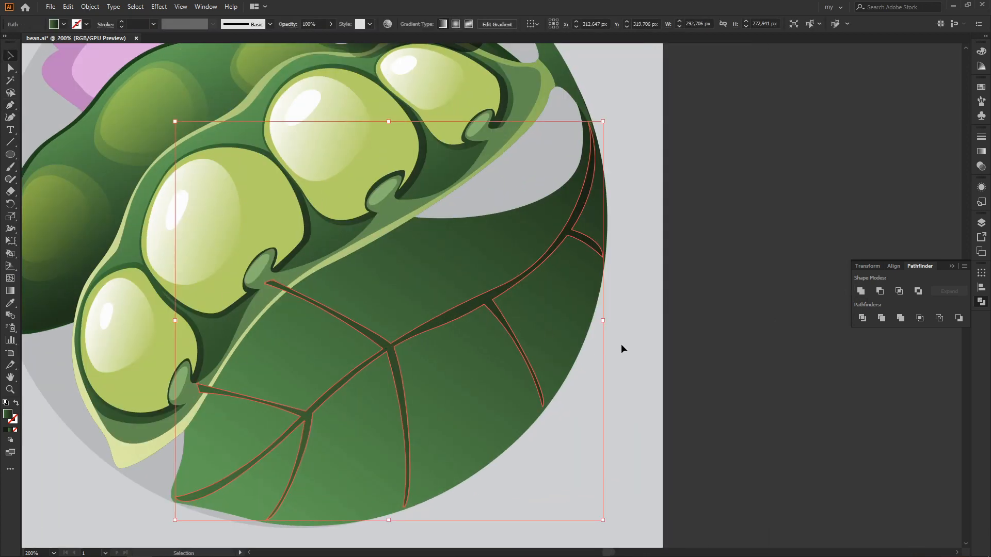
click(620, 343)
key(p)
click(481, 300)
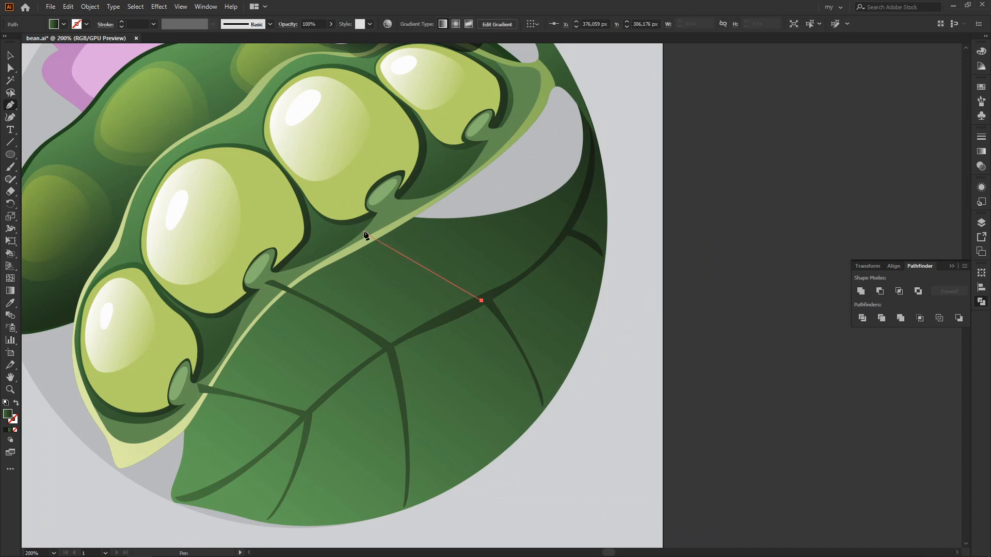
drag(366, 225, 498, 300)
click(481, 300)
key(v)
shift+click(522, 280)
click(861, 292)
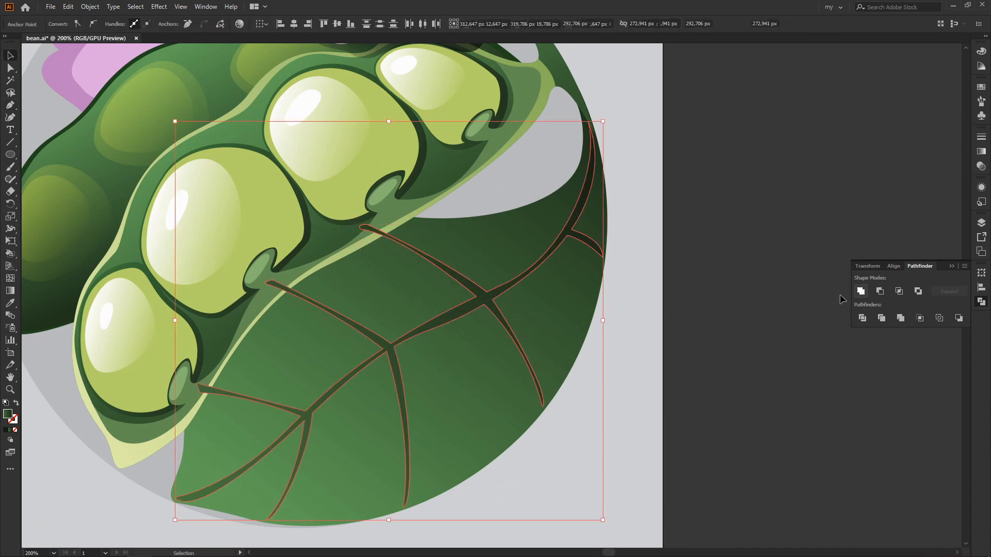
Add a short side vein from the uppermost junction to the leaf's upper edge, unite it with the veins and arrange them behind the pod.
click(612, 254)
click(564, 233)
mouse_move(514, 210)
mouse_down()
mouse_move(491, 212)
mouse_move(522, 205)
mouse_up()
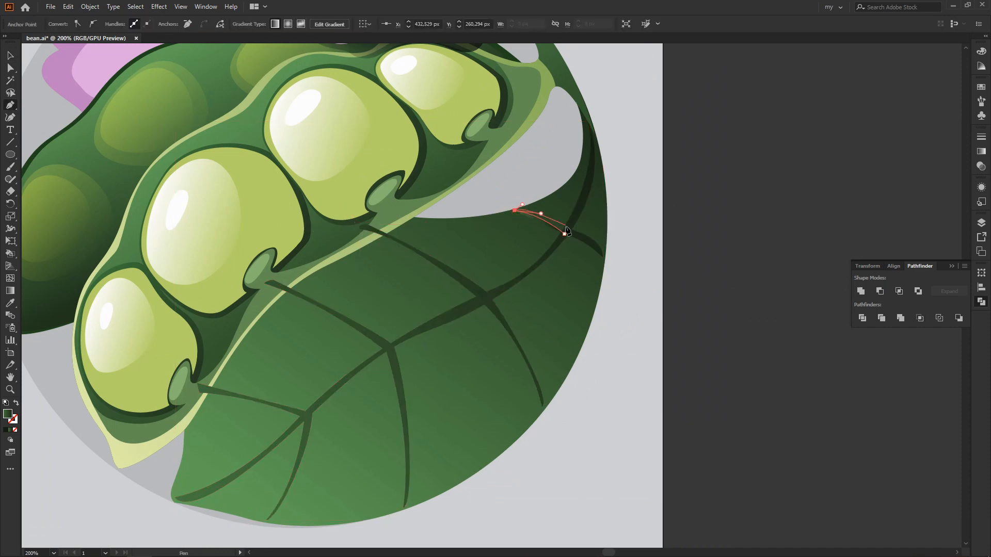
click(564, 233)
key(ctrl+a)
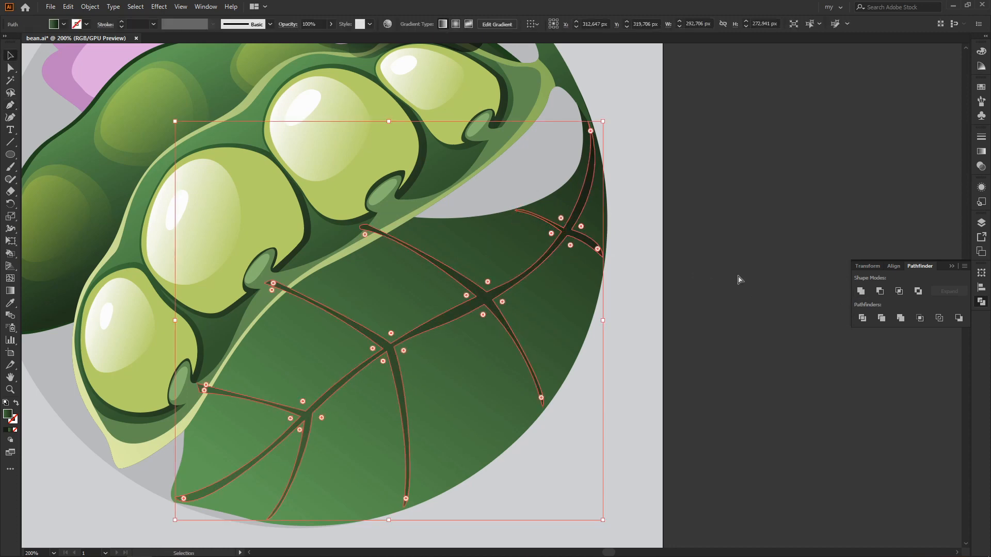
key(ctrl+])
click(738, 276)
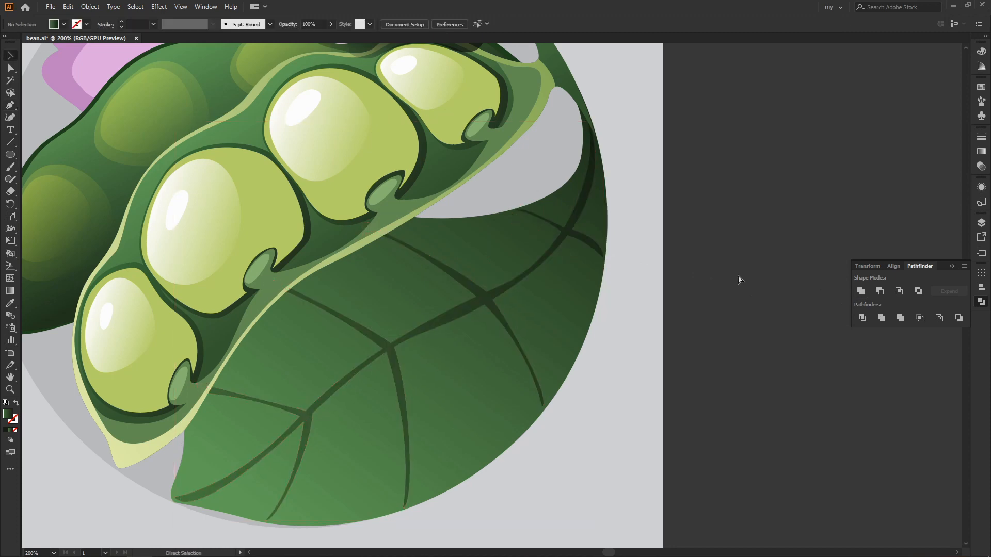
Recolour the gradient stop at the lower-left end of the leaf veins with the copied colour value.
key(ctrl+minus)
key(ctrl+minus)
drag(578, 326, 549, 349)
click(399, 395)
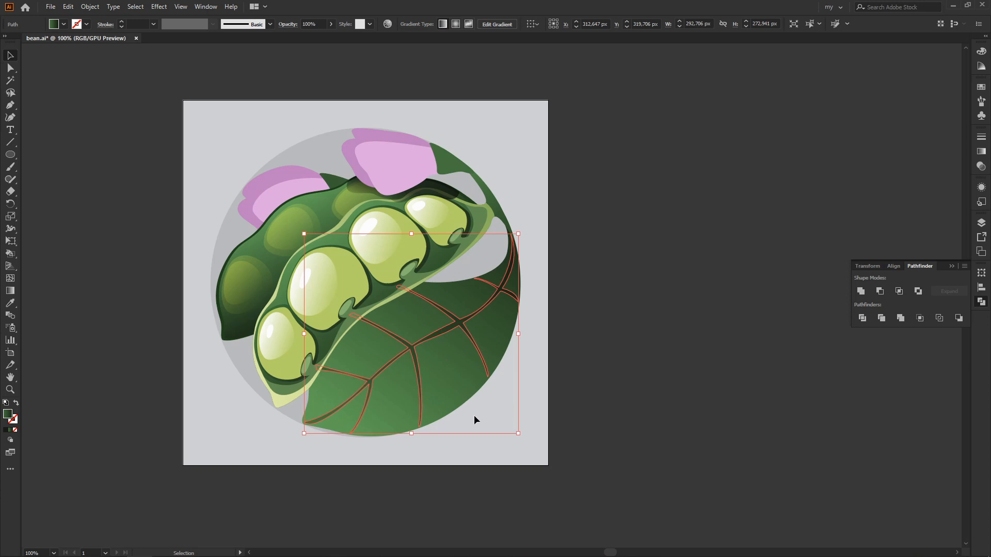
key(g)
click(307, 437)
double_click(8, 414)
key(ctrl+v)
click(488, 340)
key(v)
click(612, 322)
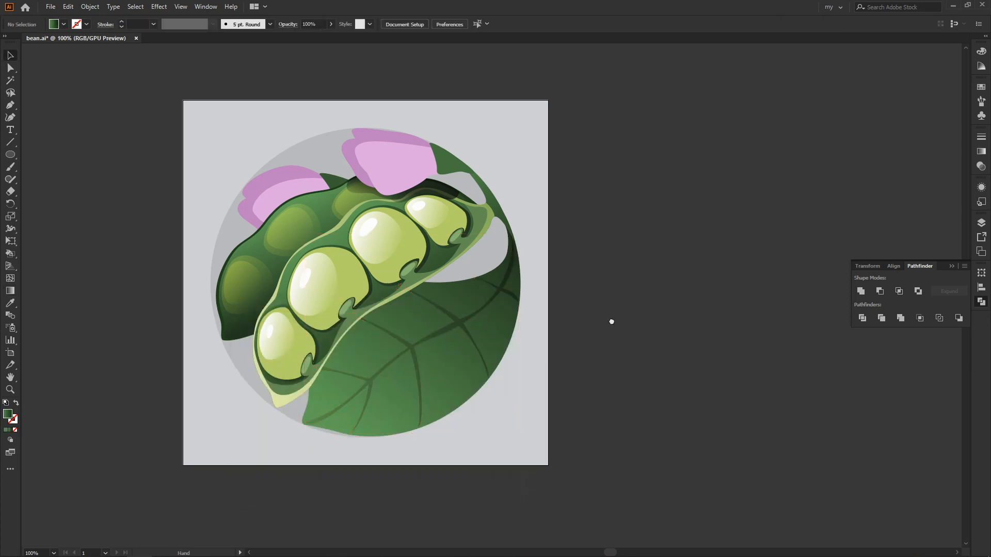
Draw a highlight shape between the two lower side veins and fill it with a yellow-to-black gradient at 21% opacity.
drag(612, 322, 621, 335)
key(ctrl+plus)
drag(519, 462, 542, 355)
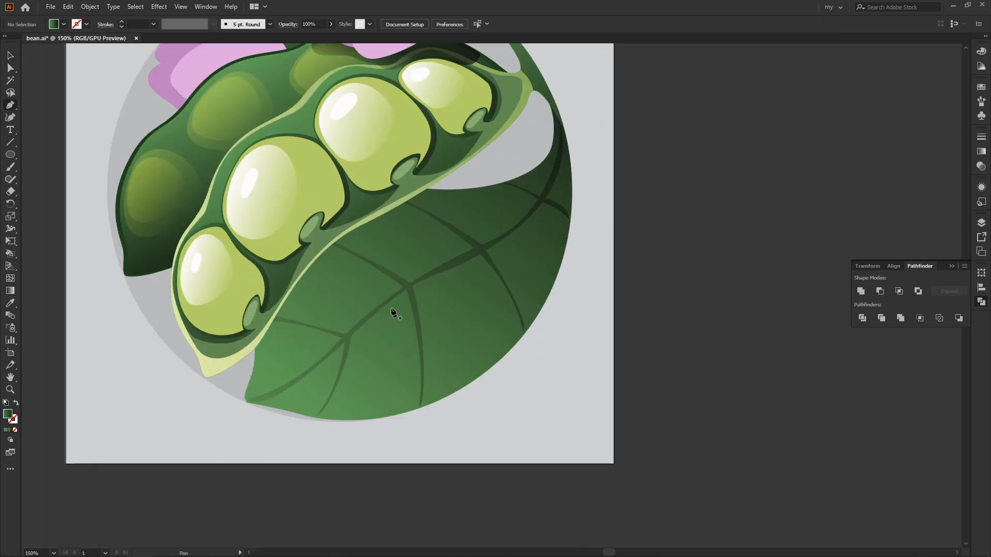
drag(404, 294, 413, 312)
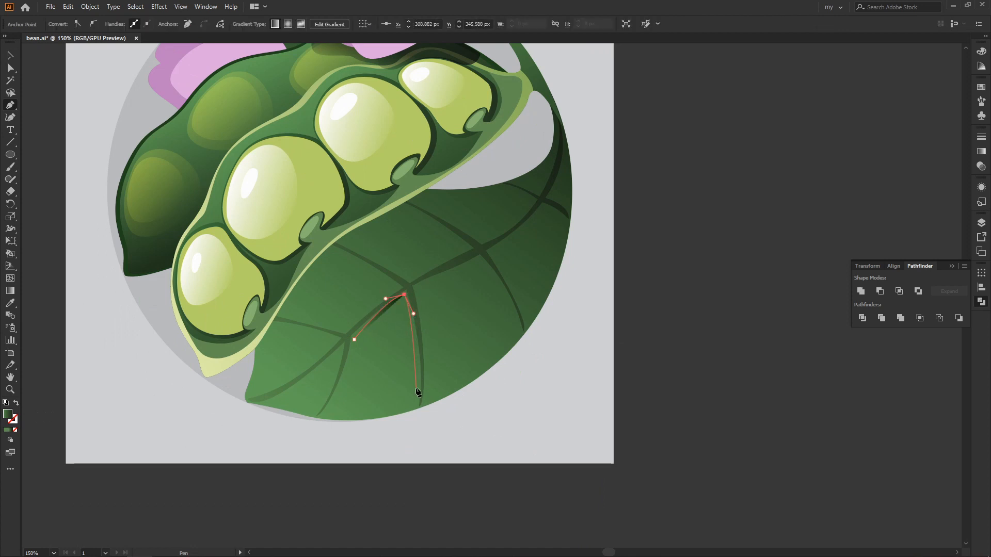
drag(416, 391, 407, 419)
drag(330, 412, 327, 411)
click(354, 340)
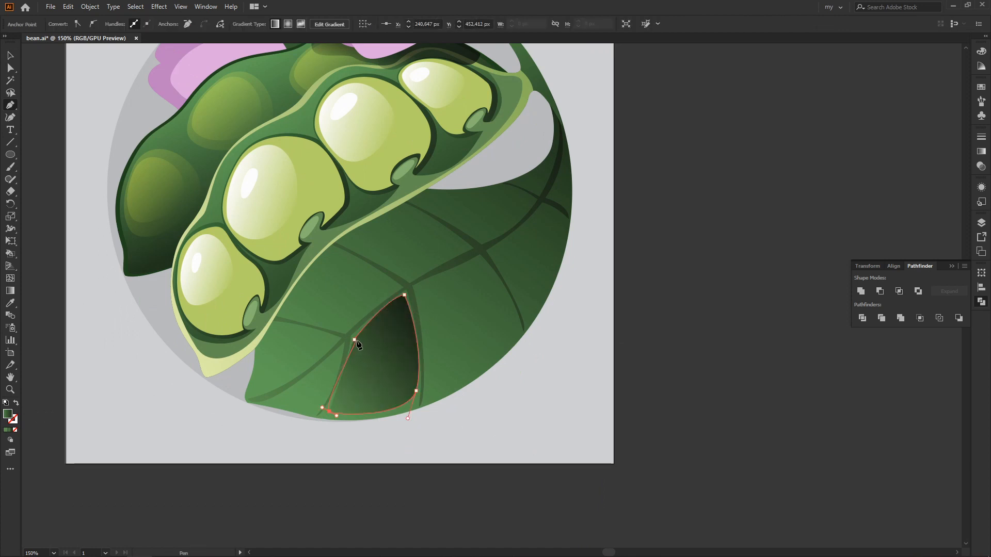
click(529, 237)
key(p)
drag(387, 369, 382, 420)
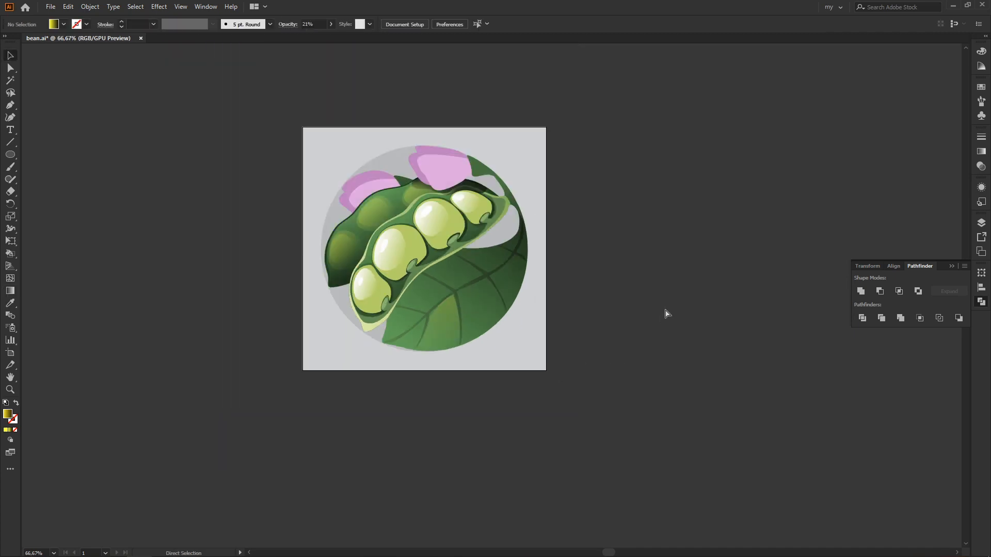
Draw a small highlight shape between the lowest side vein and the main vein's tip with the same 21% opacity yellow gradient.
key(ctrl+equal)
key(ctrl+equal)
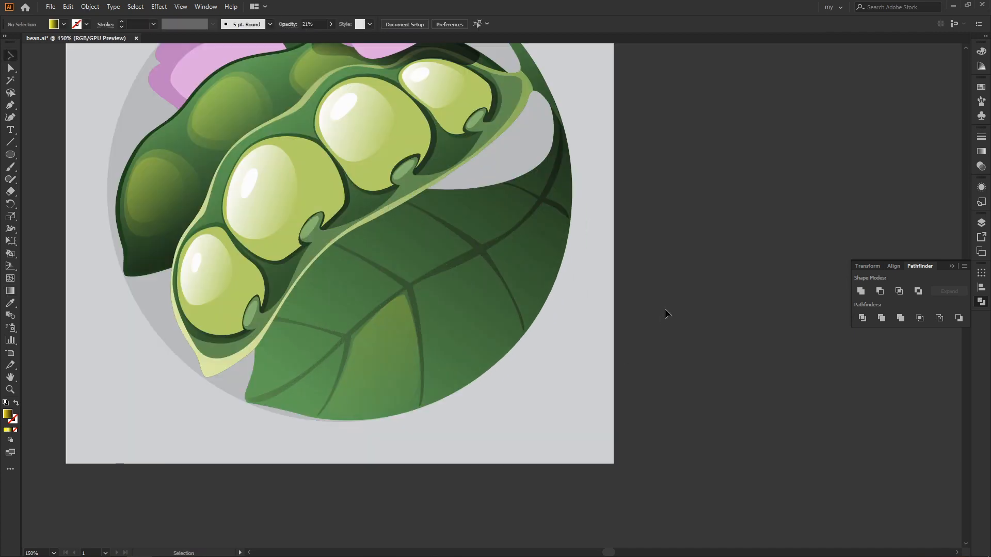
drag(338, 351, 348, 335)
drag(317, 409, 293, 388)
key(ctrl+z)
drag(323, 358, 343, 398)
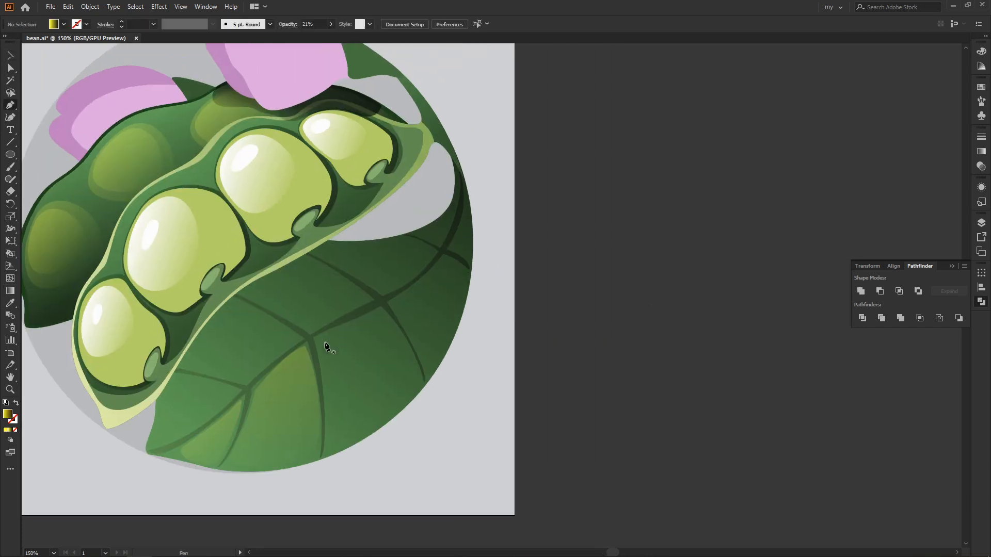
Draw a large highlight shape between the second and third lower side veins, following the main vein and the leaf's outer edge.
click(318, 339)
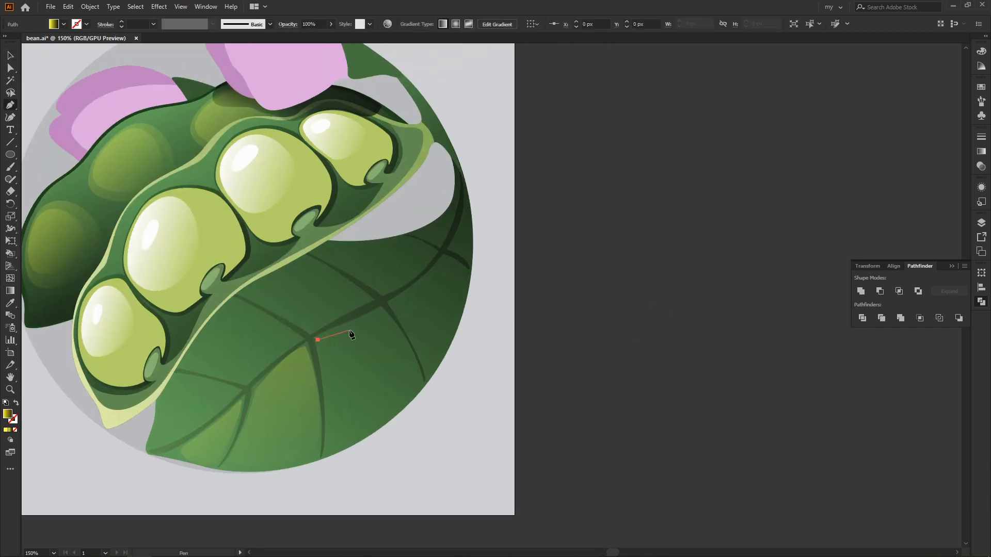
drag(369, 318, 383, 311)
drag(334, 450, 316, 455)
drag(317, 339, 297, 257)
Copy the yellow highlight style onto the large highlight shape and run its gradient from the main vein to the leaf's outer edge.
key(i)
click(307, 383)
key(g)
drag(344, 324, 401, 412)
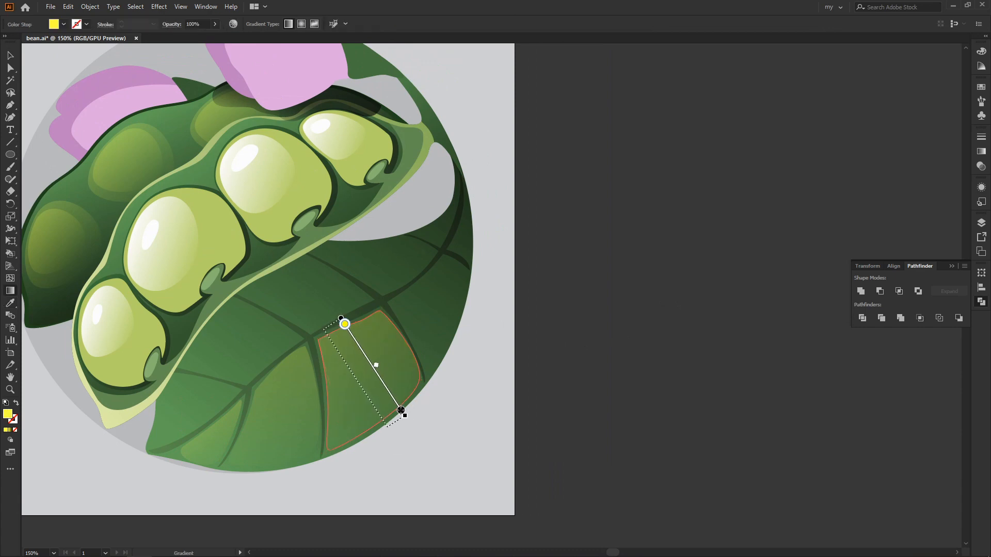
key(v)
click(569, 367)
Reshape the upper edge of the large highlight by adjusting its anchor points along the main vein.
key(space)
drag(564, 340, 590, 347)
key(ctrl+minus)
key(ctrl+minus)
key(ctrl+plus)
key(ctrl+plus)
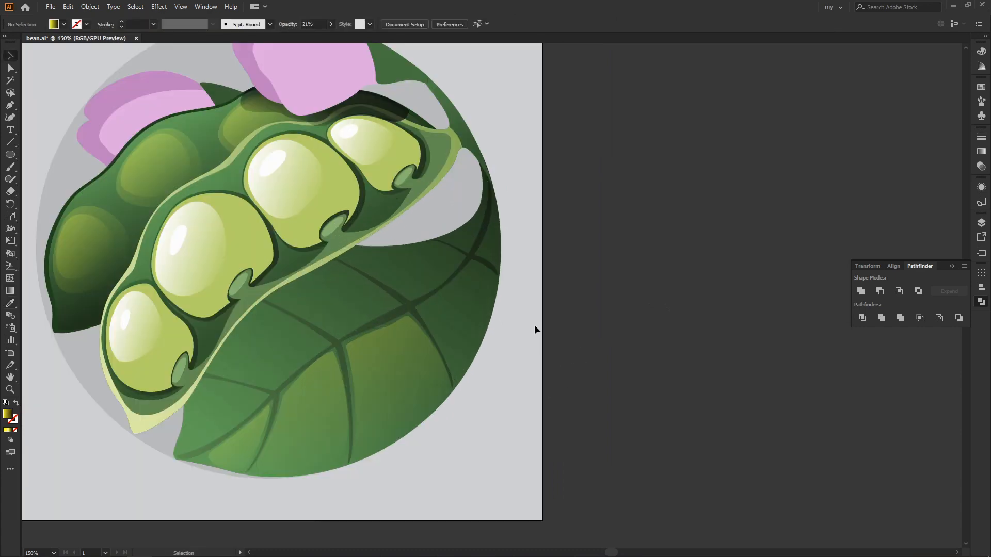
key(space)
drag(534, 326, 465, 353)
click(340, 370)
key(a)
click(313, 355)
drag(292, 362, 292, 361)
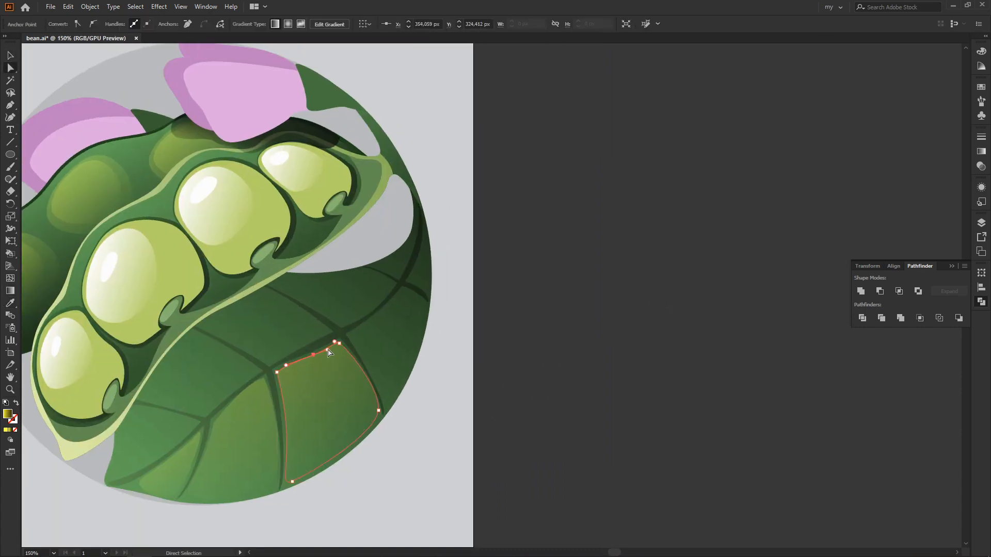
key(v)
click(558, 326)
Draw a highlight shape between the third lower side vein and the short uppermost side vein, reaching the leaf's right edge.
key(space)
drag(559, 325, 512, 344)
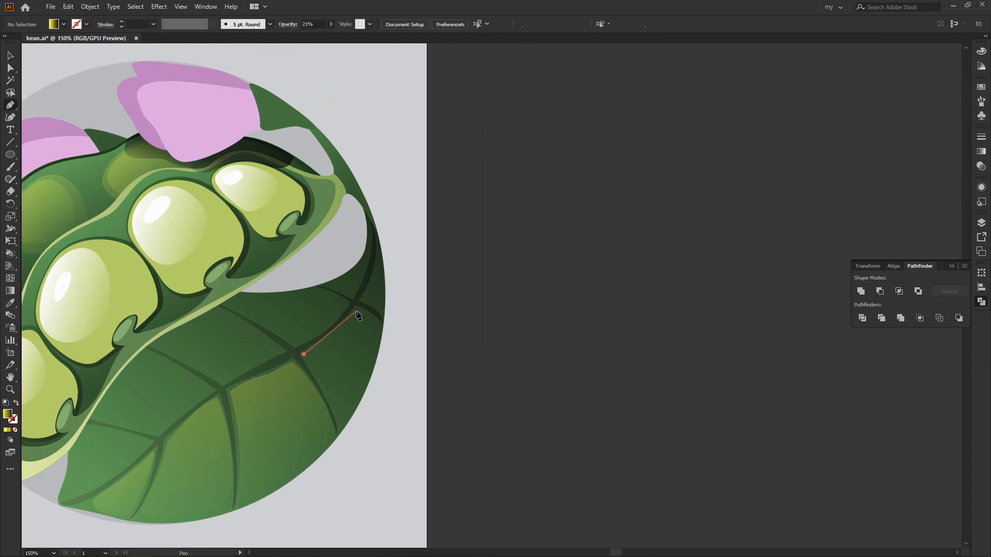
click(342, 331)
click(356, 309)
click(370, 288)
click(379, 326)
drag(342, 424, 311, 459)
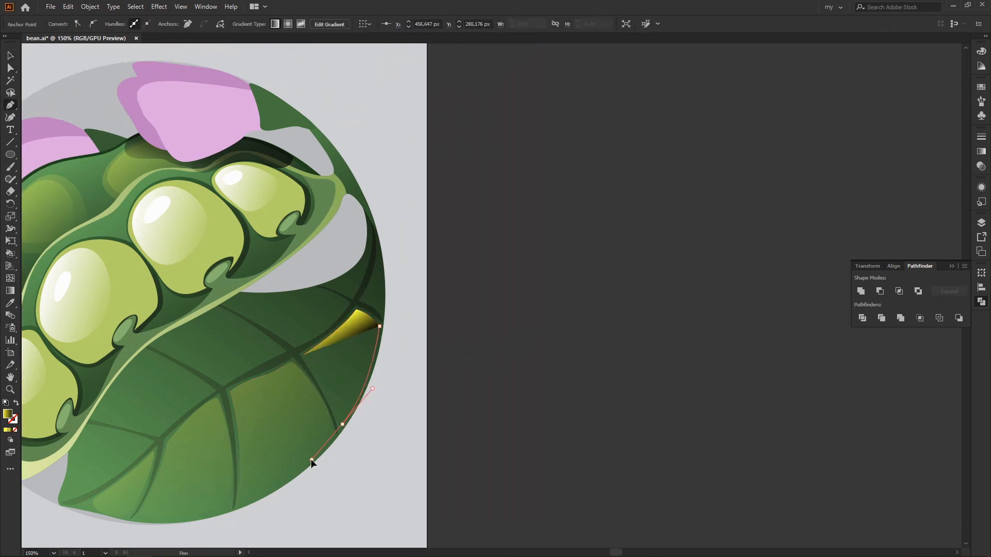
click(322, 385)
click(304, 354)
Apply the 21% opacity yellow highlight style to the new shape and angle its gradient from the main vein towards the leaf's edge.
click(294, 396)
key(g)
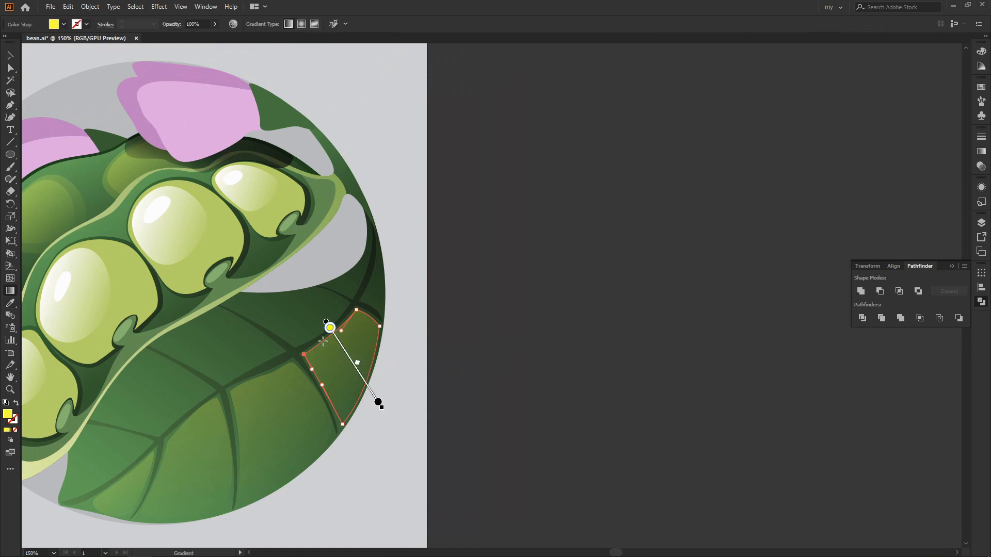
drag(321, 339, 372, 387)
key(v)
click(544, 387)
Draw a narrow highlight shape above the short uppermost side vein along the leaf's right edge.
key(space)
drag(492, 295, 549, 362)
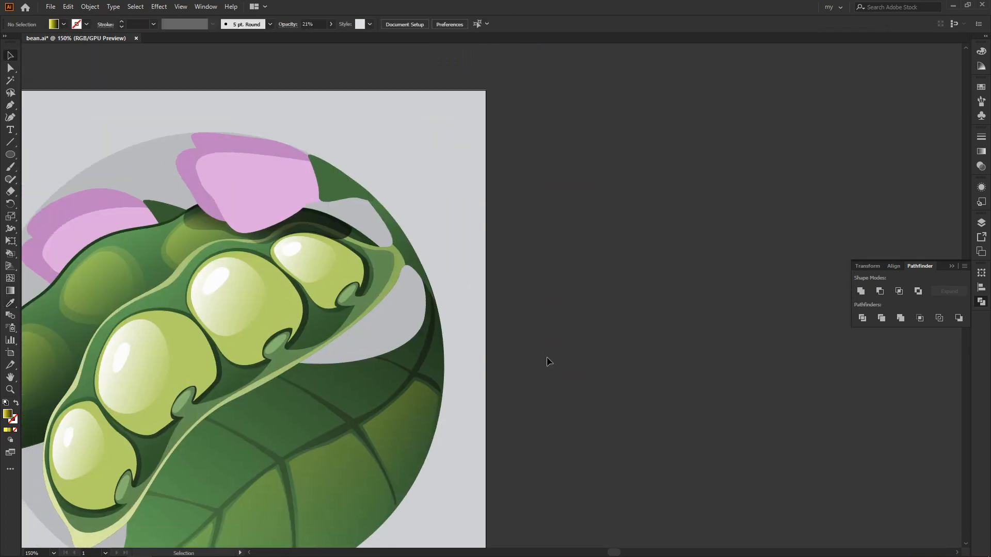
click(421, 370)
drag(436, 311, 438, 280)
click(439, 382)
click(421, 370)
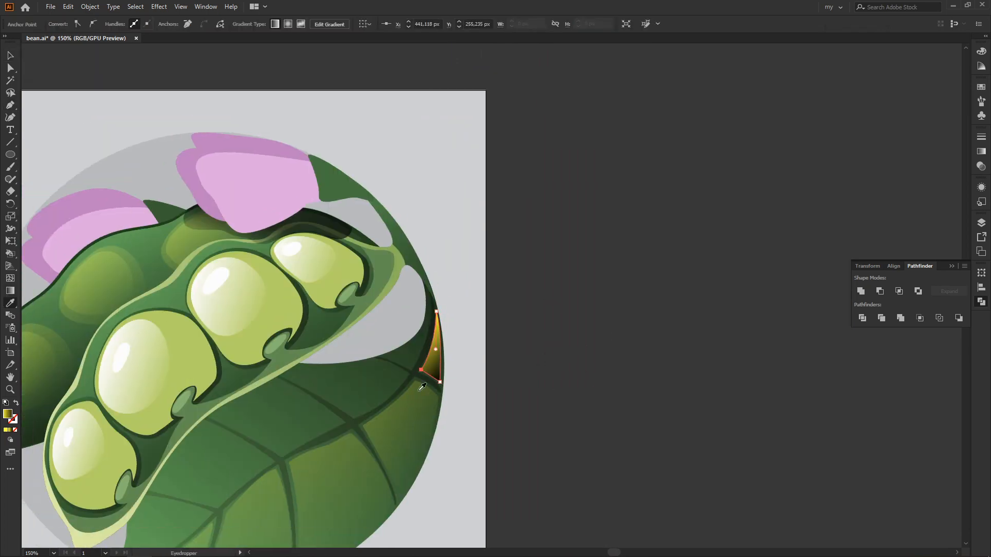
Copy the neighbouring highlight's style onto the narrow shape and direct its gradient outward from the main vein.
click(419, 390)
key(g)
drag(425, 365, 454, 342)
key(v)
click(530, 361)
Draw a large closed shape over the pod whose lower edge curves across the leaf as the outline of the pod's shadow.
key(space)
drag(401, 409, 508, 300)
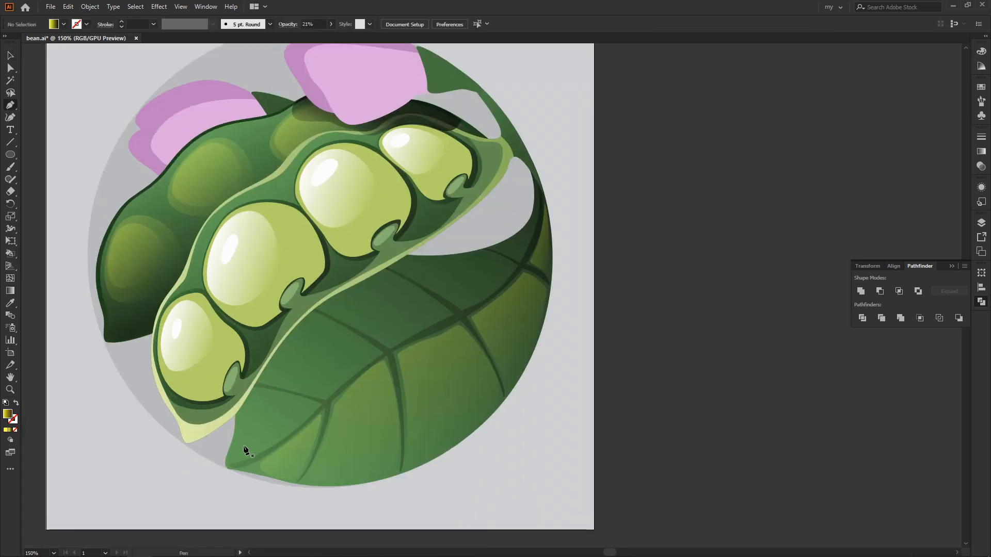
click(220, 434)
drag(271, 404, 298, 378)
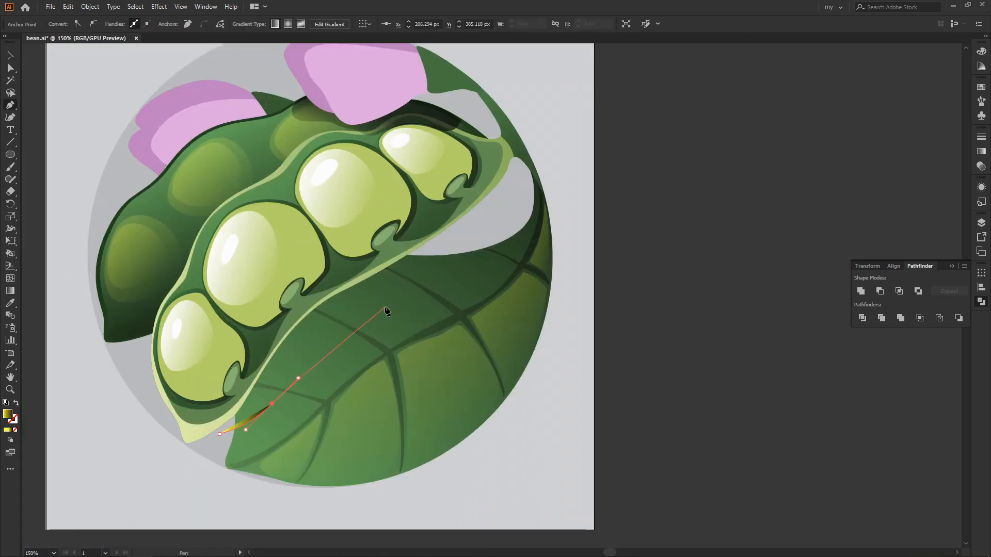
drag(535, 169, 493, 85)
click(443, 106)
click(168, 321)
key(v)
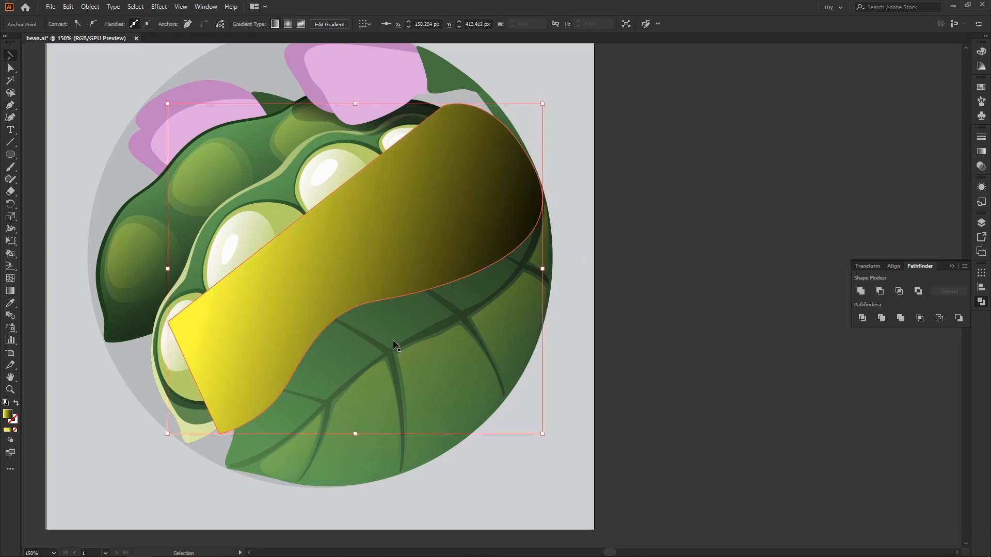
Duplicate the leaf in place and intersect the copy with the shadow shape.
key(a)
click(399, 331)
key(ctrl+c)
key(ctrl+f)
key(v)
shift+click(428, 268)
click(899, 292)
Apply the dark pod shadow's 64% opacity gradient style to the leaf shadow and arrange it behind the pod.
key(i)
click(517, 139)
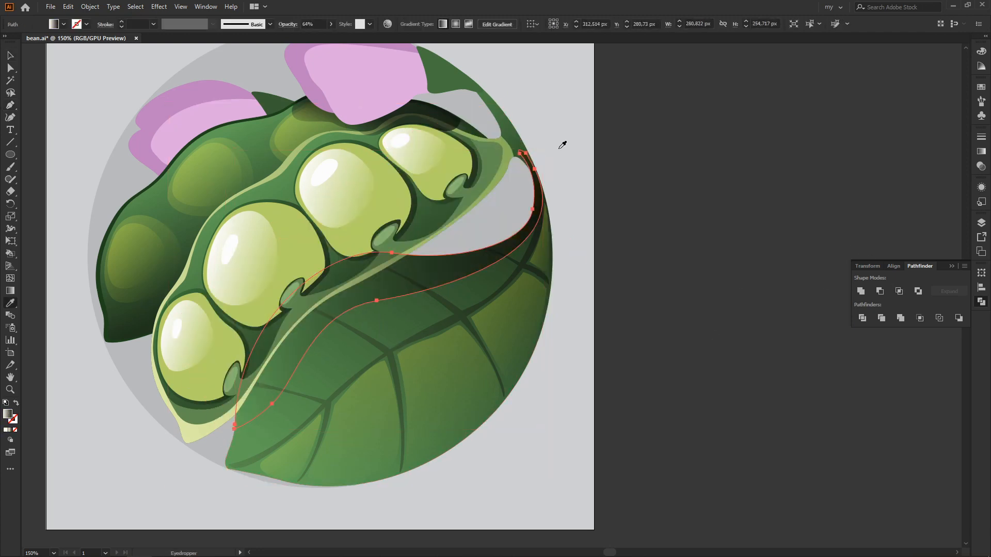
key(g)
key(v)
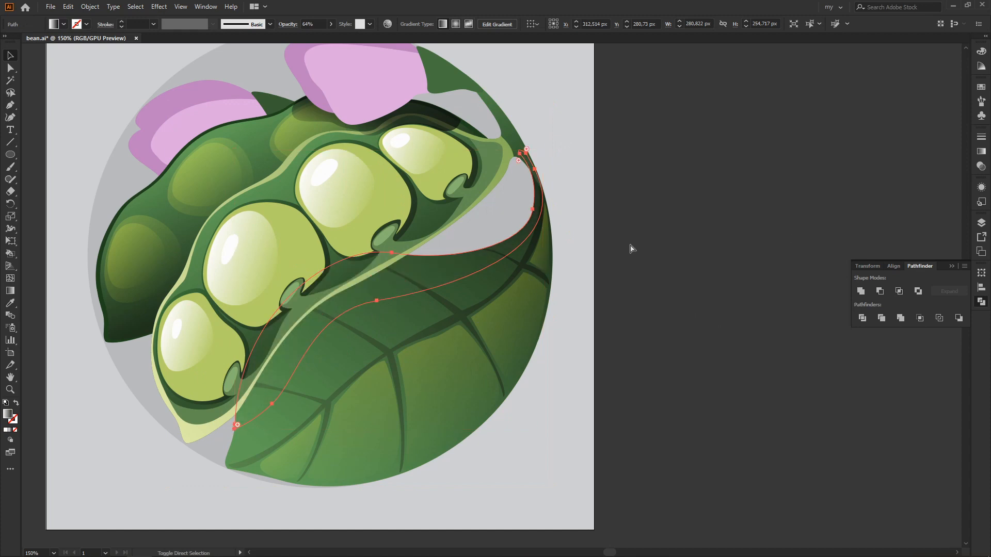
key(ctrl+bracketright)
click(630, 245)
Redirect the leaf shadow's gradient so it fades diagonally from the pod towards the lower right of the leaf.
key(ctrl+minus)
key(ctrl+minus)
key(ctrl+plus)
key(ctrl+plus)
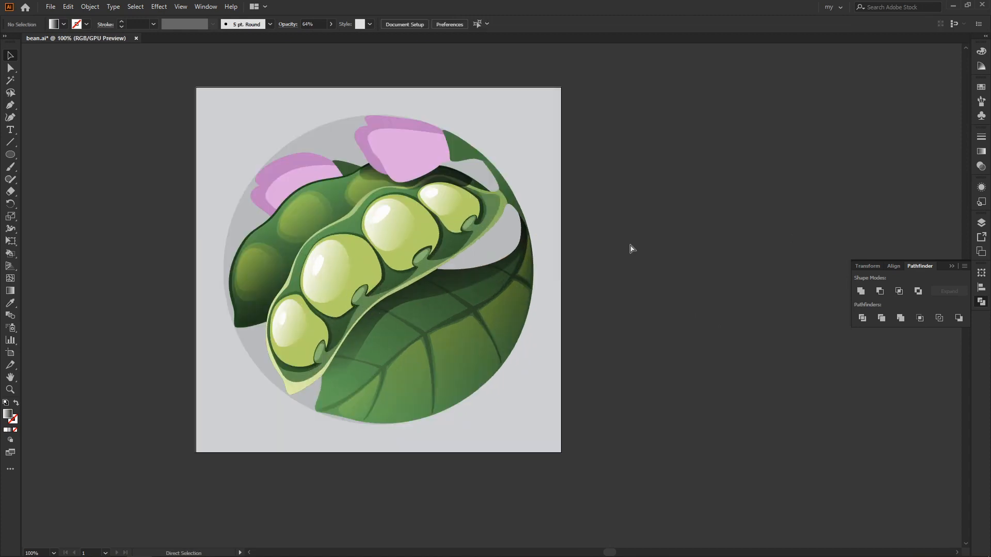
click(386, 293)
drag(388, 300, 423, 330)
click(674, 256)
key(ctrl+minus)
key(ctrl+minus)
key(ctrl+plus)
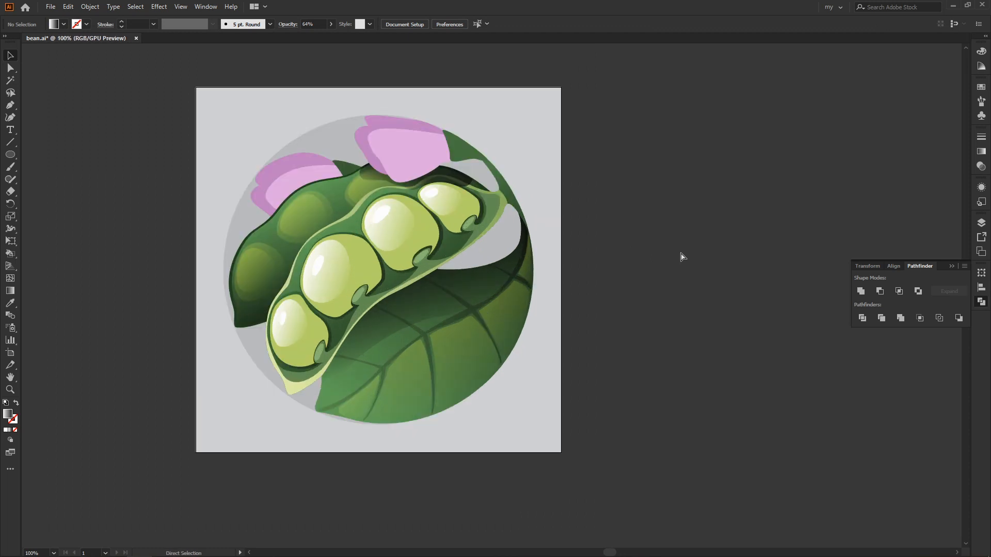
Try a yellower green for the leaf's light gradient stop and undo the recolouring.
click(361, 373)
key(g)
double_click(364, 421)
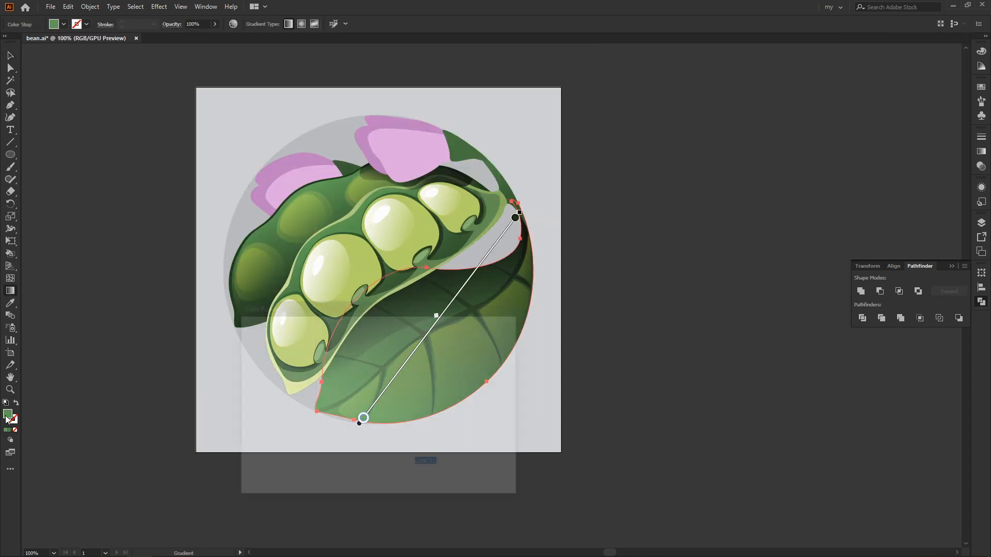
click(504, 337)
key(v)
click(623, 371)
drag(631, 318, 572, 337)
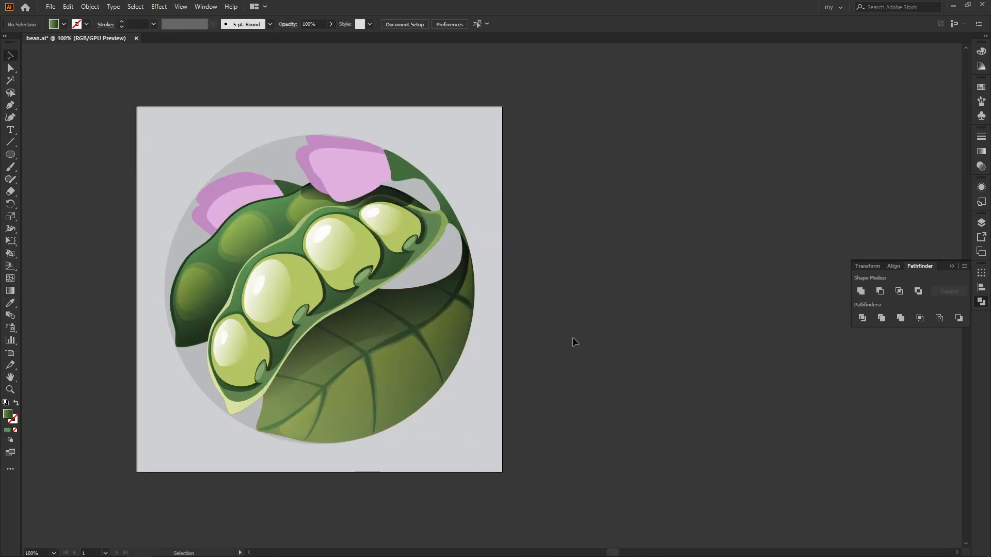
key(ctrl+minus)
key(ctrl+plus)
key(ctrl+z)
Change the yellow stop of the highlight gradient between the leaf's lower veins to a bright yellow-green.
click(403, 383)
key(g)
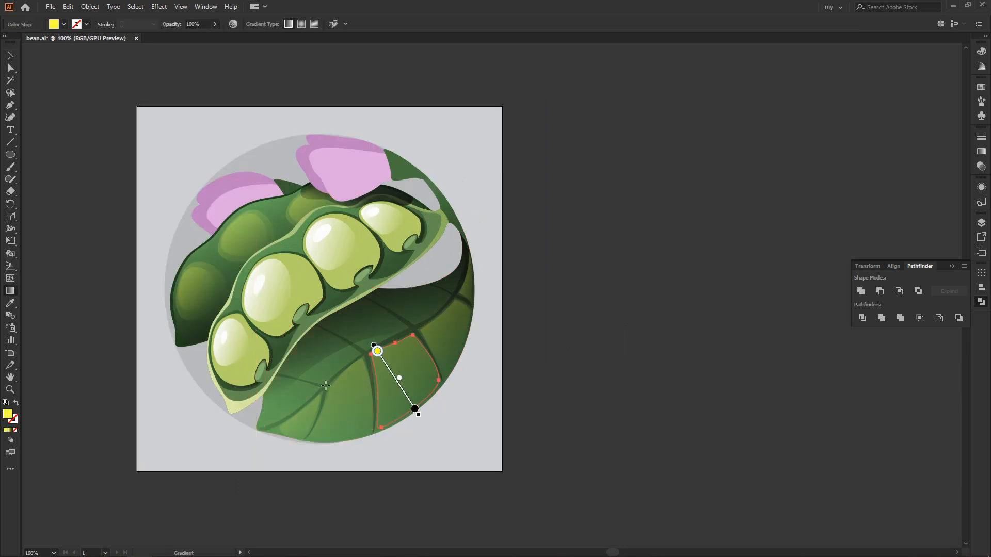
double_click(7, 414)
drag(399, 448, 400, 436)
click(502, 339)
key(v)
Copy the yellow-green gradient style onto the leaf's other highlight shapes, including the narrow one at its right edge.
click(518, 441)
click(419, 388)
click(298, 422)
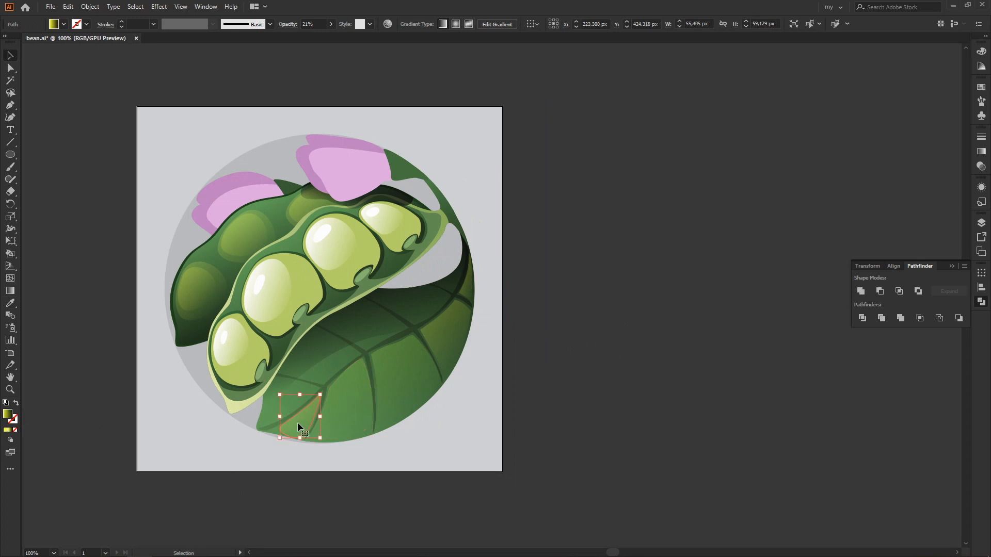
click(449, 335)
key(i)
click(396, 360)
key(v)
click(469, 287)
key(v)
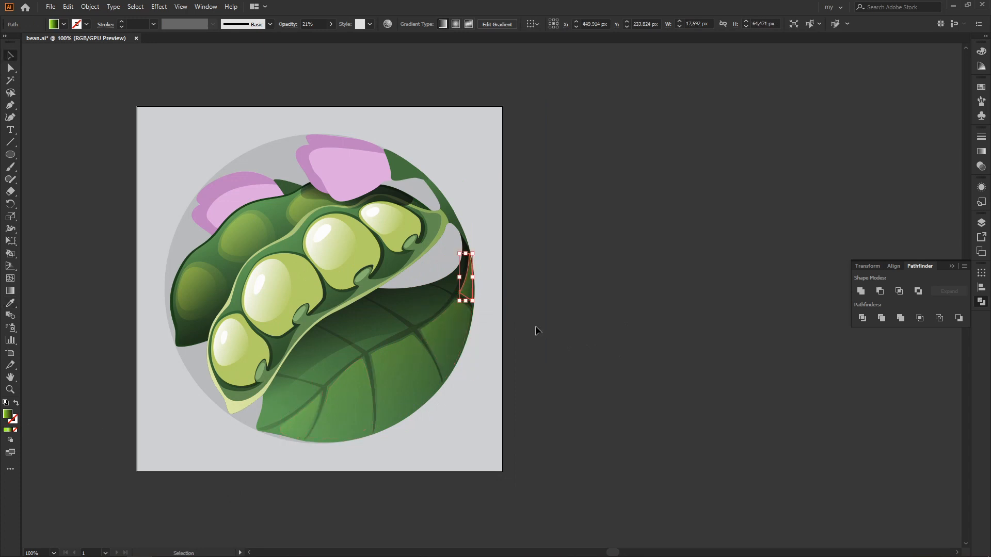
click(534, 326)
Try raising the lower-right leaf highlight's opacity to 35% and undo the change.
key(ctrl+minus)
drag(531, 305, 556, 325)
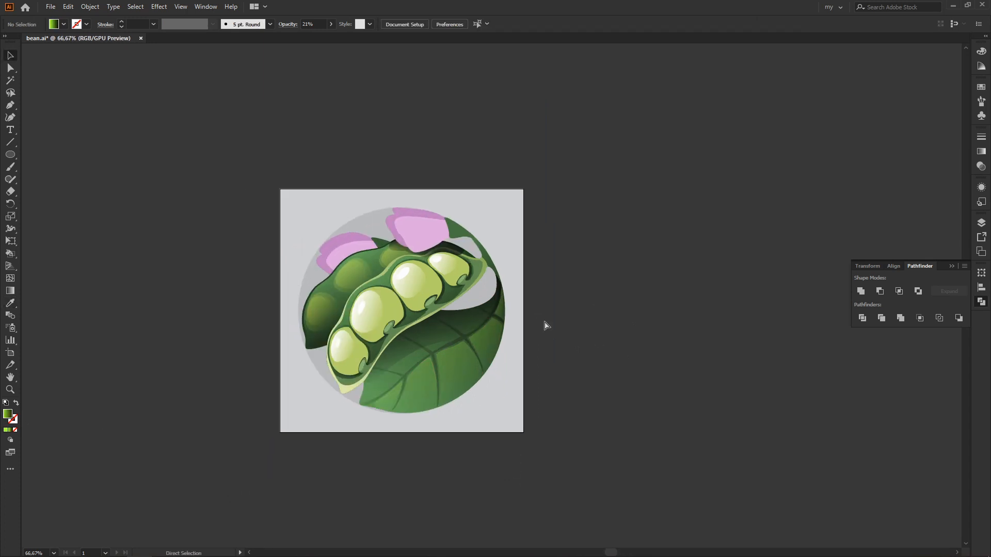
key(ctrl+plus)
key(ctrl+plus)
drag(474, 447, 494, 357)
click(402, 362)
key(g)
click(451, 419)
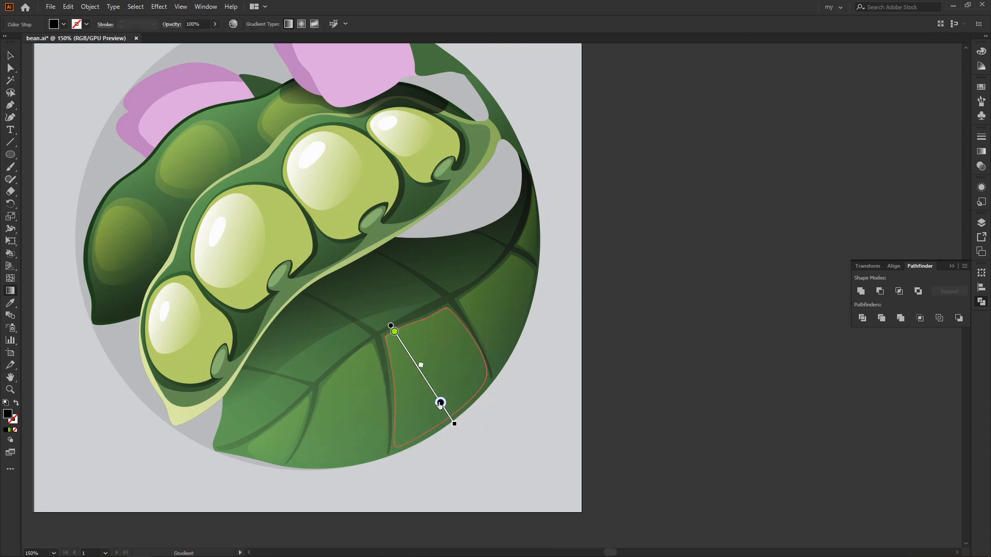
key(v)
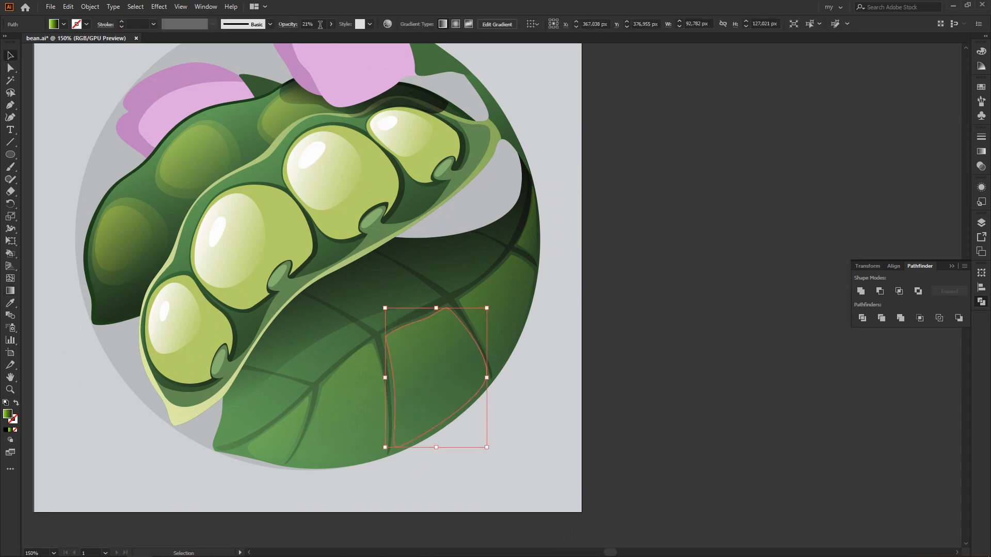
drag(311, 38, 303, 40)
click(655, 206)
key(ctrl+minus)
key(ctrl+minus)
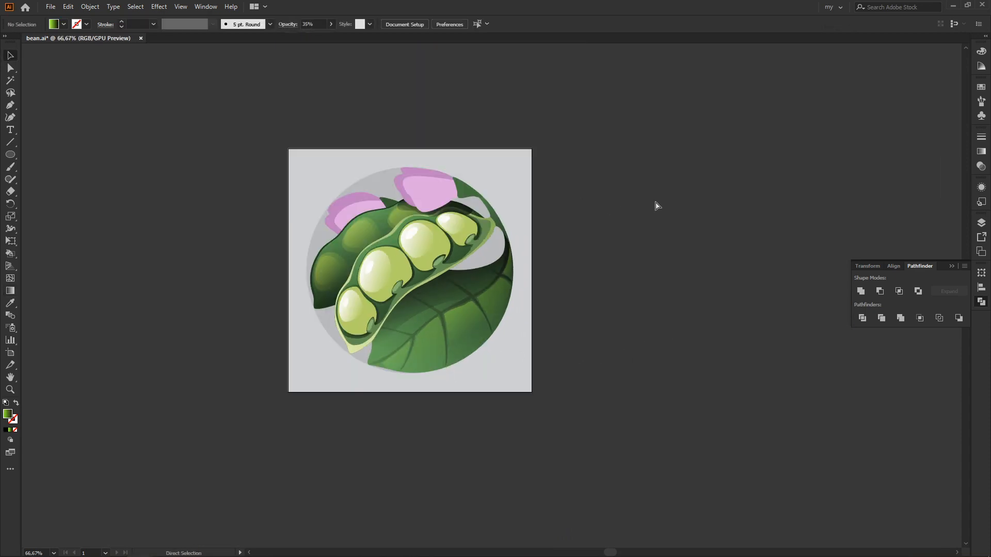
key(ctrl+z)
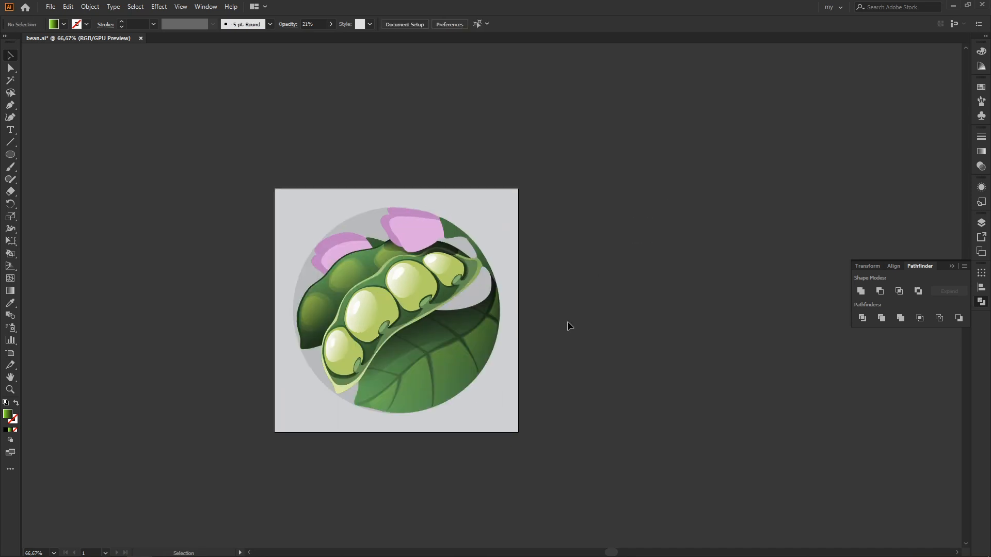
key(ctrl+plus)
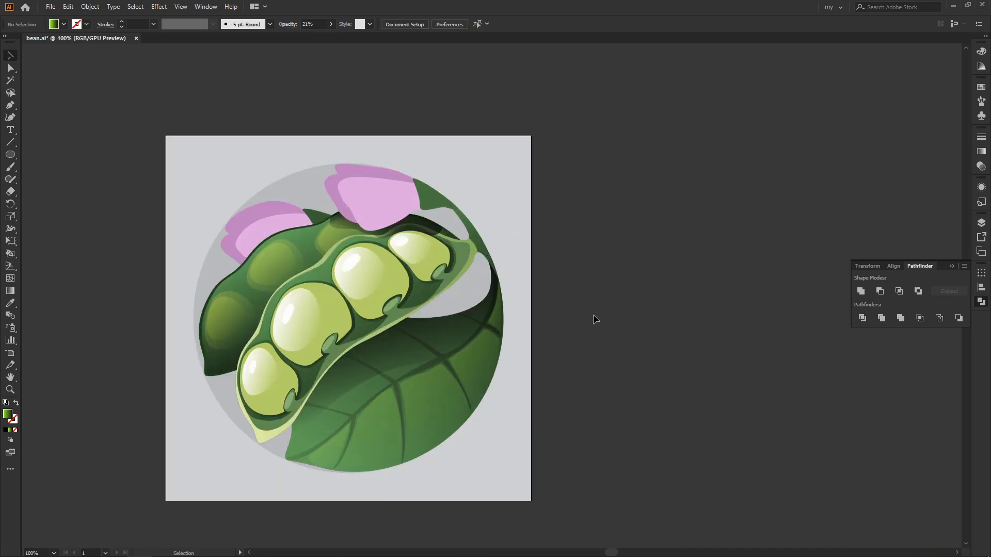
click(392, 381)
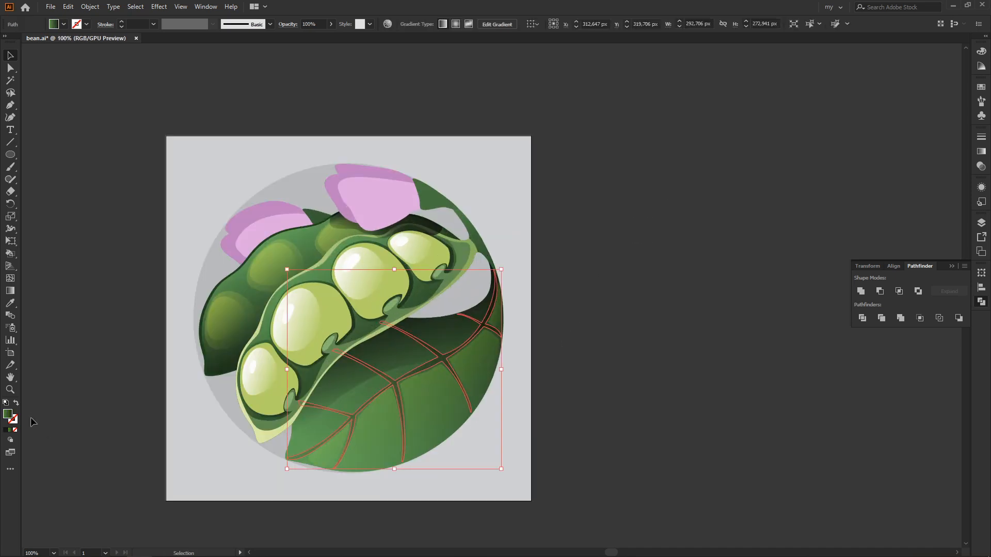
click(51, 327)
key(ctrl+plus)
drag(438, 234, 471, 279)
key(ctrl+plus)
click(522, 261)
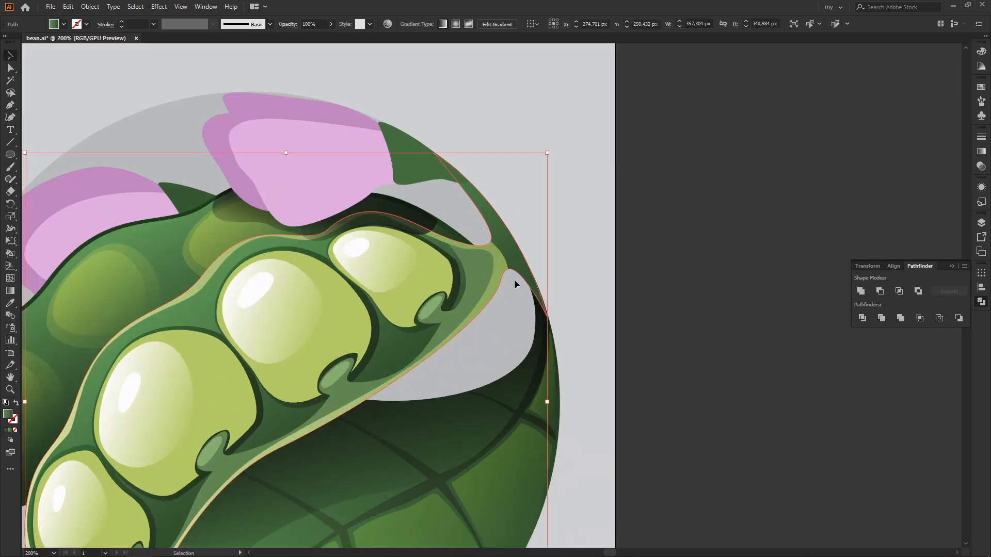
drag(456, 334, 499, 324)
key(i)
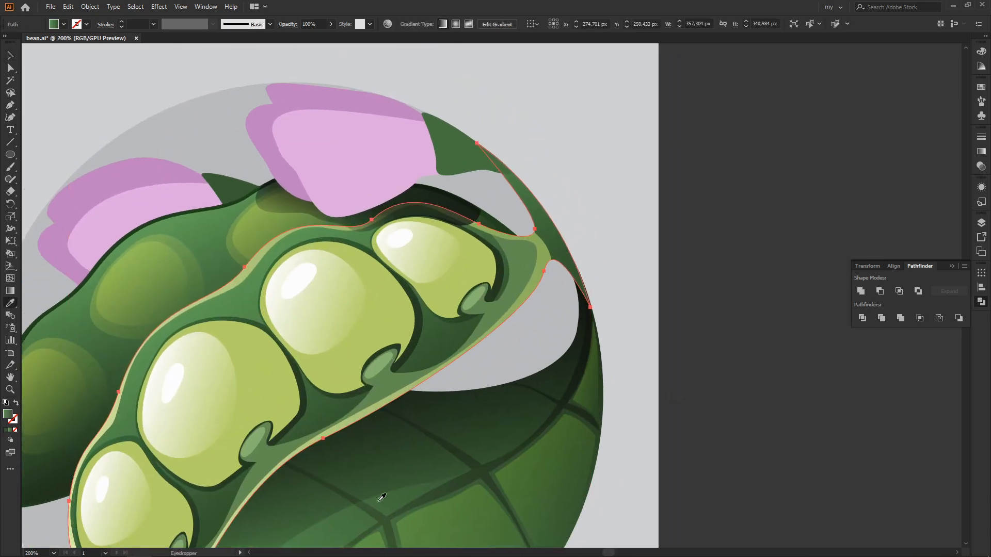
key(v)
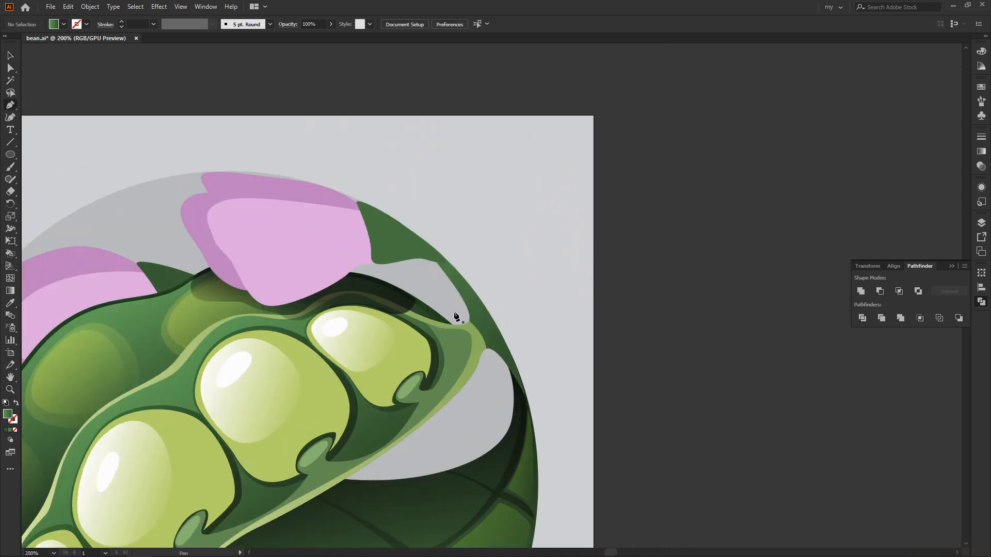
Draw a closed shape with the Pen tool over the open pod's stem, following the pod's right end.
click(454, 312)
drag(483, 365, 480, 401)
click(552, 452)
click(500, 197)
click(391, 212)
click(406, 287)
click(455, 313)
key(v)
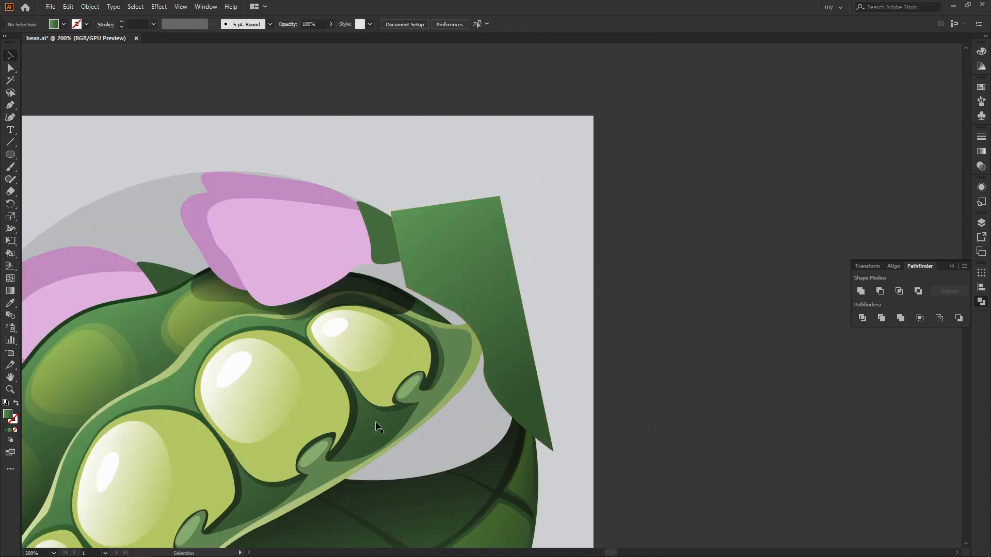
Duplicate the open pod in place and intersect the copy with the new shape to isolate the stem.
click(376, 423)
key(ctrl+c)
key(ctrl+f)
shift+click(508, 374)
click(900, 291)
Apply the leaf shadow's gradient style to the stem piece.
key(i)
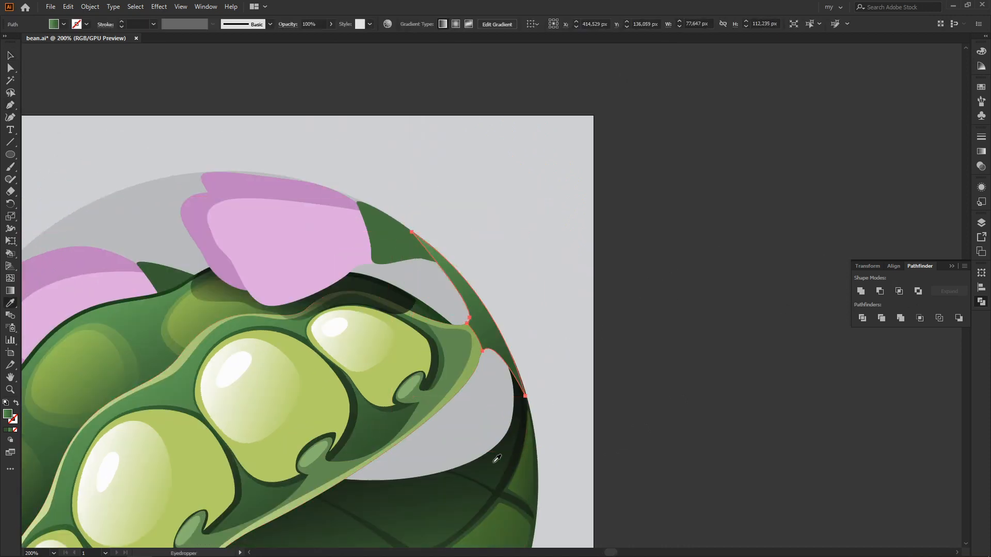
click(496, 459)
scroll(532, 310, down, 1)
key(v)
click(331, 24)
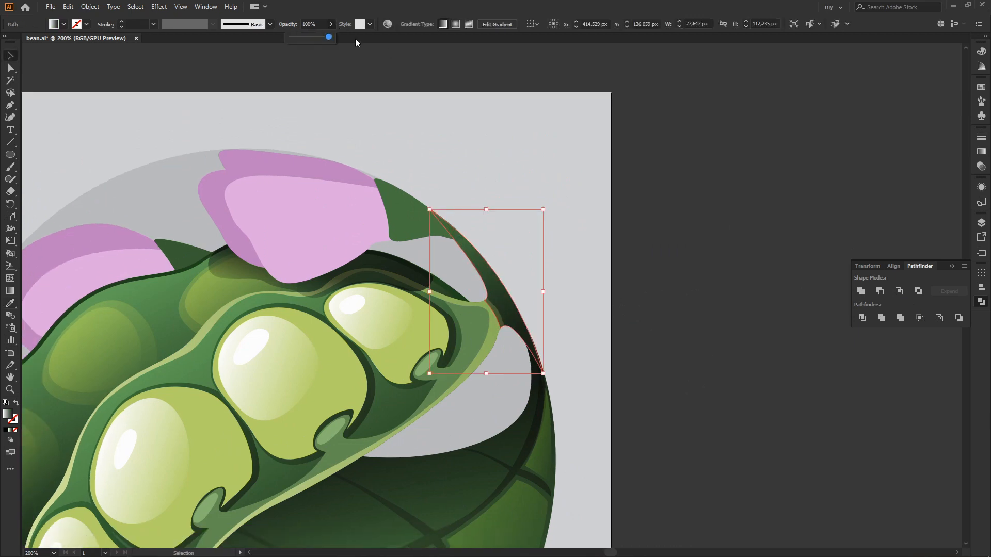
click(449, 145)
Redirect the stem piece's shadow gradient diagonally along the stem from its upper end to its lower end.
drag(573, 347, 626, 270)
click(558, 232)
key(g)
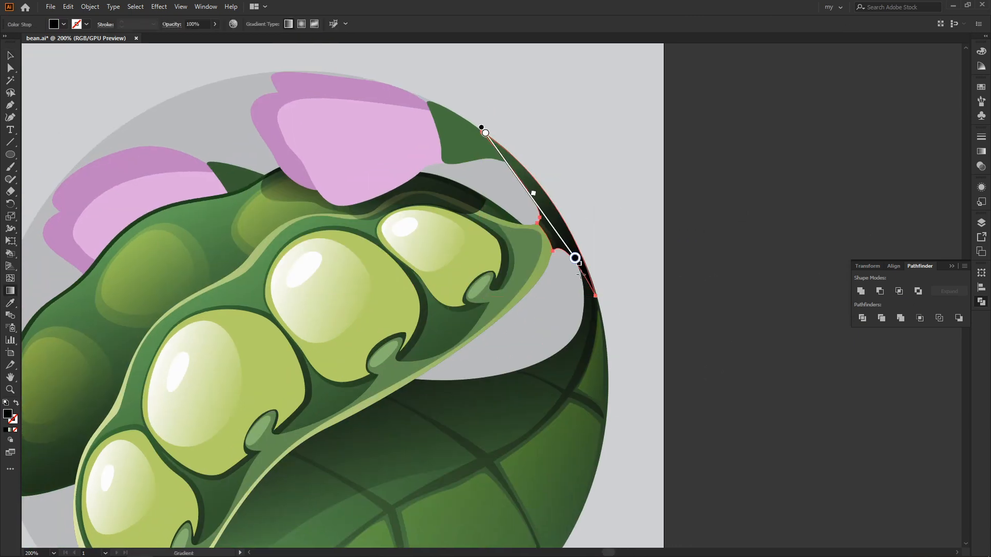
drag(491, 120, 602, 310)
key(v)
click(763, 219)
drag(763, 219, 742, 243)
click(502, 196)
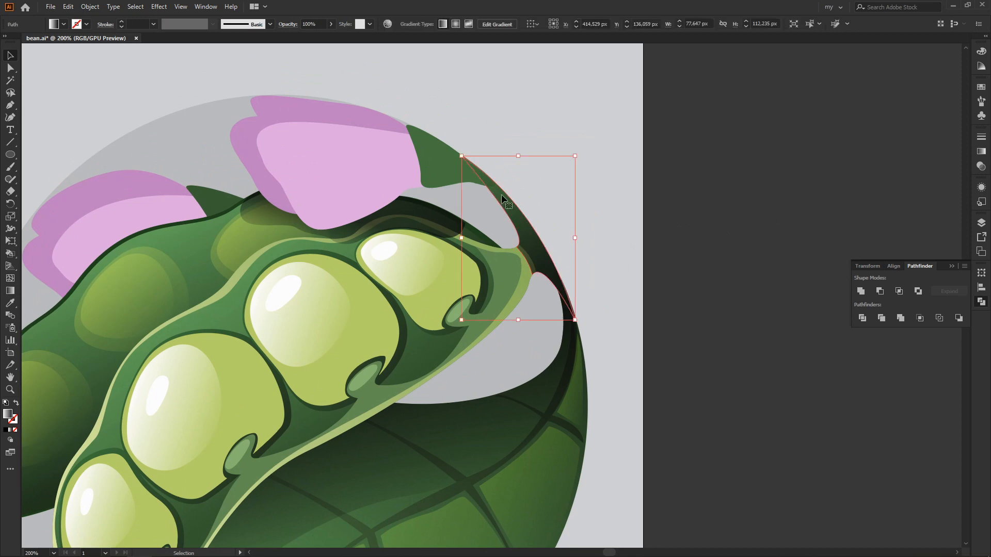
Set the stem piece's blend mode to Normal and fill it with the green leaf gradient.
click(980, 166)
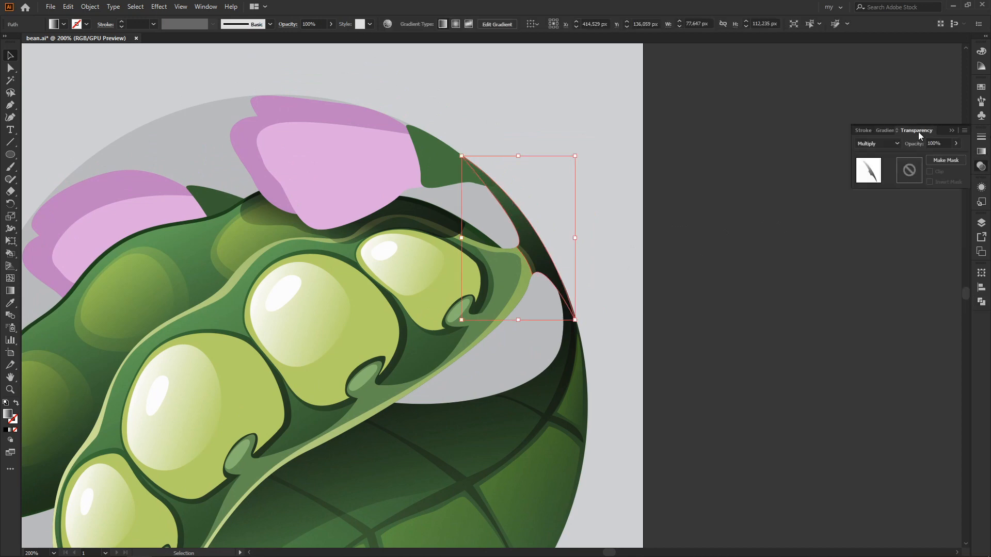
click(878, 143)
click(872, 154)
scroll(704, 202, down, 3)
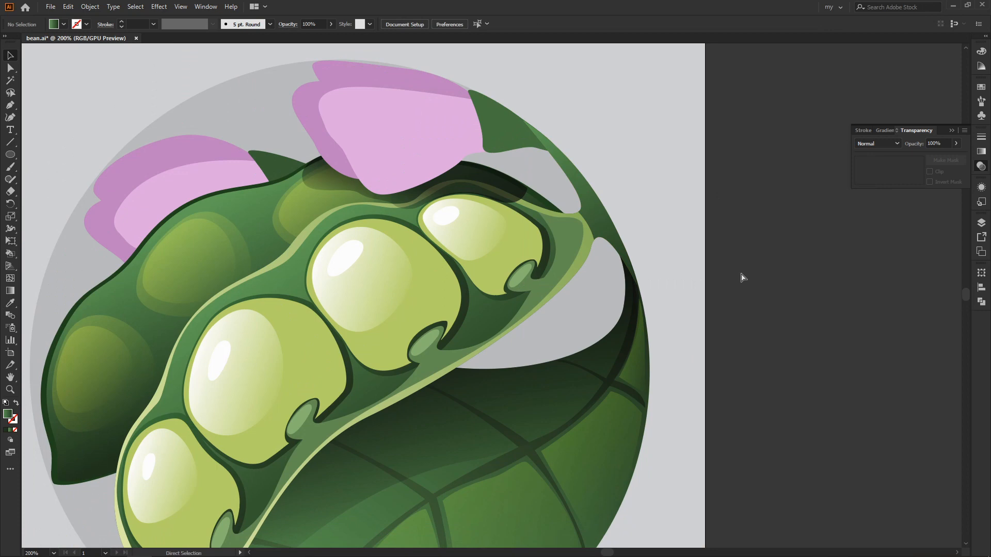
Reverse the stem's green gradient to run from its lower end to its upper end and recolour its light stop to 345929.
key(ctrl+minus)
click(565, 227)
key(g)
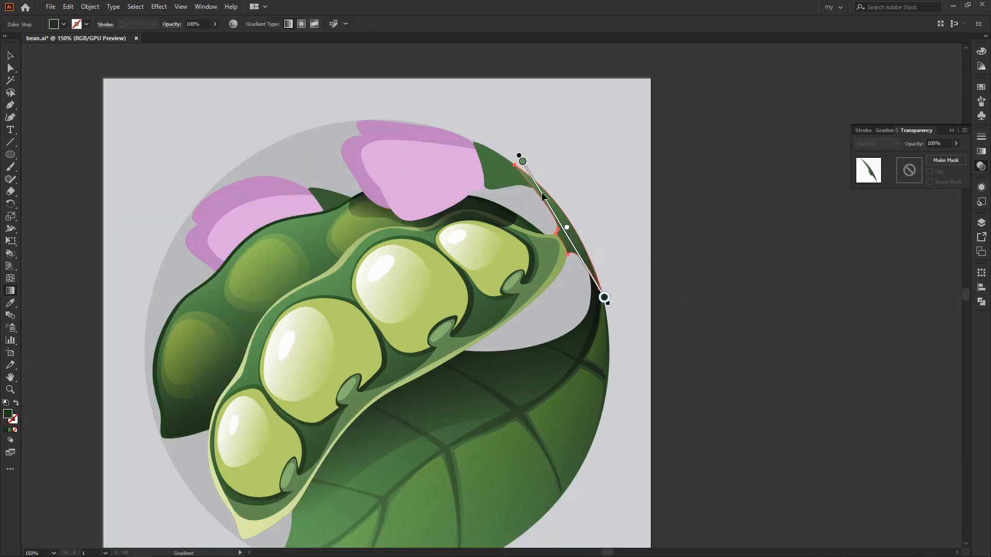
drag(618, 299, 503, 154)
double_click(7, 414)
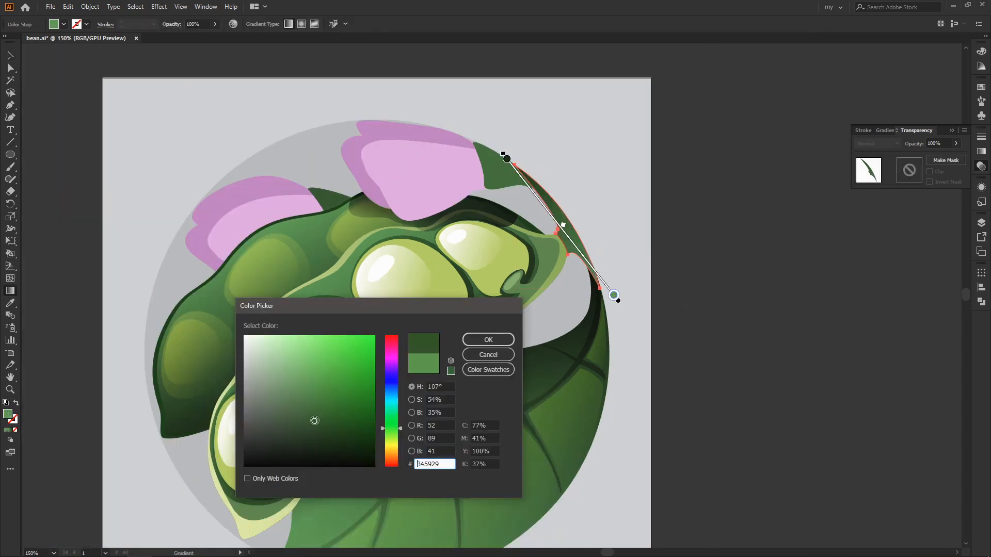
click(486, 336)
key(v)
Reapply the leaf's green gradient to the stem and recolour its light stop to a very dark green.
click(565, 270)
key(i)
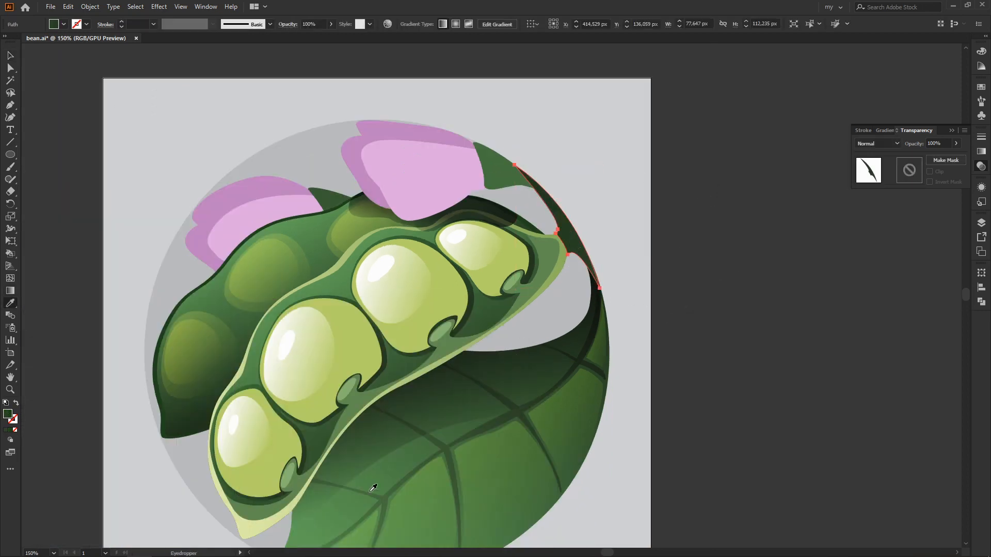
click(399, 467)
key(g)
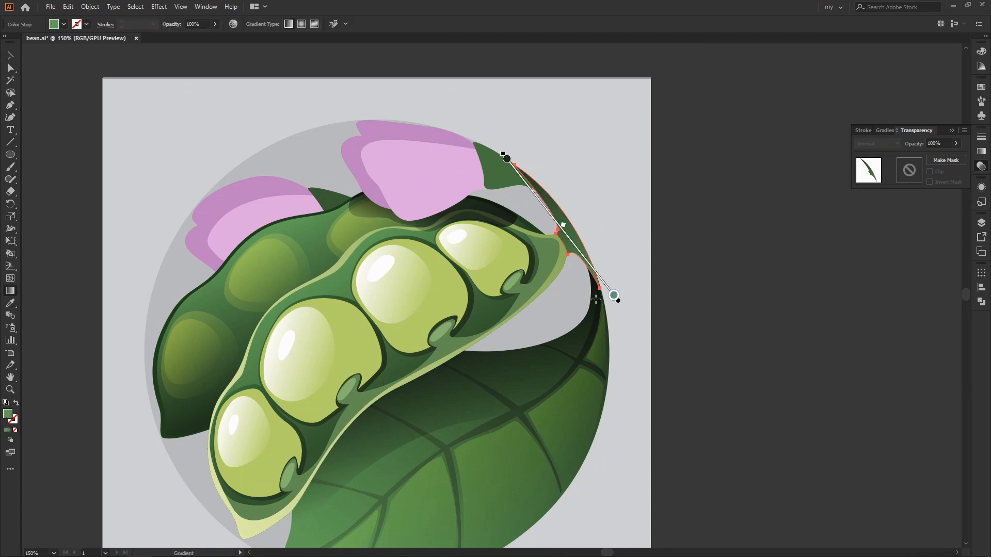
double_click(8, 414)
click(319, 446)
click(489, 340)
key(v)
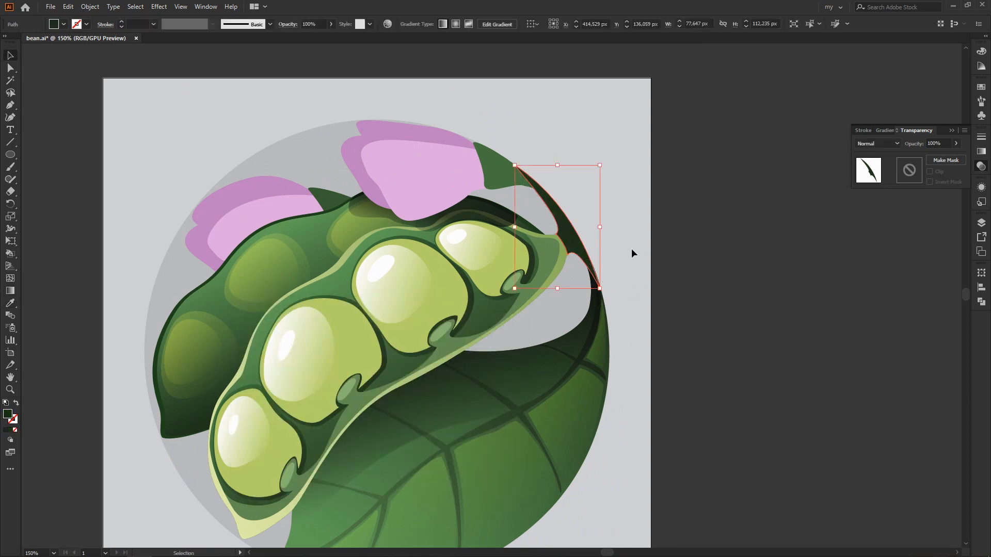
Set the gradient stop at the stem's upper end to the green 3B632F.
click(631, 249)
click(566, 230)
key(g)
click(507, 159)
double_click(9, 415)
click(314, 414)
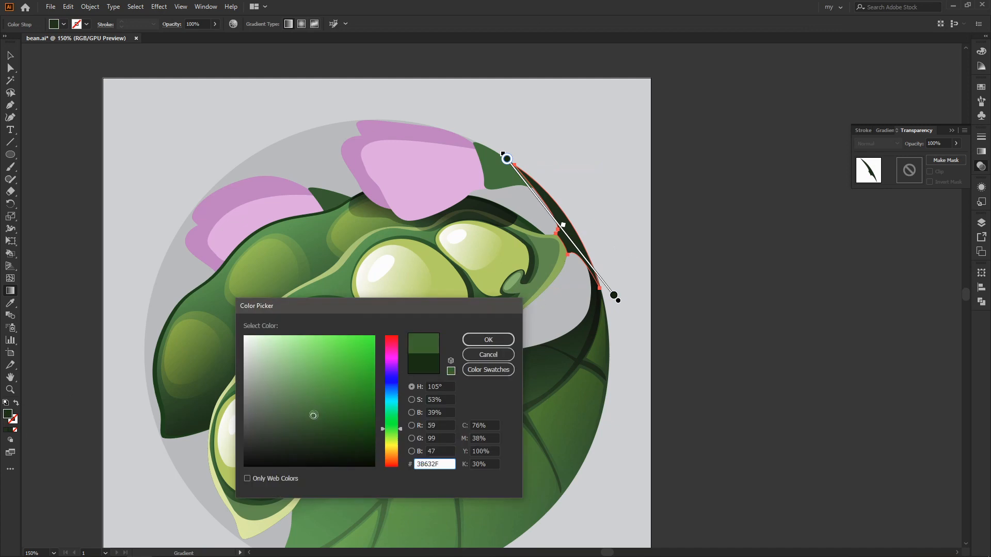
click(489, 339)
key(v)
click(618, 238)
Add an anchor point at the tip of the green shape beside the upper flower and curve its edge to follow the stem.
key(ctrl+plus)
space+drag(517, 138, 476, 195)
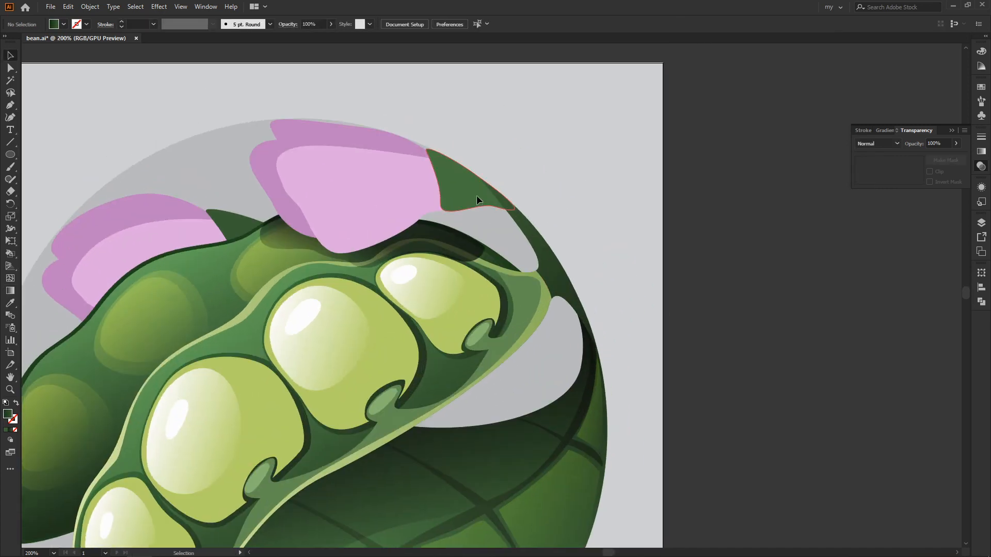
click(475, 195)
key(a)
click(509, 213)
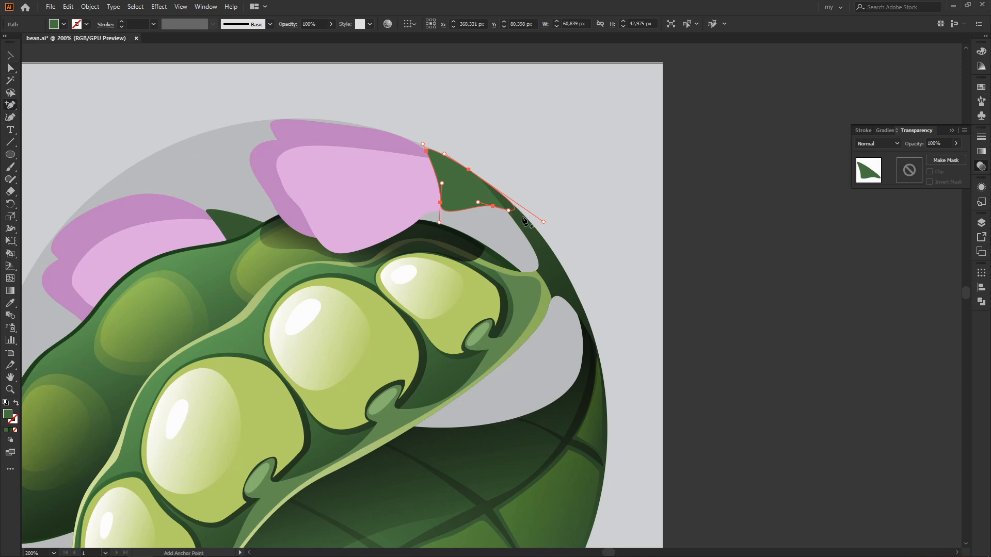
click(509, 210)
key(ctrl+plus)
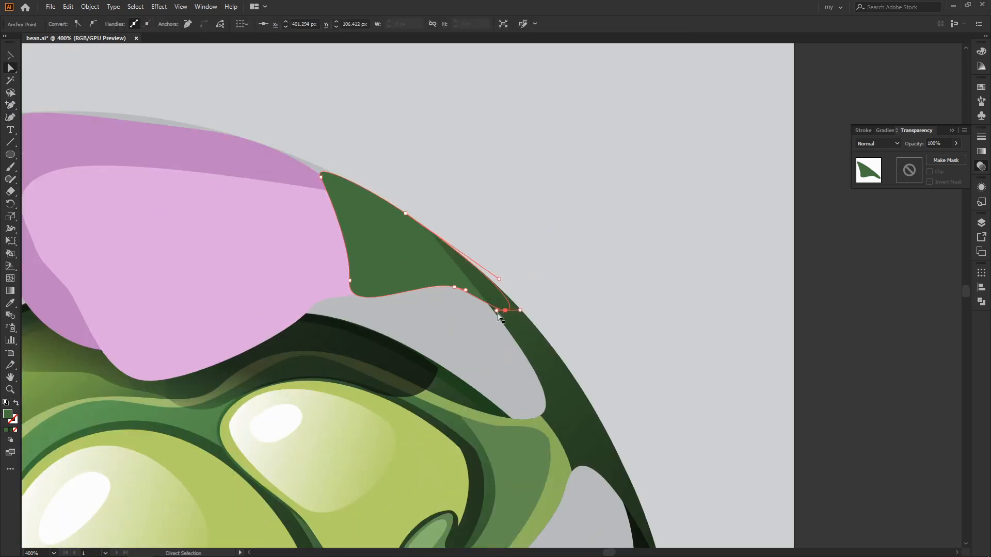
mouse_move(496, 311)
mouse_down()
mouse_move(490, 294)
mouse_move(508, 325)
mouse_up()
drag(466, 290, 473, 288)
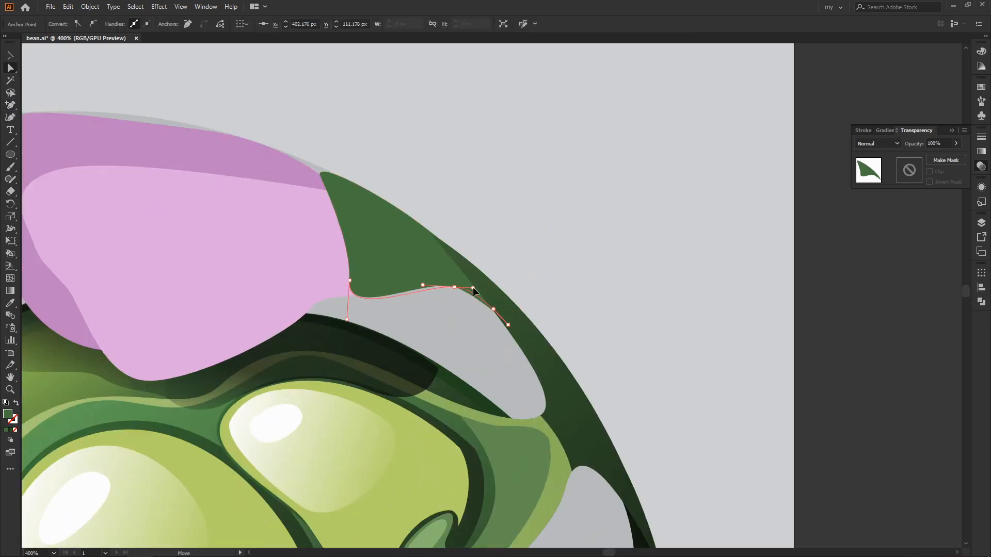
key(v)
click(602, 280)
Apply the stem's green gradient to the shape beside the upper flower and run it horizontally from the flower towards the stem.
drag(575, 312, 500, 276)
click(464, 239)
key(i)
click(580, 328)
key(g)
drag(328, 226, 506, 222)
key(v)
click(574, 188)
key(ctrl+minus)
key(ctrl+minus)
key(ctrl+minus)
key(ctrl+minus)
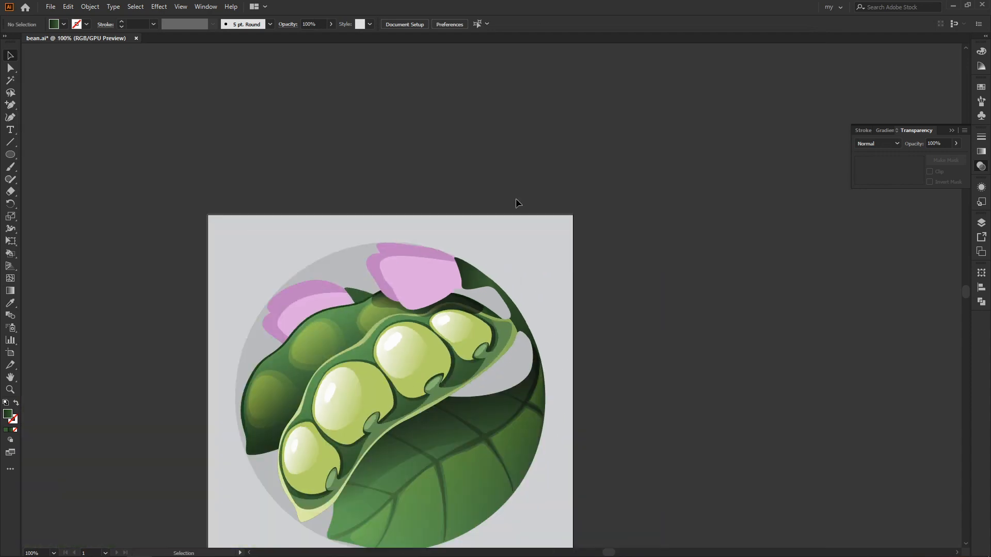
Draw a small rounded highlight shape with the Pen tool inside the green shape beside the upper flower.
drag(496, 329, 564, 281)
key(ctrl+plus)
key(ctrl+plus)
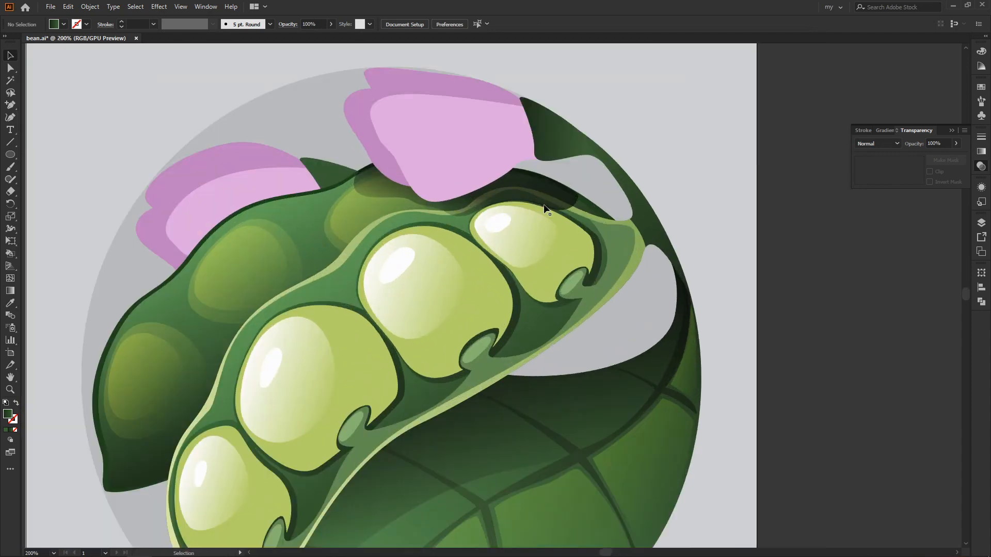
drag(604, 167, 533, 259)
key(p)
key(ctrl+plus)
click(461, 158)
drag(443, 154, 443, 162)
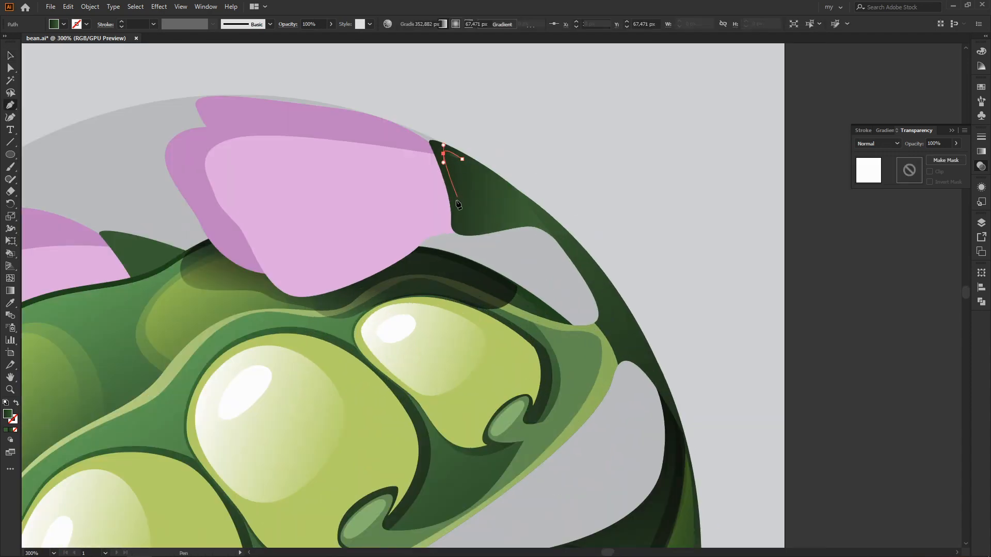
drag(457, 202, 461, 211)
drag(511, 205, 513, 198)
drag(461, 158, 450, 153)
Apply the pod bulges' yellow Screen gradient style to the new highlight and set its opacity to 48%.
key(i)
click(189, 305)
key(v)
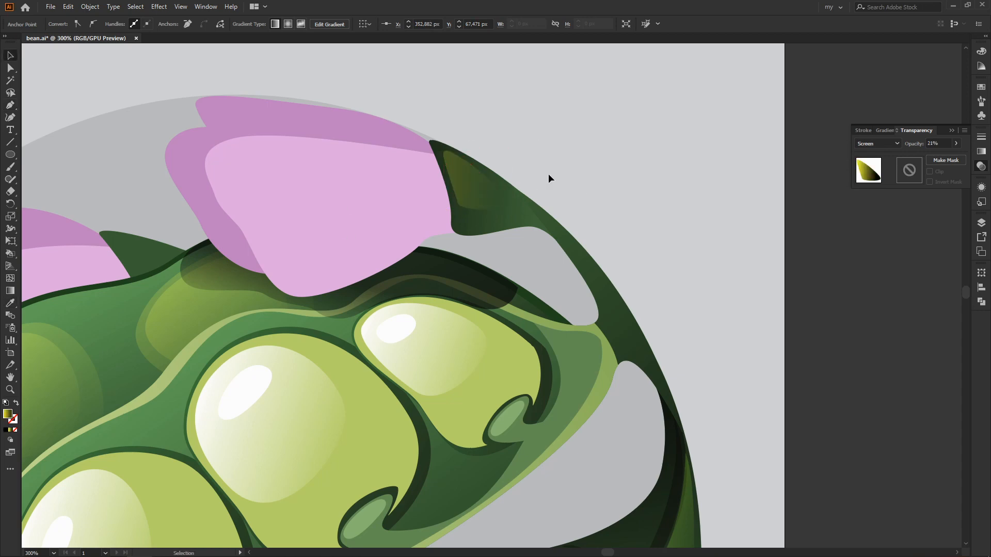
click(330, 25)
click(310, 36)
click(643, 138)
key(ctrl+1)
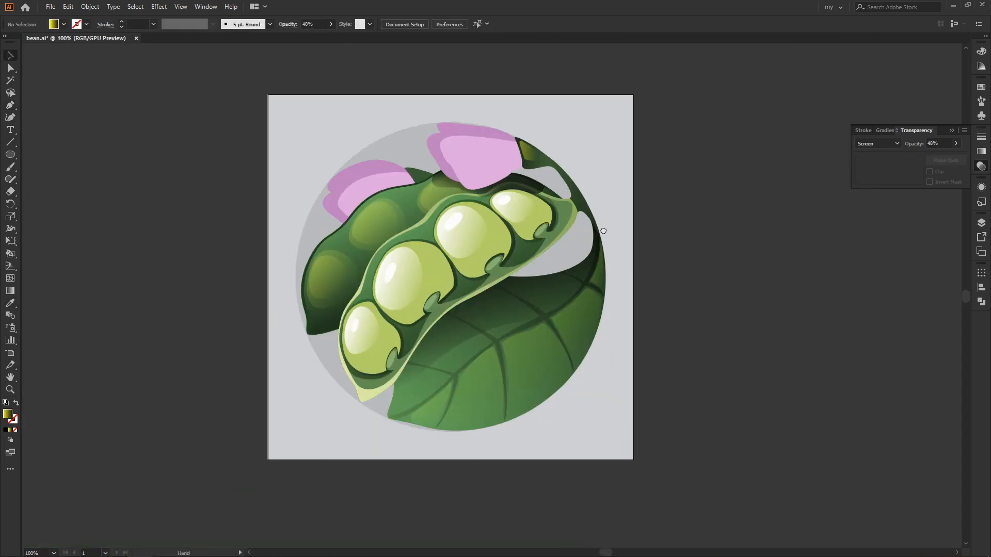
Darken the fill of the upper flower's top back petal to a deeper purple.
key(ctrl+equal)
key(ctrl+equal)
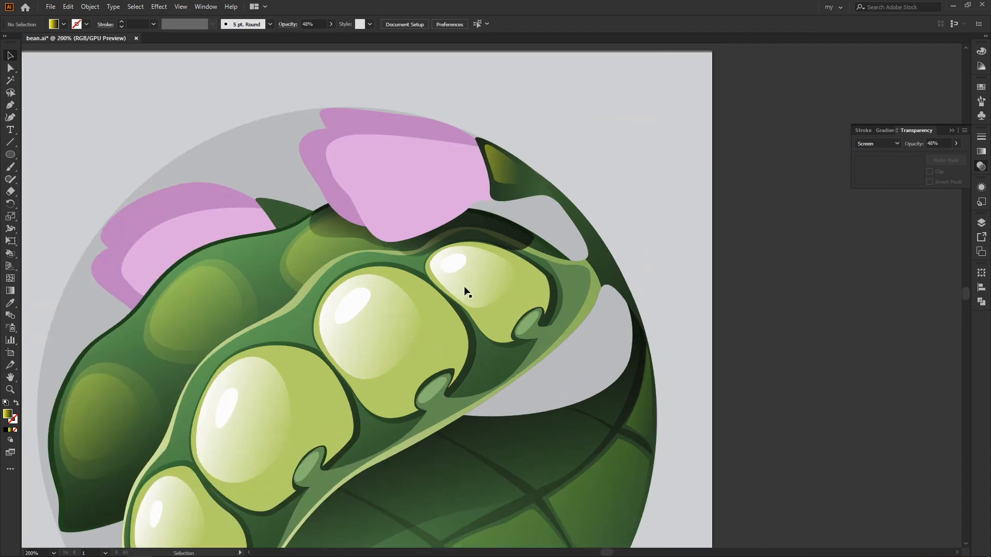
click(425, 129)
double_click(7, 414)
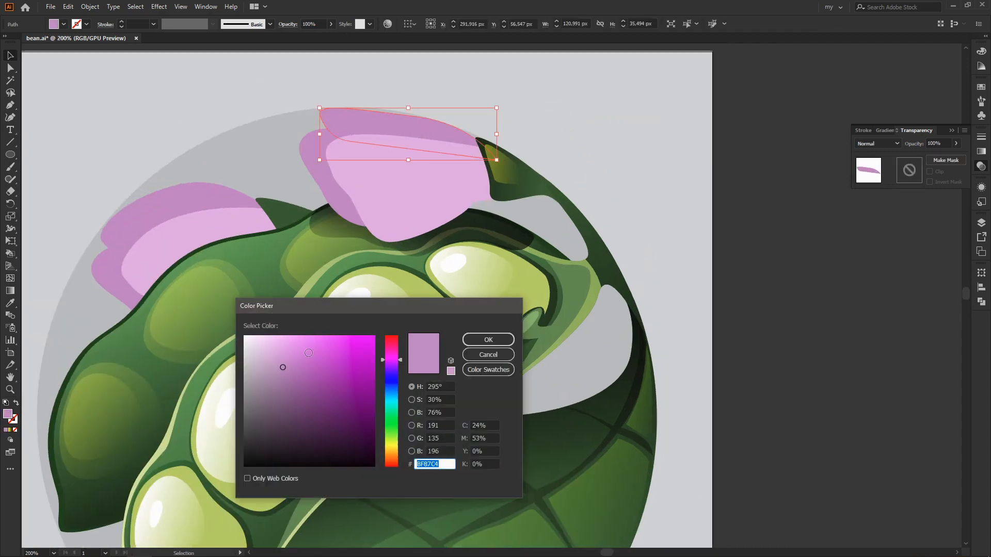
click(288, 376)
click(488, 340)
click(560, 133)
drag(534, 200, 498, 188)
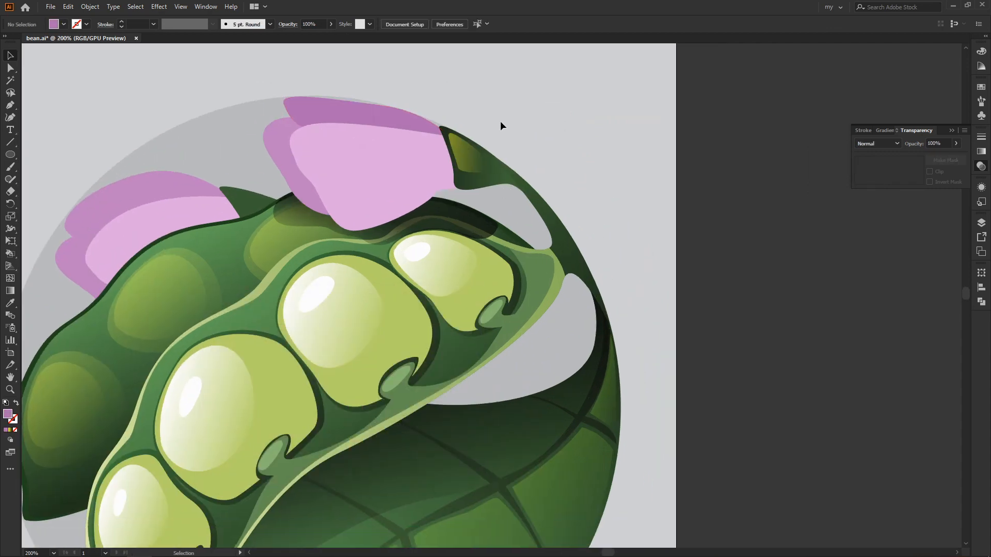
Apply a linear gradient to the upper flower's front petal, from light pink at the tip to the back petal's deeper purple at the base.
click(387, 157)
key(period)
key(g)
click(472, 177)
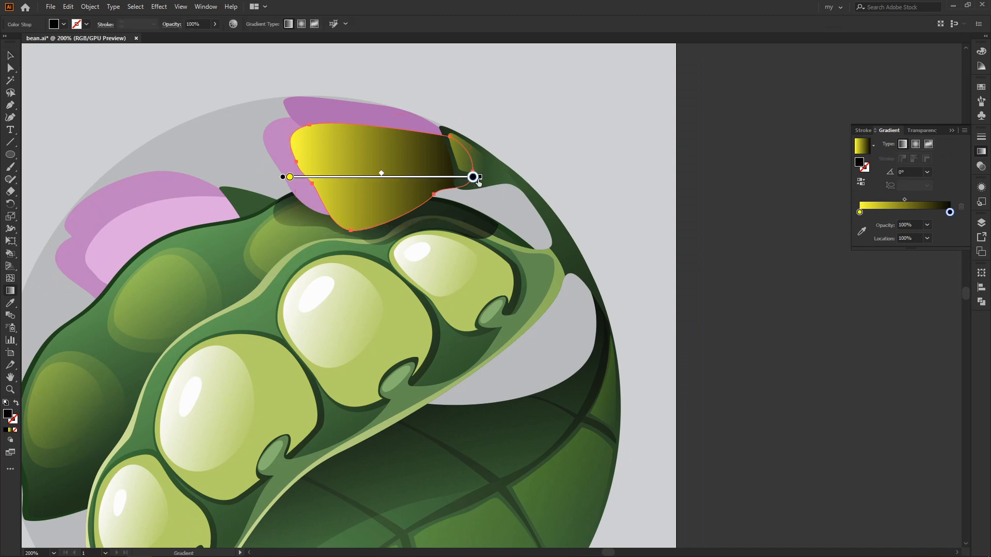
click(861, 231)
click(327, 106)
click(290, 177)
click(230, 209)
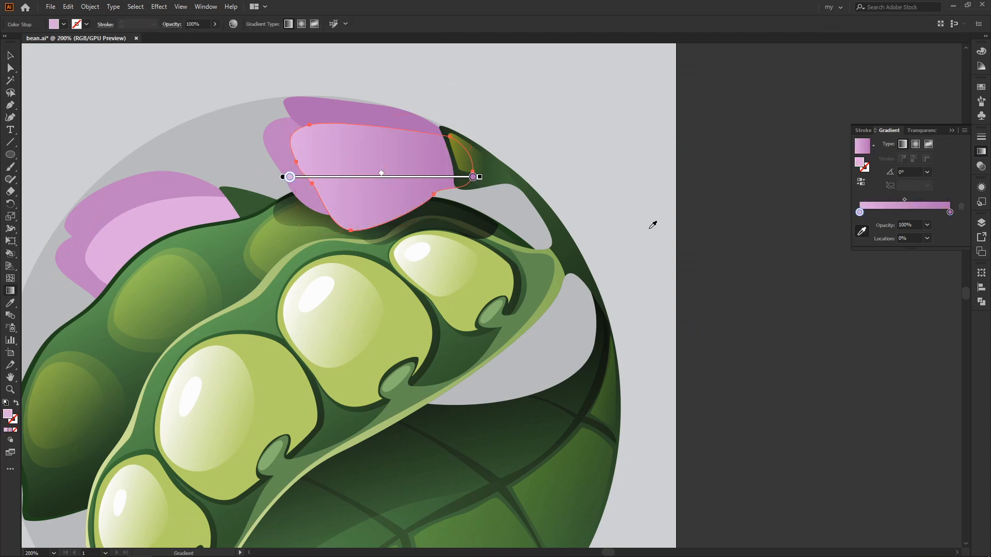
key(v)
click(583, 145)
Draw a small rounded shape over the base of the front petal, where it meets the green base.
key(ctrl+minus)
key(ctrl+minus)
key(ctrl+plus)
drag(524, 250, 526, 191)
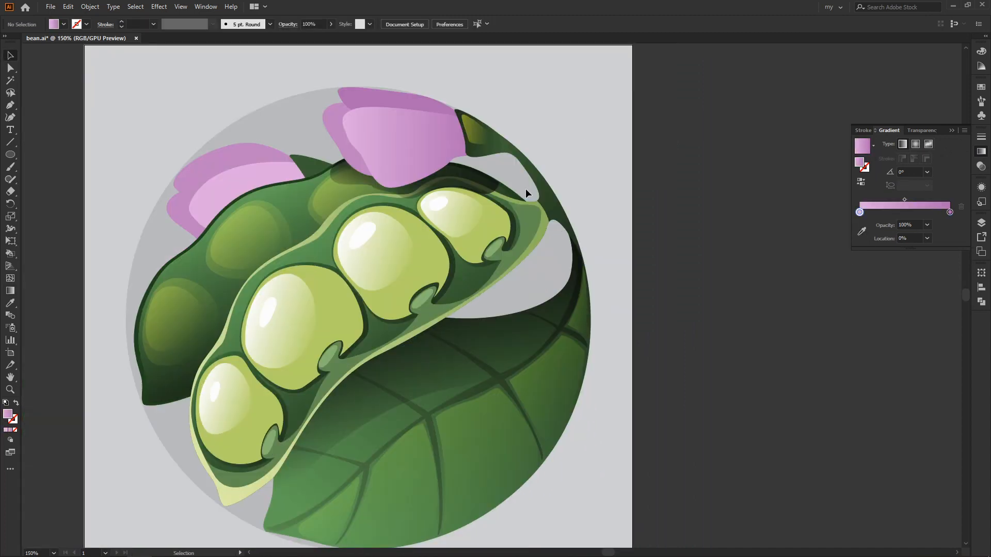
drag(474, 330, 471, 293)
drag(486, 254, 504, 312)
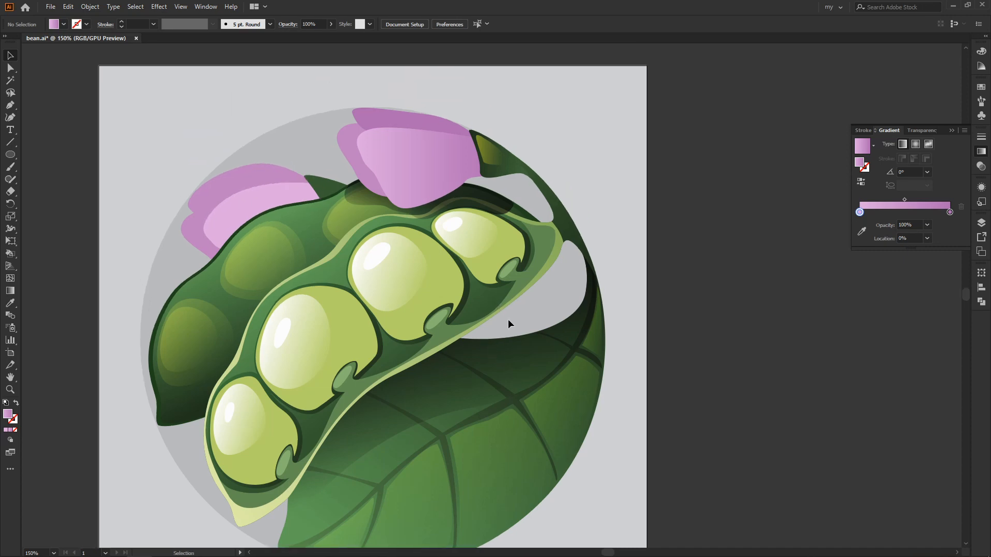
click(427, 154)
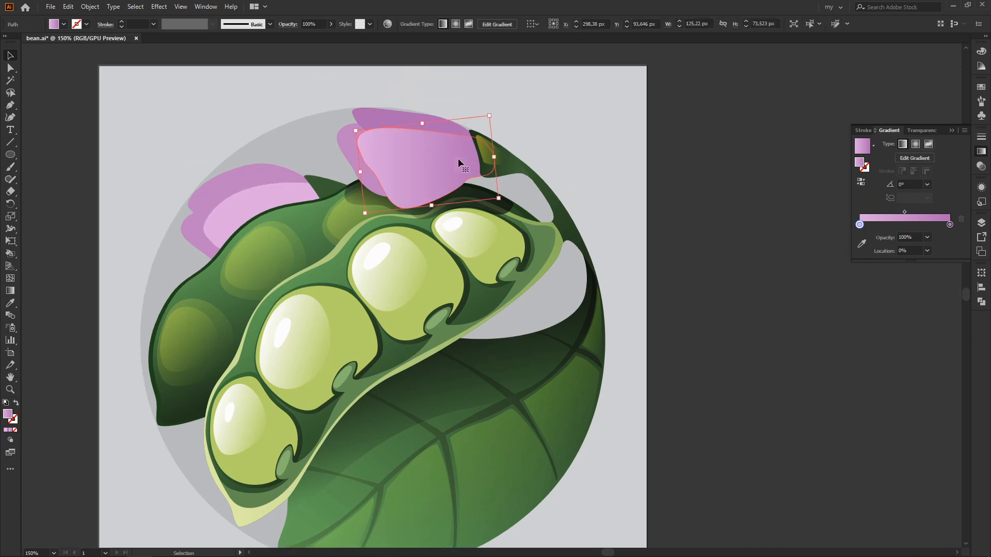
click(551, 152)
click(484, 147)
mouse_move(450, 142)
mouse_down()
mouse_move(440, 145)
mouse_move(474, 172)
mouse_move(499, 159)
mouse_up()
click(484, 147)
key(v)
Fill the rounded shape with dark purple and stack it behind the green base but above the front petal.
double_click(7, 413)
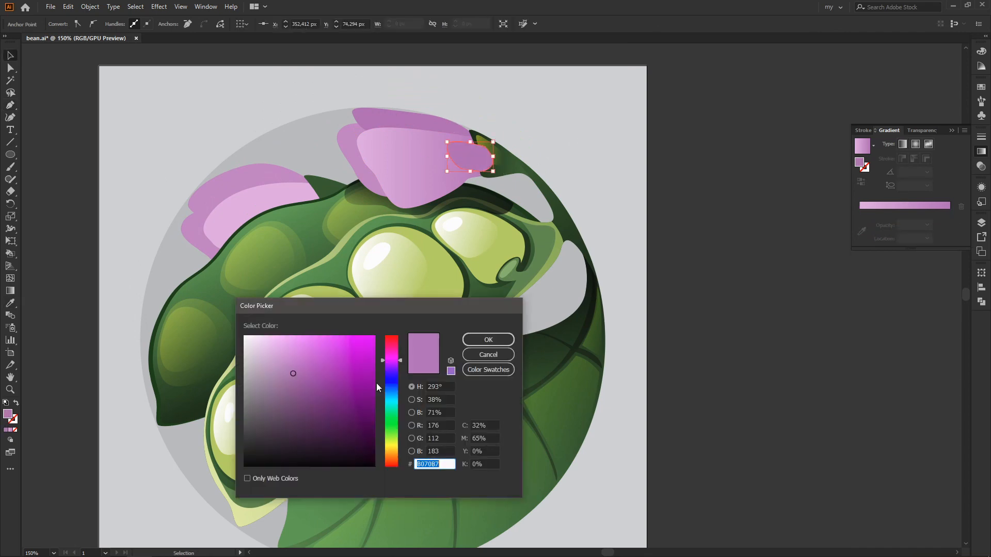
click(376, 383)
click(499, 336)
key(ctrl+[)
key(ctrl+[)
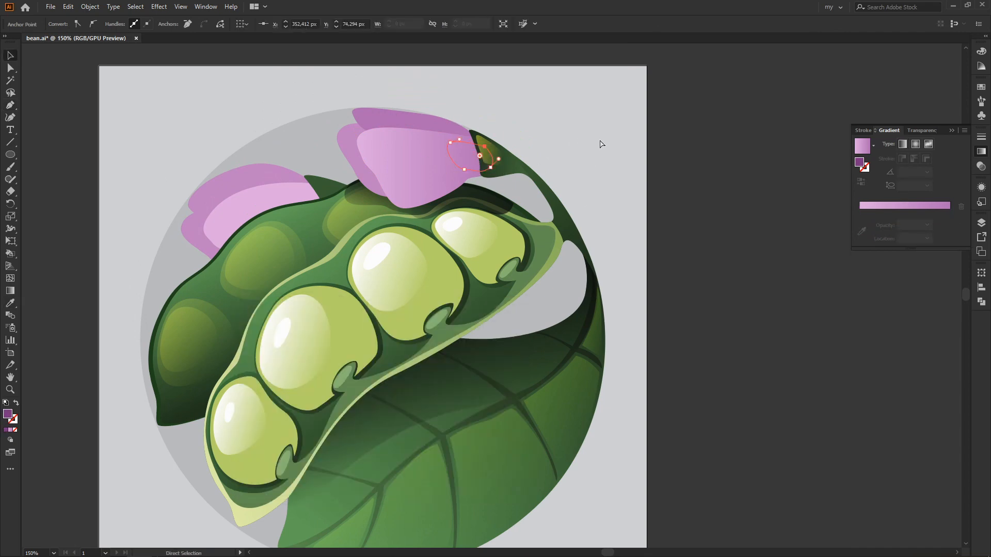
key(ctrl+])
click(600, 141)
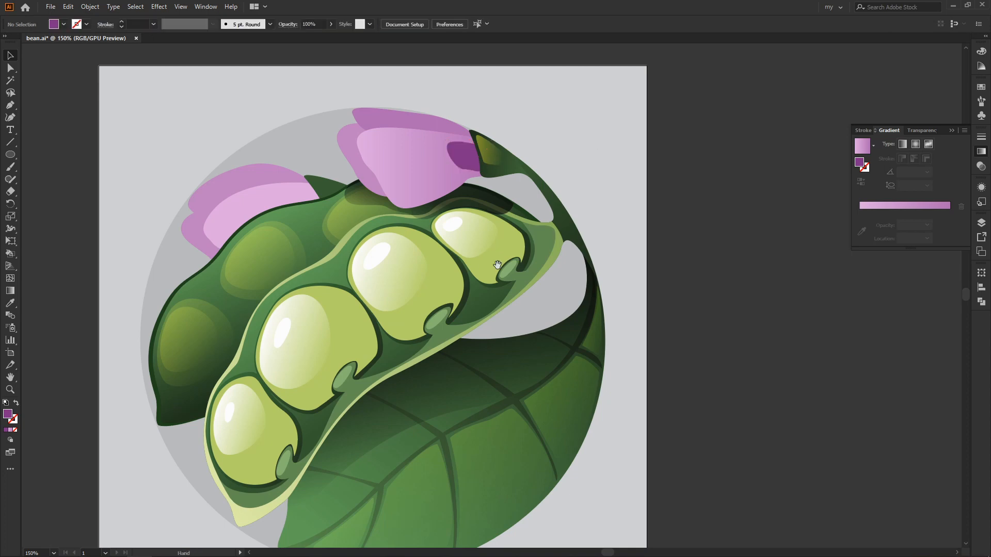
Adjust the dark purple shape's anchor points and handles so it forms a fuller, rounder spot at the petal base.
drag(522, 261, 526, 237)
key(a)
key(ctrl+plus)
key(ctrl+plus)
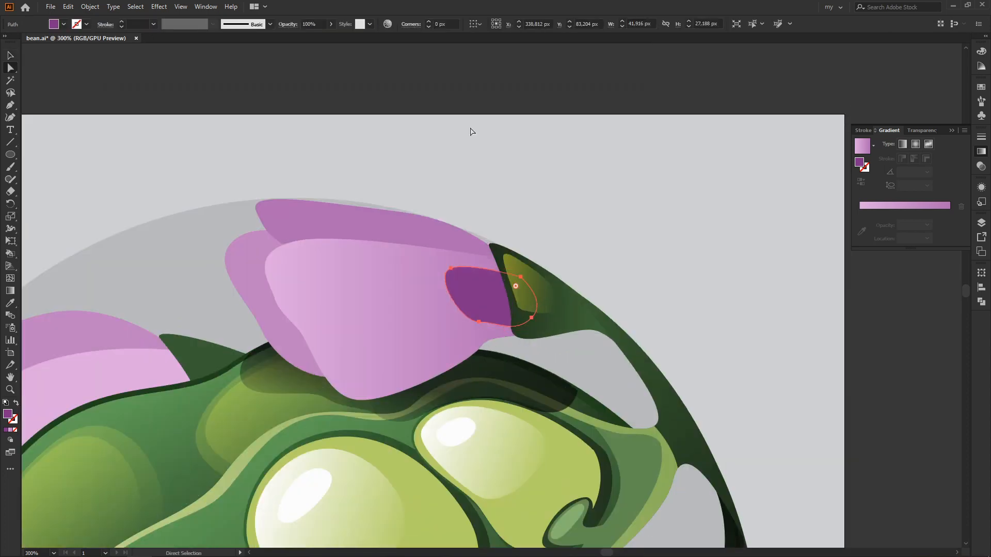
click(520, 277)
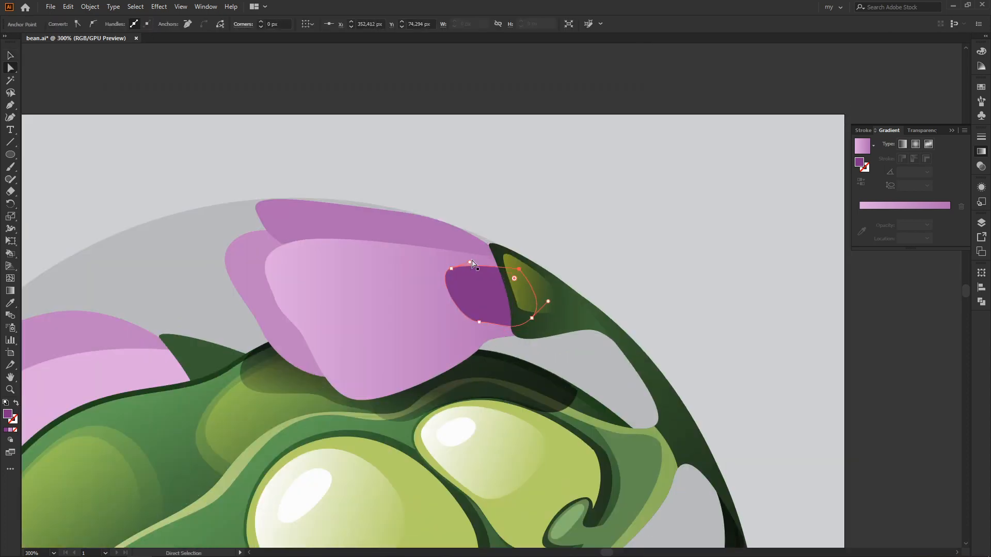
click(479, 322)
drag(500, 325, 502, 327)
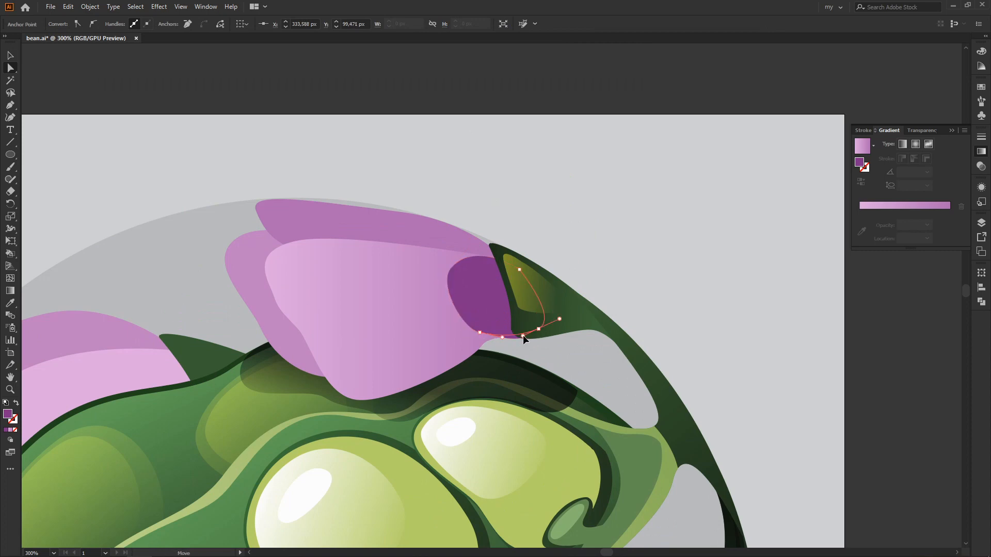
Duplicate the dark purple shape outside the flower and give the original a radial gradient with the copy's dark purple at its centre.
key(ctrl+minus)
key(ctrl+minus)
key(ctrl+plus)
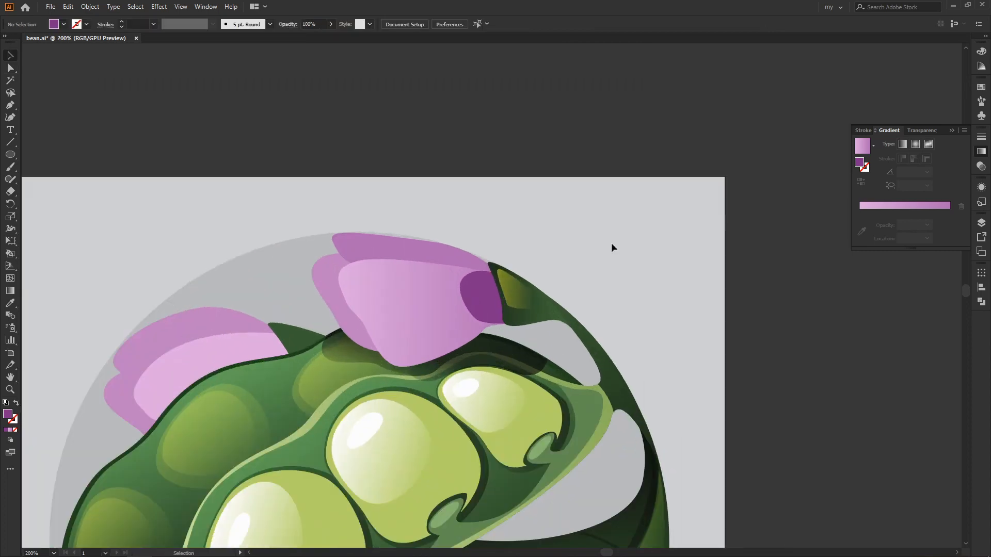
alt+drag(481, 298, 572, 230)
click(469, 297)
click(915, 145)
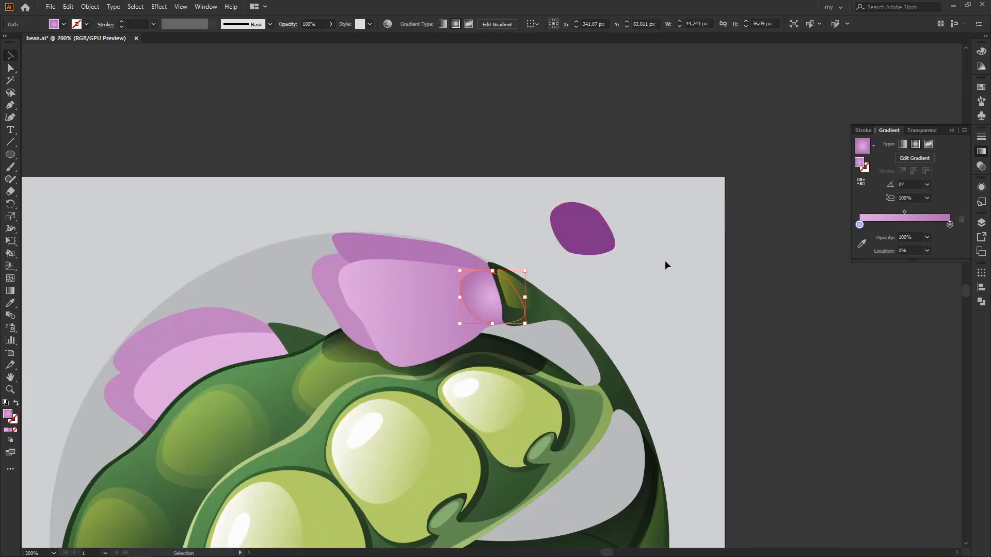
click(861, 244)
click(590, 236)
key(Escape)
click(630, 209)
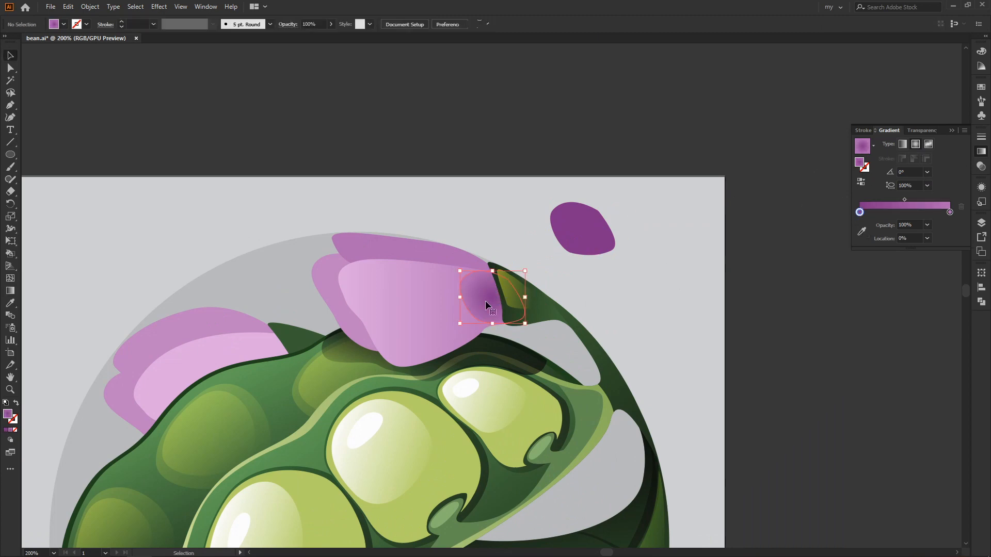
Angle the spot's radial gradient to -17.2° and lighten its outer color stop to blend into the front petal.
key(g)
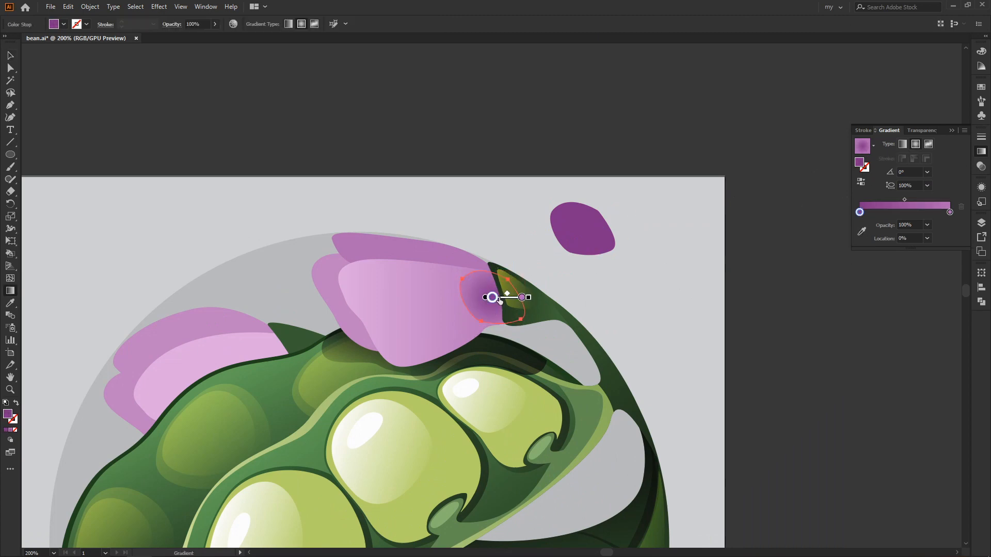
drag(469, 268, 499, 303)
drag(545, 272, 584, 279)
drag(494, 298, 530, 310)
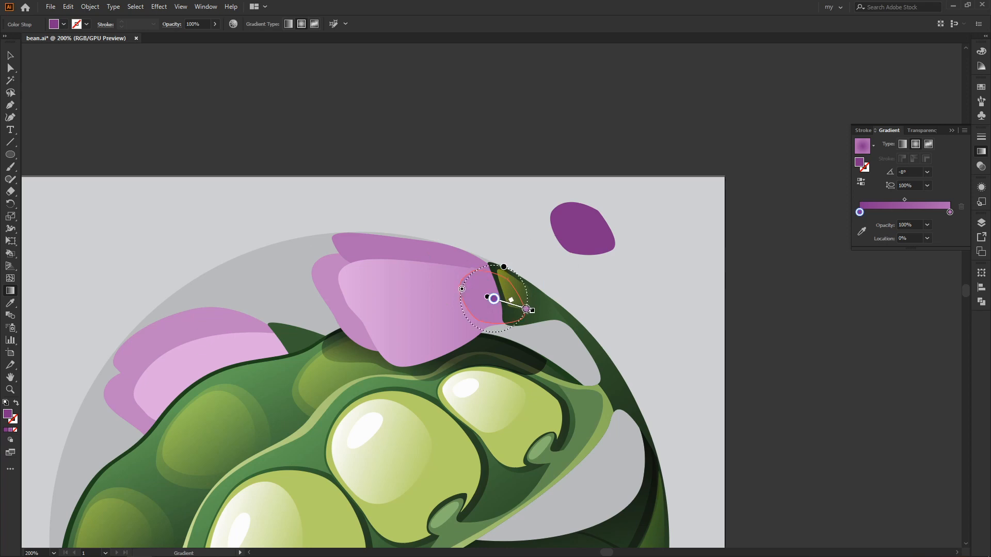
key(v)
click(672, 270)
key(ctrl+minus)
key(ctrl+plus)
click(482, 296)
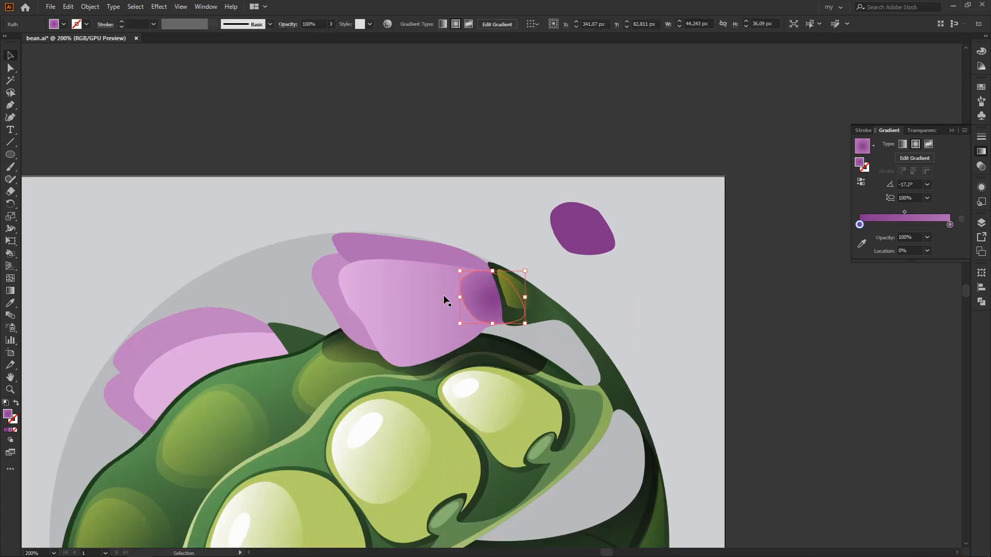
key(g)
click(531, 310)
key(v)
Scale down the dark purple copy and place it over the gradient spot at the petal base.
click(588, 229)
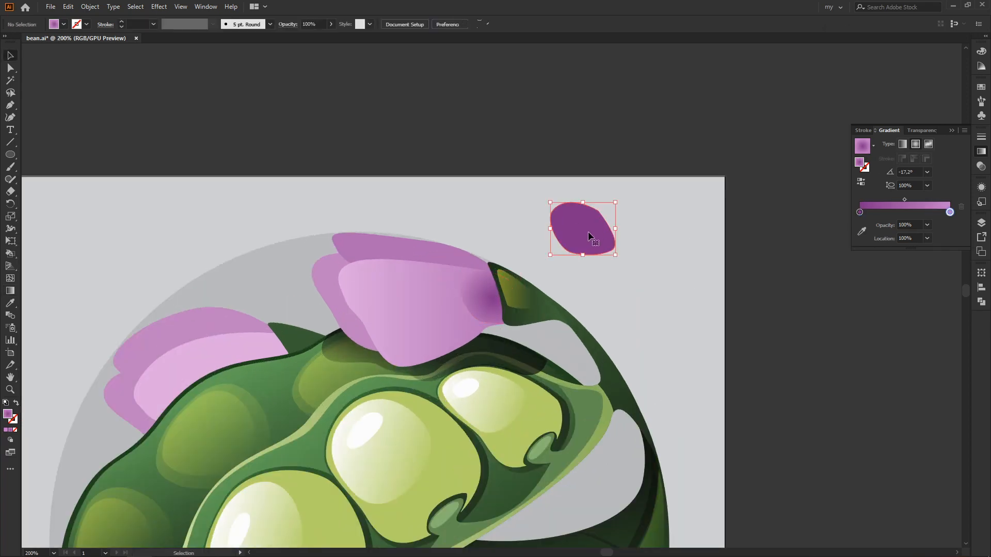
drag(614, 201, 599, 215)
drag(577, 238, 503, 303)
click(693, 233)
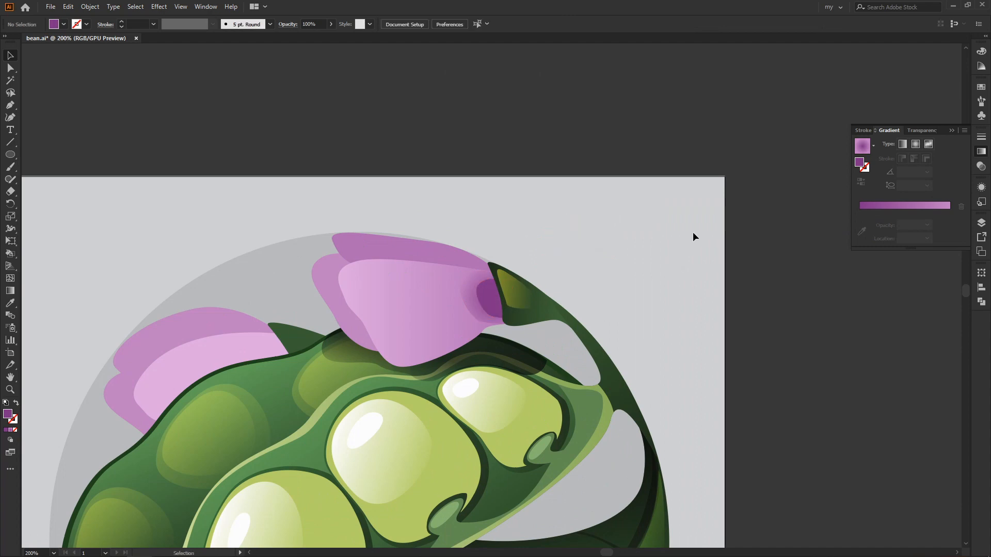
Give the smaller spot the larger spot's radial gradient and darken both color stops, with the deepest purple at the centre.
click(487, 298)
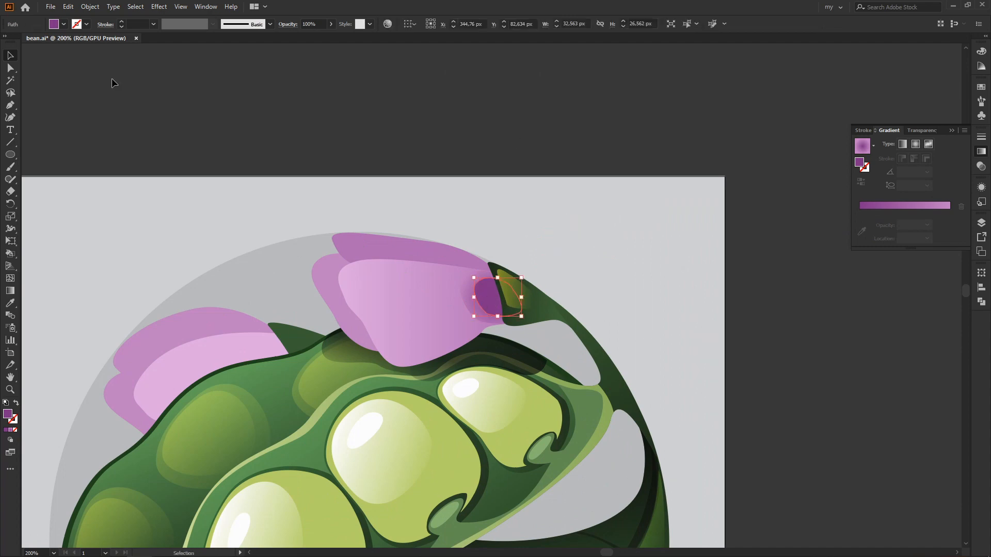
key(i)
click(497, 321)
click(862, 245)
click(429, 250)
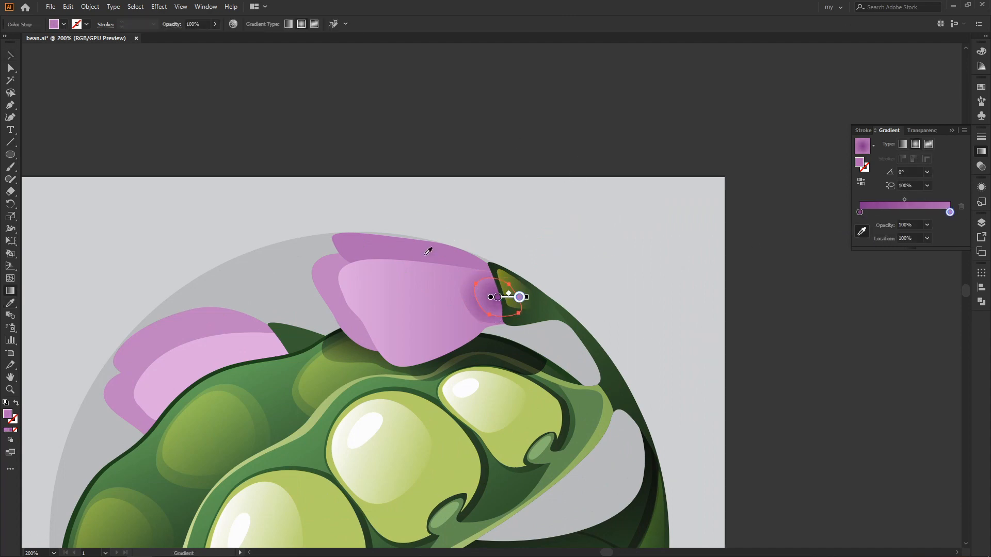
double_click(9, 415)
click(305, 390)
click(488, 339)
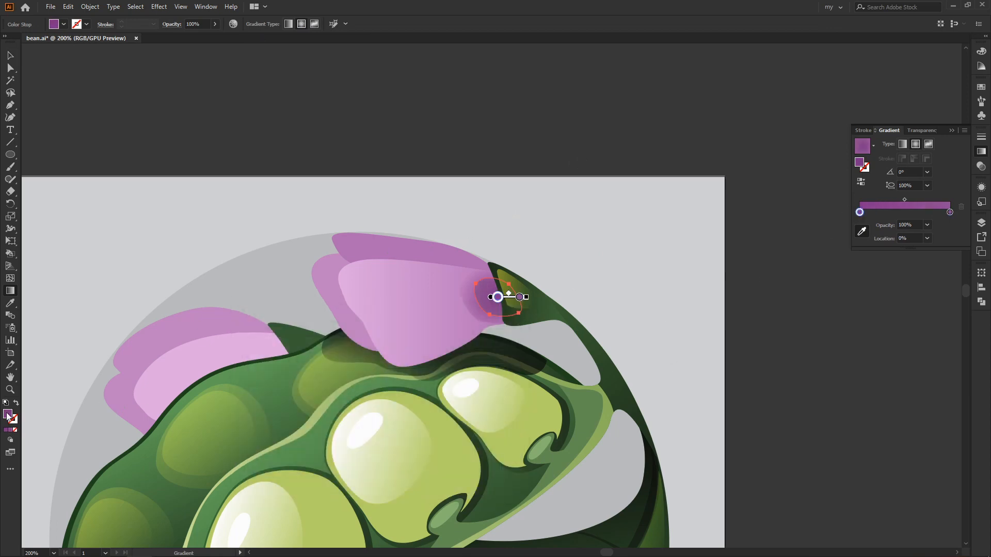
double_click(8, 415)
click(336, 420)
click(474, 341)
key(v)
click(605, 254)
Lighten the outer color stop of the smaller spot's radial gradient to a softer purple.
key(ctrl+minus)
key(ctrl+minus)
key(ctrl+equal)
key(ctrl+equal)
key(ctrl+equal)
click(491, 298)
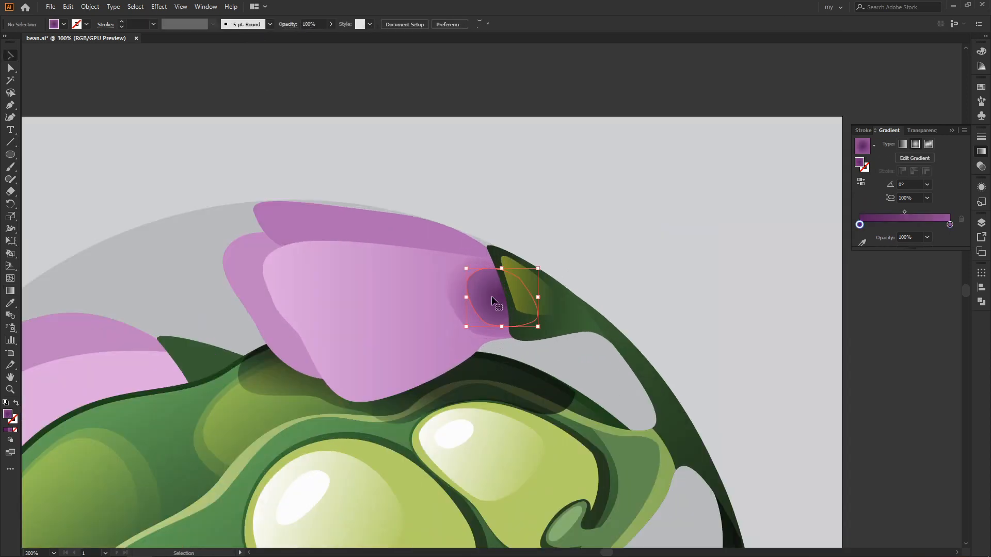
key(g)
click(543, 297)
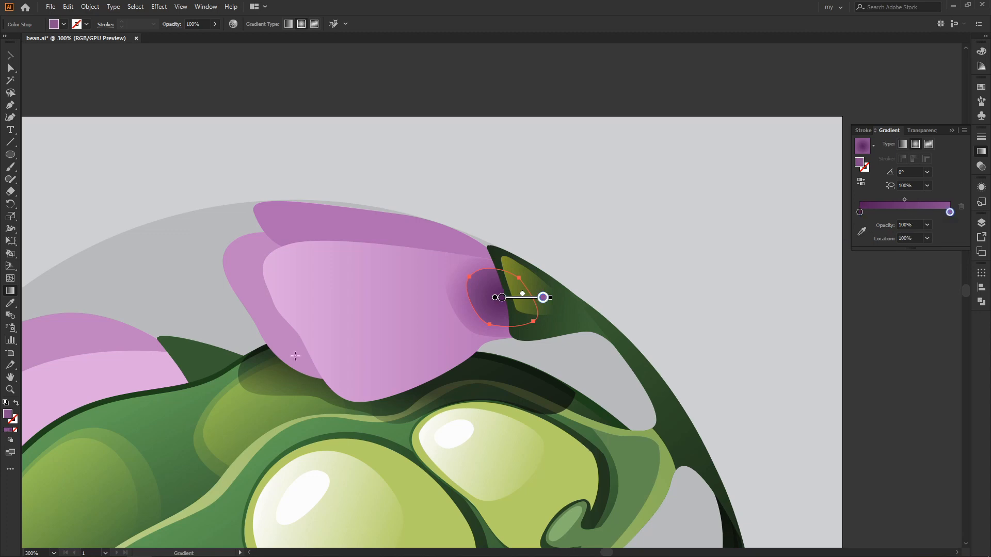
double_click(7, 416)
click(303, 380)
click(488, 339)
key(v)
click(642, 224)
Draw a closed Pen shape around the front petal with a wavy inner edge following the petal's tip and lower side.
key(ctrl+minus)
key(ctrl+minus)
key(ctrl+minus)
key(ctrl+minus)
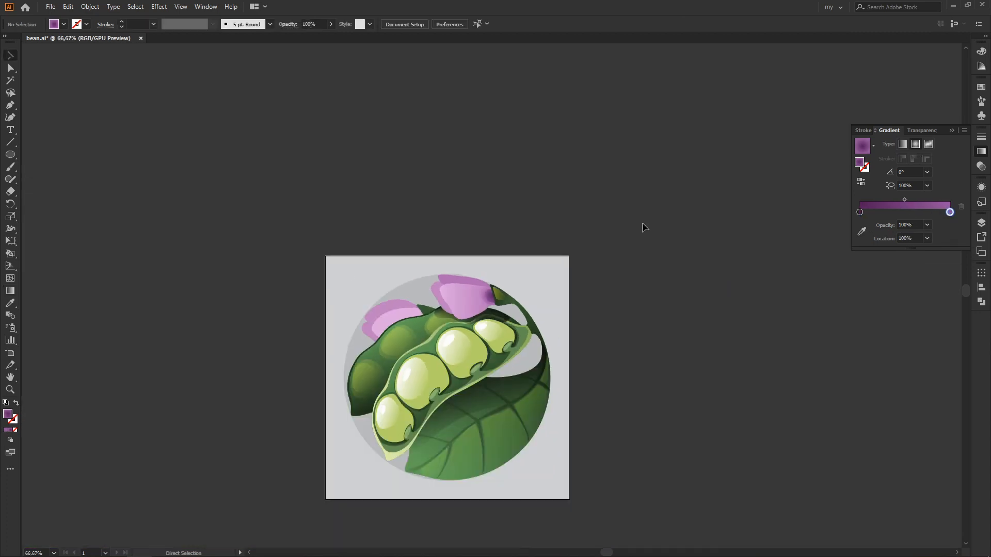
key(ctrl+equal)
key(ctrl+equal)
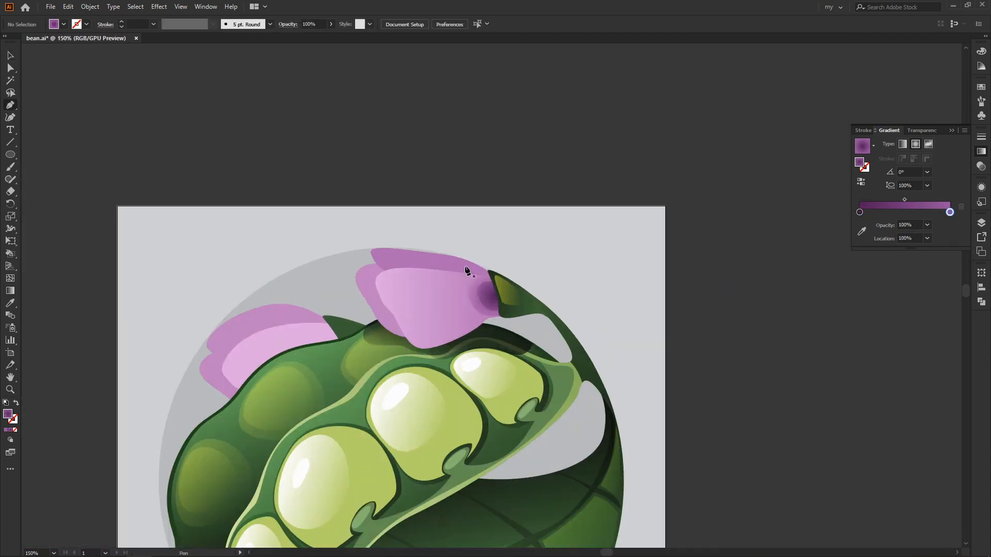
drag(387, 275, 383, 283)
drag(389, 292, 388, 299)
drag(393, 305, 398, 309)
drag(405, 319, 406, 327)
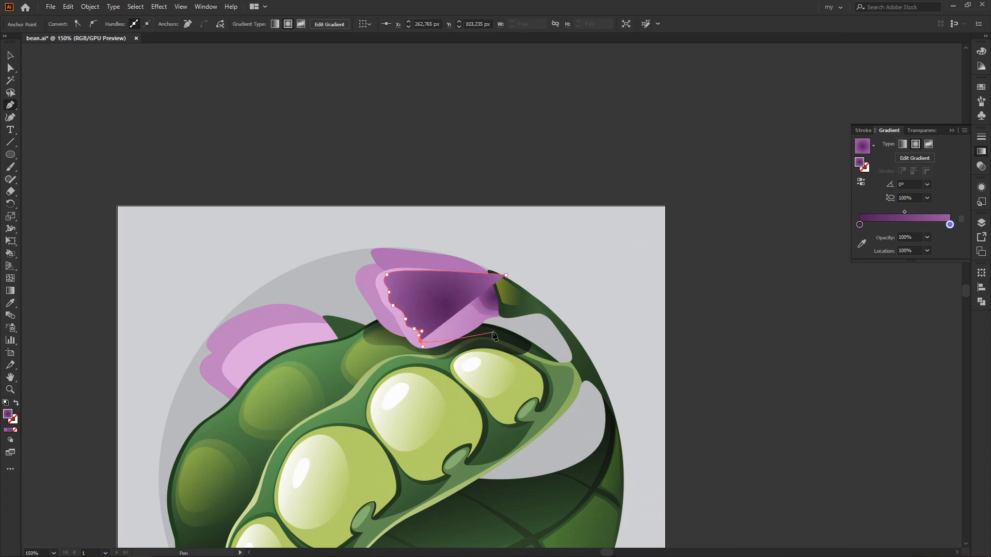
click(431, 372)
click(365, 347)
click(352, 248)
click(458, 240)
click(505, 275)
key(v)
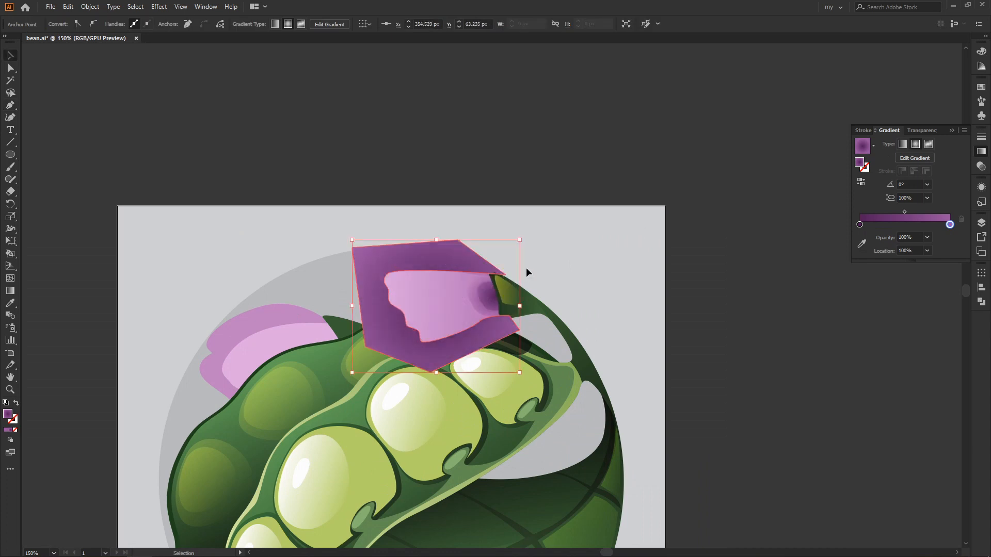
Fill the wavy-edged shape with white and intersect it with an in-place copy of the front petal.
click(64, 24)
click(21, 41)
click(234, 99)
key(a)
click(432, 290)
key(ctrl+c)
key(ctrl+f)
key(v)
shift+click(444, 351)
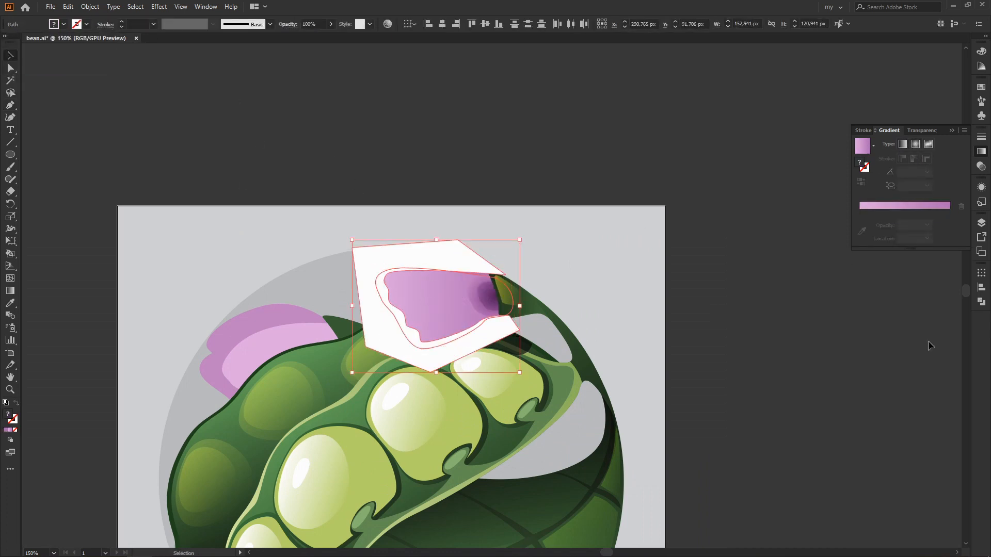
click(981, 302)
click(899, 291)
Set the opacity of the white petal-edge highlight to 40%.
click(331, 24)
drag(330, 34, 306, 33)
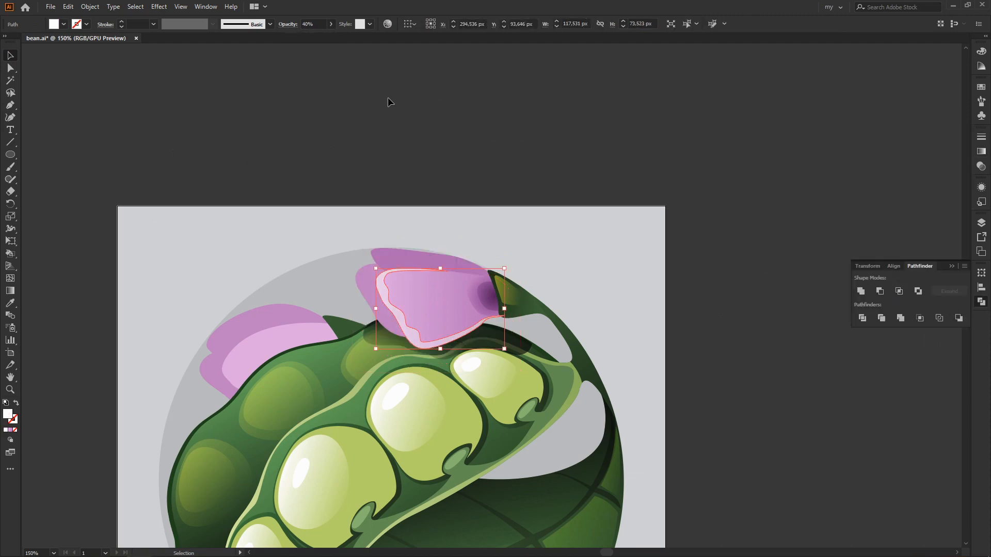
click(388, 97)
Draw a closed Pen shape around the left petal's outer edge with a wavy inner edge.
drag(720, 384, 717, 289)
key(ctrl+minus)
key(ctrl+plus)
key(ctrl+plus)
drag(612, 191, 624, 250)
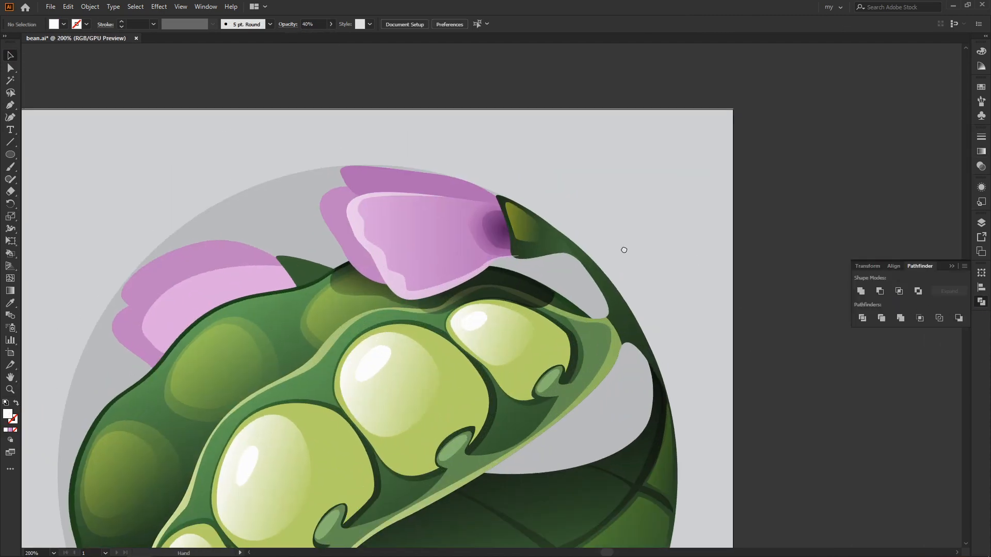
key(p)
click(371, 182)
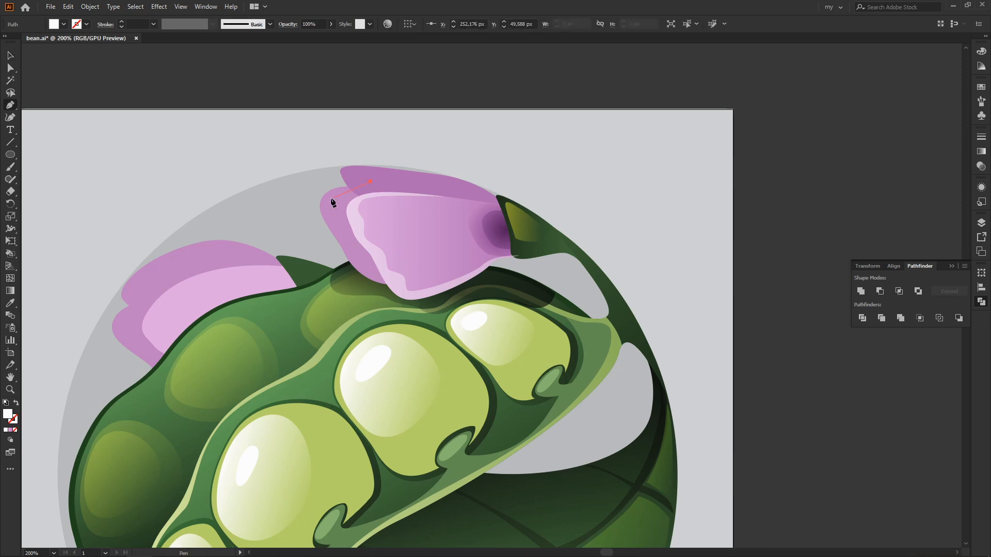
drag(329, 206, 327, 214)
drag(335, 221, 336, 221)
drag(371, 271, 374, 276)
click(420, 292)
click(372, 311)
click(290, 237)
click(315, 171)
click(371, 181)
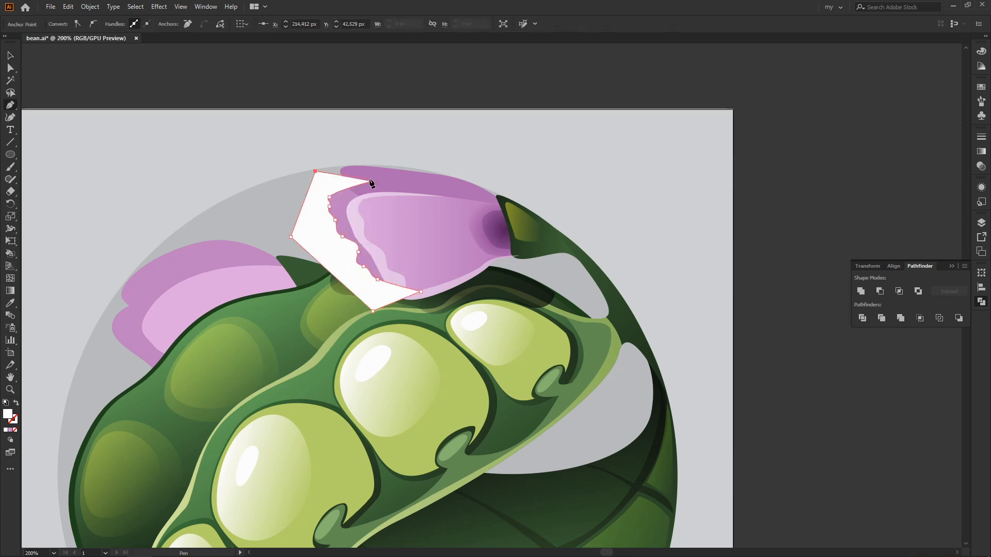
Intersect the wavy-edged white shape with an in-place copy of the left petal.
key(v)
click(341, 201)
key(ctrl+c)
key(ctrl+f)
shift+click(327, 180)
click(899, 291)
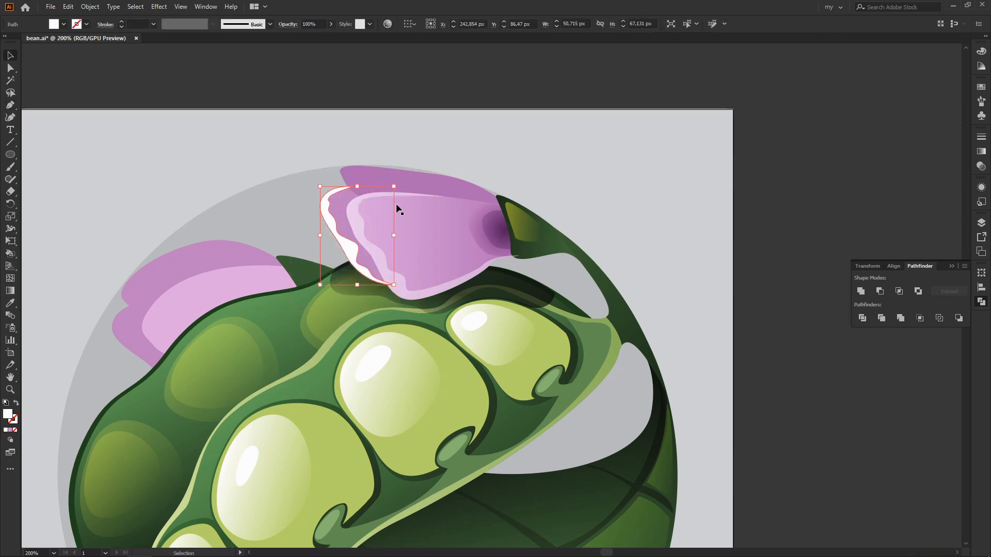
Copy the front petal highlight's appearance to the left petal's edge highlight and reduce its opacity to 14%.
key(i)
click(353, 202)
key(v)
click(594, 166)
drag(595, 165, 586, 171)
key(a)
click(344, 253)
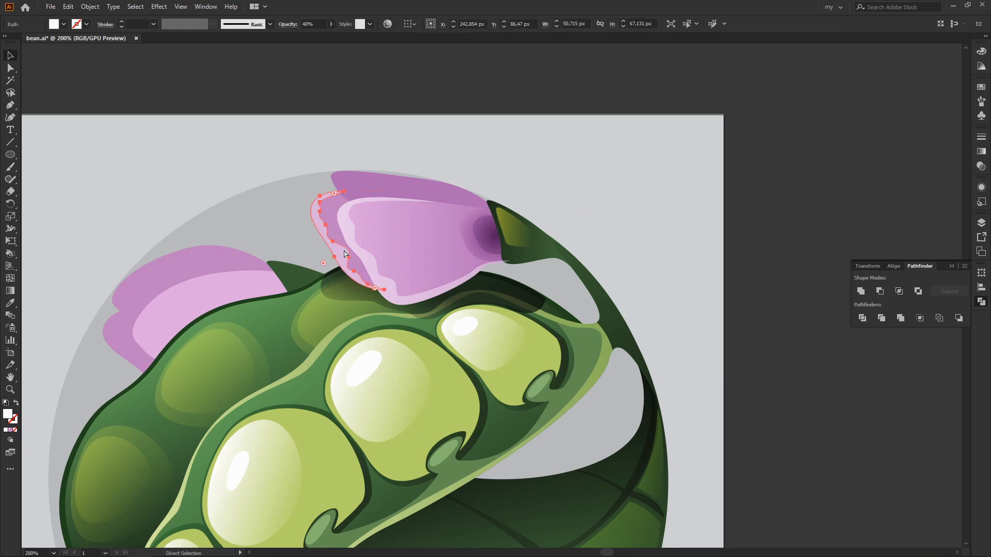
key(ctrl+[)
key(ctrl+])
click(522, 160)
drag(522, 160, 515, 179)
click(339, 270)
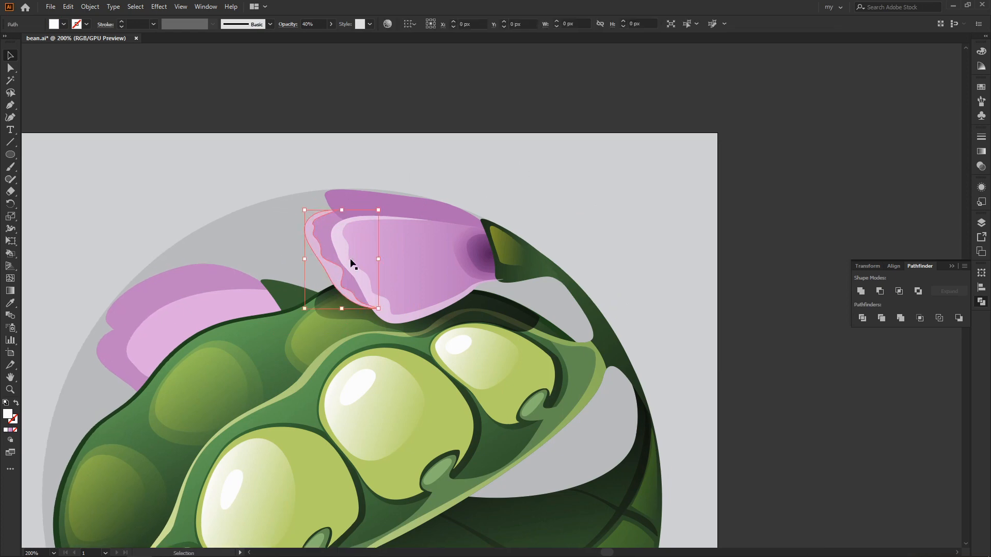
drag(303, 37, 295, 37)
click(450, 121)
drag(450, 120, 436, 146)
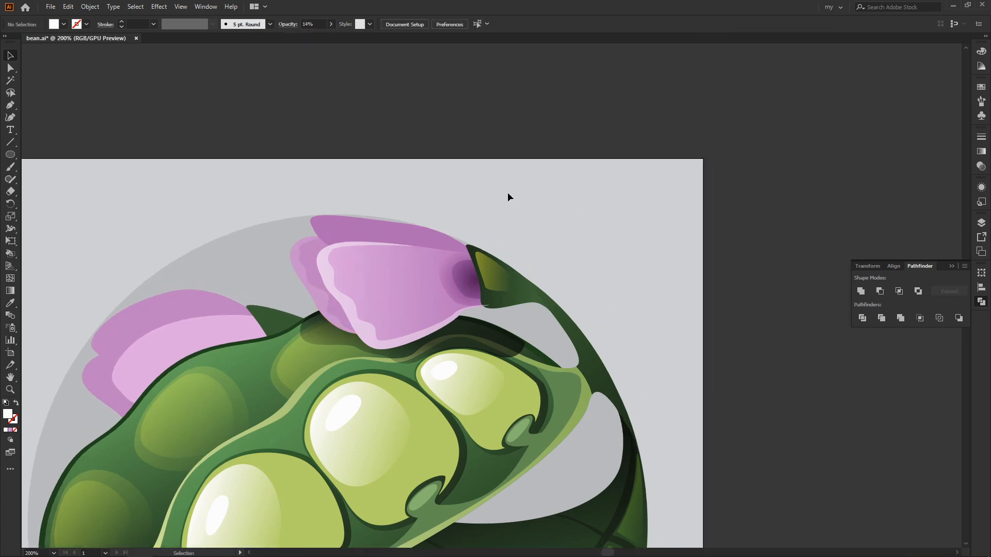
Draw a thin curved closed vein across the upper front petal, from its light edge to the dark base.
key(p)
click(324, 267)
drag(474, 270, 521, 278)
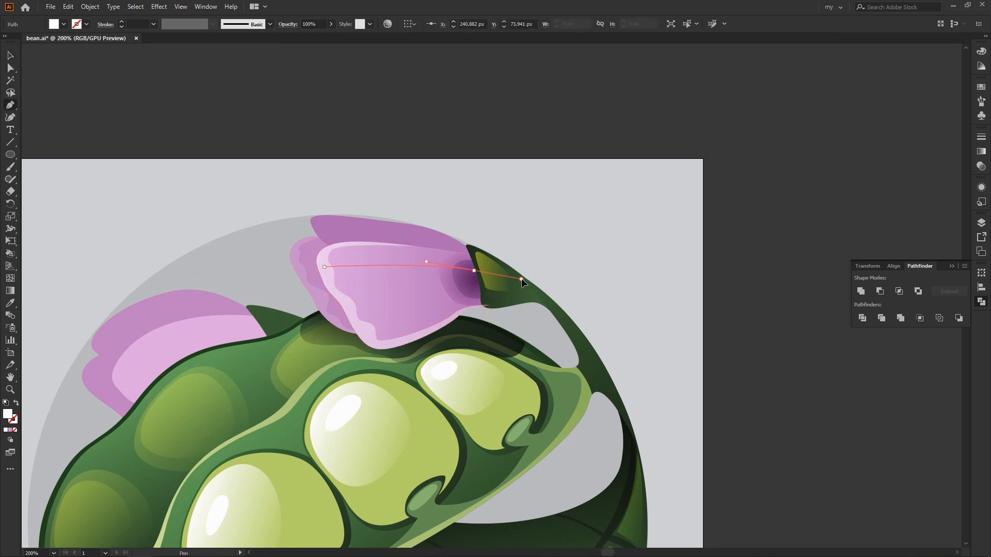
click(324, 267)
Unite the thin vein with the front petal's edge highlight and set the combined shape's opacity to 26%.
key(v)
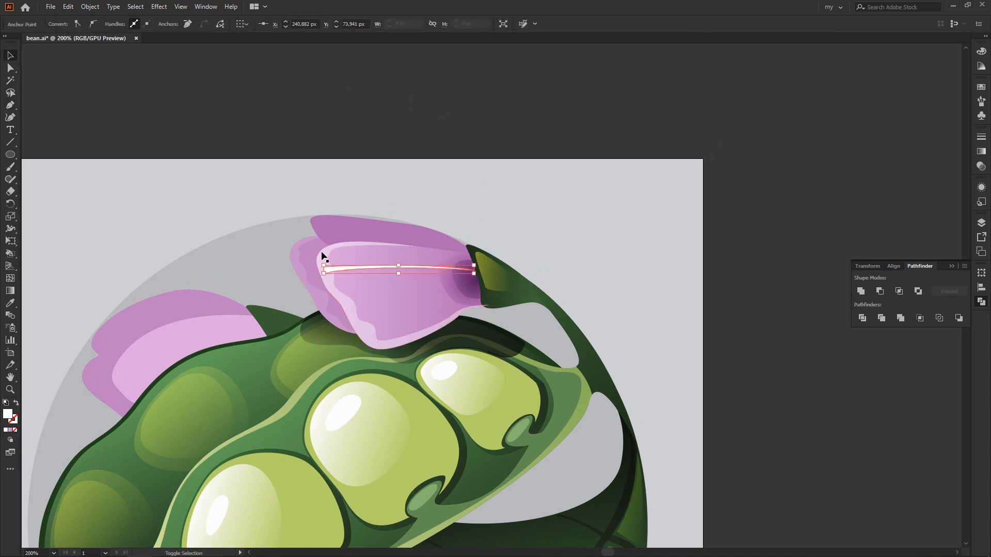
shift+click(321, 254)
click(861, 292)
click(331, 24)
drag(331, 37, 301, 38)
click(743, 170)
drag(763, 174, 711, 181)
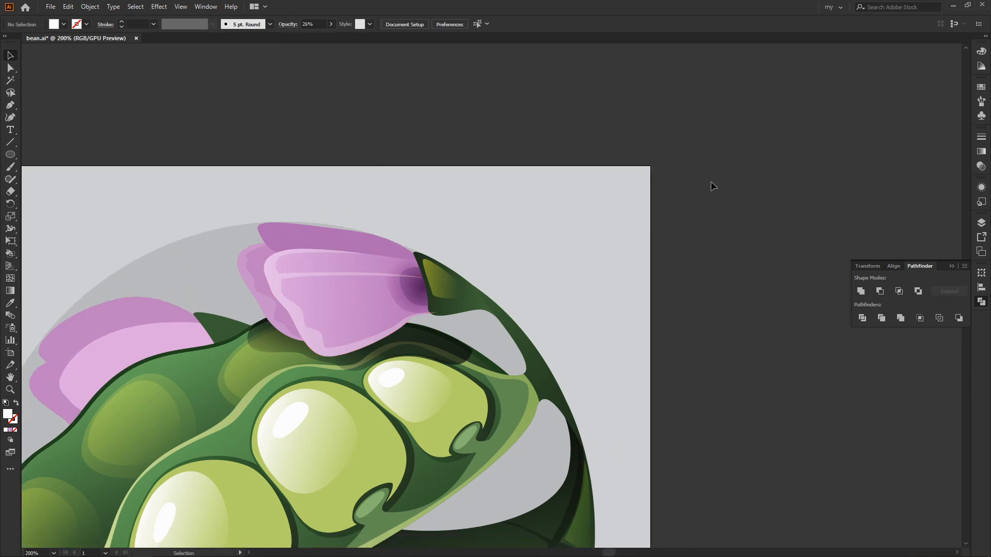
Draw two more thin tapered veins across the middle and lower front petal, converging at the calyx.
click(277, 292)
drag(505, 277, 360, 282)
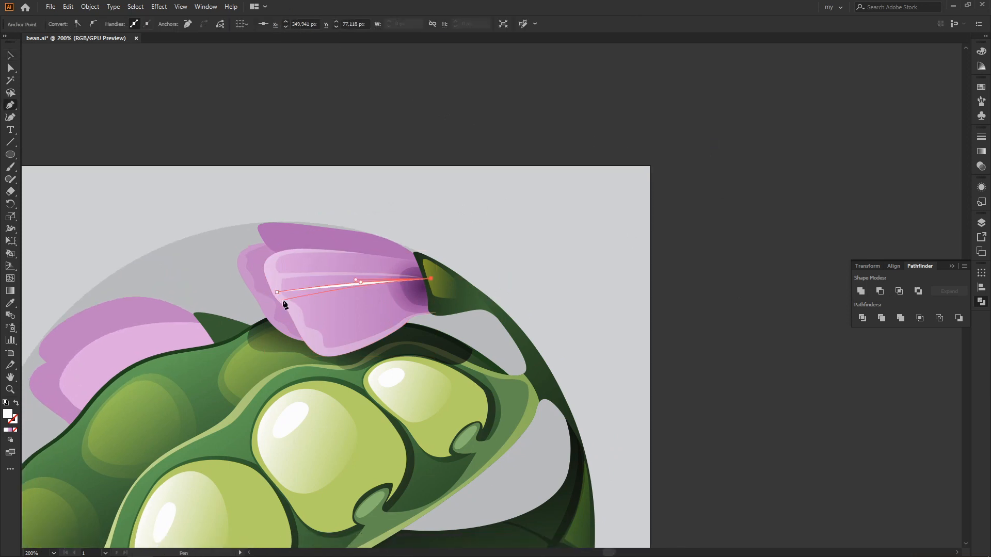
click(309, 332)
drag(441, 297, 394, 300)
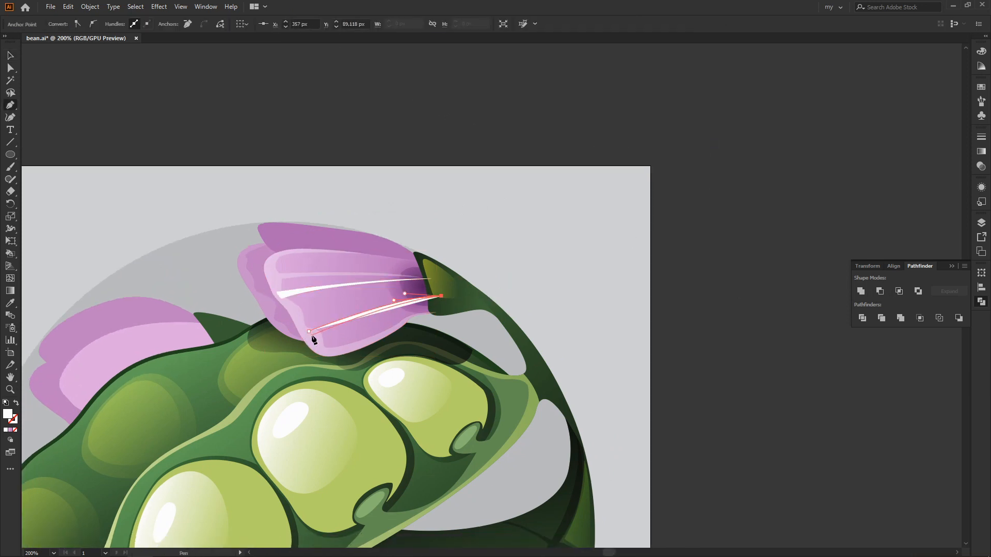
click(309, 331)
Unite both new veins with the front petal's edge highlight and set the opacity to 35%.
key(v)
shift+click(332, 286)
shift+click(289, 275)
click(861, 291)
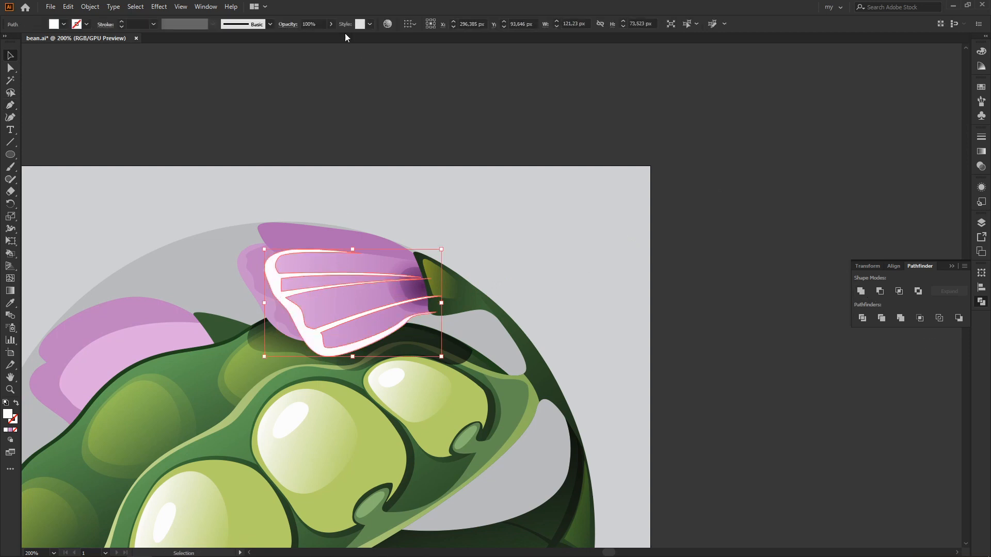
click(331, 25)
drag(330, 37, 306, 37)
Bring the green calyx and its yellow-green highlight in front of the petal veins.
key(a)
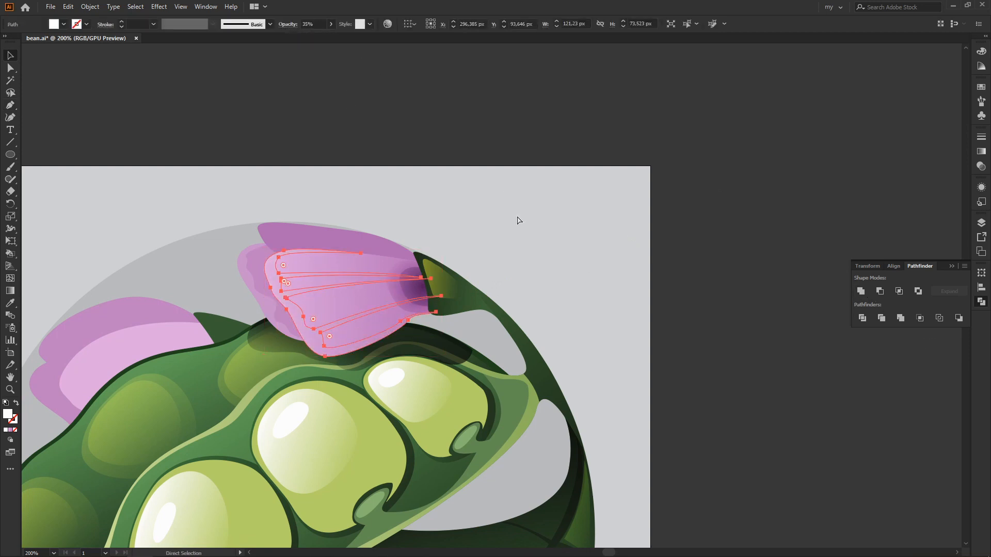
click(520, 216)
key(ctrl+=)
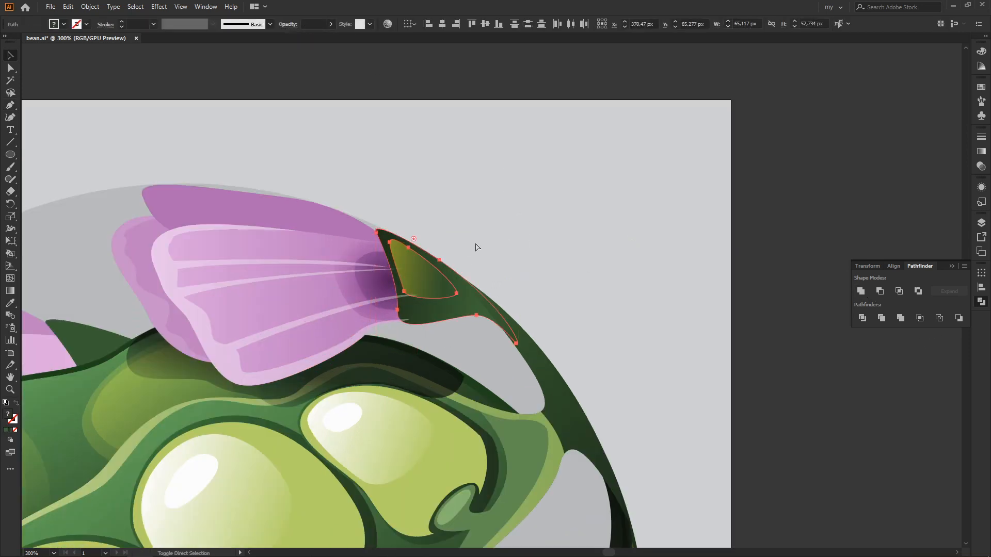
key(ctrl+minus)
key(ctrl+minus)
key(ctrl+minus)
drag(460, 352, 487, 325)
key(ctrl+=)
key(ctrl+=)
Apply the front petal's gradient to the top petal, running from its tip to the calyx.
click(382, 208)
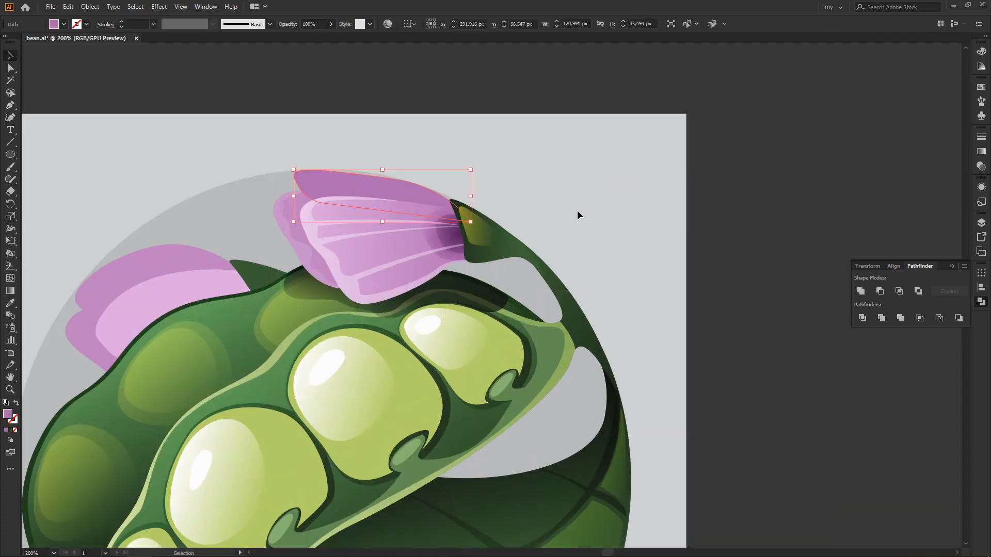
key(i)
click(363, 248)
key(v)
key(g)
drag(295, 173, 299, 173)
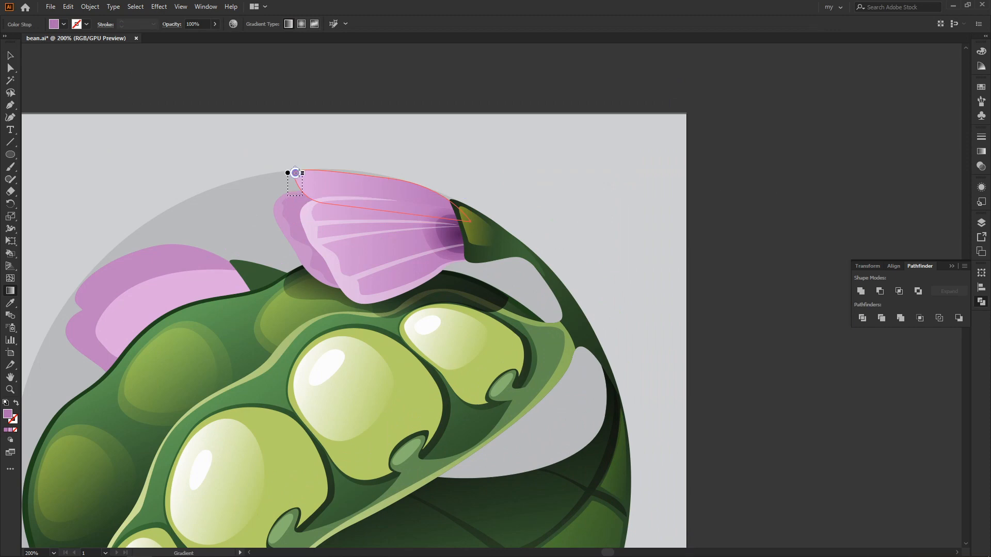
Recolor the top petal's gradient with the flat flower's outer-petal purple at the tip and a darker purple at the calyx.
click(982, 153)
click(862, 232)
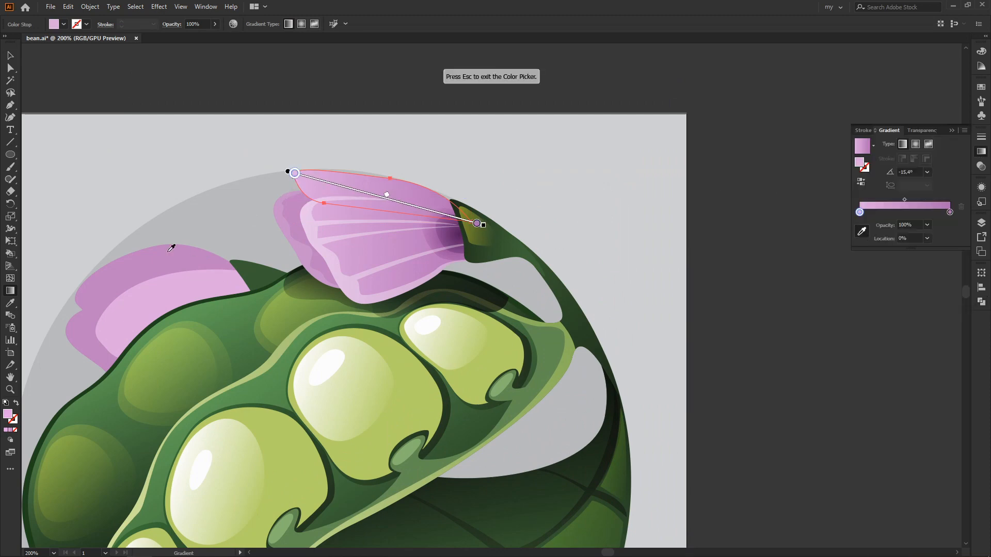
click(166, 253)
click(477, 224)
double_click(8, 415)
click(308, 394)
click(488, 340)
key(v)
click(636, 270)
drag(392, 262, 437, 243)
Darken both color stops of the top petal's gradient to deeper purples, darkest at the calyx.
click(396, 164)
key(g)
click(340, 153)
double_click(8, 415)
click(298, 383)
click(488, 340)
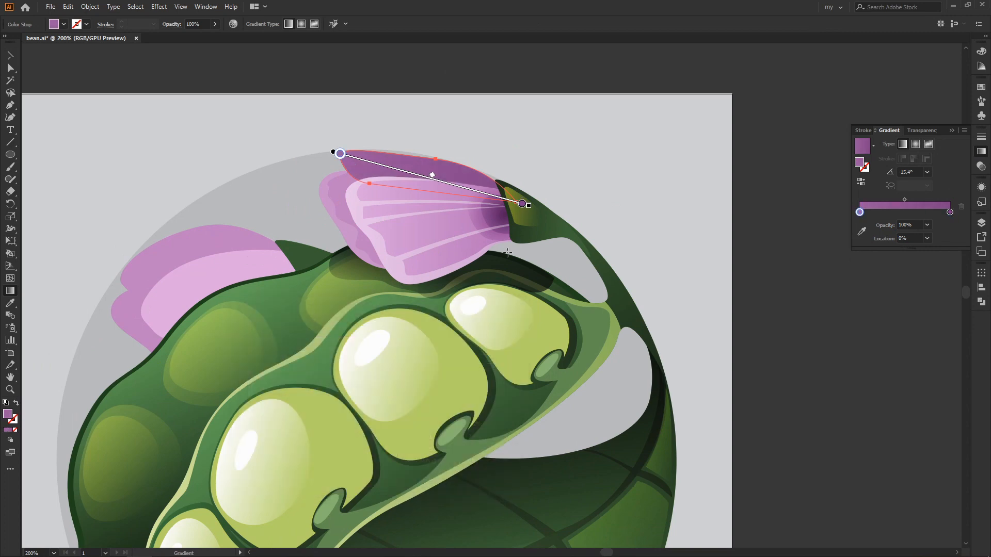
double_click(9, 415)
click(320, 416)
click(492, 340)
key(v)
click(636, 182)
drag(570, 200, 518, 188)
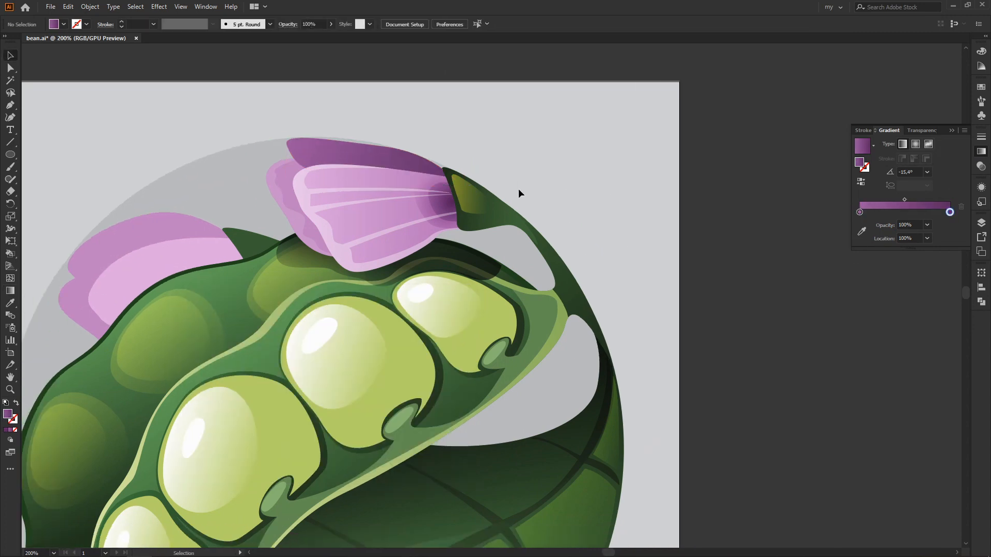
Draw a closed Pen shape over the top petal's outer side, its inner edge following the petal's rim and tip.
key(p)
click(447, 163)
drag(358, 144, 356, 145)
drag(288, 140, 333, 184)
click(274, 185)
click(267, 120)
click(416, 120)
click(446, 163)
Intersect the new Pen shape with an in-place copy of the top petal.
key(v)
click(366, 156)
key(ctrl+c)
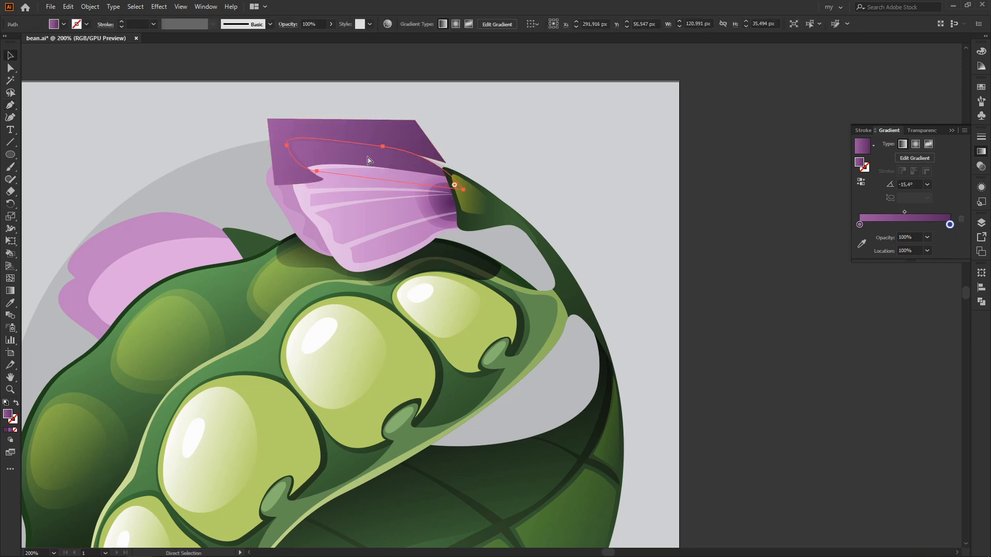
key(ctrl+f)
shift+click(382, 131)
click(981, 302)
click(899, 292)
Give the top petal's edge shape the existing white highlight's appearance at 14% opacity.
key(i)
click(425, 168)
key(v)
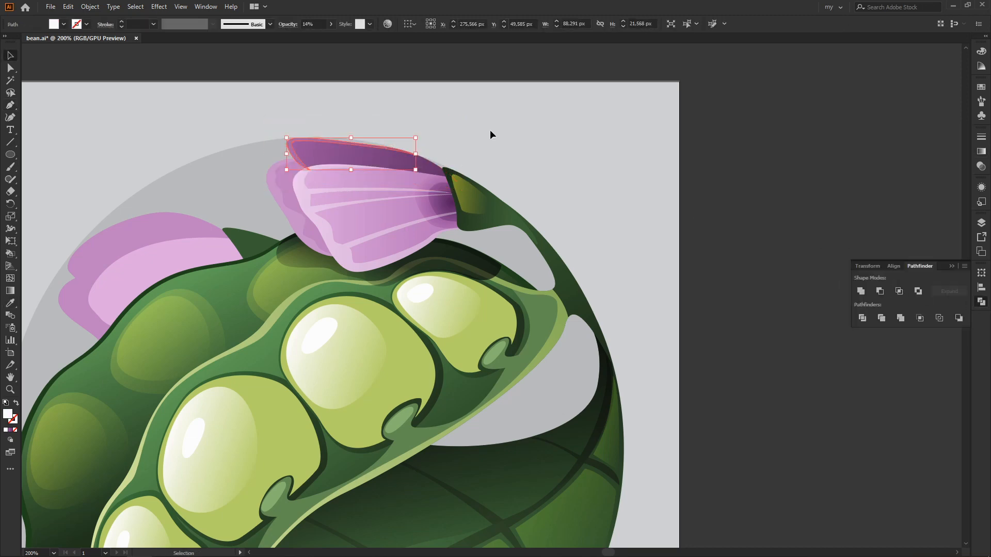
click(490, 132)
drag(489, 150, 532, 161)
key(ctrl+minus)
key(ctrl+minus)
drag(519, 262, 564, 221)
key(ctrl+plus)
Fill the front petal's veined highlight with a linear gradient running from white at the petal tip to black at the calyx.
click(398, 189)
key(i)
click(403, 269)
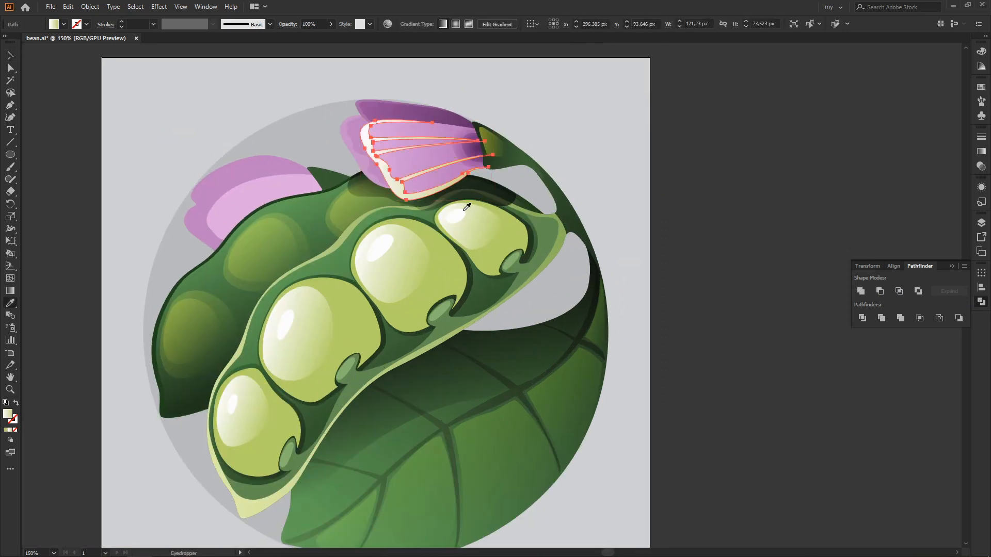
key(g)
click(493, 161)
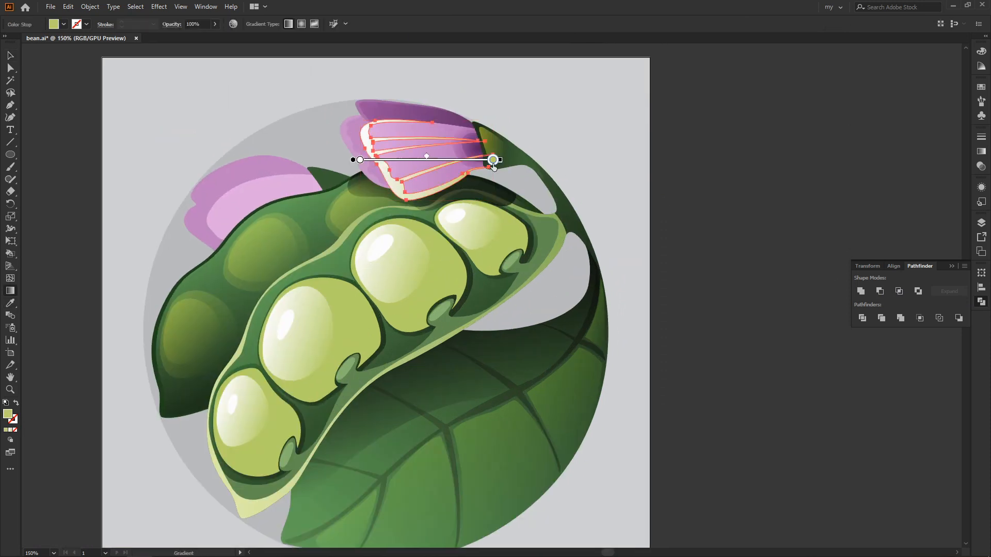
key(i)
click(427, 163)
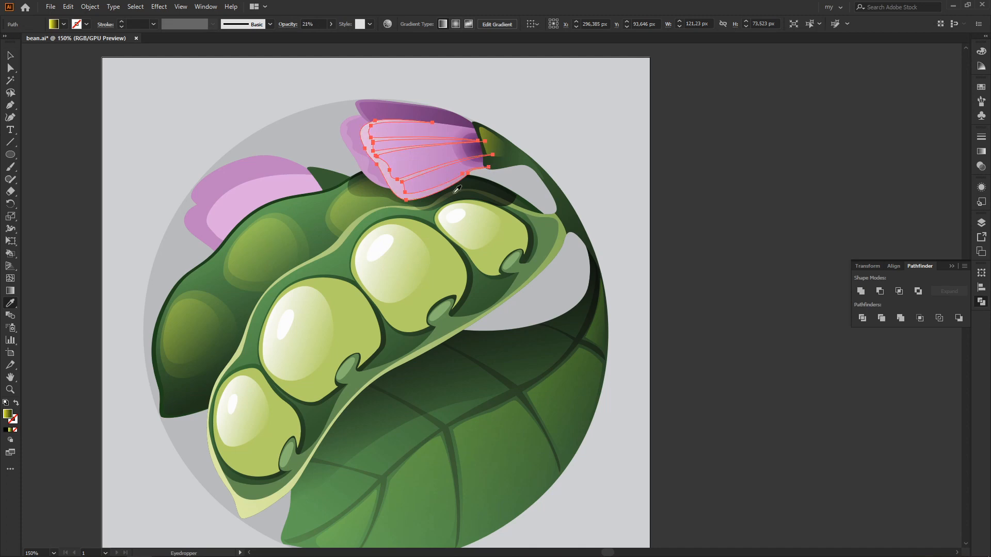
key(g)
mouse_move(374, 184)
mouse_down()
mouse_move(504, 148)
mouse_move(369, 167)
mouse_up()
double_click(376, 166)
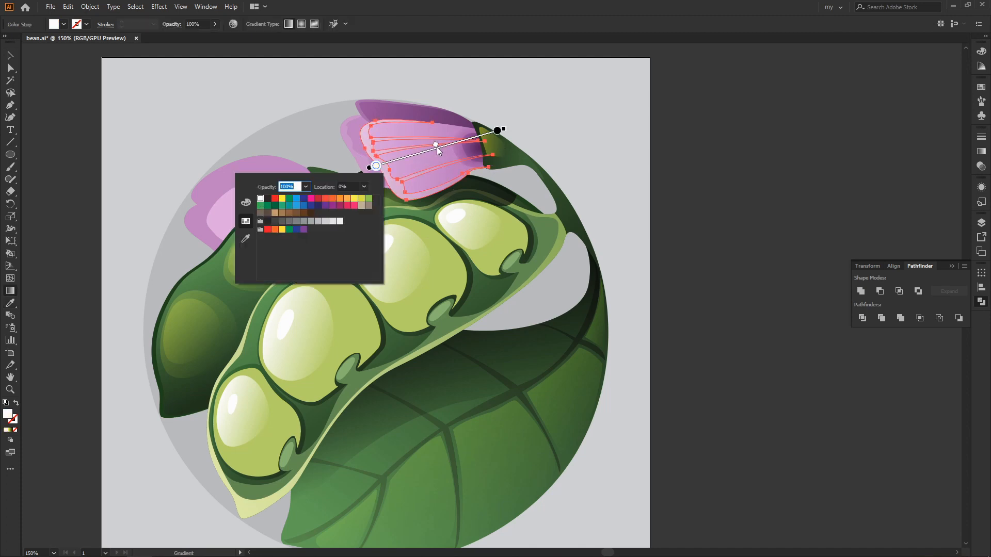
click(487, 82)
Set the opacity of the front petal's veined highlight to 46%.
key(v)
click(487, 81)
click(367, 135)
click(330, 24)
drag(298, 35, 309, 35)
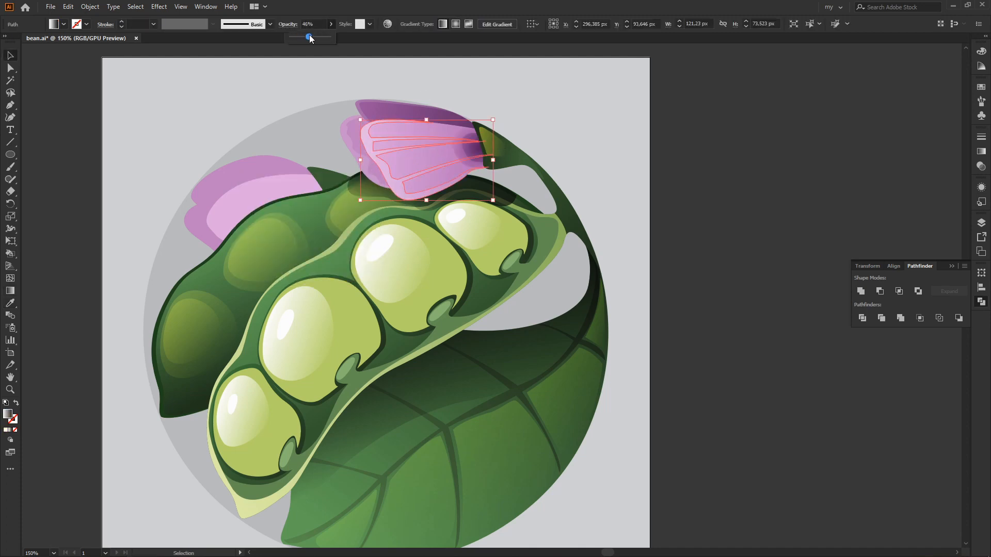
click(496, 88)
Select all petals, highlights and calyx parts of the shaded flower and group them.
drag(541, 215, 516, 238)
key(ctrl+minus)
mouse_move(430, 377)
mouse_down()
mouse_move(410, 361)
mouse_move(426, 369)
mouse_up()
key(ctrl+plus)
key(ctrl+plus)
drag(441, 266, 488, 369)
drag(285, 138, 590, 226)
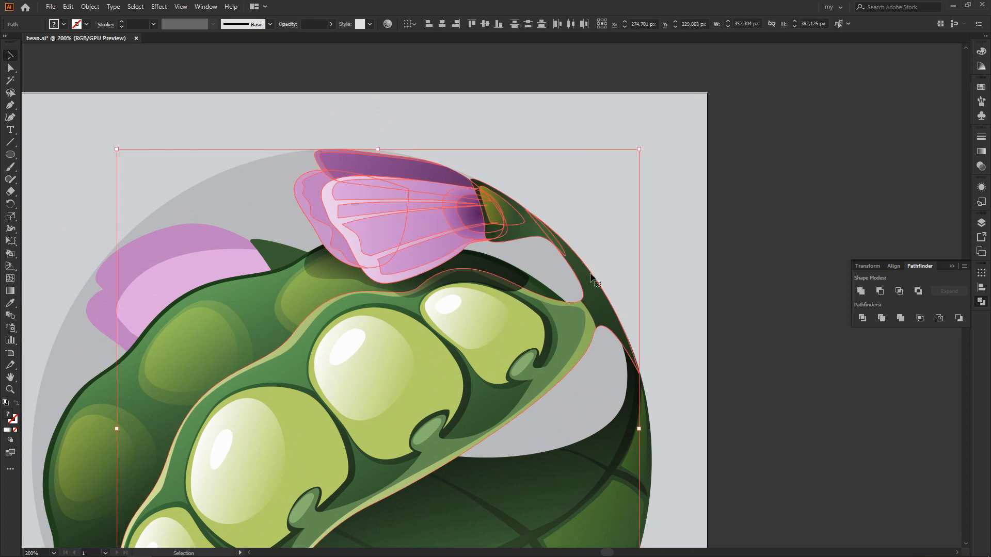
click(597, 224)
drag(494, 212, 494, 213)
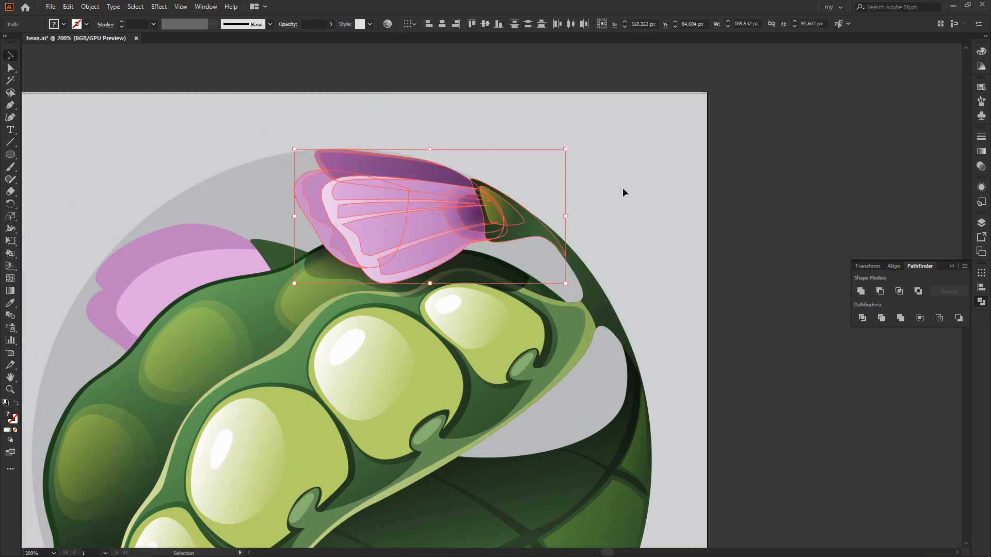
key(a)
key(v)
key(ctrl+minus)
key(ctrl+minus)
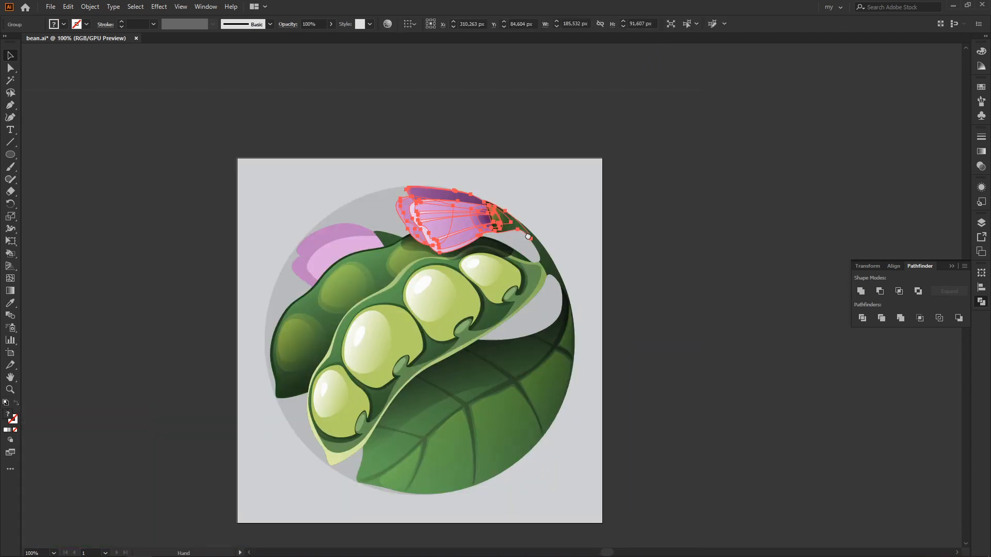
Move the flat flower off the artboard and place a copy of the shaded flower group beside the original.
drag(298, 254, 128, 116)
drag(471, 217, 327, 215)
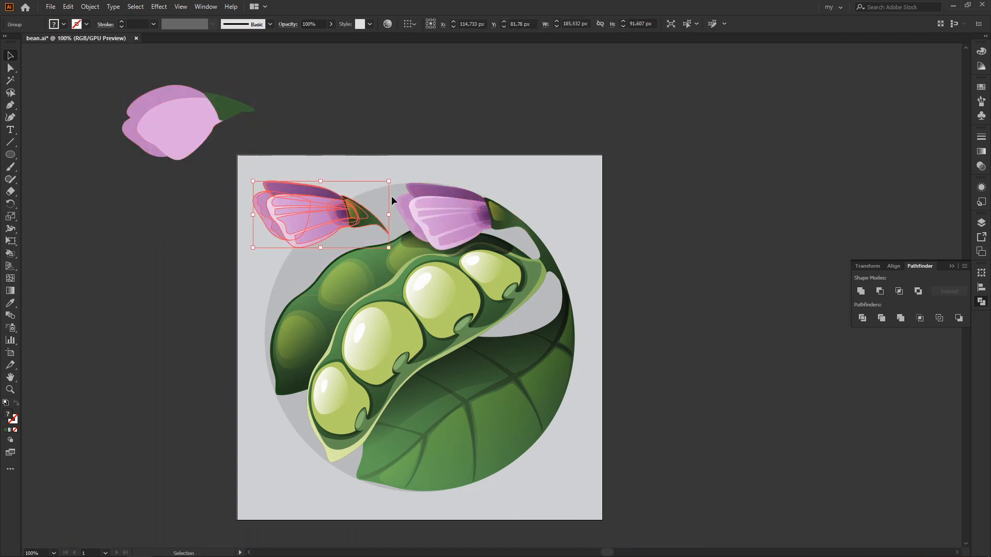
Rotate the copied flower counterclockwise and place it behind the closed pod's upper edge.
drag(395, 180, 394, 161)
drag(342, 209, 367, 246)
key(ctrl+shift+bracketleft)
click(667, 222)
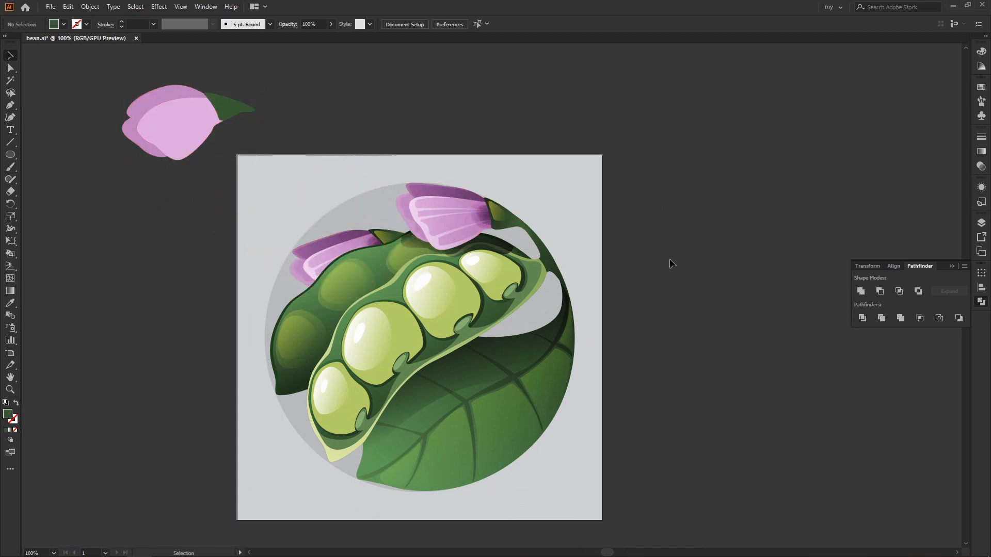
Delete the flat flower outside the artboard and select the copied flower behind the pod.
drag(670, 262, 656, 258)
click(134, 127)
key(Delete)
click(331, 237)
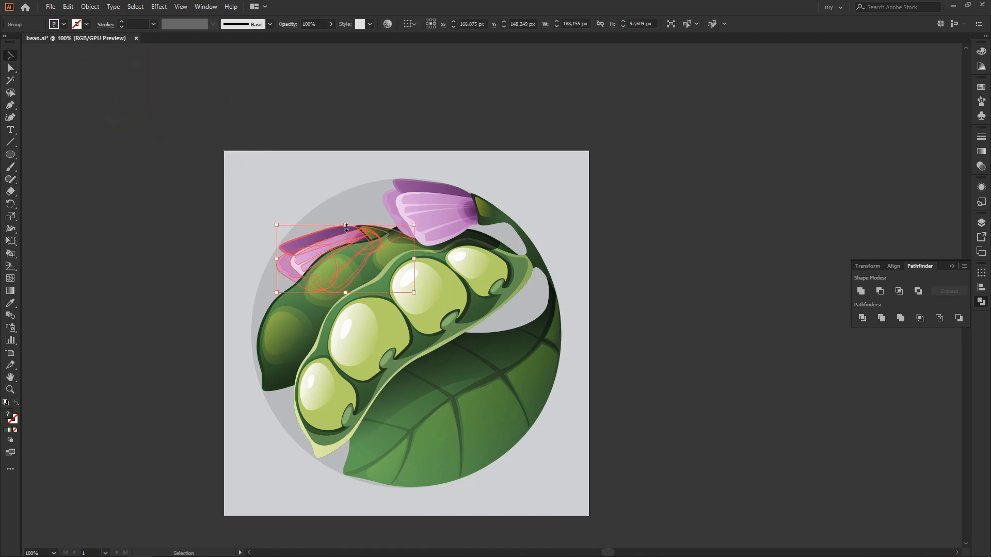
Make the copied flower slightly taller and narrower and fine-tune its placement behind the closed pod's upper edge.
drag(346, 226, 345, 211)
drag(363, 223, 362, 229)
drag(413, 257, 394, 258)
click(542, 139)
click(369, 229)
drag(404, 220, 407, 229)
drag(332, 232, 332, 233)
click(586, 138)
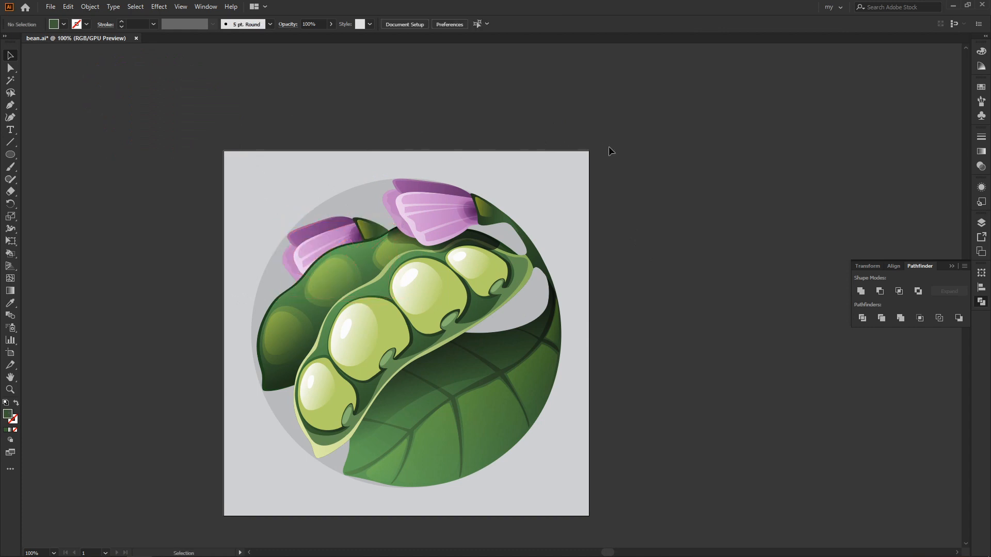
Draw a closed Pen shape from the rear flower's lower petals past its calyx and down across both pods.
key(ctrl+equal)
scroll(390, 231, left, 2)
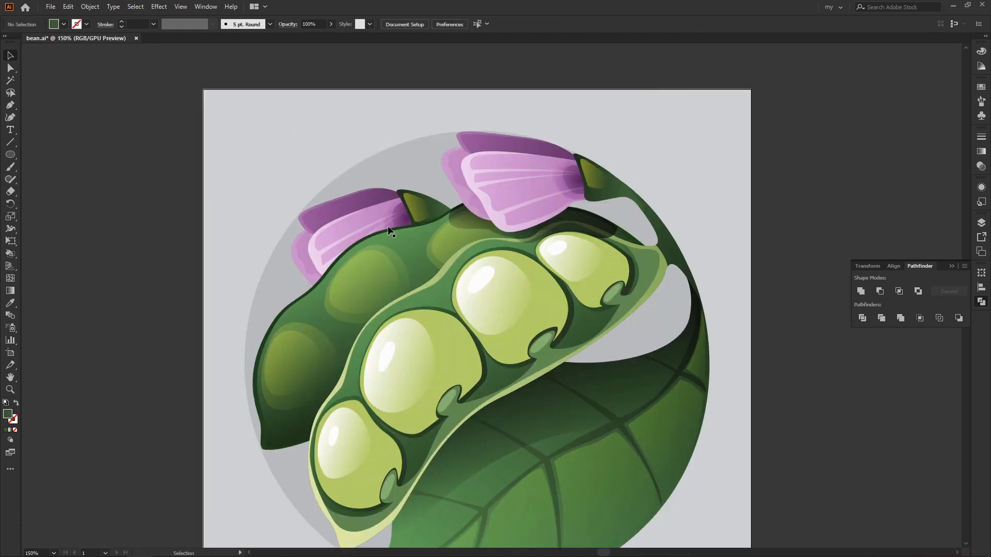
click(290, 263)
click(314, 277)
click(330, 253)
drag(392, 222, 410, 222)
click(466, 194)
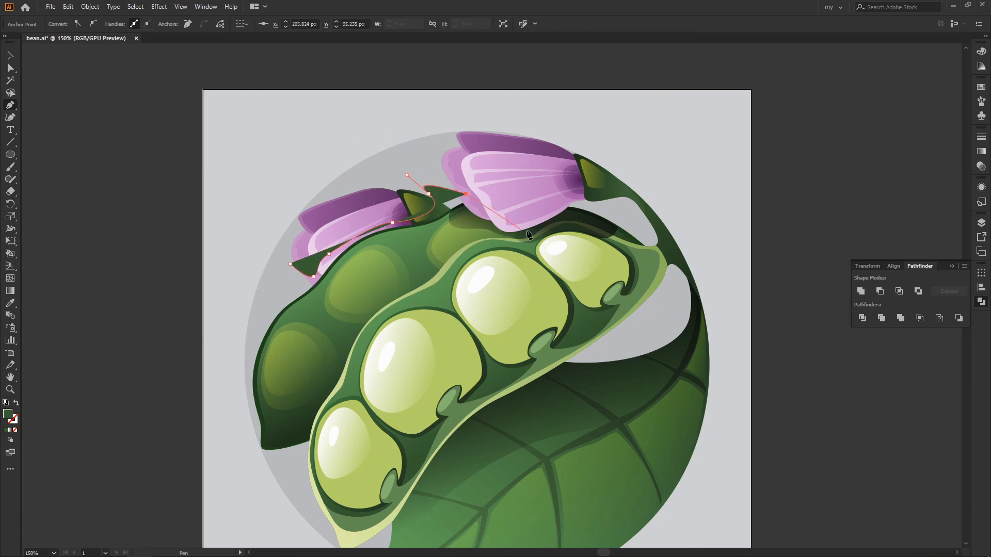
click(541, 238)
click(337, 354)
click(258, 295)
Unite an ungrouped duplicate of the rear flower into one silhouette and intersect it with the drawn shape.
key(v)
click(367, 212)
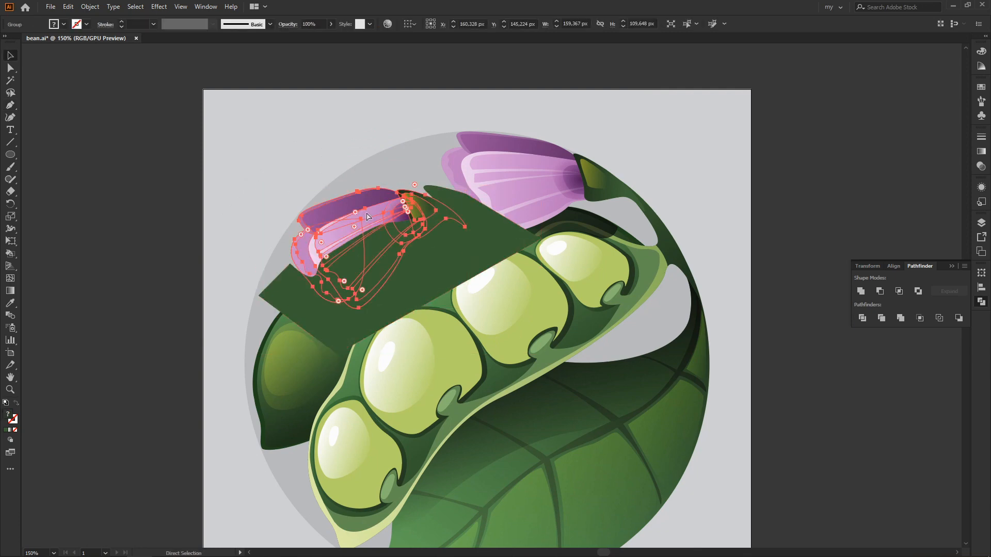
key(ctrl+shift+g)
click(861, 291)
shift+click(519, 254)
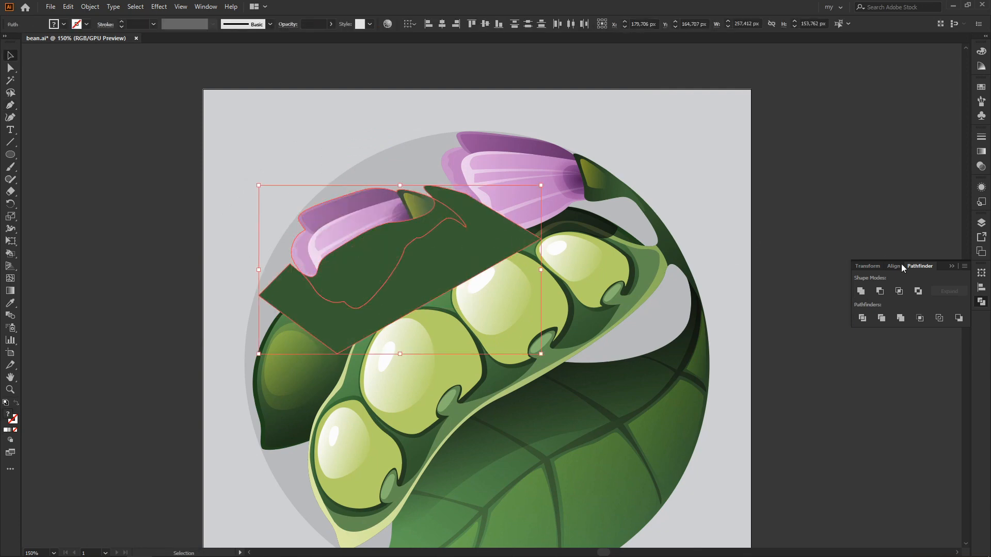
click(899, 291)
Fill the intersected shape with the leaf shadow's gradient and angle it to darken toward the closed pod.
key(i)
click(535, 384)
key(g)
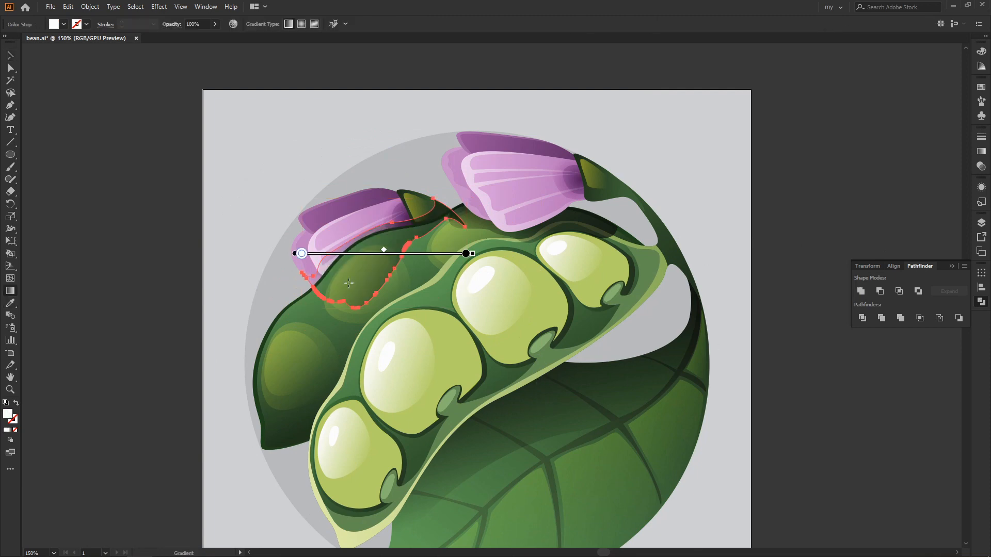
drag(362, 220, 382, 253)
key(v)
drag(336, 23, 372, 60)
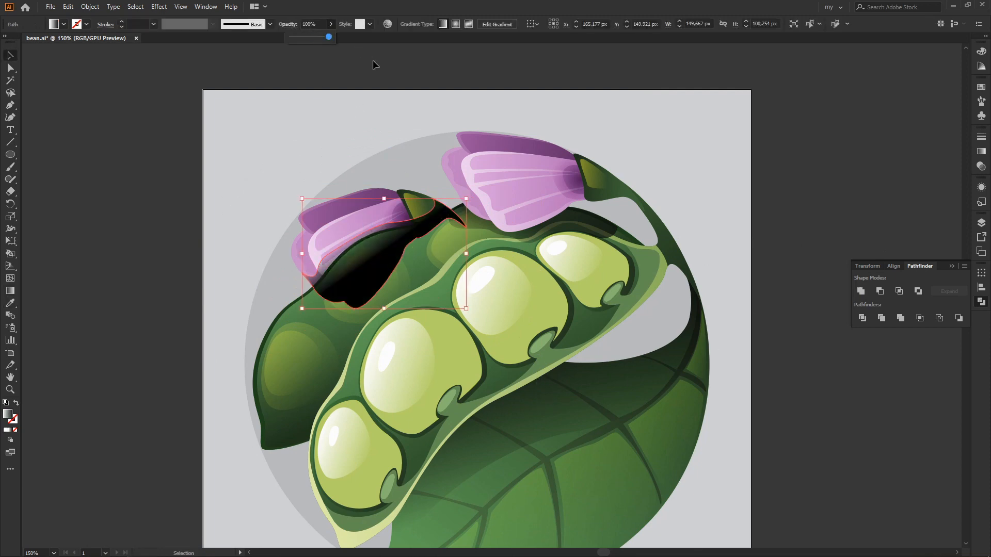
Send the gradient shadow backward so it lies over the rear flower but behind the closed pod.
key(ctrl+[)
key(ctrl+[)
key(ctrl+])
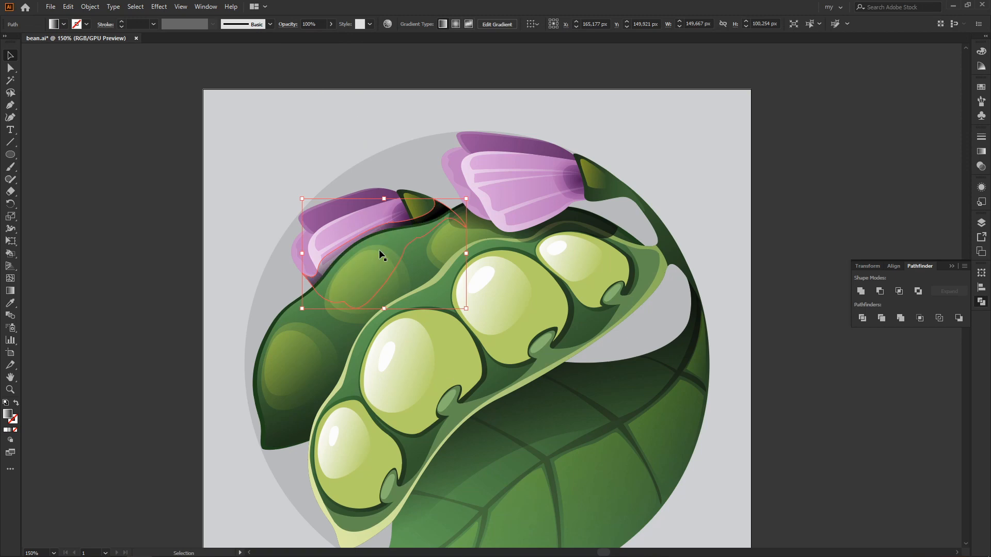
click(426, 165)
drag(428, 213, 421, 194)
Simplify the rear flower's shadow path to 8 points.
key(ctrl+minus)
key(ctrl+minus)
key(ctrl+plus)
key(ctrl+plus)
key(ctrl+plus)
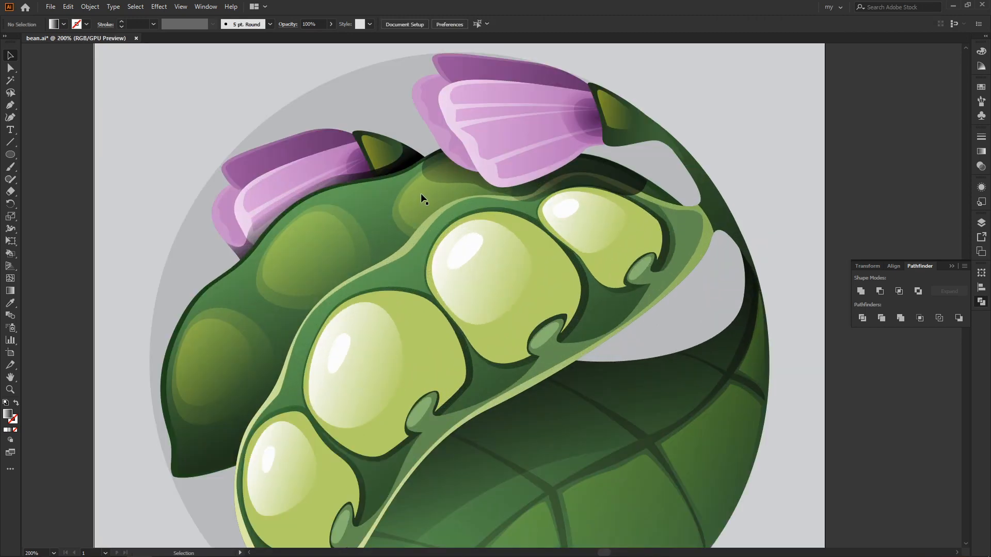
click(402, 158)
key(a)
click(89, 7)
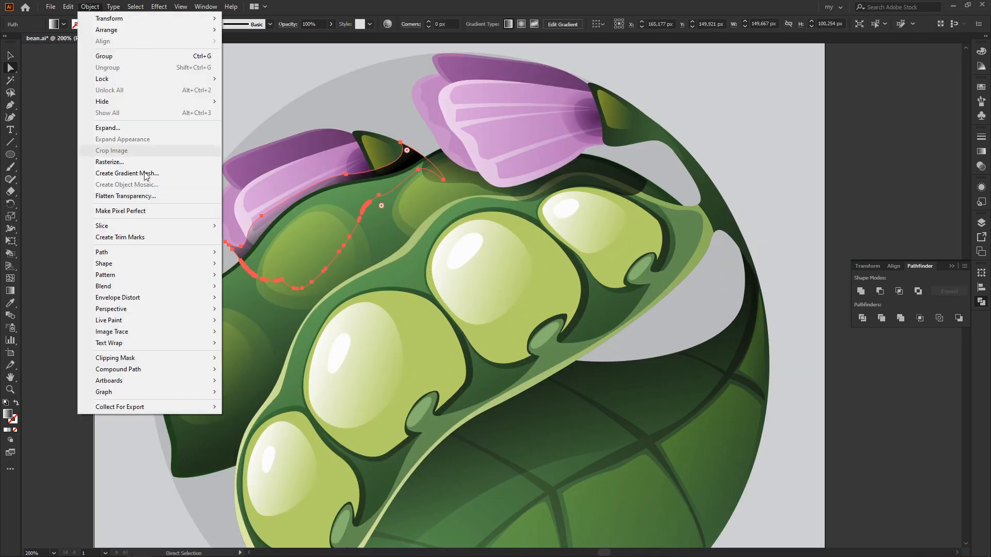
mouse_move(197, 253)
click(243, 313)
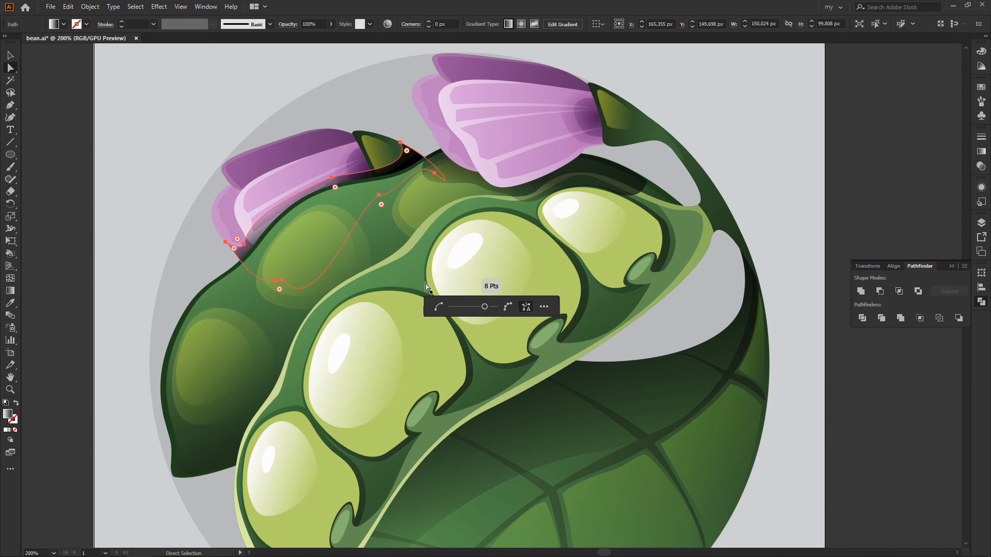
key(v)
click(649, 336)
Try to simplify the compound path of the open pod's light green rim.
scroll(653, 287, down, 2)
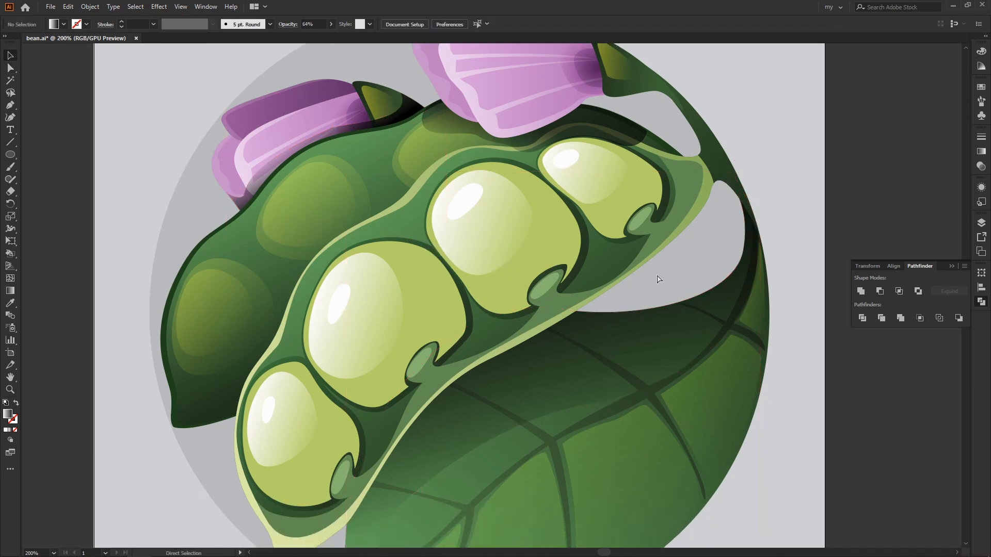
key(a)
key(ctrl+a)
scroll(671, 274, down, 3)
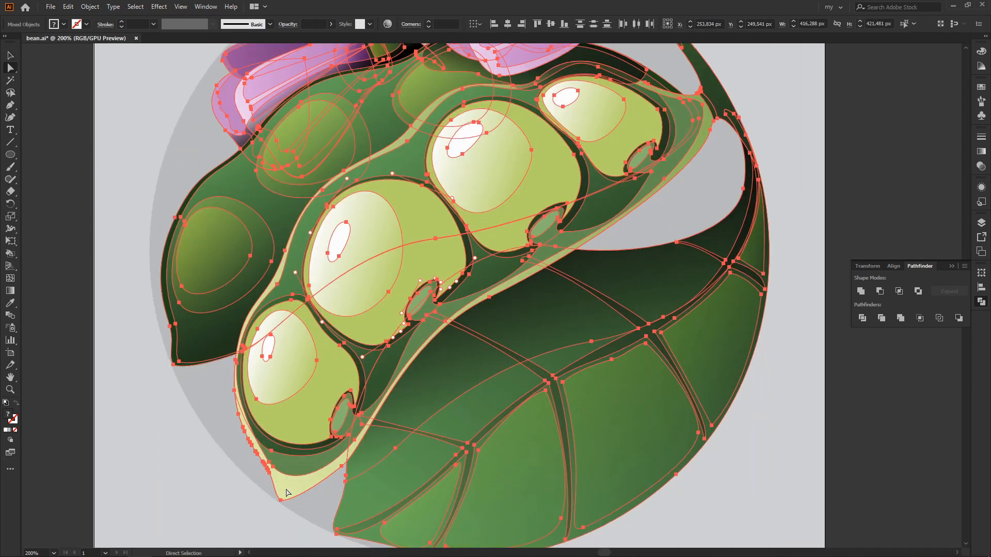
click(277, 484)
click(90, 6)
mouse_move(196, 252)
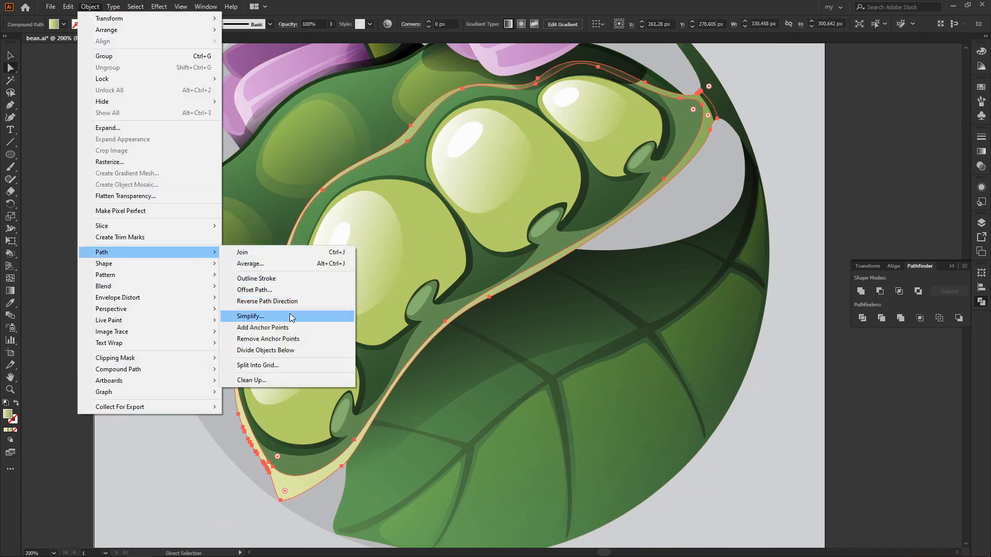
click(291, 317)
mouse_move(488, 308)
mouse_down()
mouse_move(469, 308)
mouse_move(492, 313)
mouse_up()
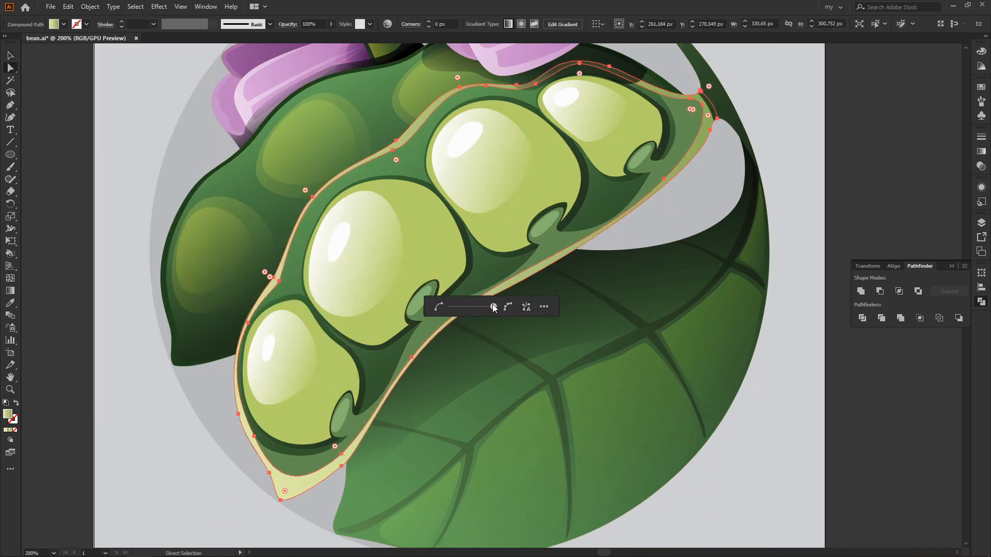
click(216, 438)
Undo the simplification of the open pod's rim and deselect it.
key(v)
click(274, 469)
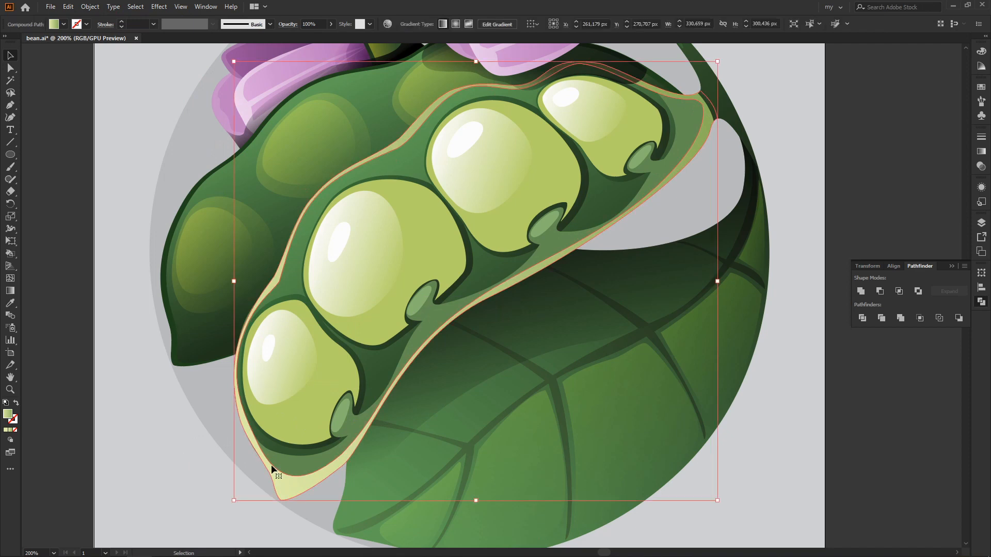
key(a)
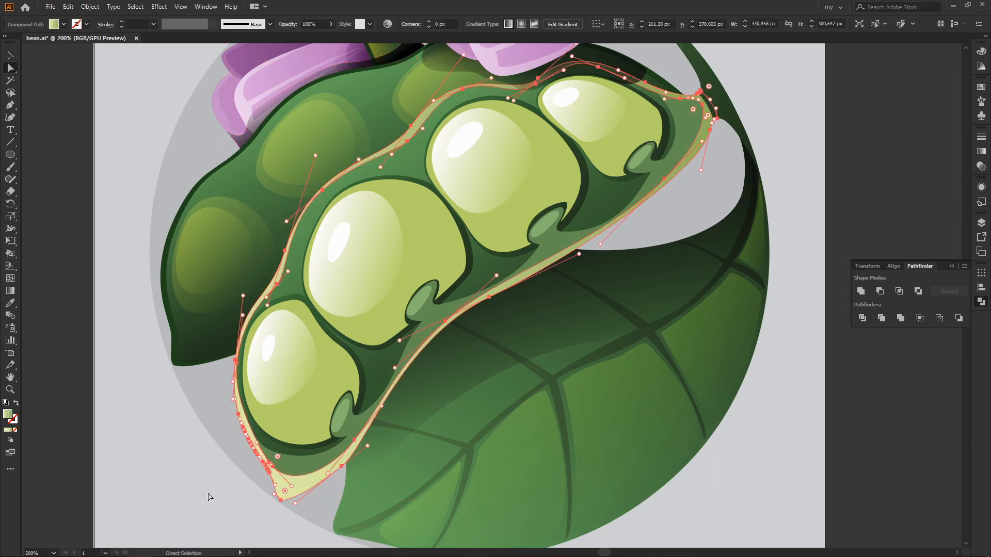
click(206, 479)
Deepen the shadow on the large leaf beneath the open pod.
key(v)
key(ctrl+1)
drag(640, 308, 522, 302)
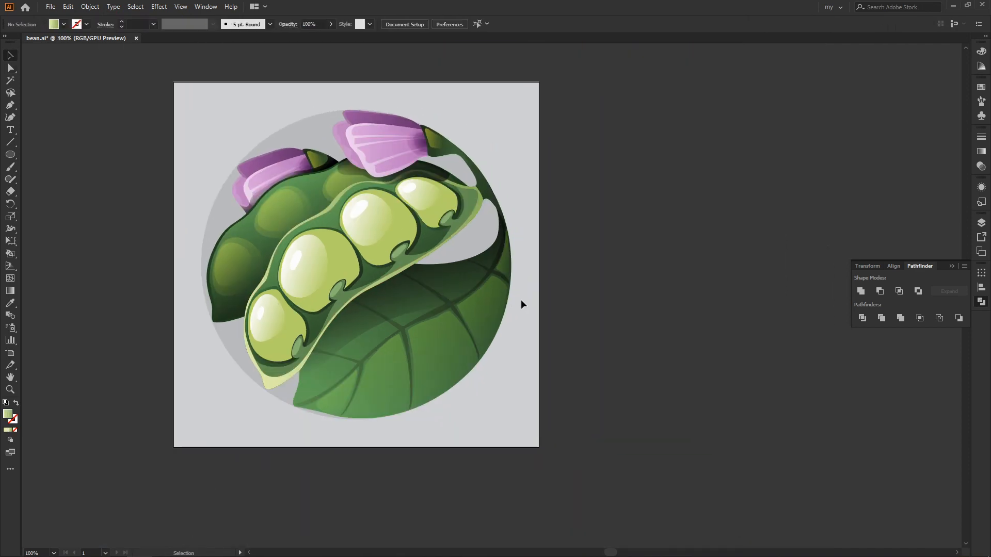
click(396, 301)
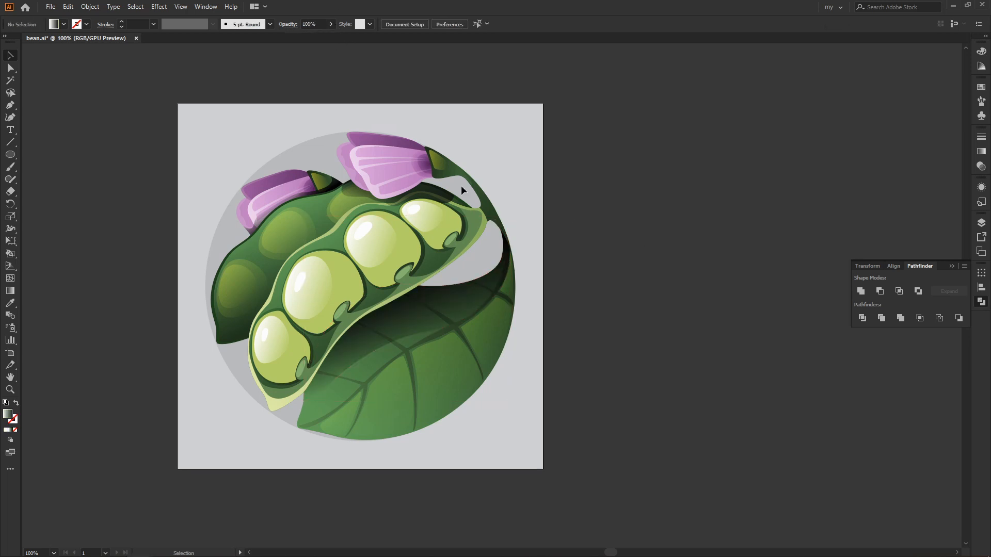
click(444, 187)
click(640, 250)
Draw a small curved triangle in the gap between the open pod's tip and the leaf, filled with flat green.
drag(640, 251, 621, 301)
key(ctrl+equal)
key(ctrl+equal)
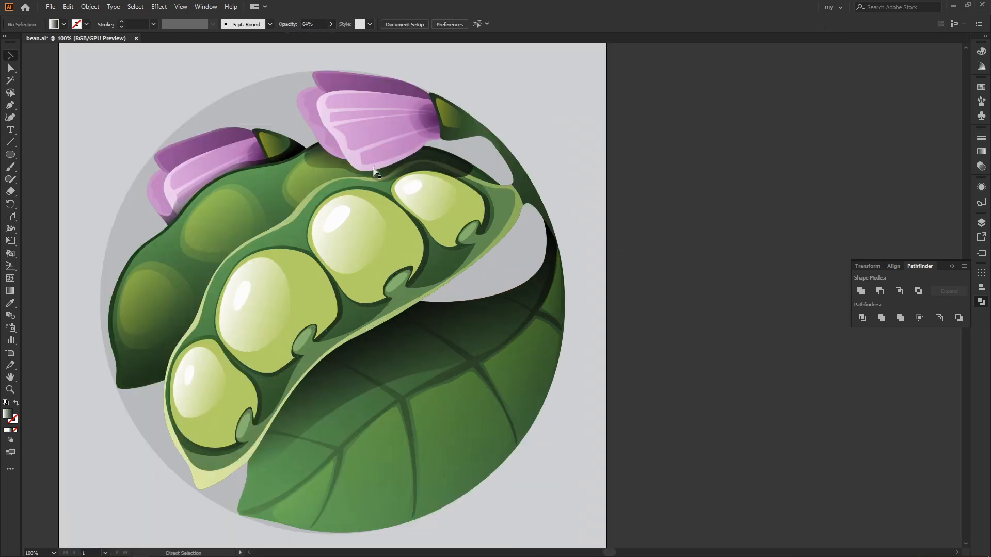
drag(292, 473, 520, 285)
click(336, 373)
click(366, 391)
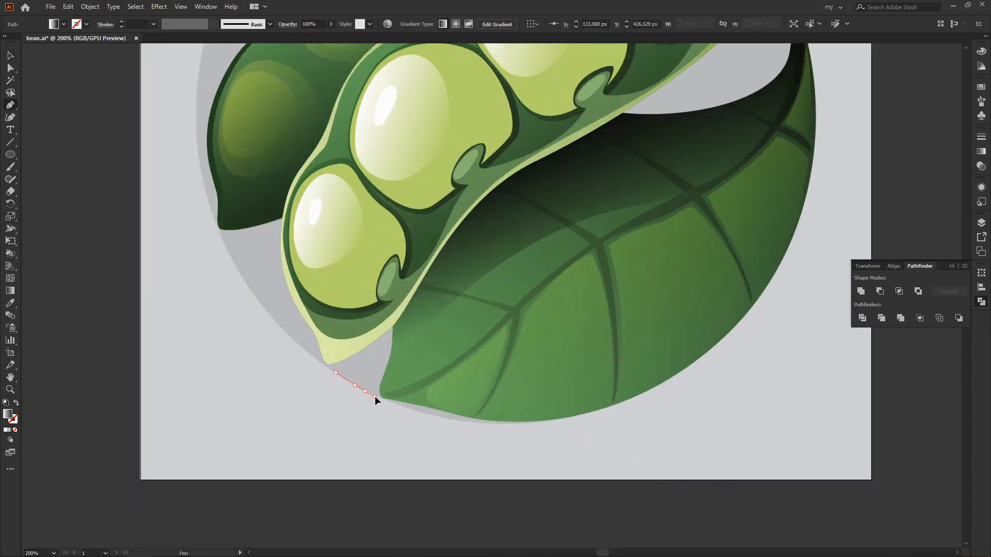
click(377, 350)
drag(335, 372, 316, 380)
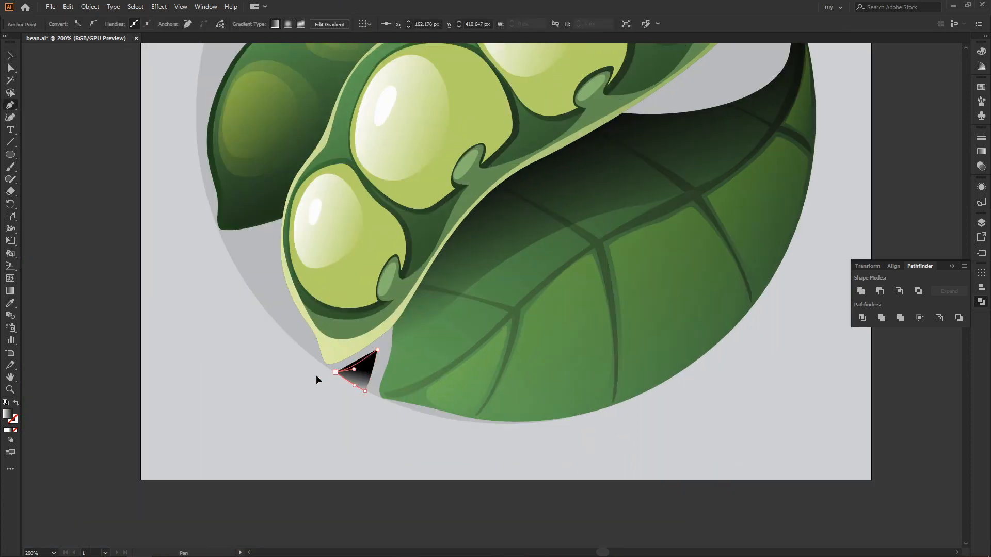
click(471, 317)
scroll(534, 342, up, 1)
key(v)
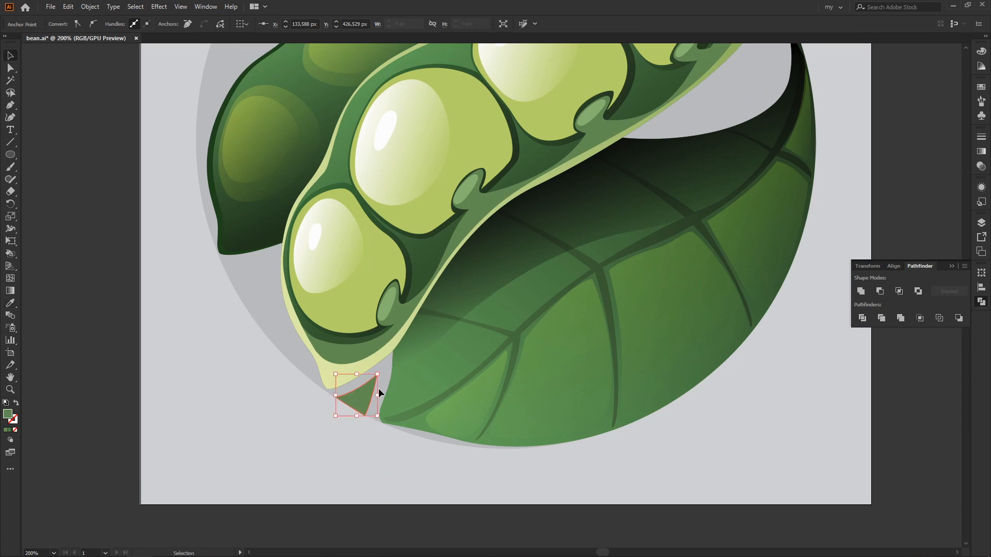
click(332, 445)
Draw a green filler shape along the circle's edge in the gap below the closed pod.
key(ctrl+minus)
key(ctrl+minus)
drag(509, 312, 611, 346)
key(p)
key(ctrl+equal)
key(ctrl+equal)
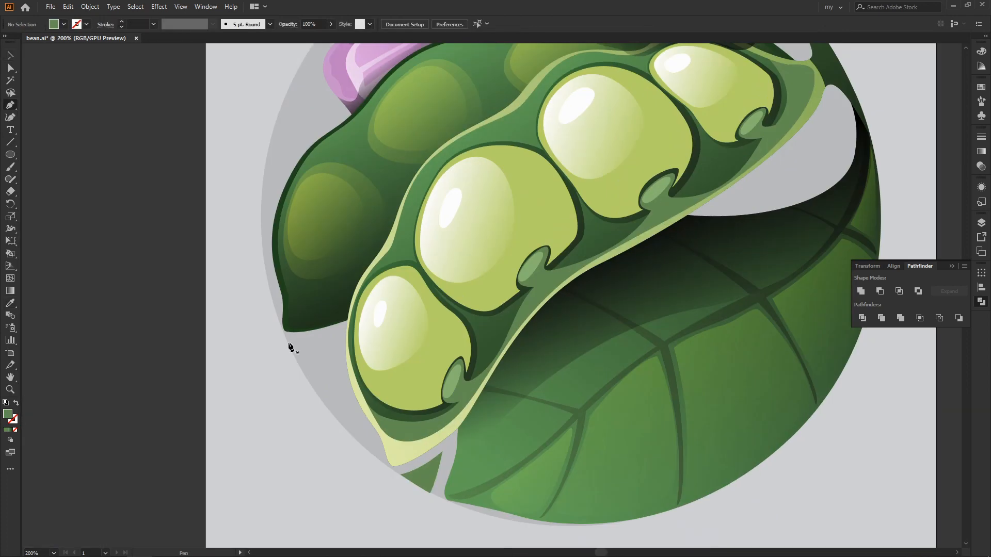
click(288, 343)
drag(423, 502, 362, 427)
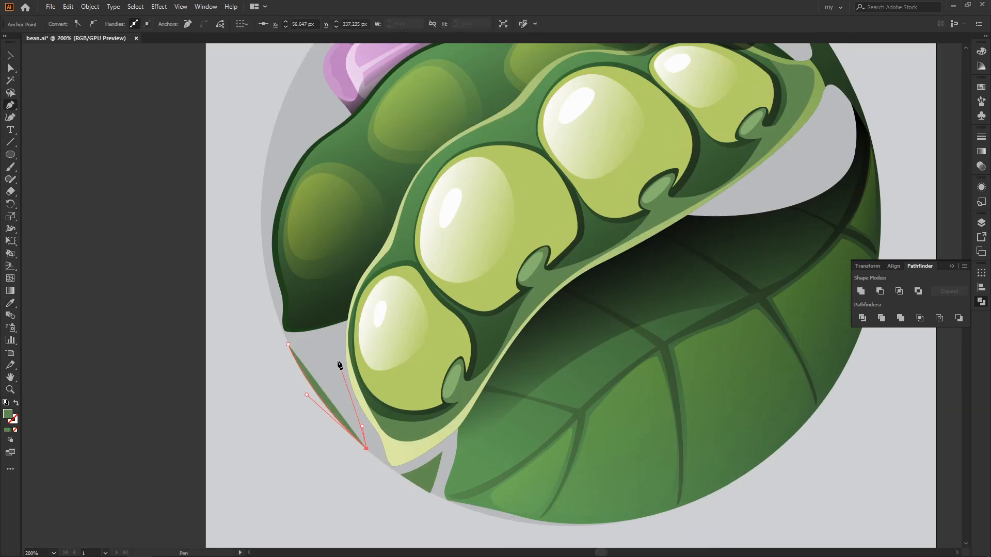
mouse_move(336, 337)
mouse_down()
mouse_move(339, 301)
mouse_move(322, 342)
mouse_up()
click(288, 344)
key(v)
click(271, 390)
Draw a curved green filler shape along the circle's edge between the rear flower's petals and the closed pod.
drag(271, 390, 175, 444)
key(ctrl+minus)
key(ctrl+minus)
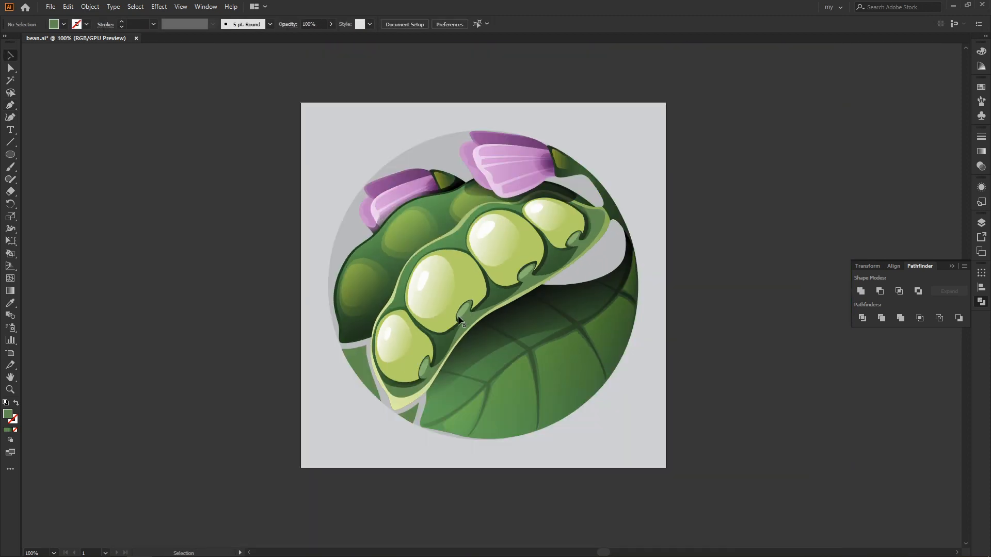
drag(440, 207, 398, 253)
key(ctrl+equal)
drag(288, 232, 382, 230)
key(p)
click(280, 343)
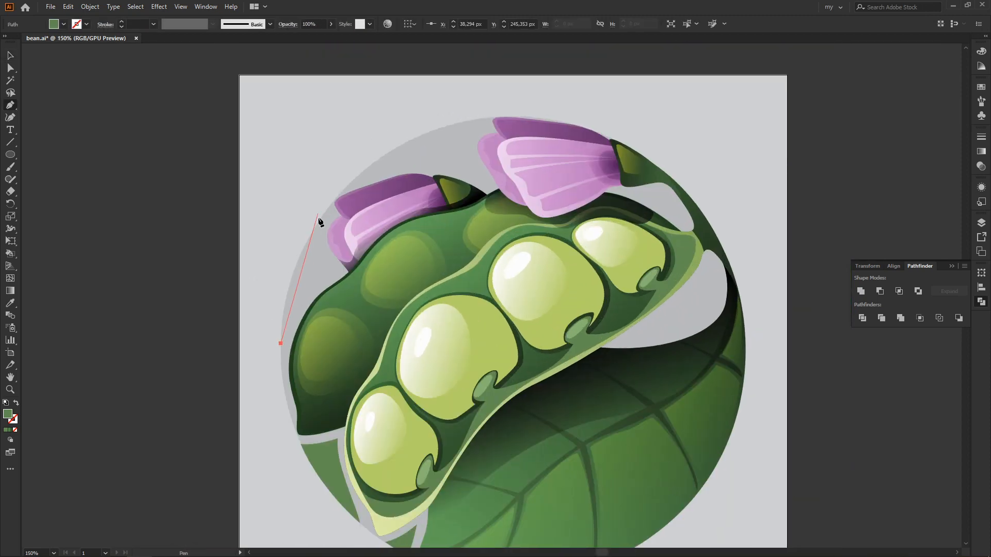
drag(322, 220, 322, 221)
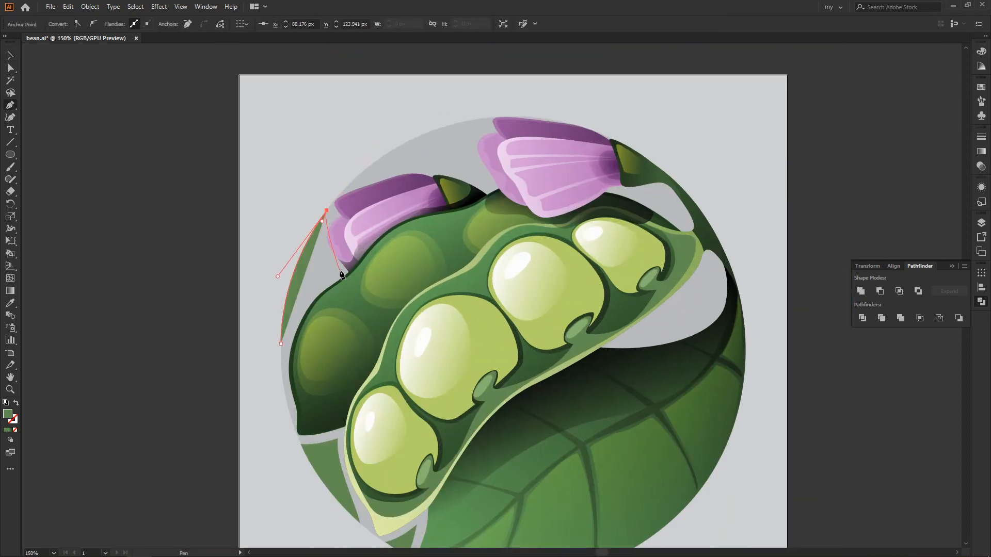
drag(324, 291, 323, 287)
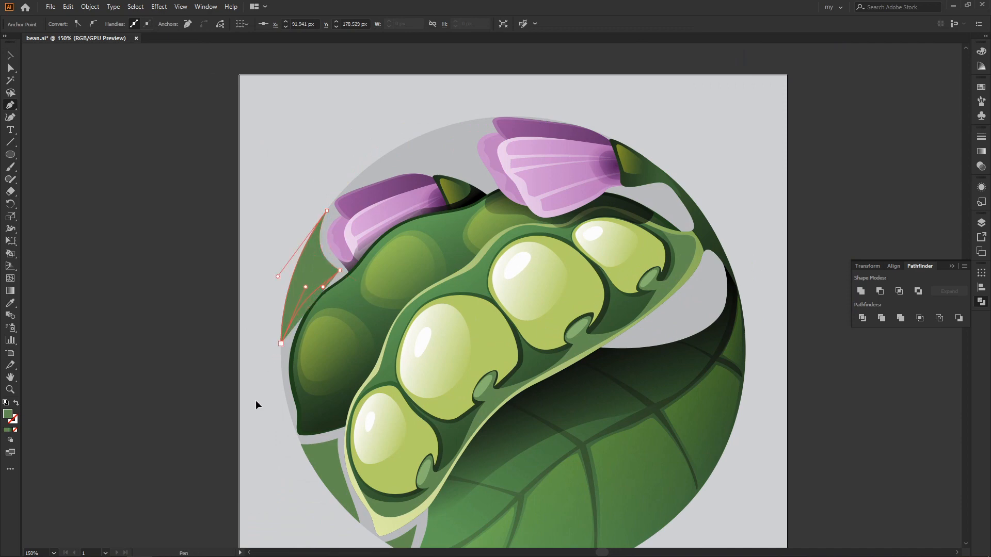
Draw a green filler shape following the circle's upper edge in the space between the two flowers.
drag(538, 278, 449, 299)
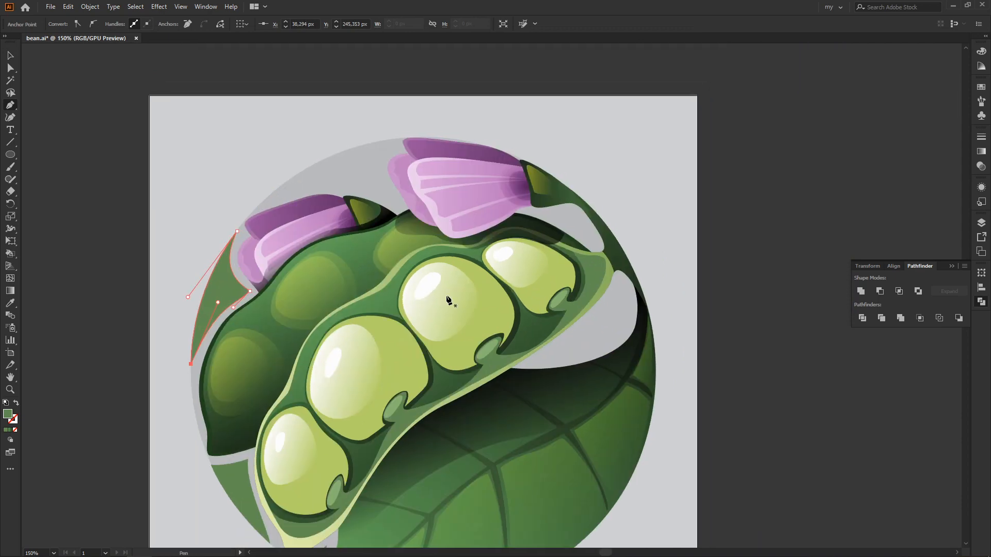
click(263, 201)
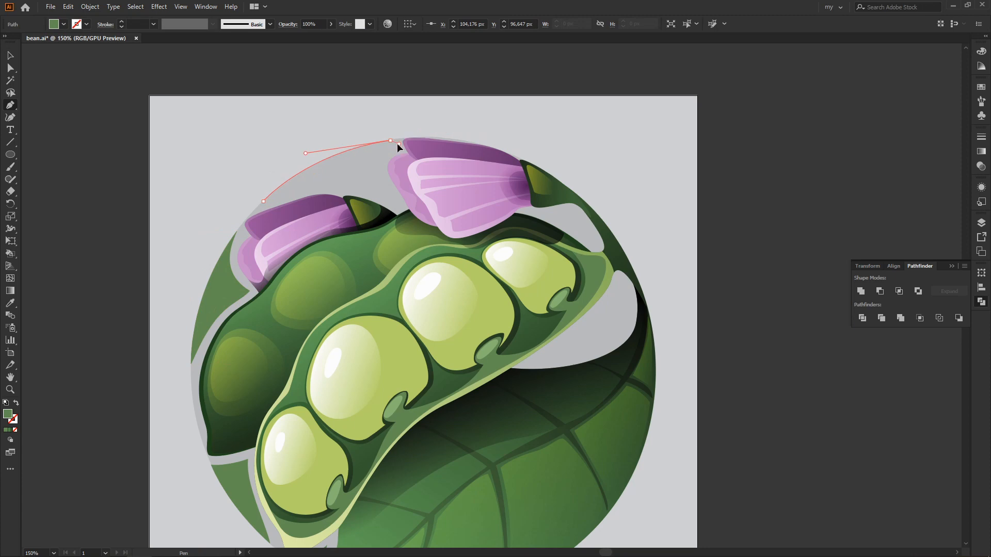
drag(397, 144, 396, 146)
drag(436, 248, 369, 190)
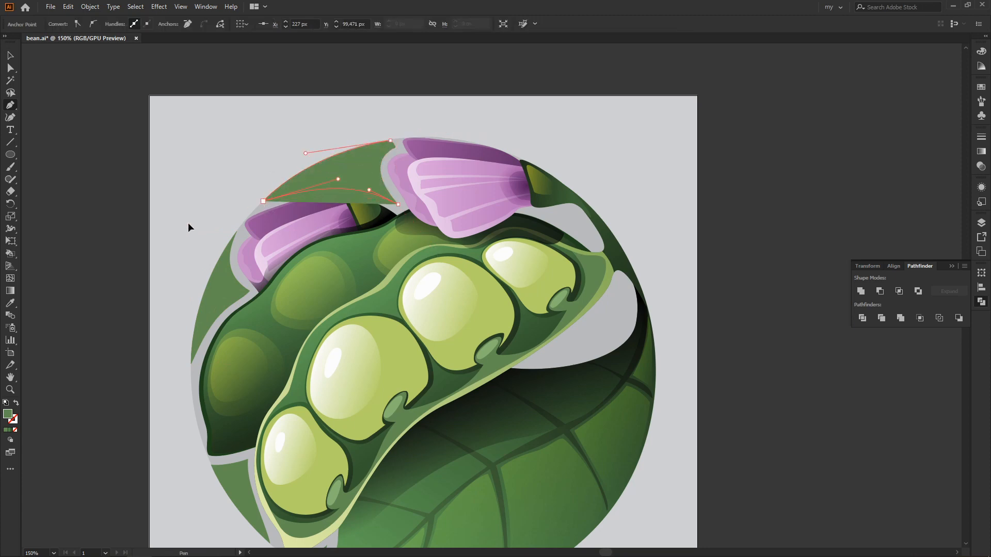
Draw a green filler shape inside the gap between the open pod's lower edge and the large leaf.
drag(540, 356, 431, 275)
click(421, 281)
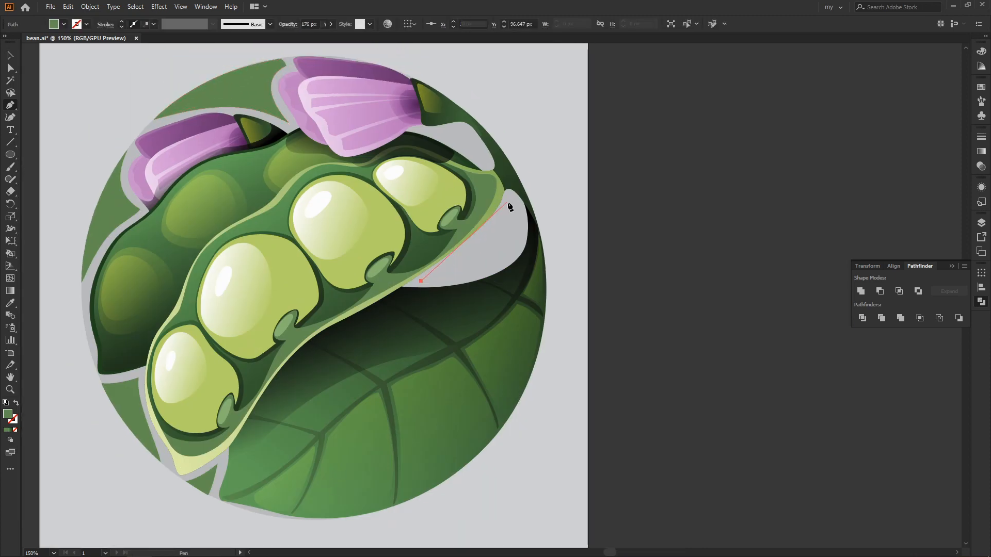
click(421, 282)
Draw a small curved green filler shape in the gap between the front flower's stem and the open pod.
drag(292, 292, 322, 326)
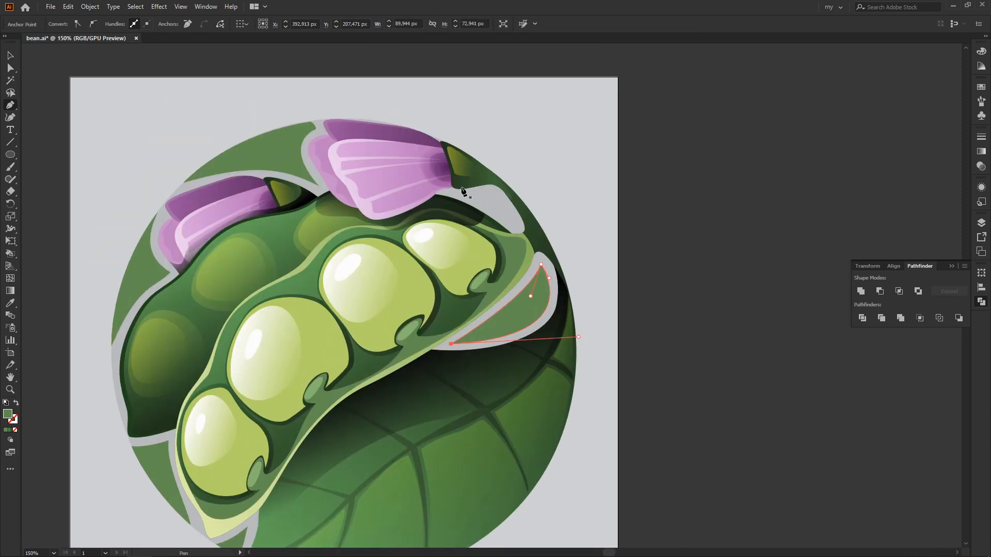
click(461, 195)
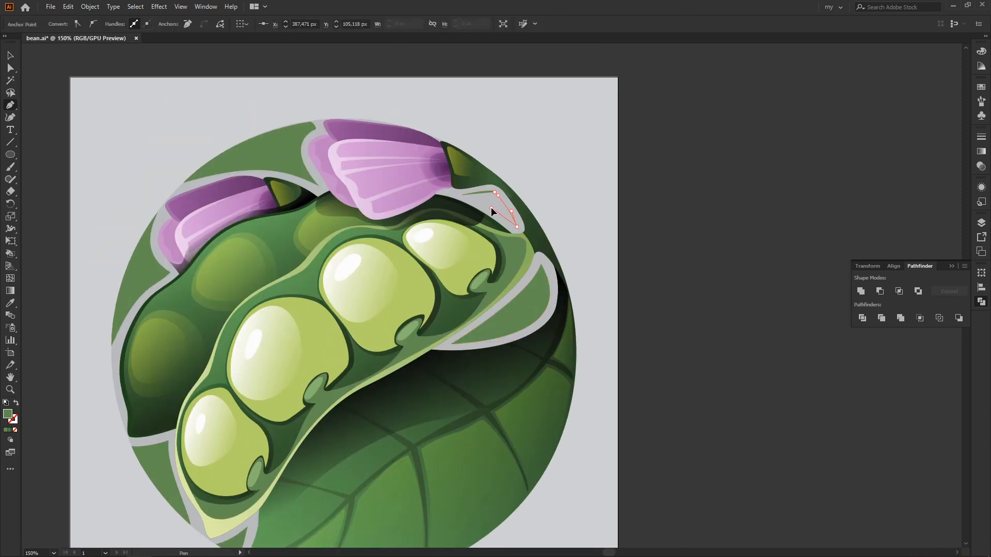
drag(462, 194, 448, 194)
key(v)
click(554, 182)
Darken the two green fillers beside the open pod's upper end, setting their fill to #405B31.
key(ctrl+minus)
drag(563, 279, 561, 231)
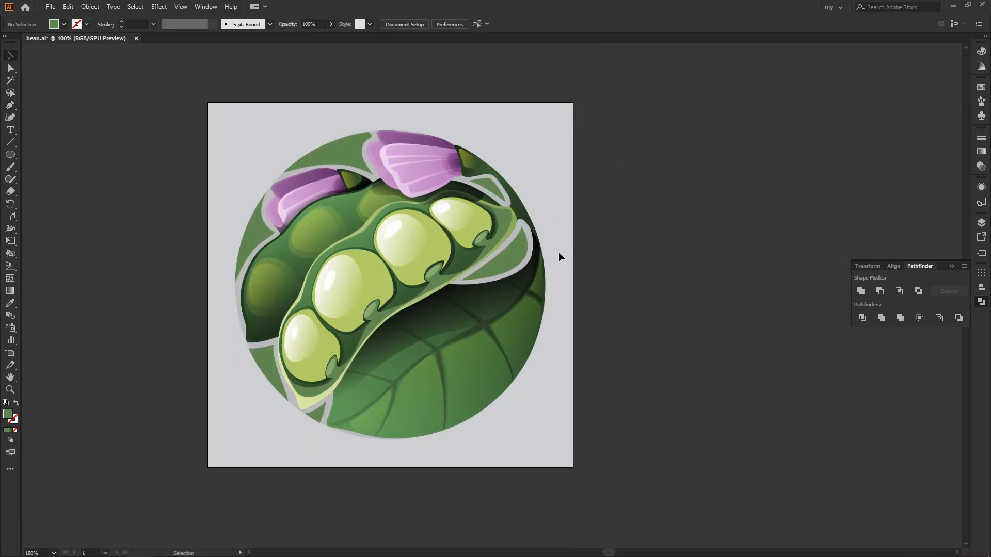
click(519, 251)
shift+click(489, 190)
double_click(8, 415)
click(305, 416)
click(487, 339)
click(637, 263)
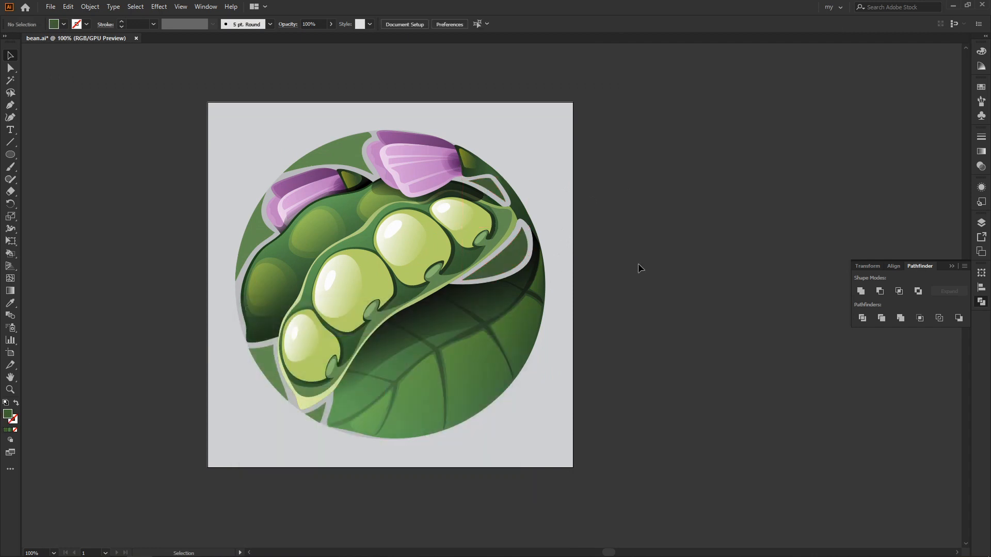
Recolor the two fillers around the flowers with the purple sampled from the front flower's petals.
drag(637, 263, 672, 243)
click(370, 126)
shift+click(286, 212)
key(i)
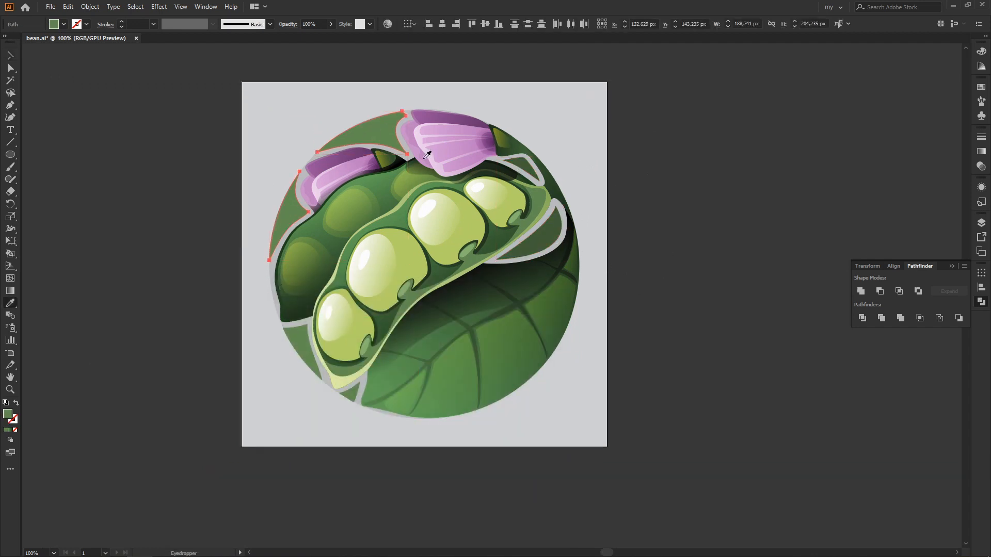
click(427, 155)
key(v)
click(628, 225)
Mute the fill of the two purple fillers around the flowers to #9D7FA0.
scroll(640, 227, right, 2)
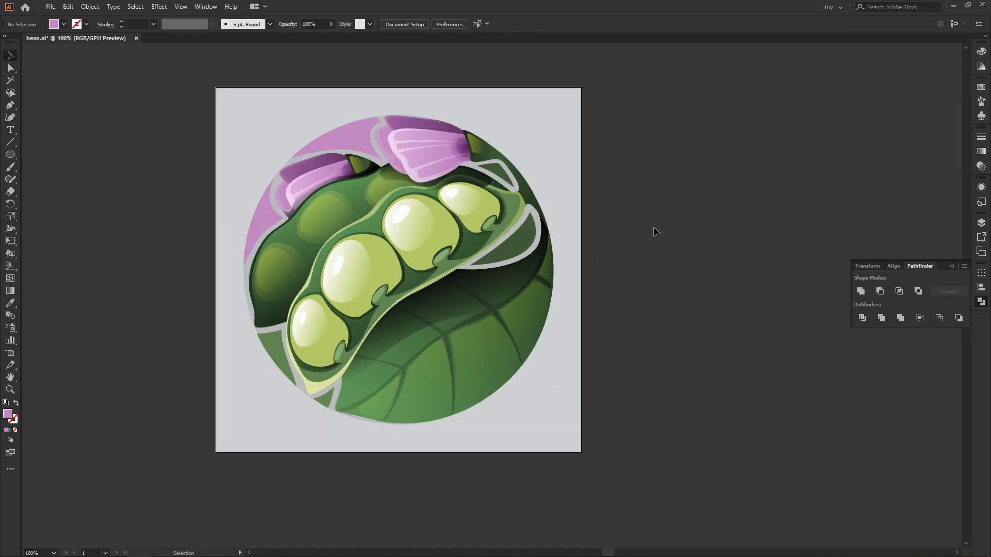
click(253, 213)
double_click(7, 415)
click(270, 382)
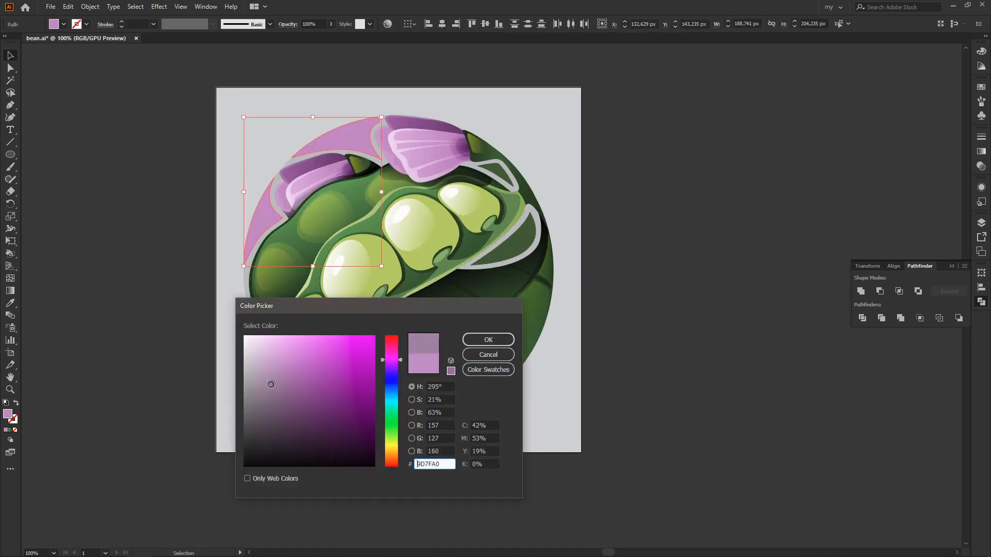
click(484, 336)
click(640, 270)
Desaturate the two dark green fillers beside the open pod's upper end to a dark grey-green.
click(532, 251)
double_click(7, 415)
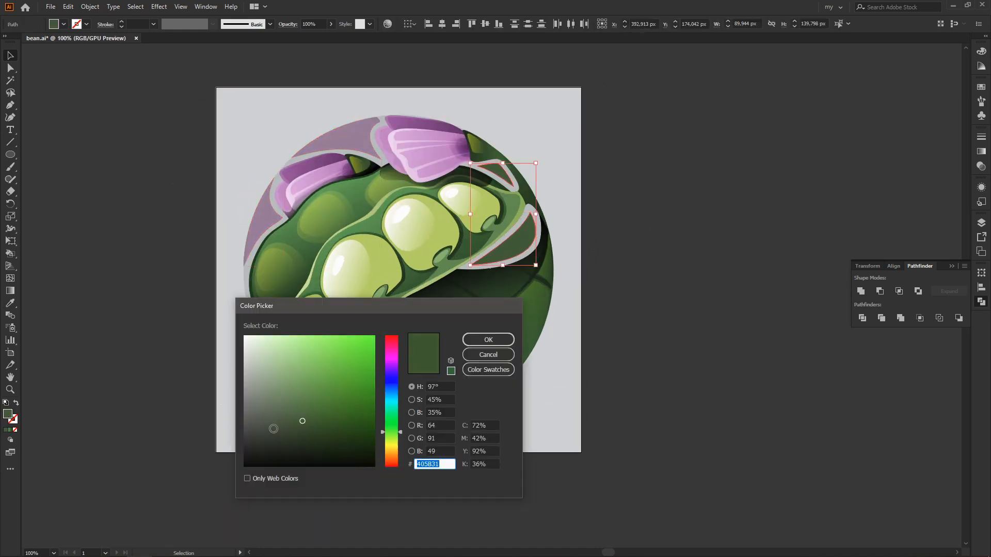
click(270, 422)
click(488, 339)
click(631, 254)
Mute the two green fillers around the open pod's lower tip to a greyish green.
click(322, 398)
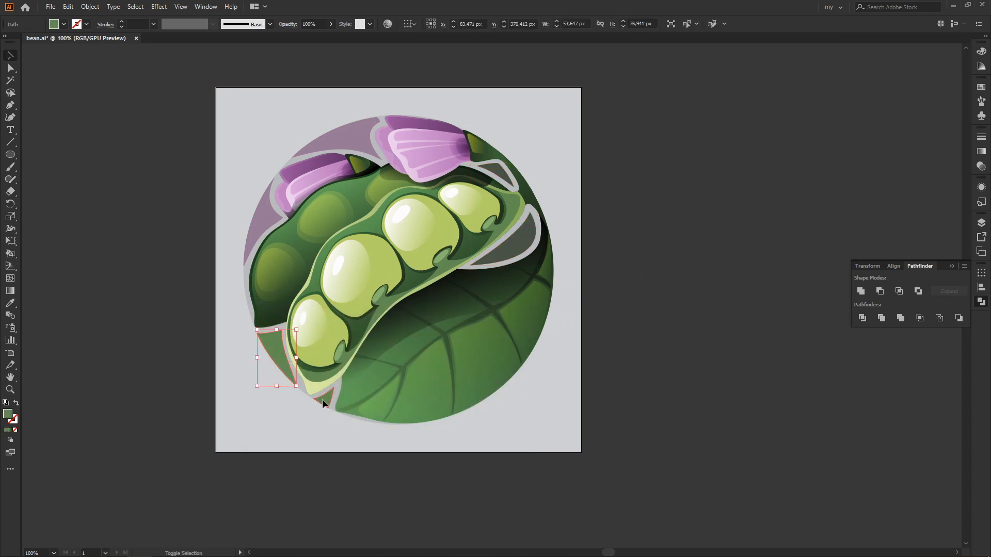
double_click(7, 414)
click(271, 398)
click(488, 340)
click(612, 260)
Lighten the fill of the two fillers around the open pod's lower tip to a paler grey-green.
key(ctrl+minus)
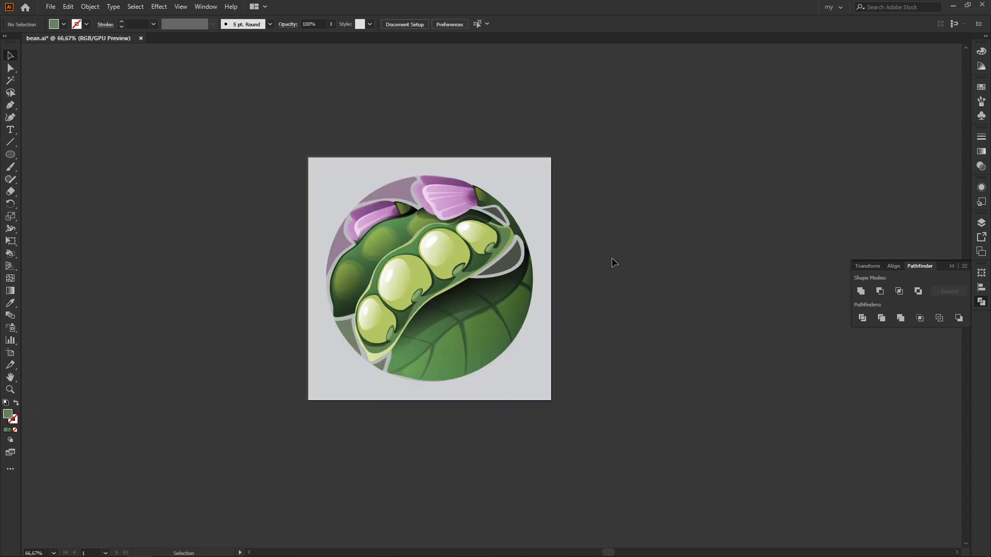
key(ctrl+plus)
click(284, 357)
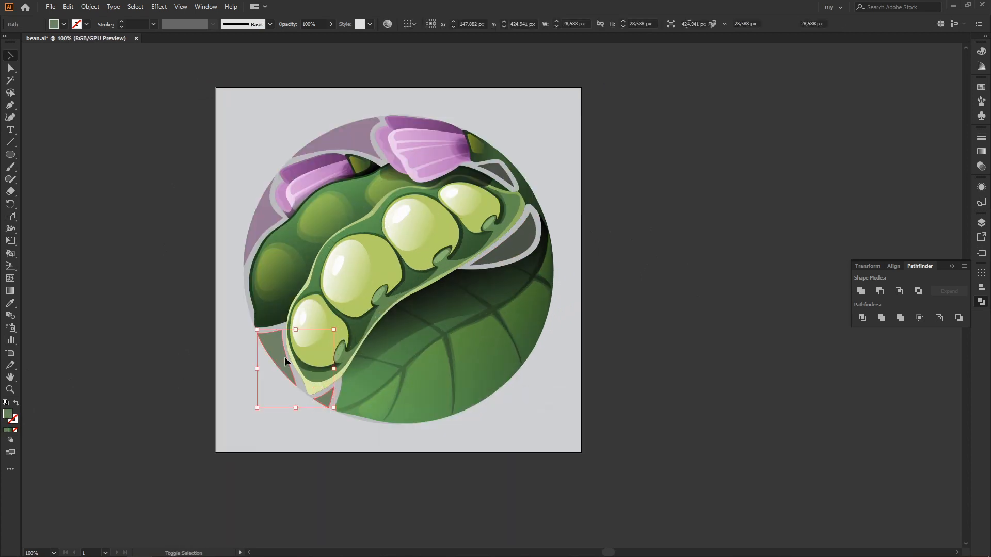
double_click(7, 415)
click(262, 372)
click(484, 335)
Lighten the two dark fillers beside the open pod's upper end to a medium grey-green.
click(497, 168)
double_click(7, 415)
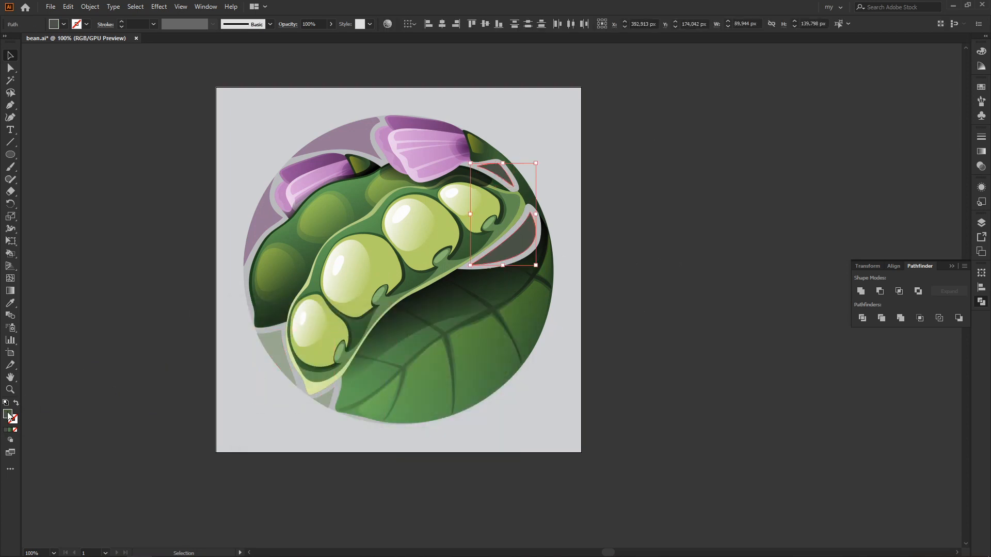
click(261, 394)
click(471, 338)
click(672, 221)
Lighten the two muted purple fillers around the flowers to #D1BED3.
click(343, 132)
double_click(7, 415)
click(255, 358)
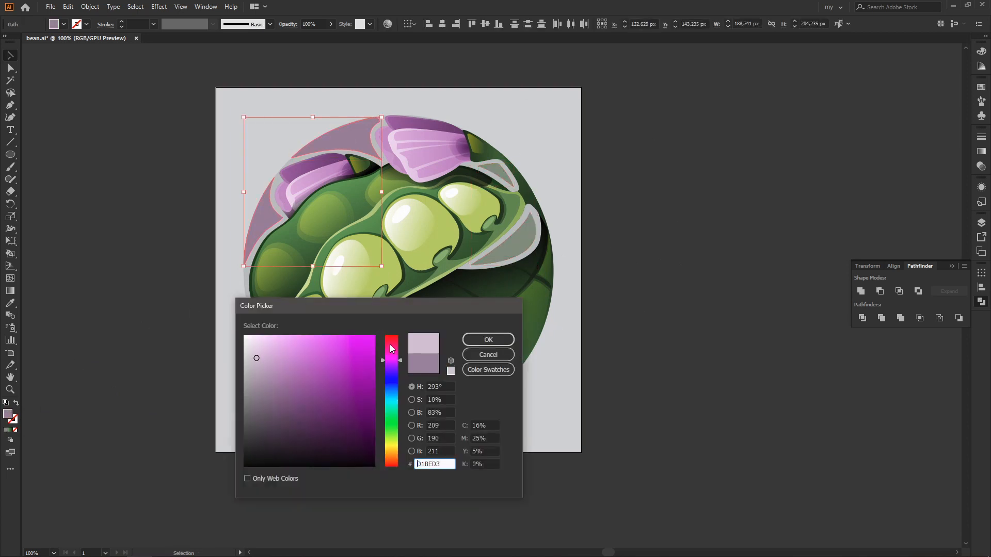
click(480, 339)
click(640, 242)
Adjust the fillers around the flowers to a slightly darker, greyish mauve.
click(278, 231)
double_click(7, 415)
click(258, 372)
click(480, 338)
click(647, 270)
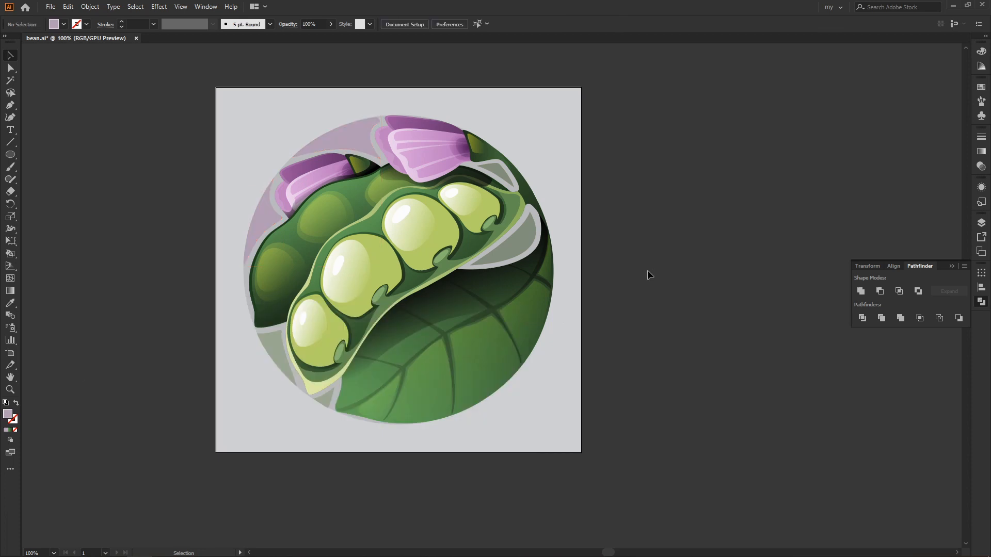
Lighten the grey base shape showing between the artwork's parts so that it matches the light background.
key(ctrl+minus)
key(ctrl+plus)
key(F7)
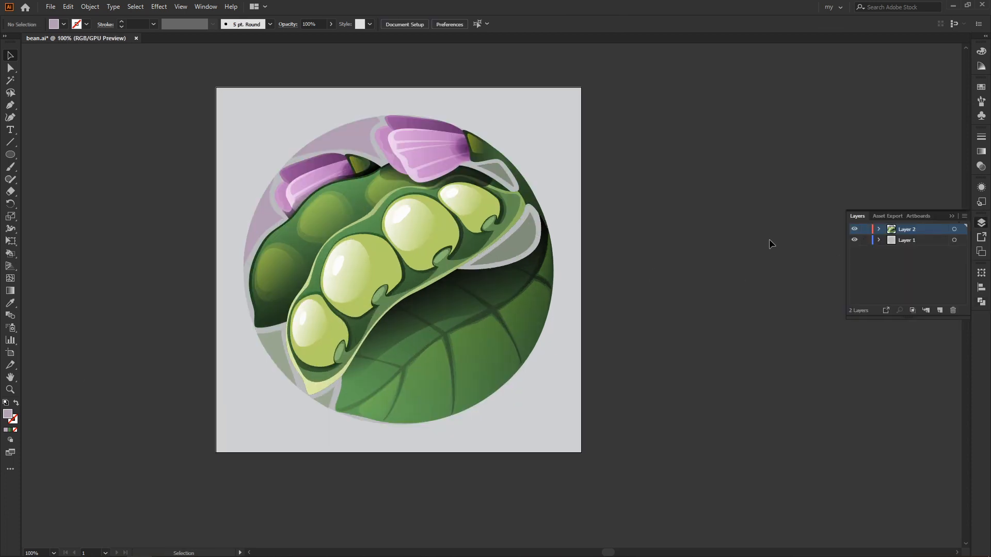
key(F7)
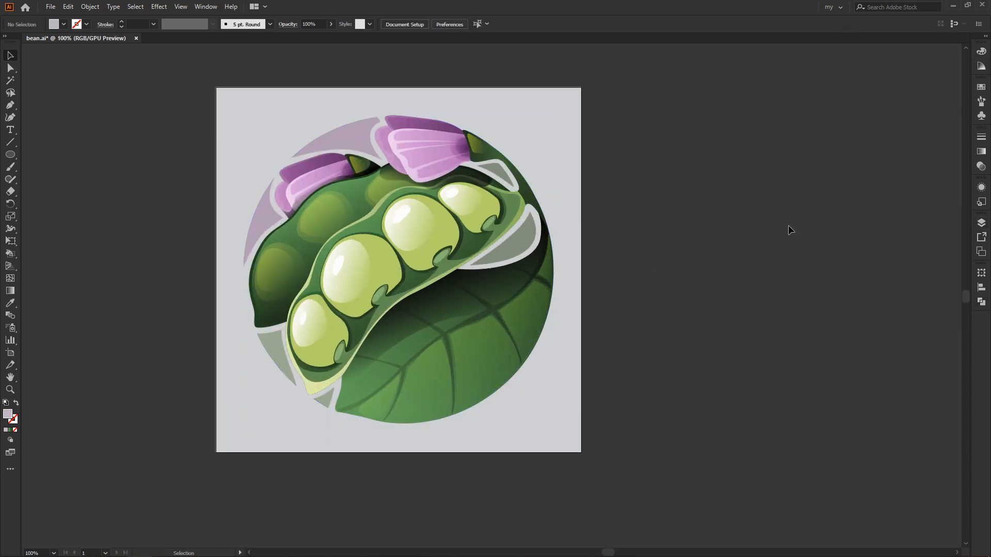
Lighten the two grey-green fillers beside the open pod's upper end a little more.
key(ctrl+minus)
key(ctrl+plus)
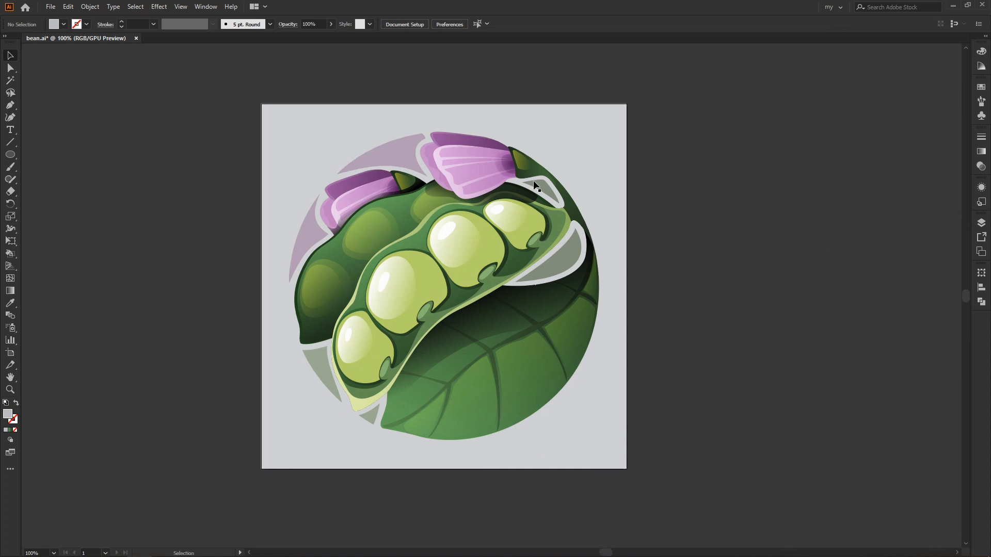
click(537, 186)
double_click(7, 414)
key(ctrl+v)
click(487, 340)
click(643, 286)
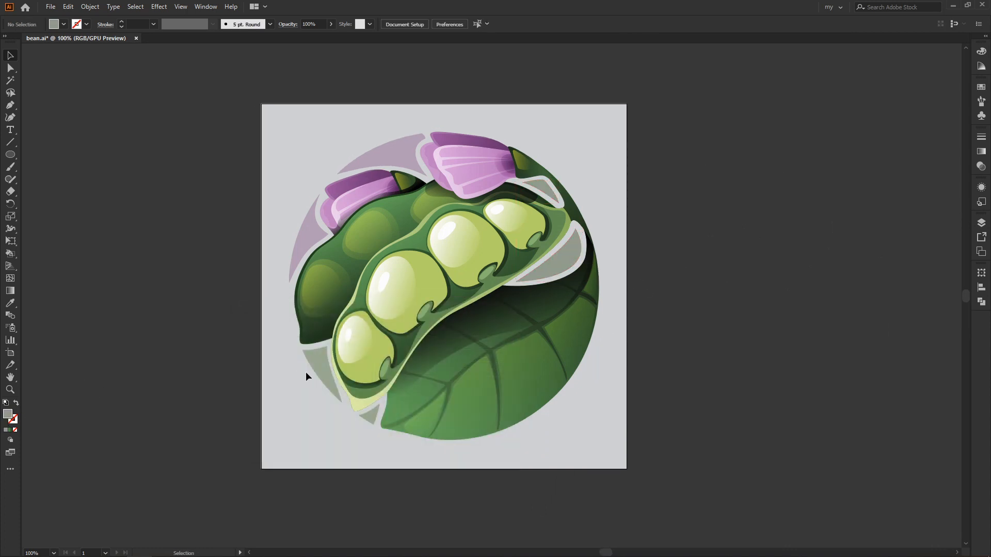
Lighten both fillers around the open pod's lower tip to a pale grey-green.
click(319, 370)
shift+click(372, 414)
double_click(7, 414)
key(ctrl+v)
click(488, 340)
click(659, 284)
Lighten both mauve fillers around the flowers to a pale, soft mauve.
click(309, 233)
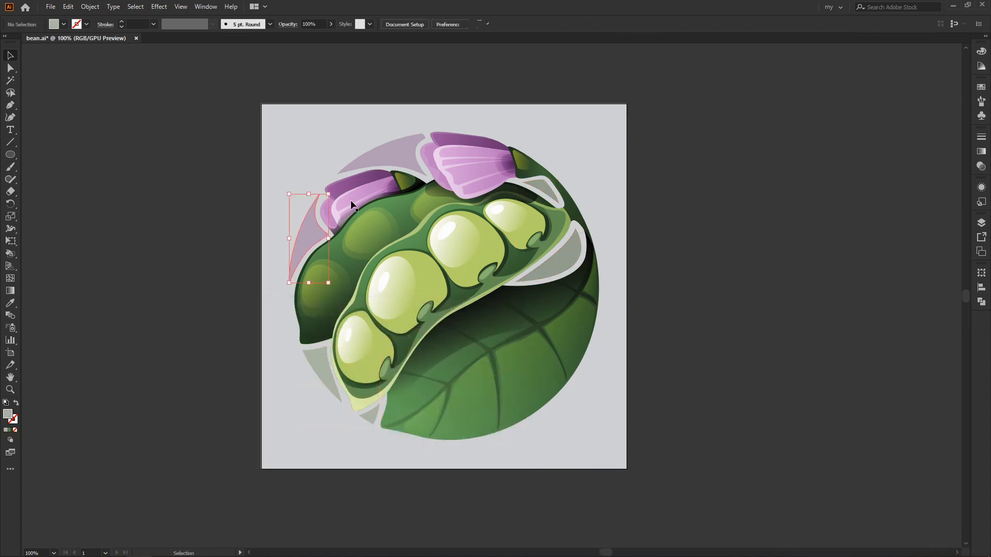
shift+click(384, 155)
double_click(8, 415)
key(ctrl+v)
click(486, 339)
click(721, 236)
Set the opacity of the light rim and vein highlights on the front flower's petals to 75%.
drag(721, 235, 674, 219)
key(ctrl+minus)
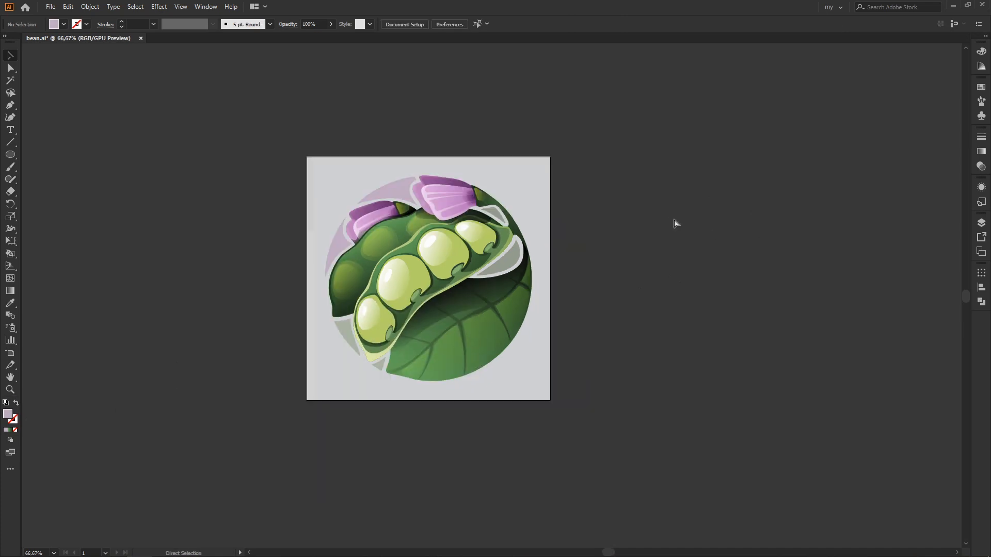
key(ctrl+plus)
key(ctrl+plus)
drag(554, 212, 626, 356)
click(432, 249)
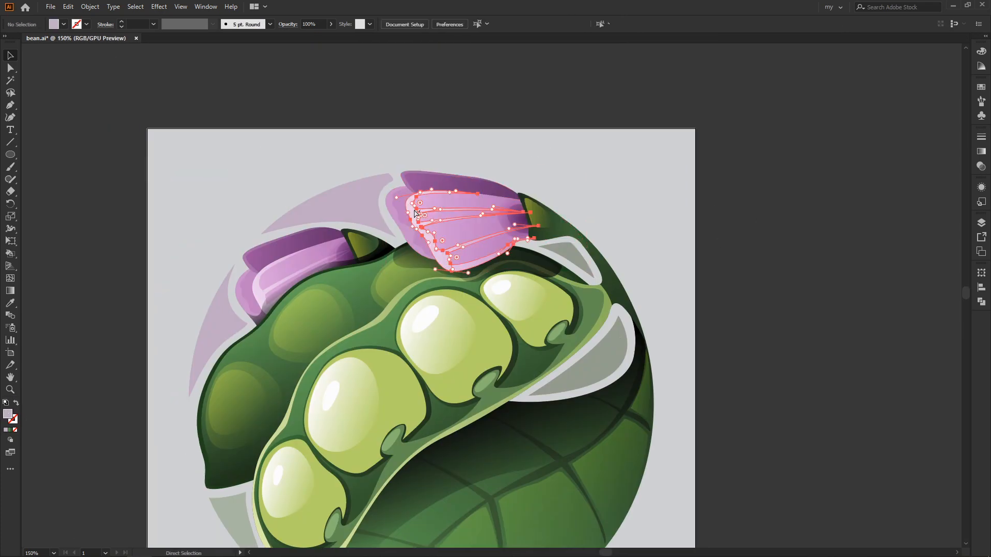
click(331, 25)
drag(330, 37, 321, 34)
click(703, 168)
key(ctrl+minus)
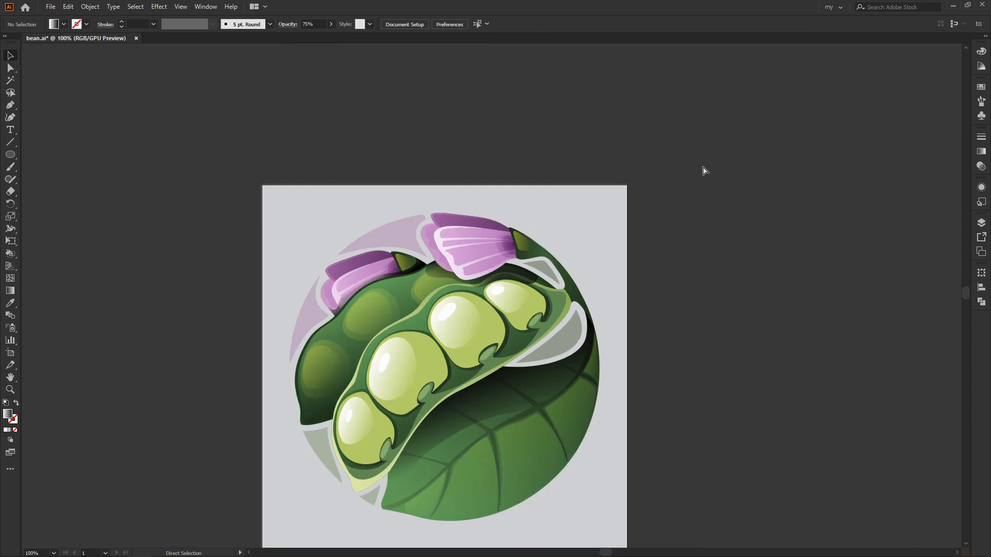
drag(571, 389, 580, 343)
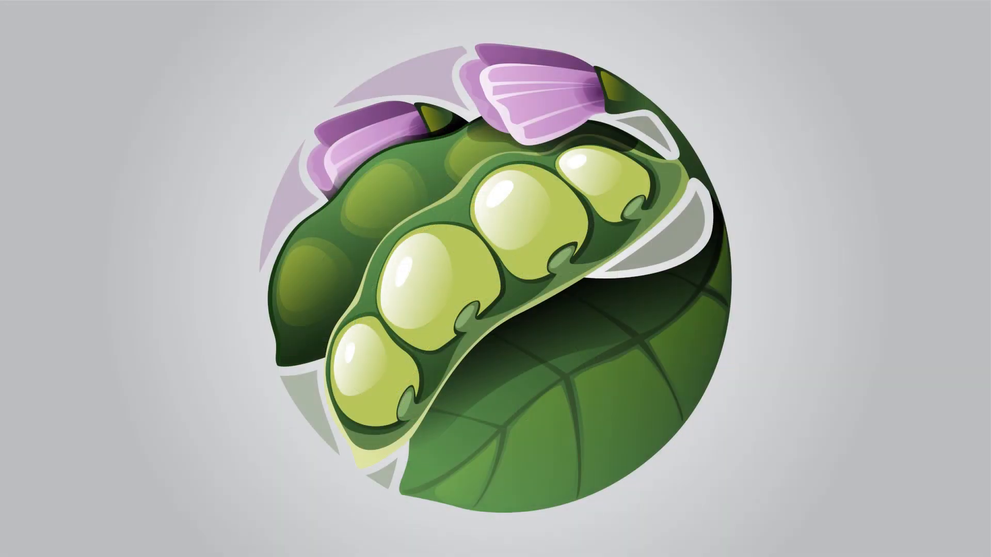